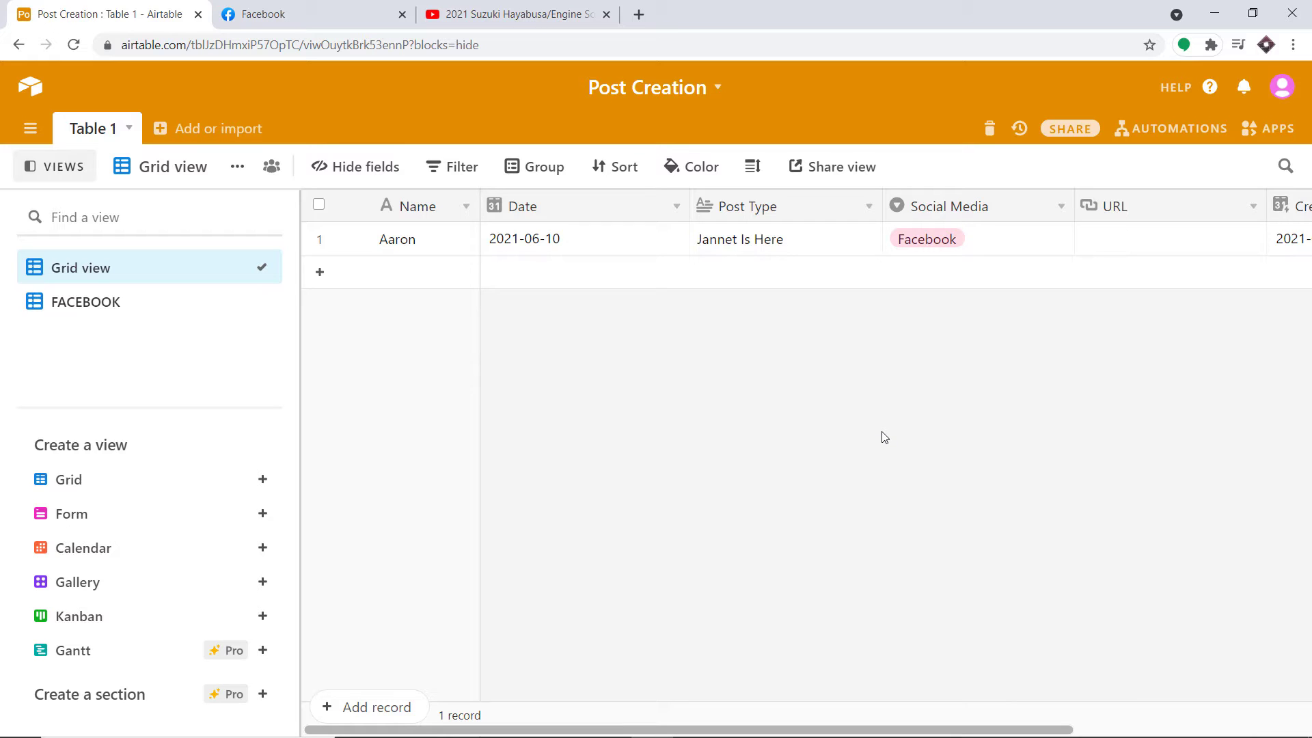
- Add a second record to the grid with the person's first name and the date 2021-06-11
{"action": "left_click", "coordinate": [392, 273]}
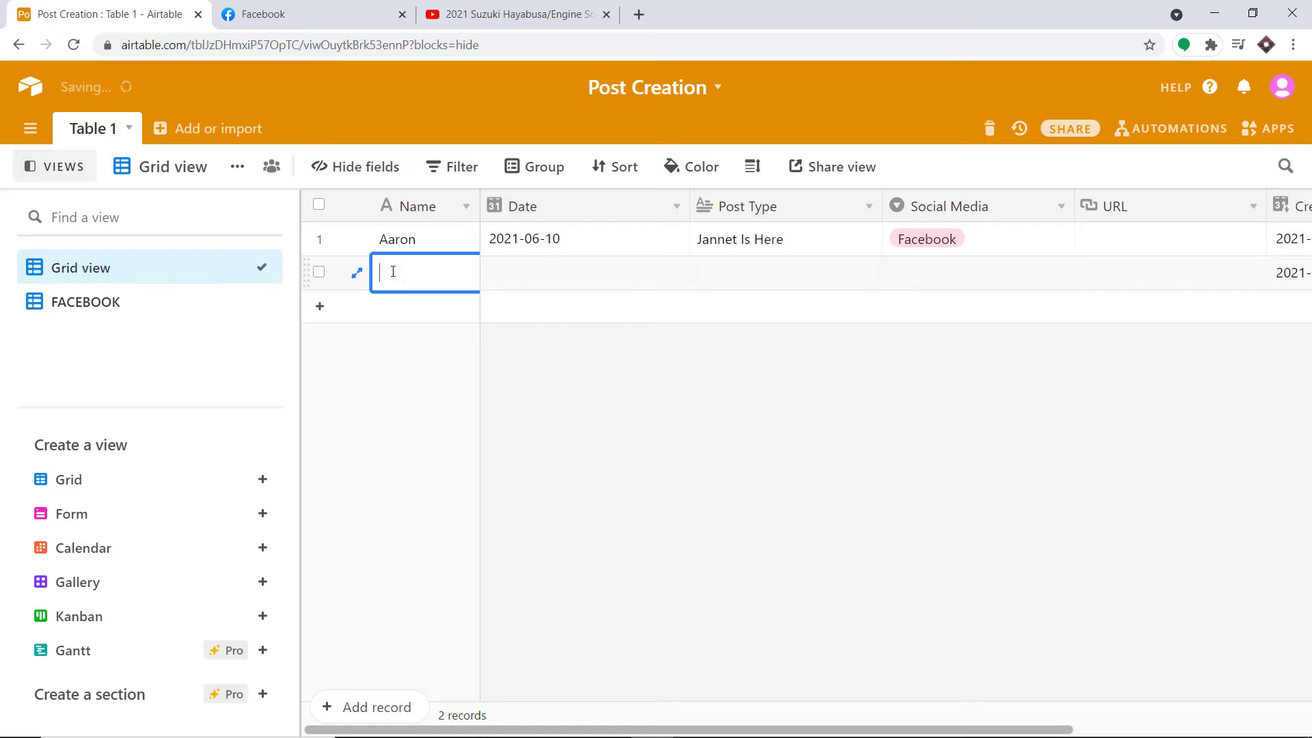
{"action": "type", "text": "Juliet"}
{"action": "left_click", "coordinate": [508, 281]}
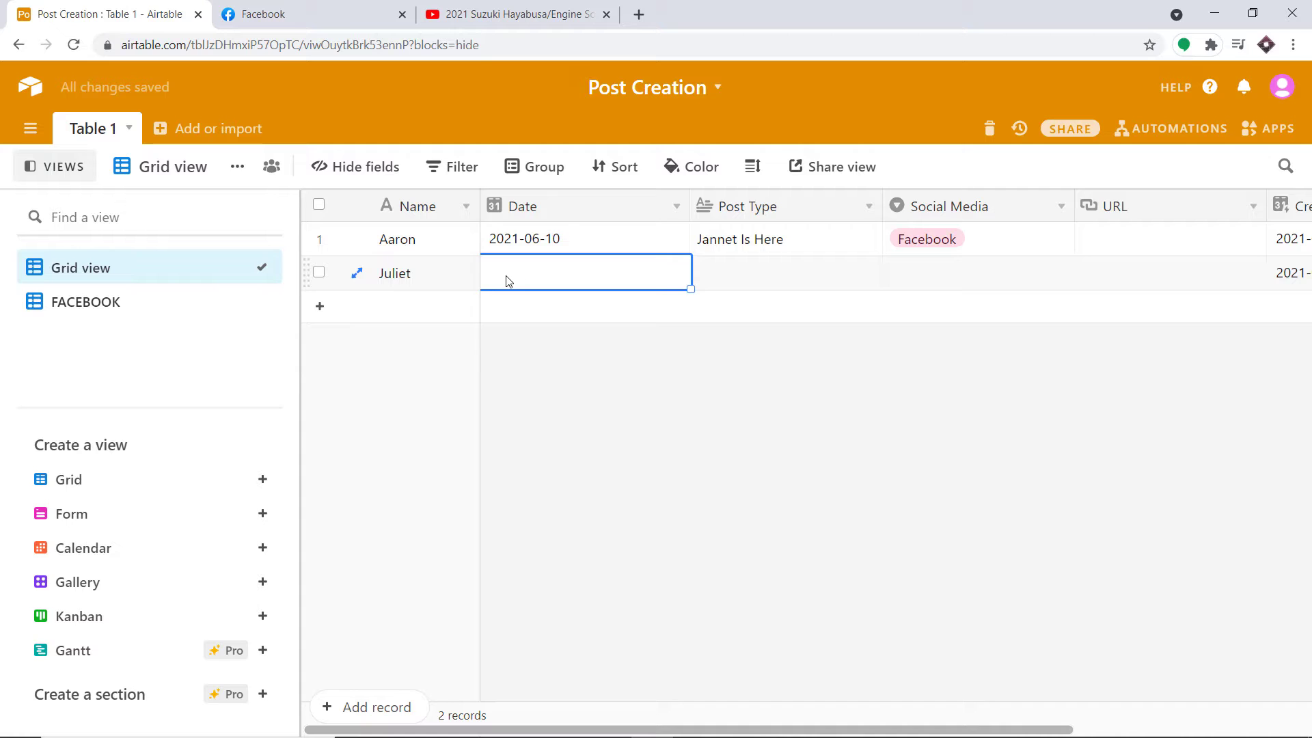
{"action": "type", "text": "2021"}
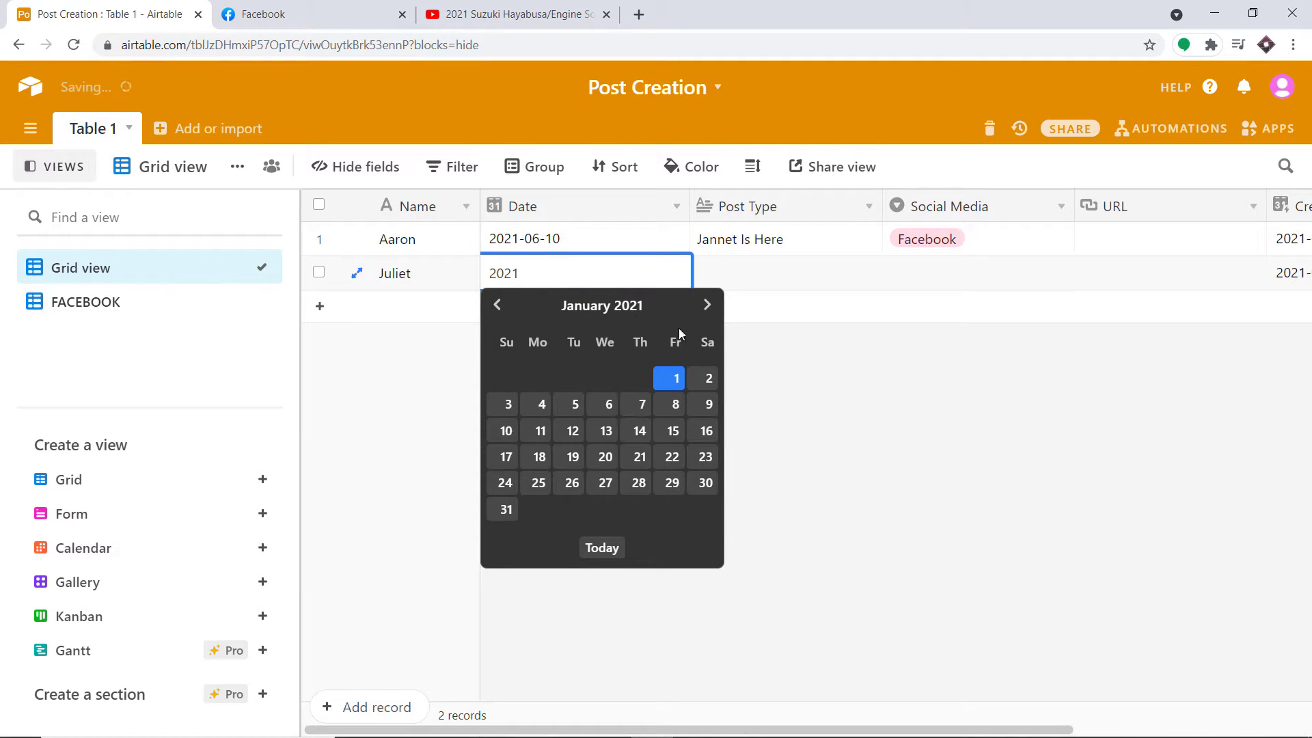
{"action": "left_click", "coordinate": [707, 307]}
{"action": "left_click", "coordinate": [707, 308]}
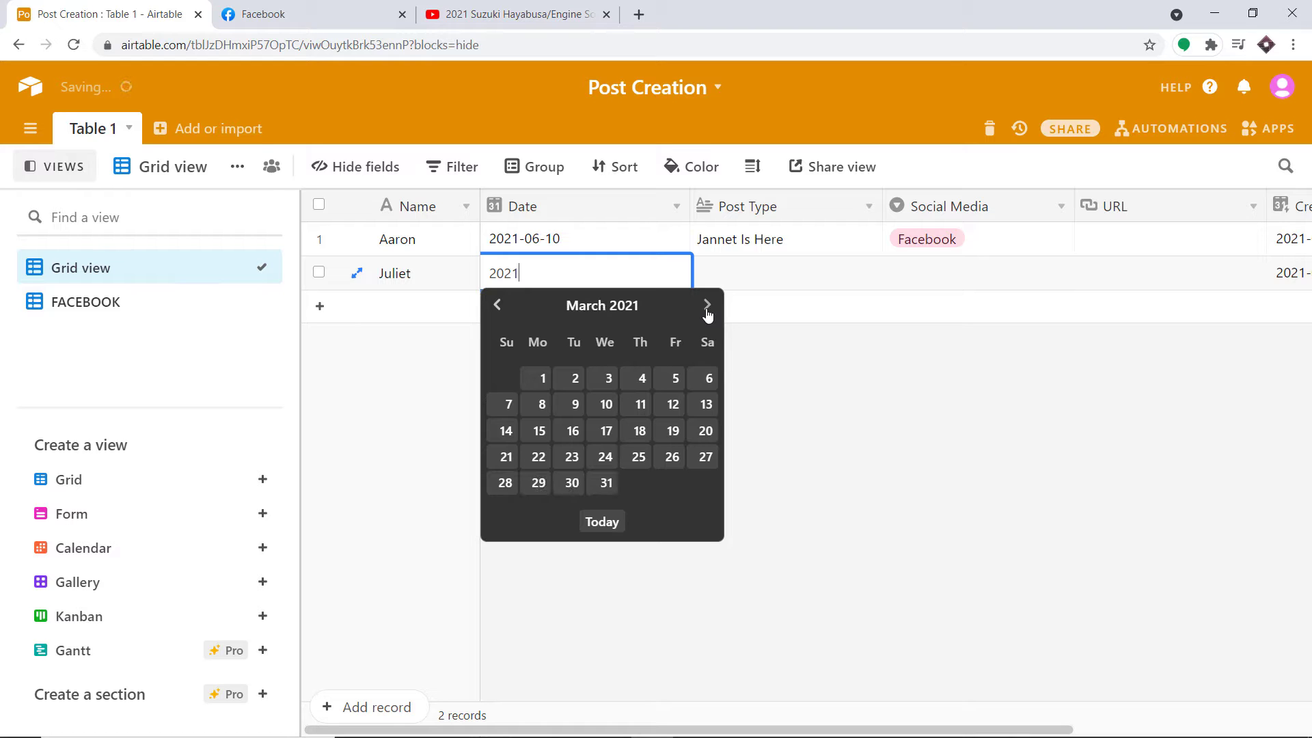
{"action": "left_click", "coordinate": [707, 307]}
{"action": "left_click", "coordinate": [708, 306]}
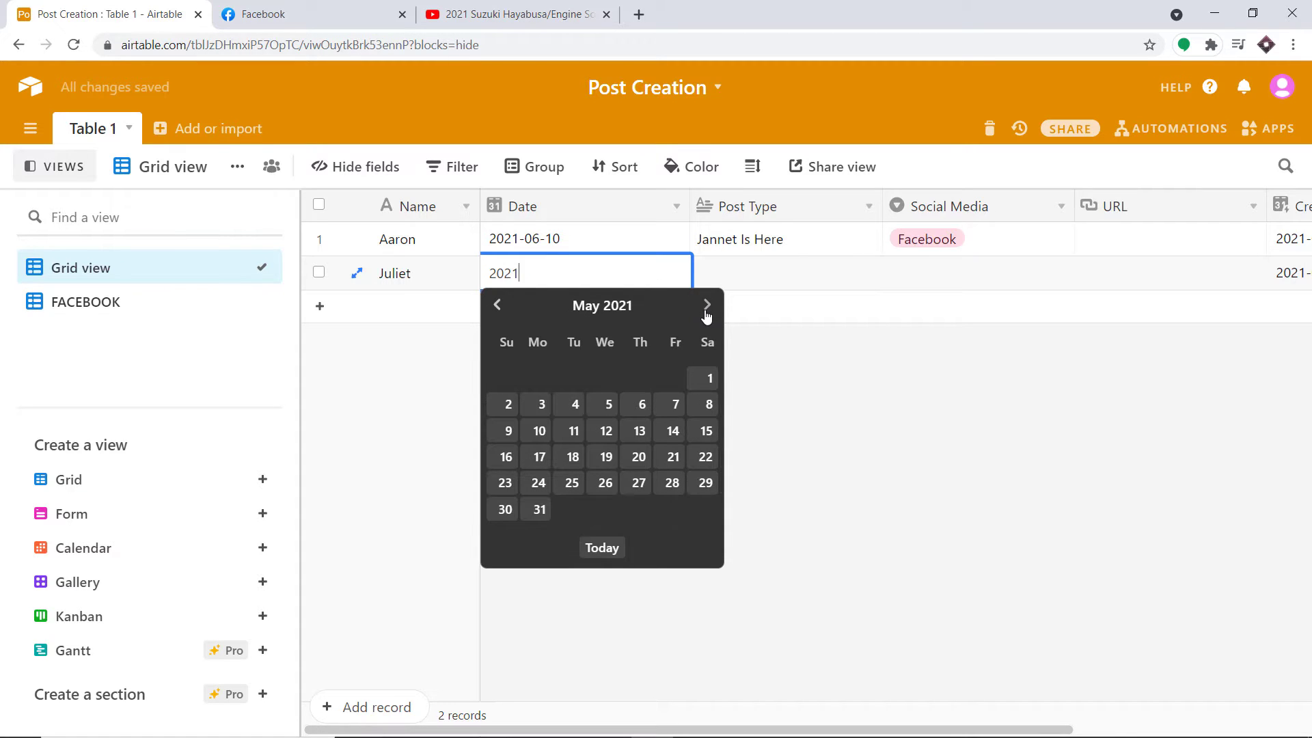
{"action": "left_click", "coordinate": [708, 306]}
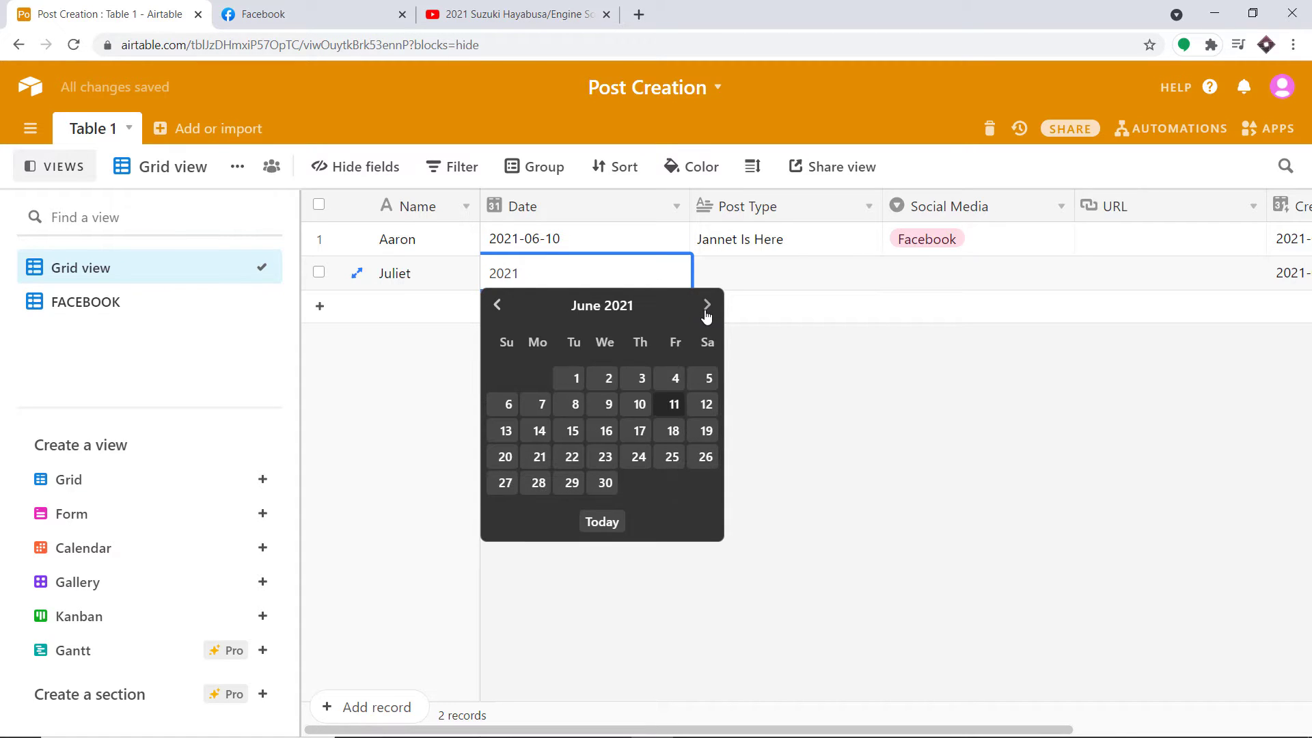
{"action": "left_click", "coordinate": [675, 406]}
- Paste the Suzuki GSX1300R Hayabusa description into the new record's Post Type and set its Social Media to Facebook
{"action": "left_click", "coordinate": [738, 282]}
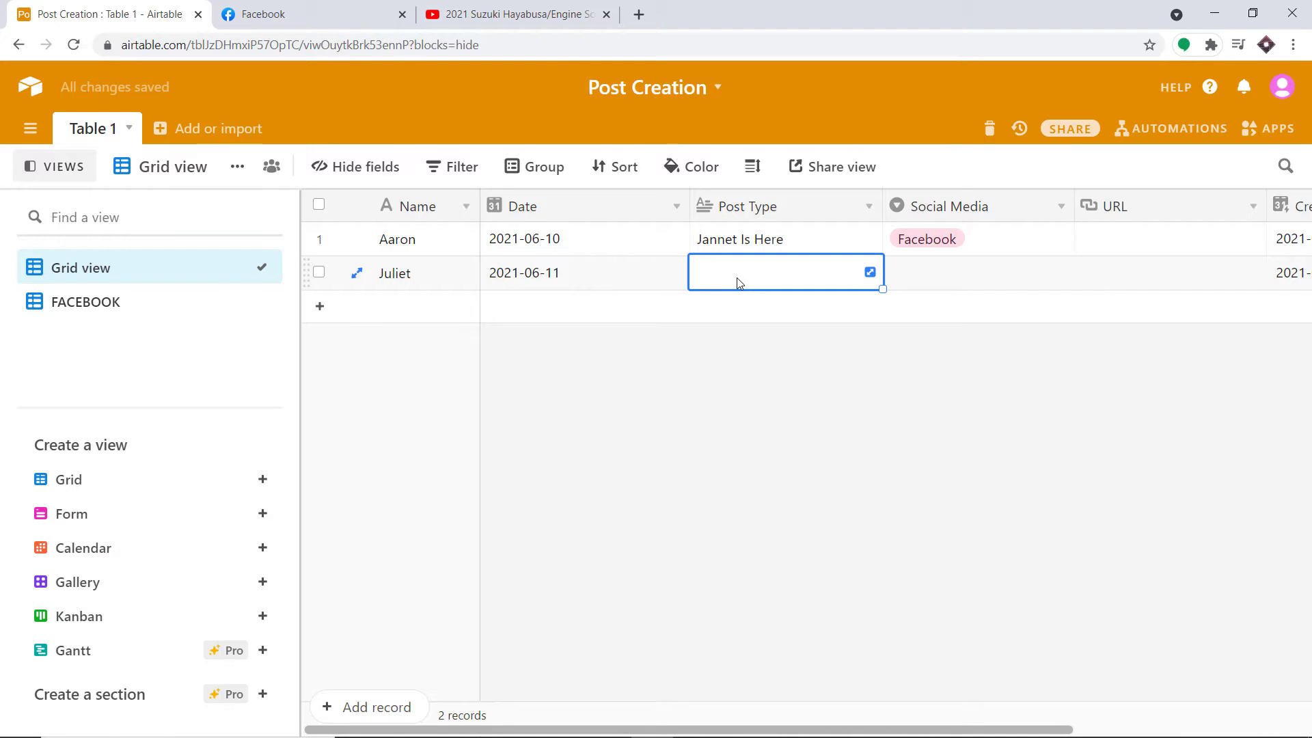
{"action": "key", "text": "ctrl+v"}
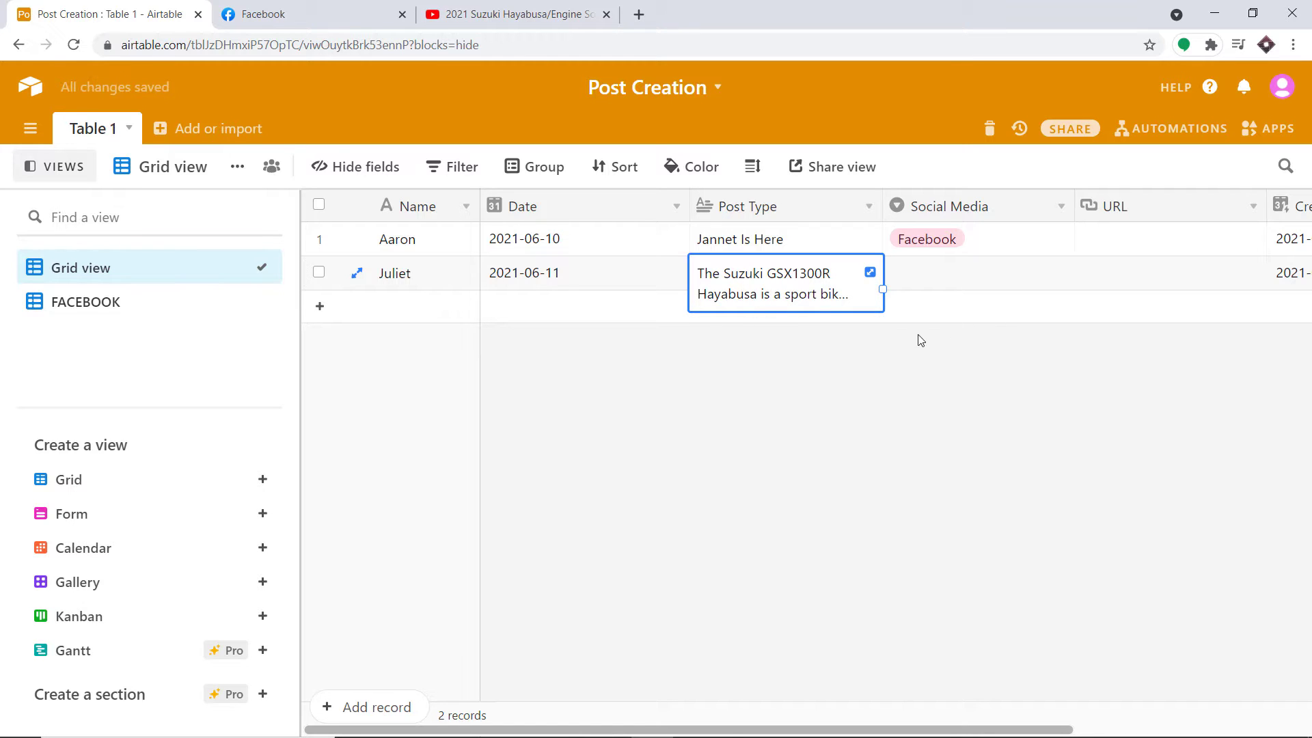
{"action": "left_click", "coordinate": [912, 357]}
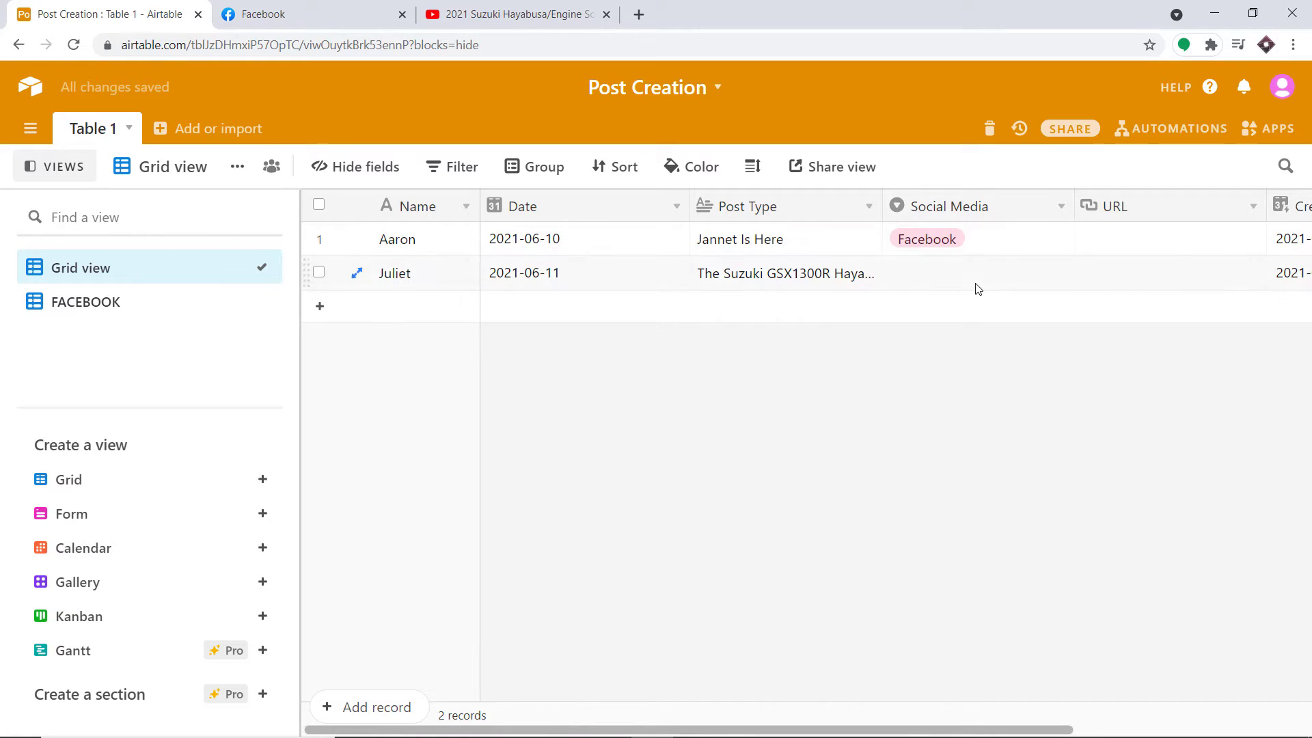
{"action": "left_click", "coordinate": [976, 283]}
{"action": "left_click", "coordinate": [1058, 274]}
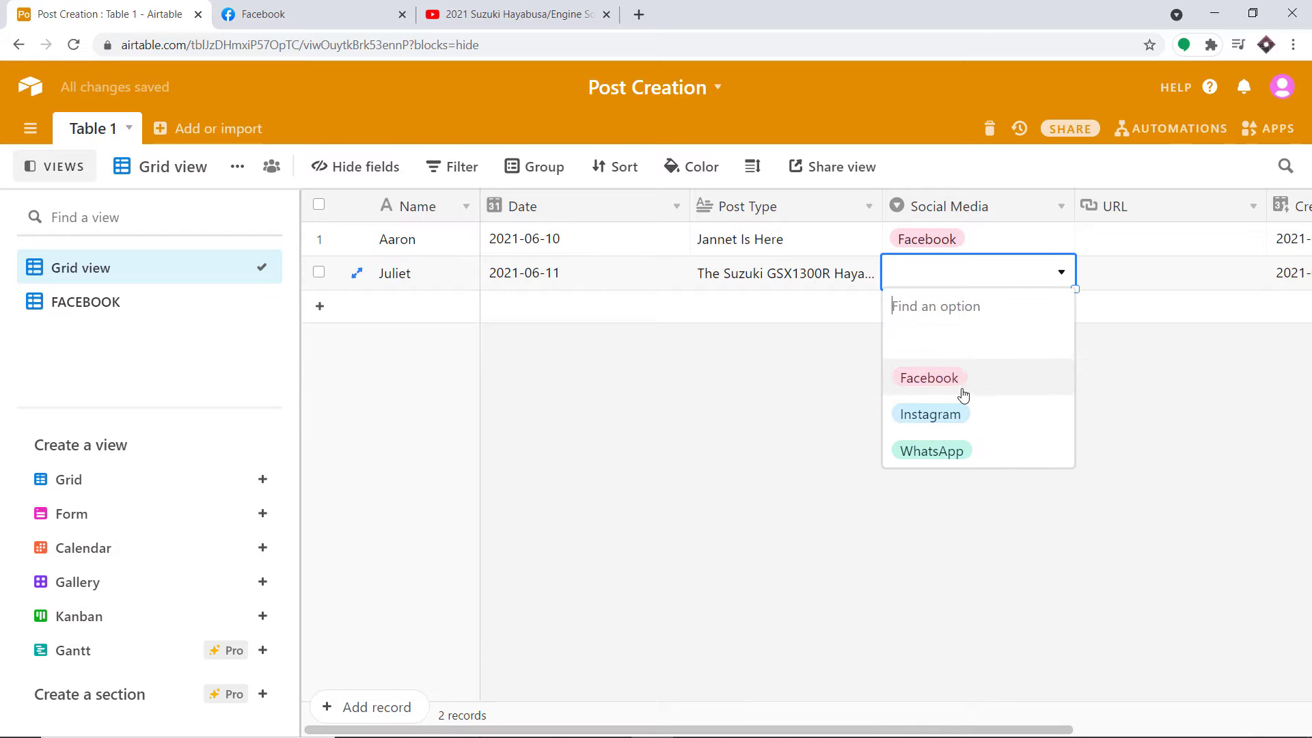
{"action": "left_click", "coordinate": [964, 377]}
- Copy the YouTube link from the Notepad notes and paste it into the new record's URL field in Airtable
{"action": "left_click", "coordinate": [1119, 272]}
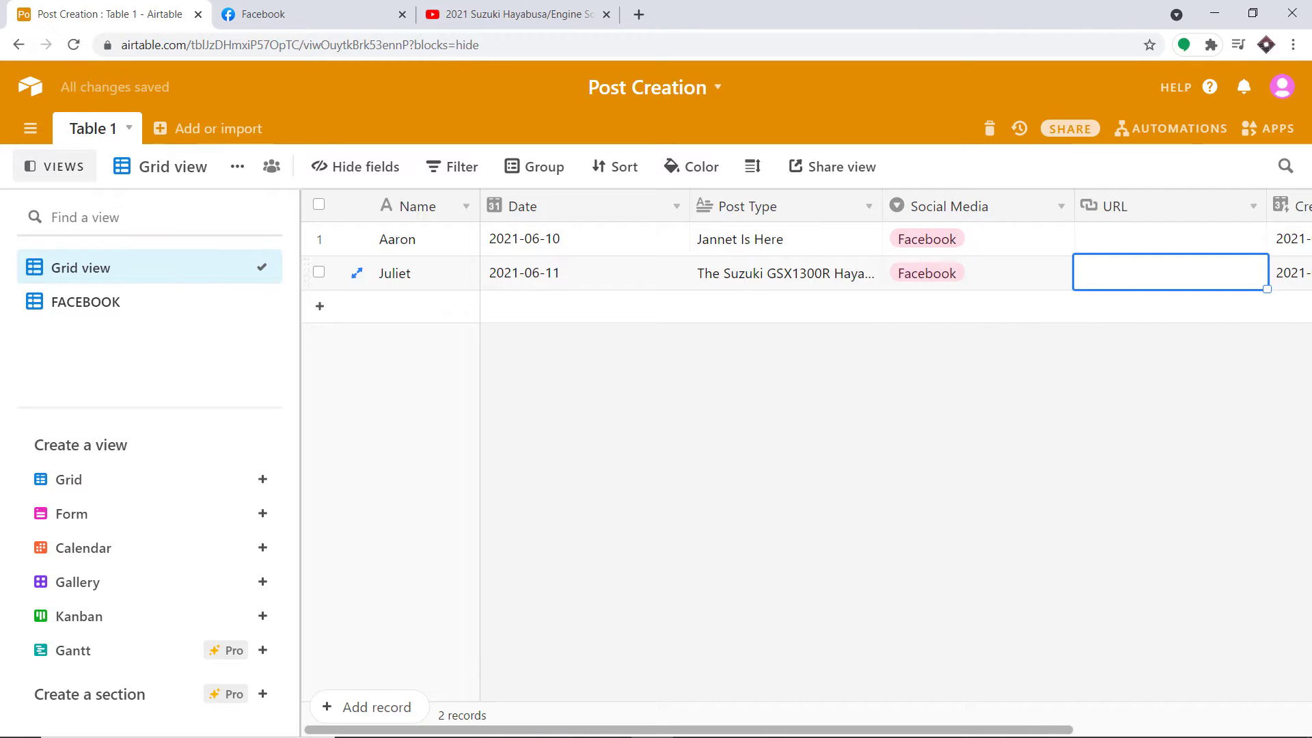
{"action": "mouse_move", "coordinate": [704, 731]}
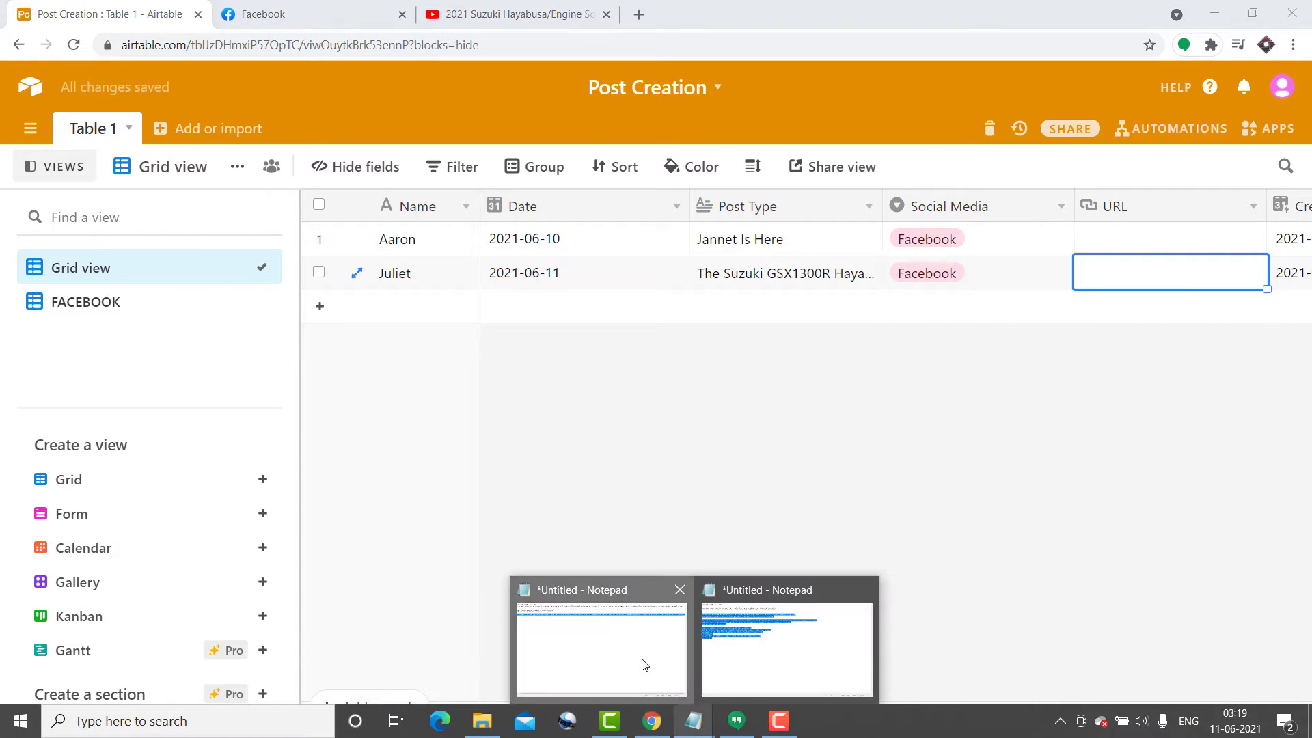
{"action": "left_click", "coordinate": [645, 664]}
{"action": "left_click_drag", "start_coordinate": [299, 76], "coordinate": [3, 75]}
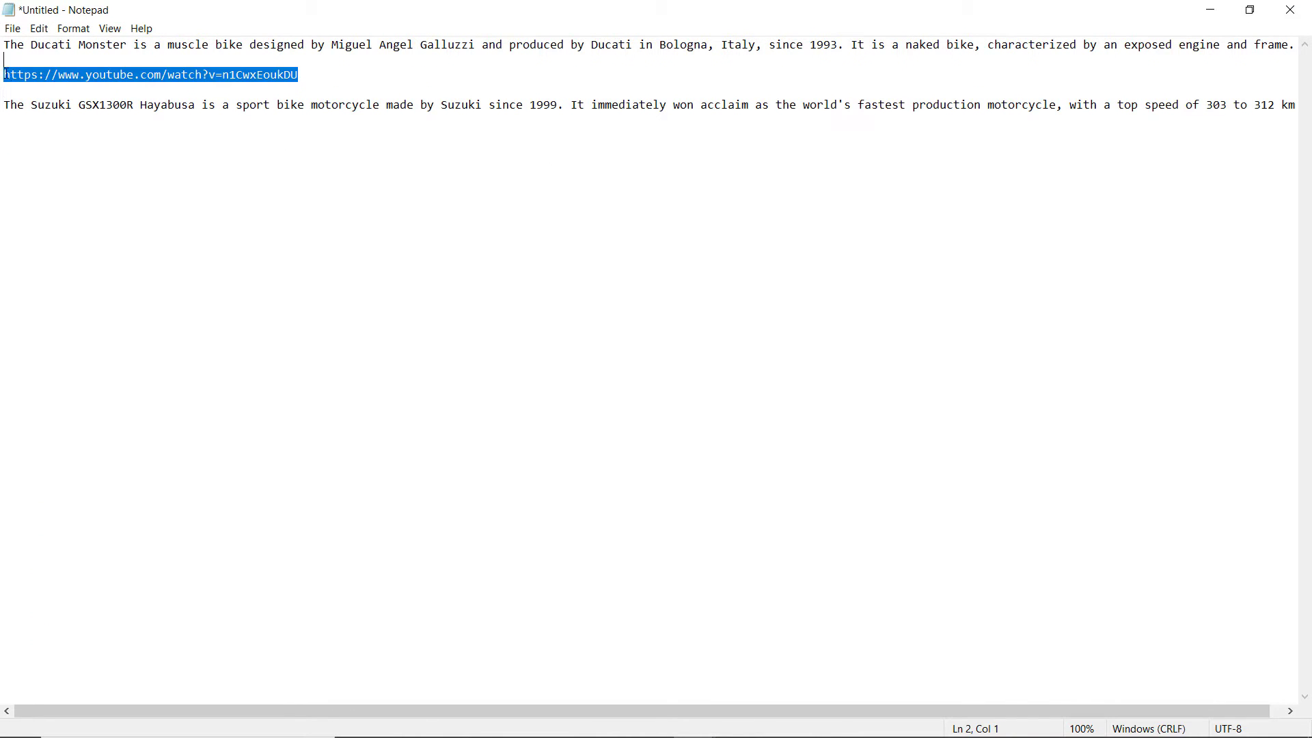
{"action": "right_click", "coordinate": [7, 75]}
{"action": "left_click", "coordinate": [48, 124]}
{"action": "left_click", "coordinate": [1212, 10]}
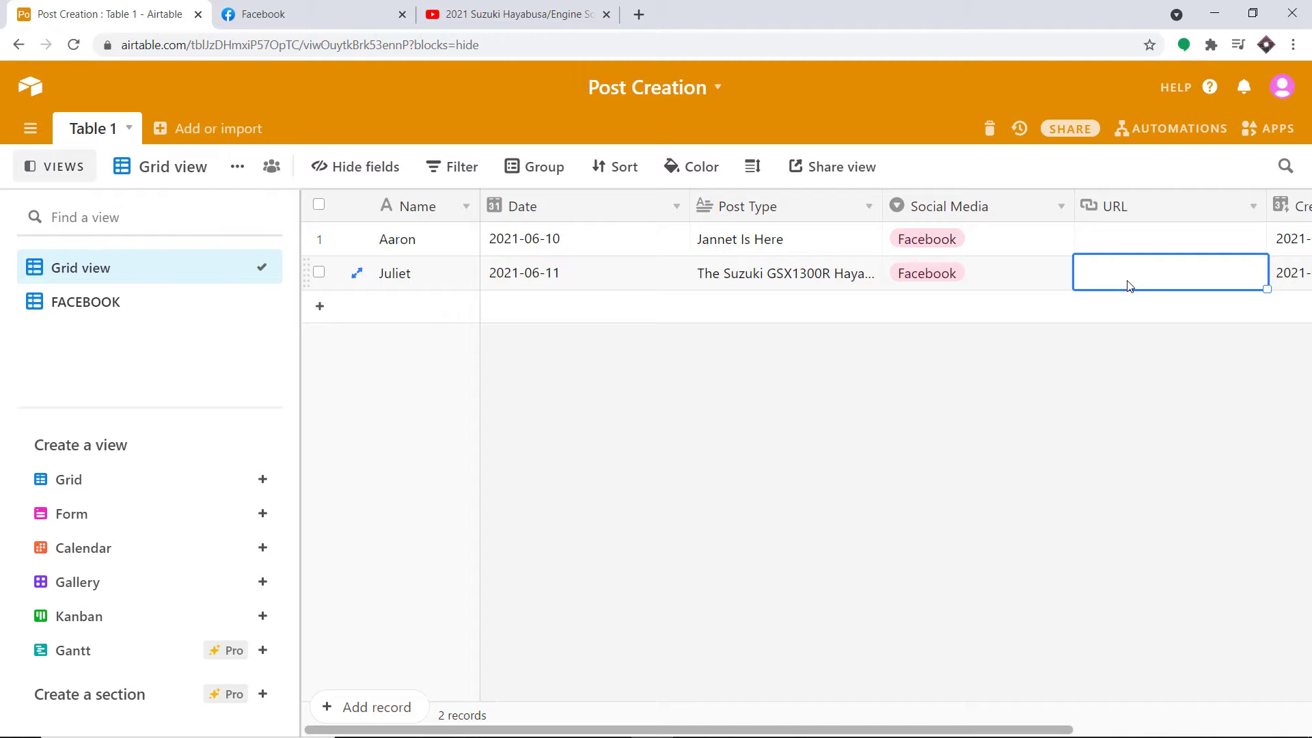
{"action": "key", "text": "ctrl+v"}
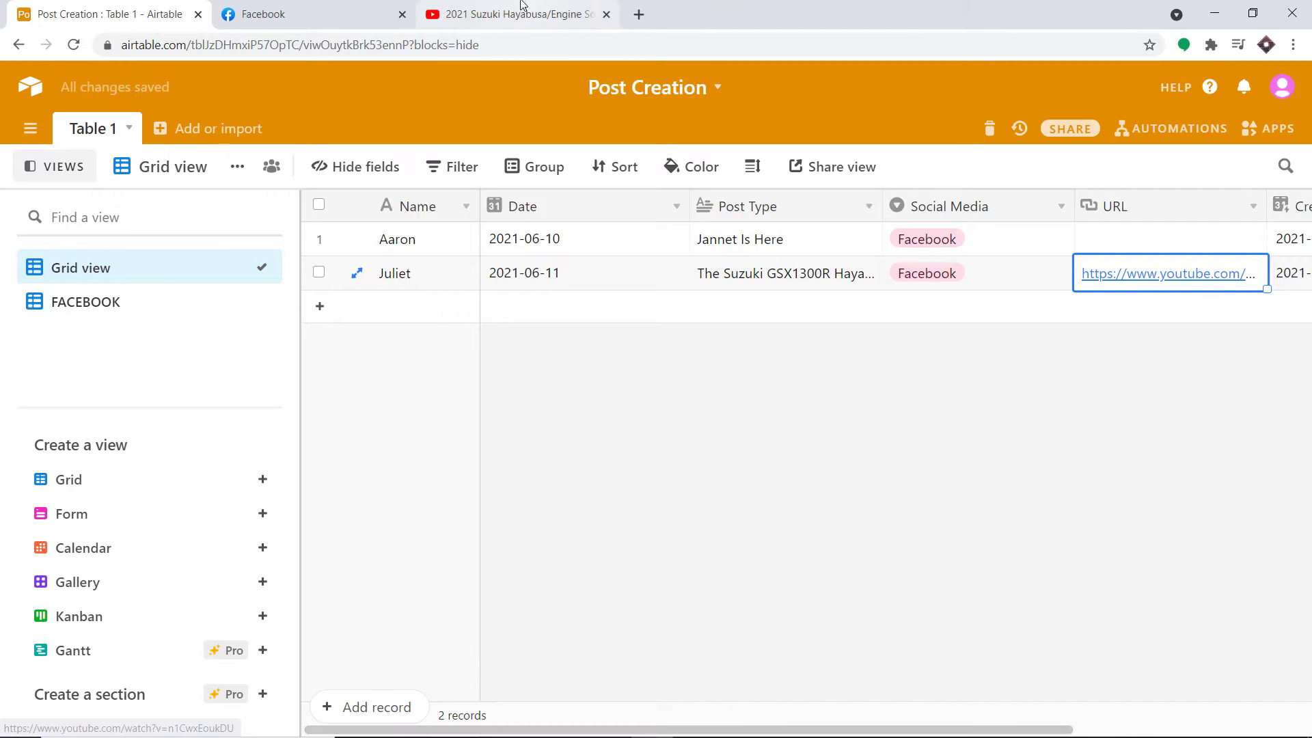
- View the Suzuki Hayabusa video on YouTube and return to the Airtable grid
{"action": "left_click", "coordinate": [517, 16]}
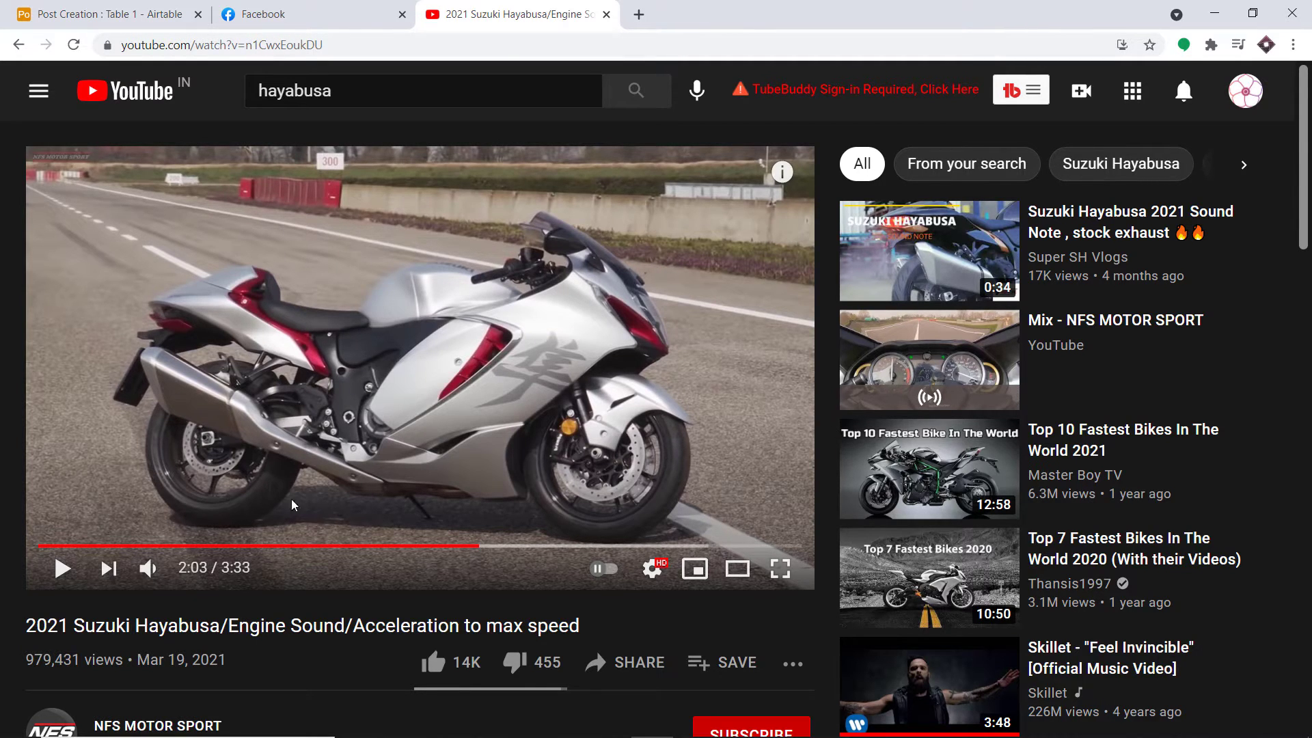
{"action": "left_click", "coordinate": [110, 14]}
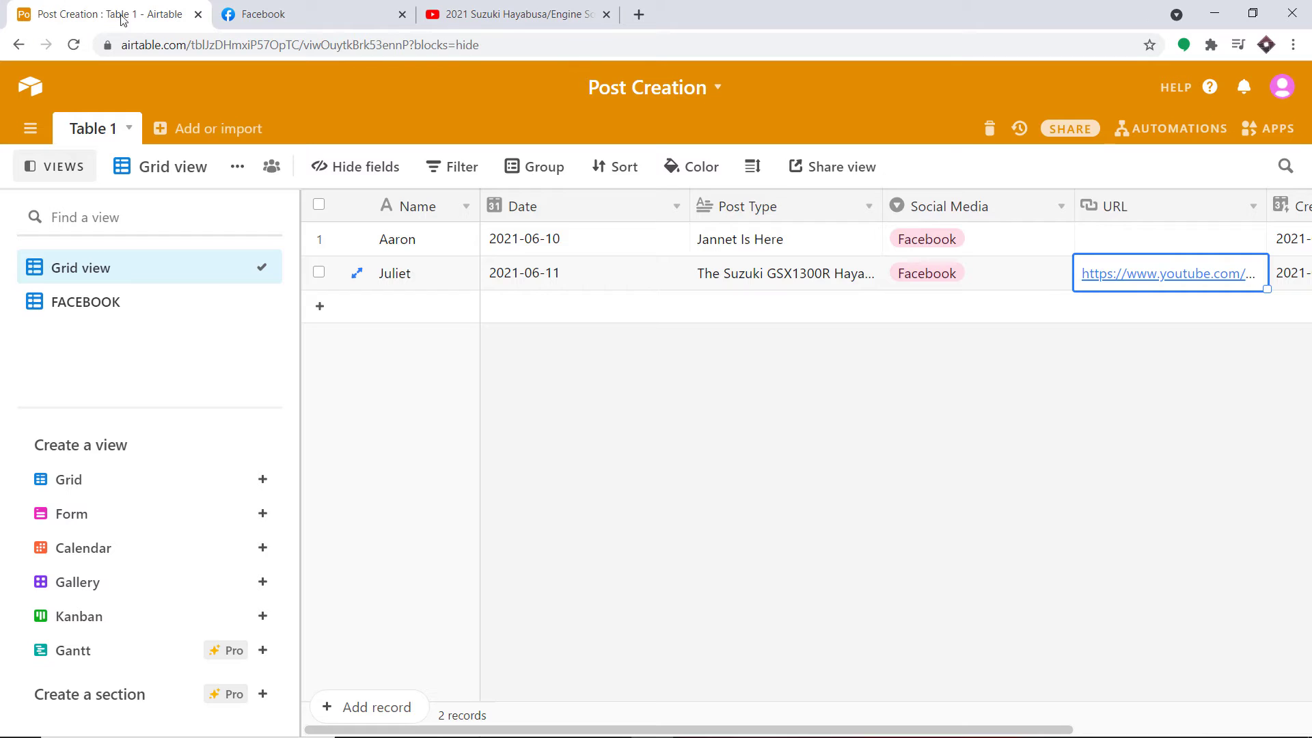
{"action": "left_click", "coordinate": [849, 422]}
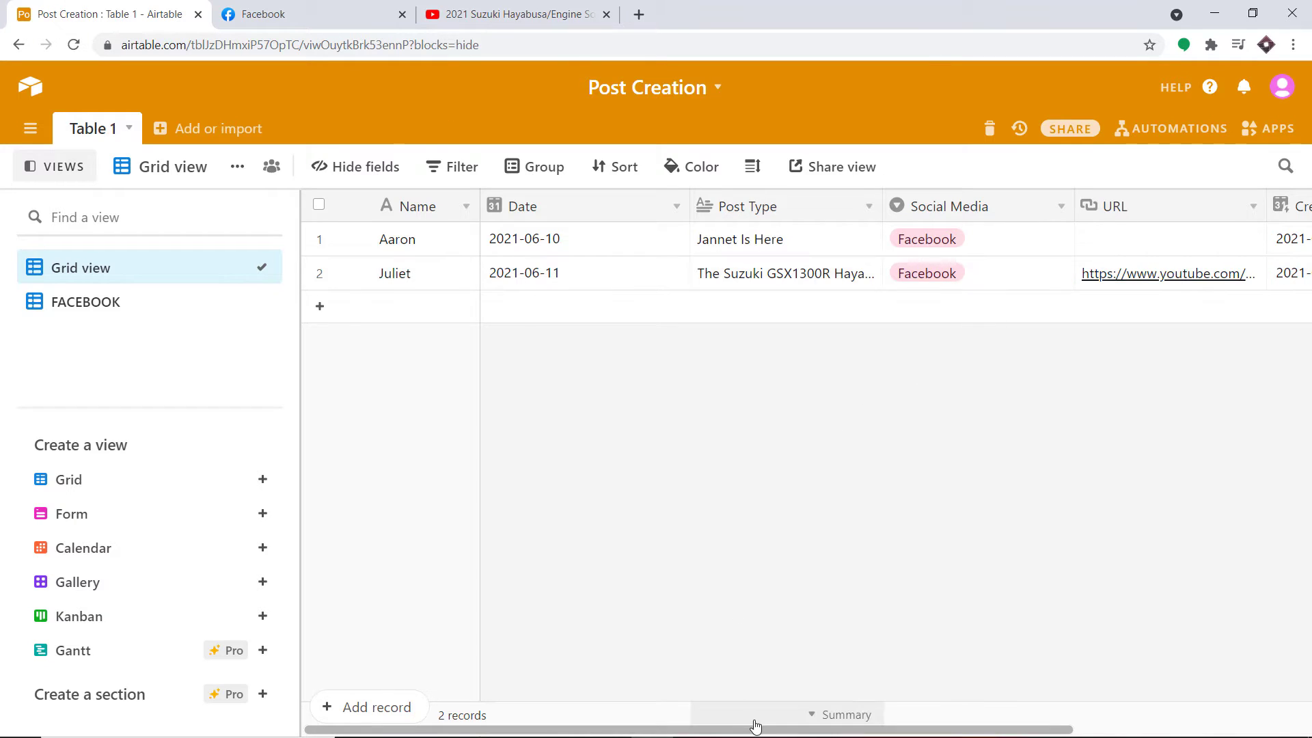
- Examine the Created column in the main grid and in the FACEBOOK view
{"action": "left_click_drag", "start_coordinate": [766, 731], "coordinate": [1001, 731]}
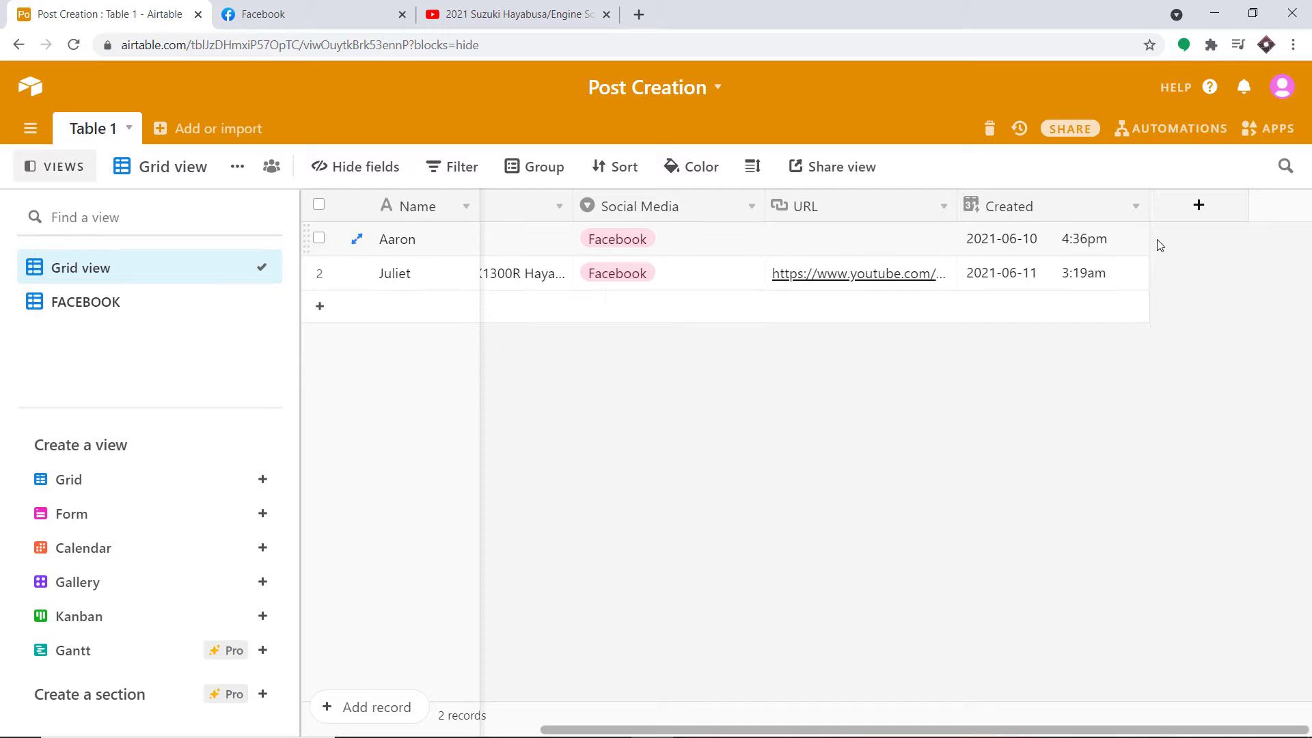
{"action": "left_click_drag", "start_coordinate": [639, 730], "coordinate": [294, 721]}
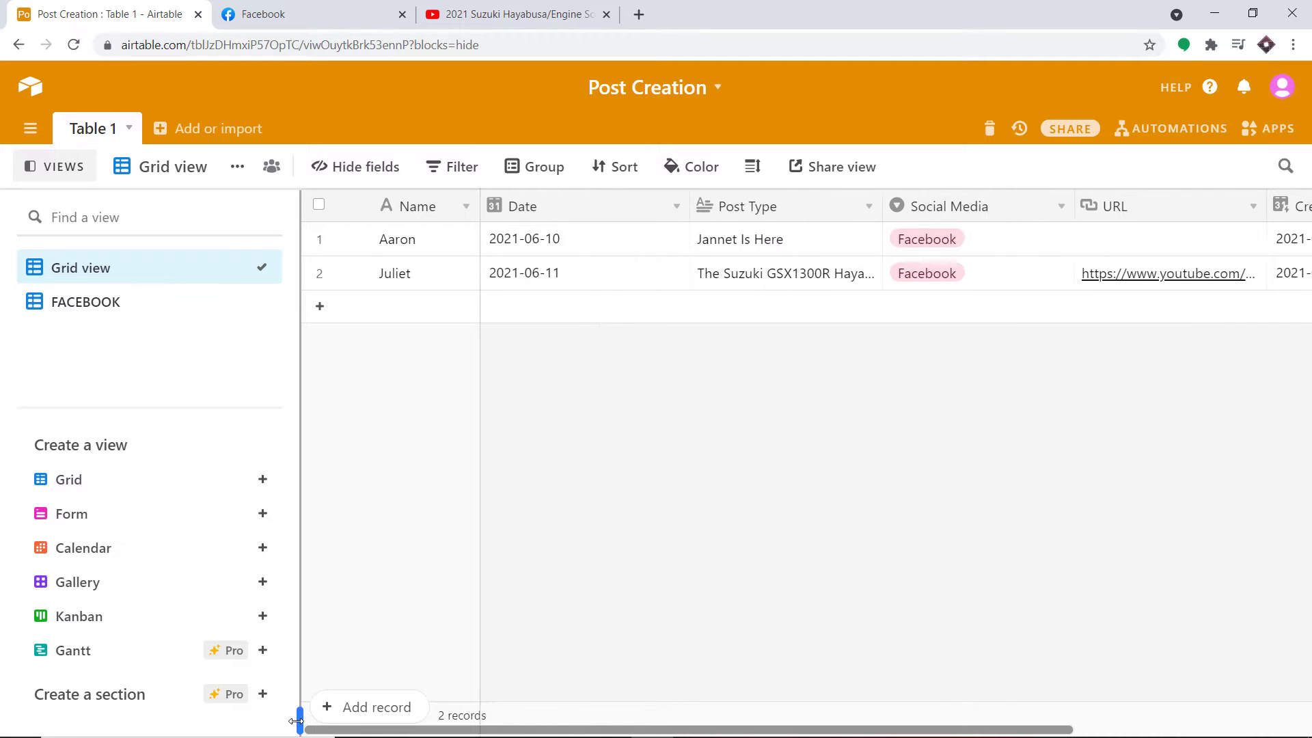
{"action": "left_click", "coordinate": [59, 303]}
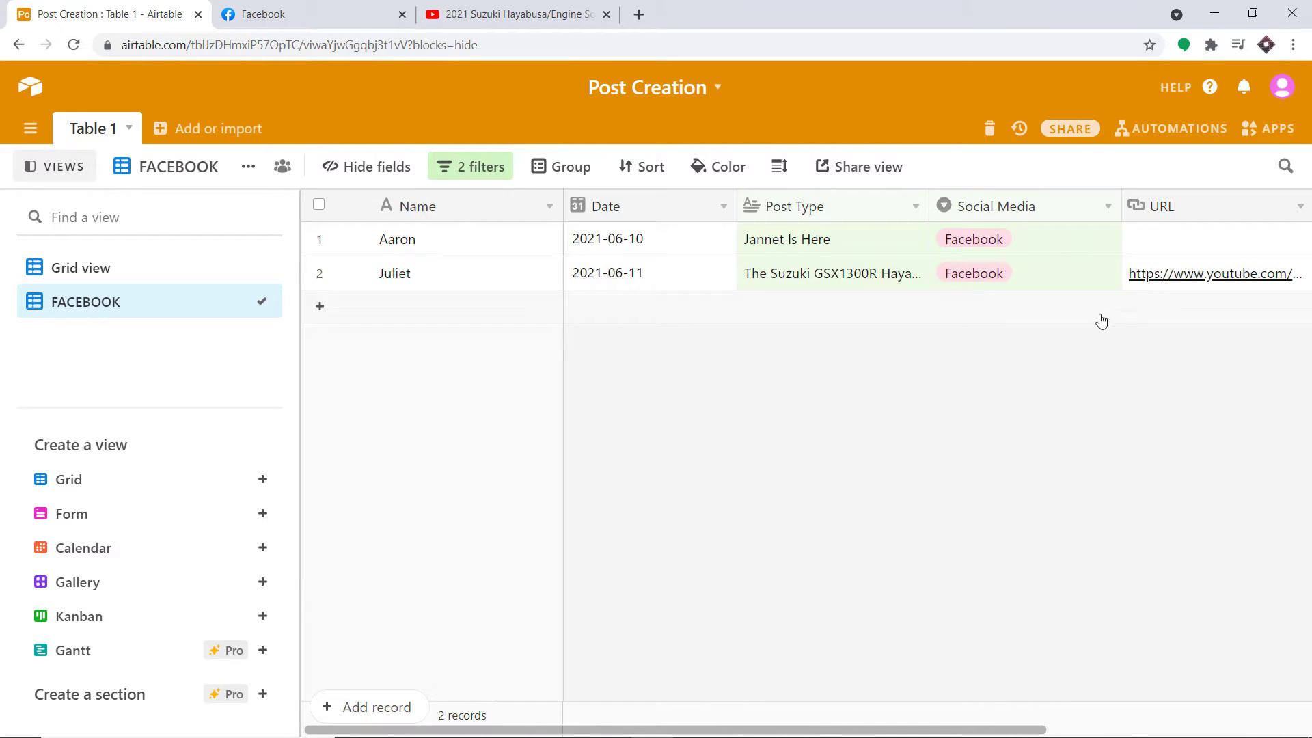
{"action": "scroll", "coordinate": [756, 723], "scroll_direction": "right", "scroll_amount": 5}
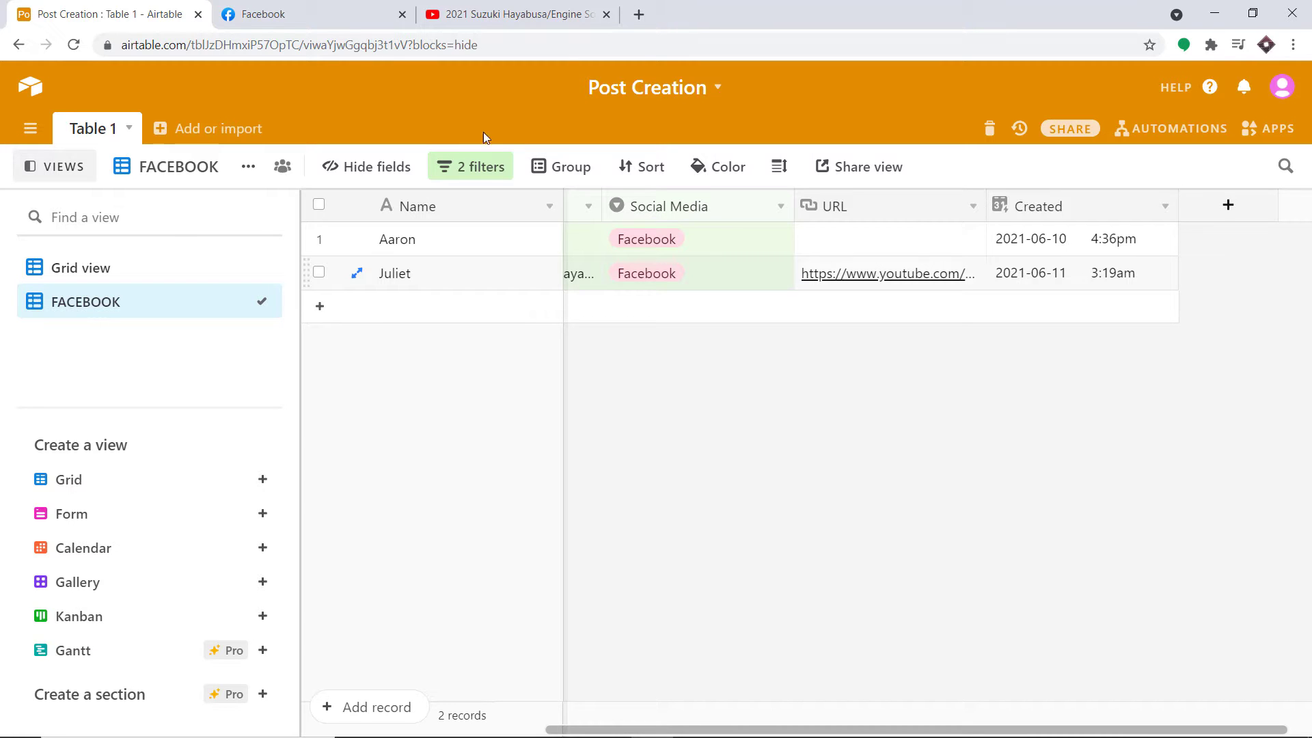
- Switch to Facebook, open the managed page Mypage and examine the text of its Suzuki Hayabusa post
{"action": "left_click", "coordinate": [304, 13]}
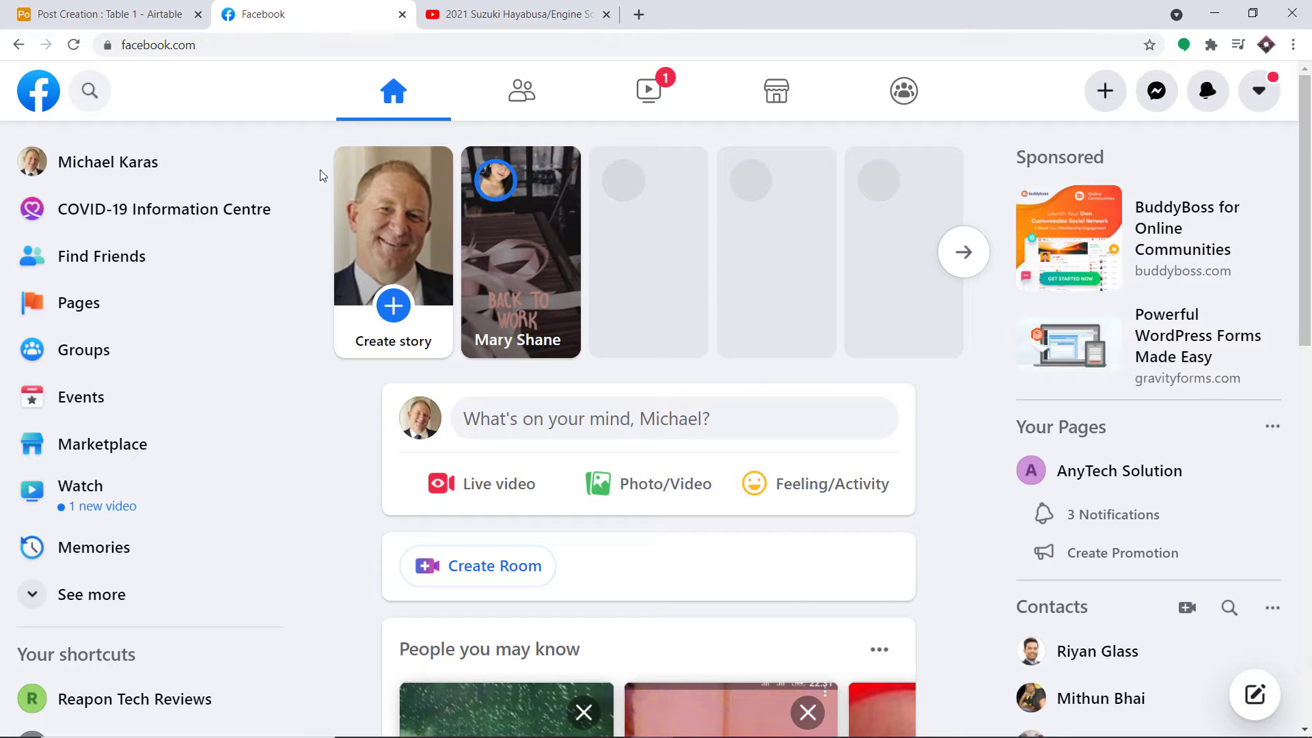
{"action": "left_click", "coordinate": [102, 304]}
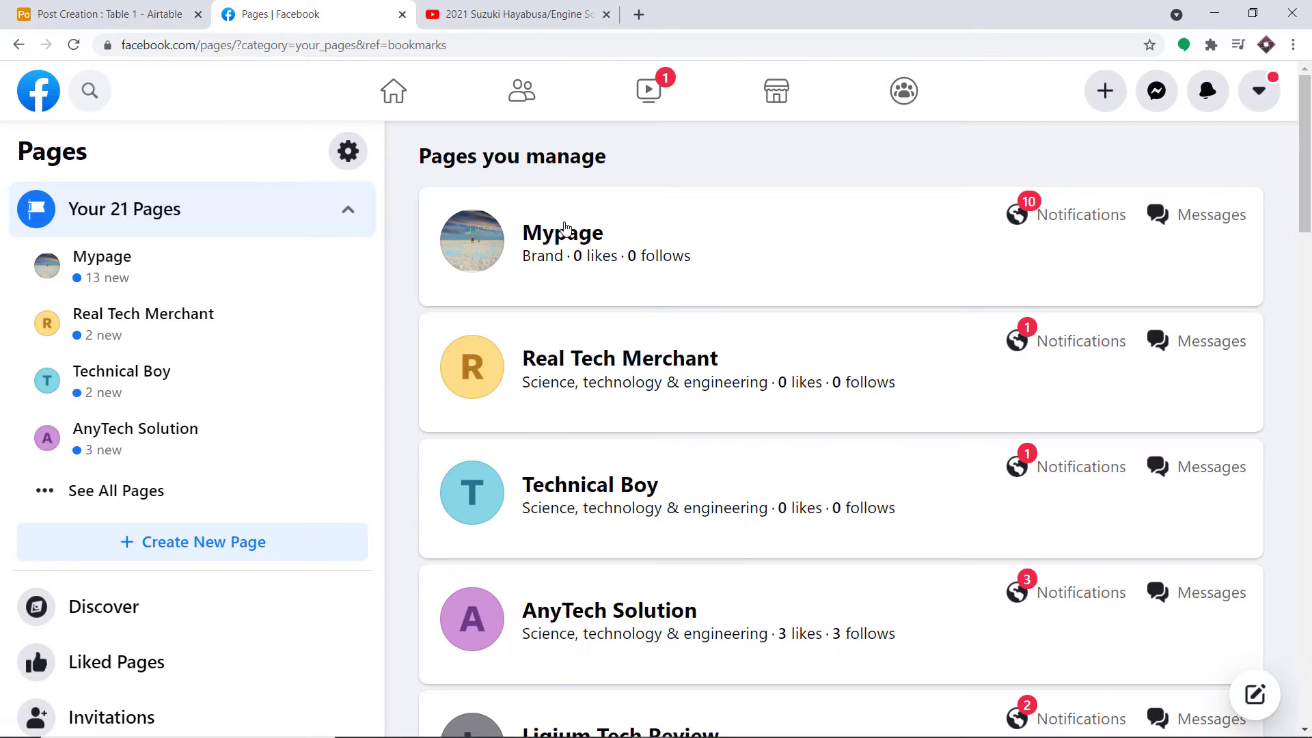
{"action": "left_click", "coordinate": [564, 229]}
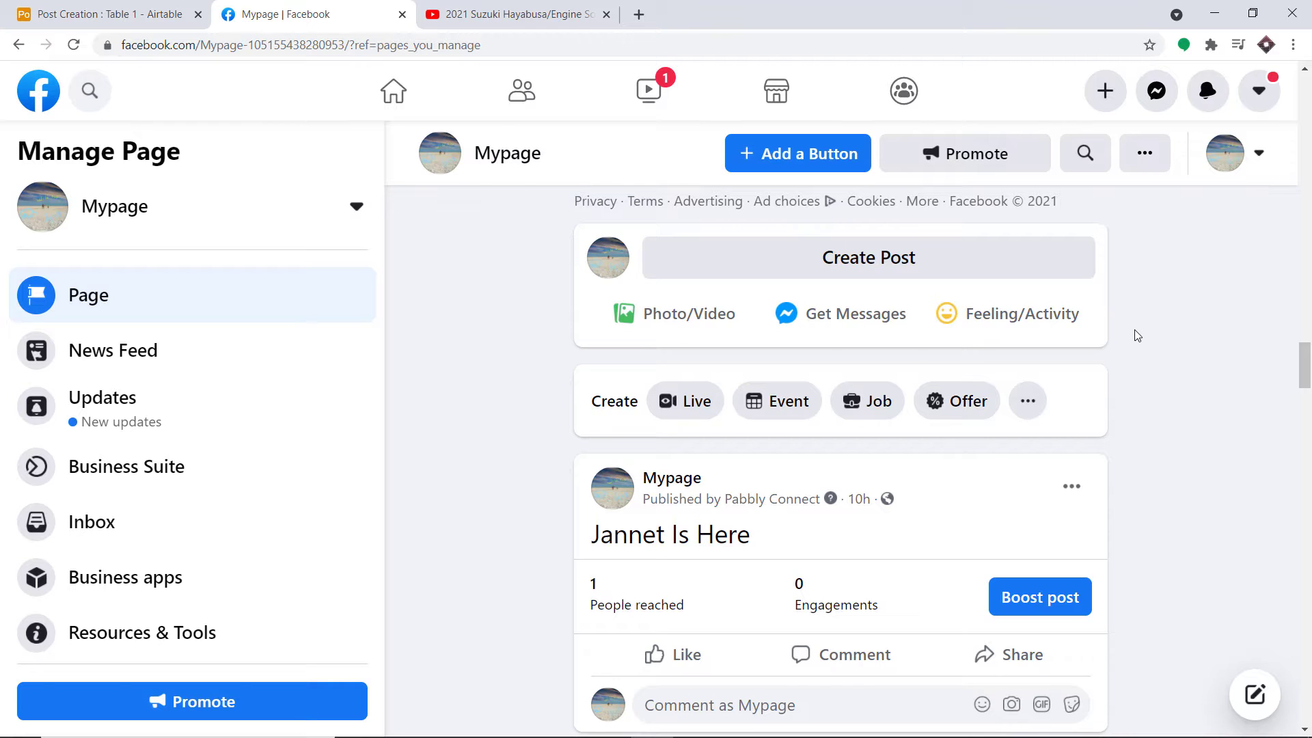
{"action": "scroll", "coordinate": [1162, 379], "scroll_direction": "down", "scroll_amount": 6}
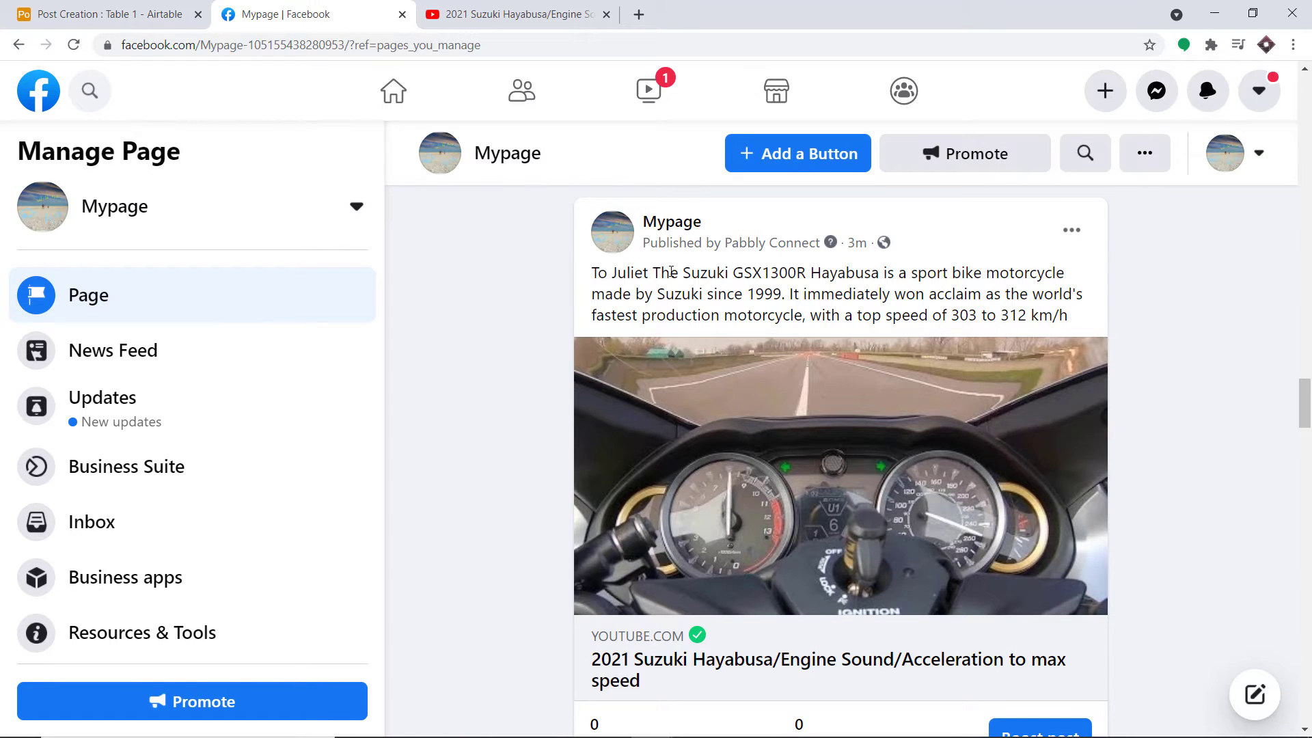
{"action": "left_click_drag", "start_coordinate": [654, 272], "coordinate": [1078, 331]}
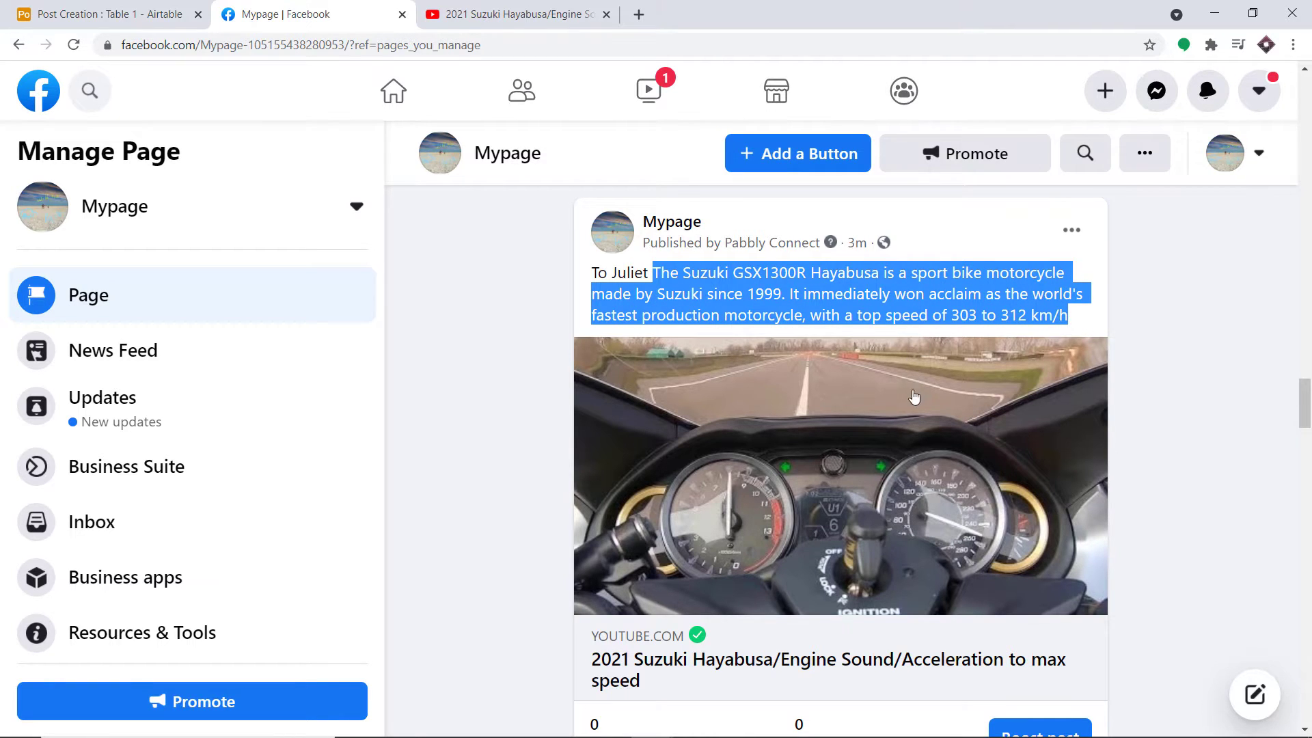
{"action": "scroll", "coordinate": [676, 526], "scroll_direction": "down", "scroll_amount": 1}
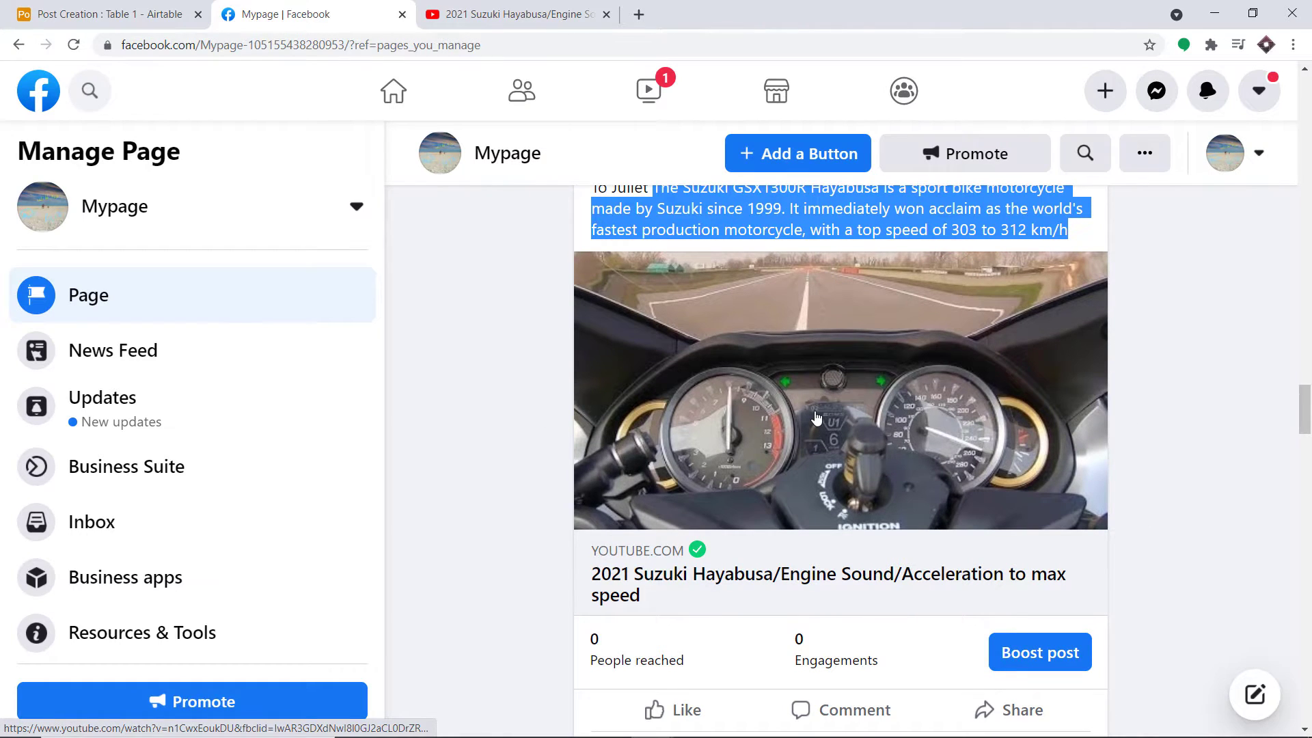
- View the YouTube video linked in the Hayabusa post, close it, and compare the Airtable FACEBOOK view with the Facebook page
{"action": "left_click", "coordinate": [817, 417]}
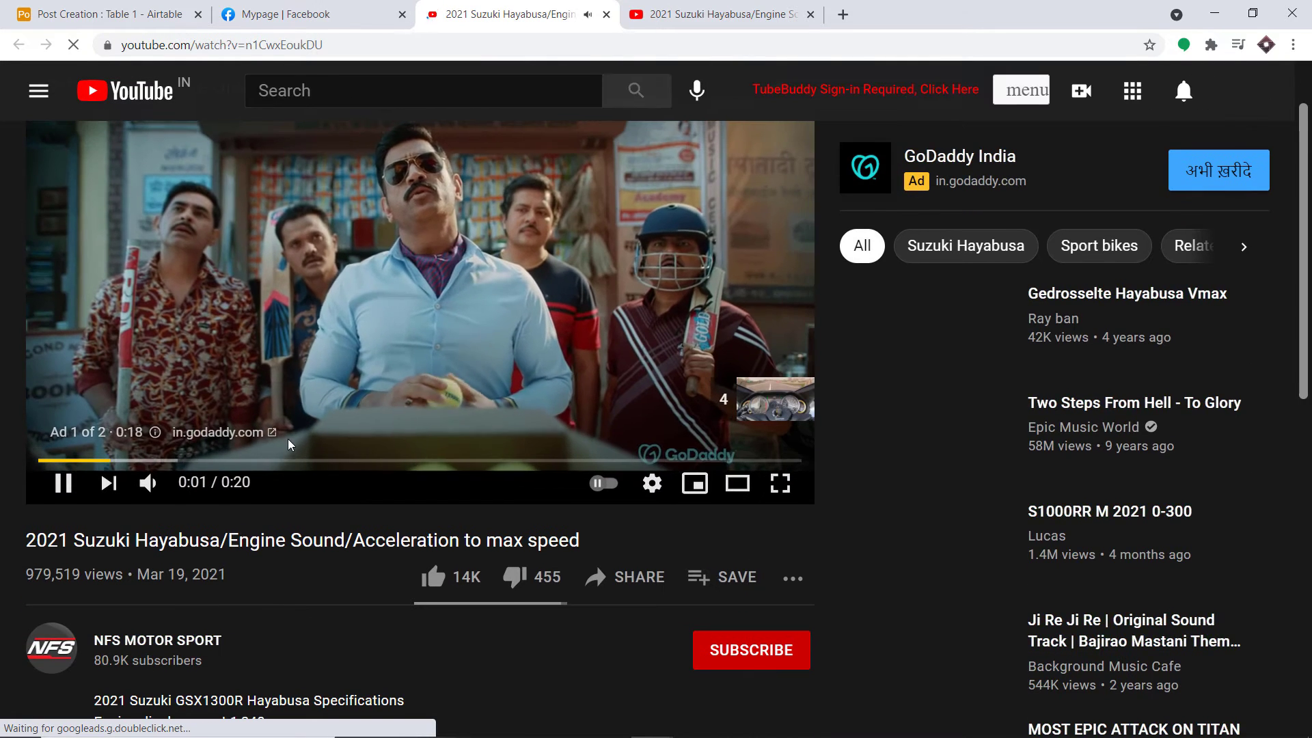
{"action": "scroll", "coordinate": [281, 430], "scroll_direction": "down", "scroll_amount": 3}
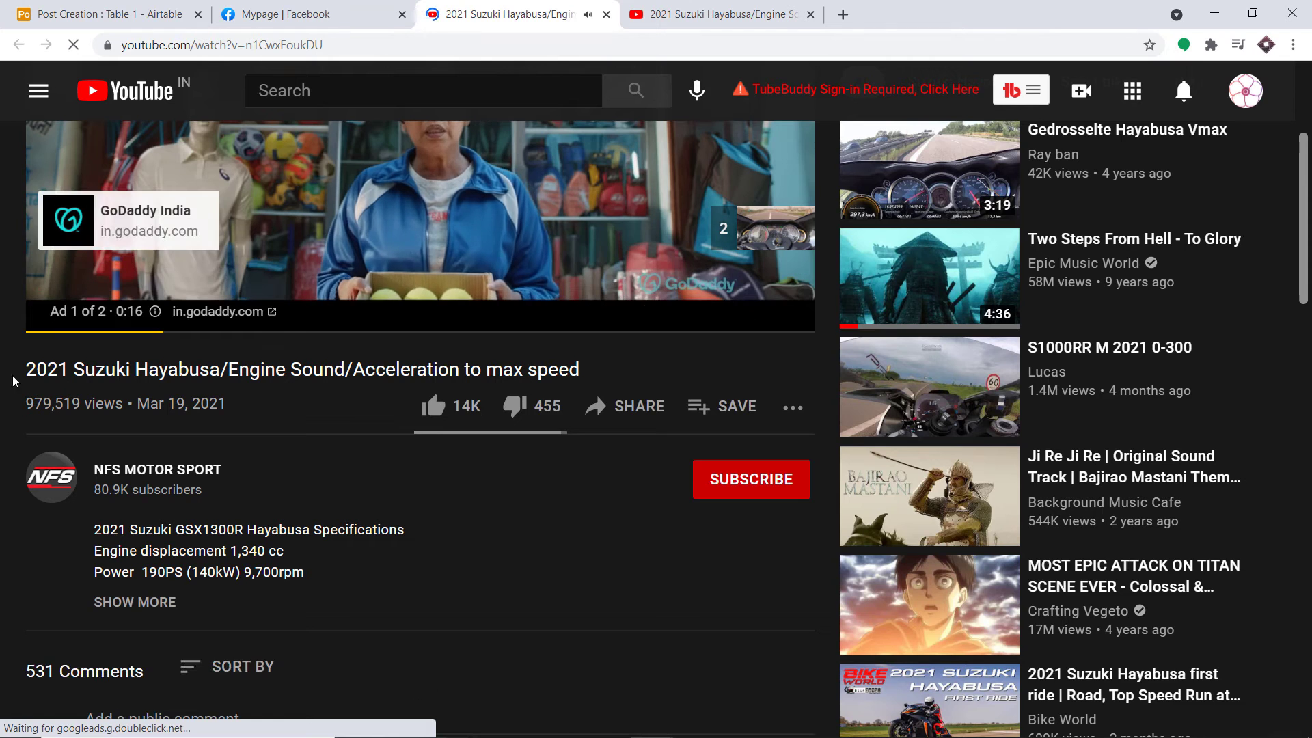
{"action": "left_click", "coordinate": [607, 15]}
{"action": "left_click", "coordinate": [159, 7]}
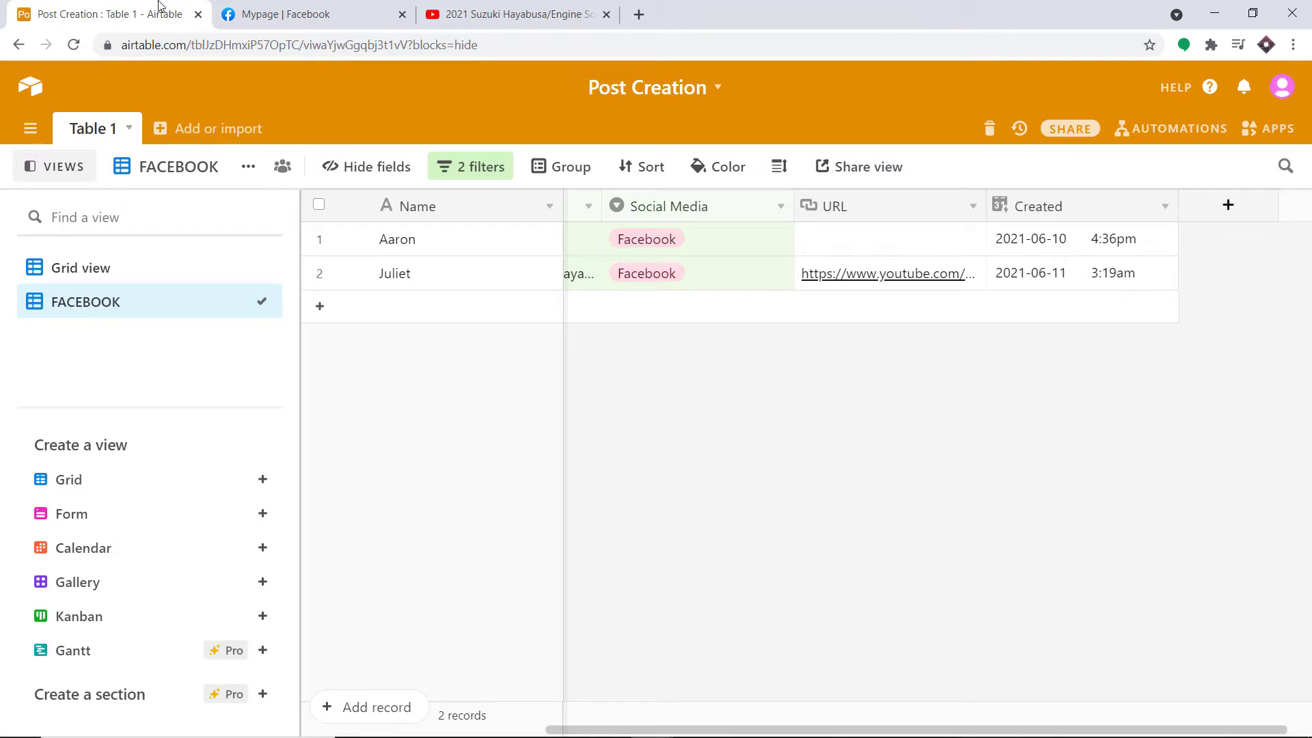
{"action": "left_click", "coordinate": [290, 10]}
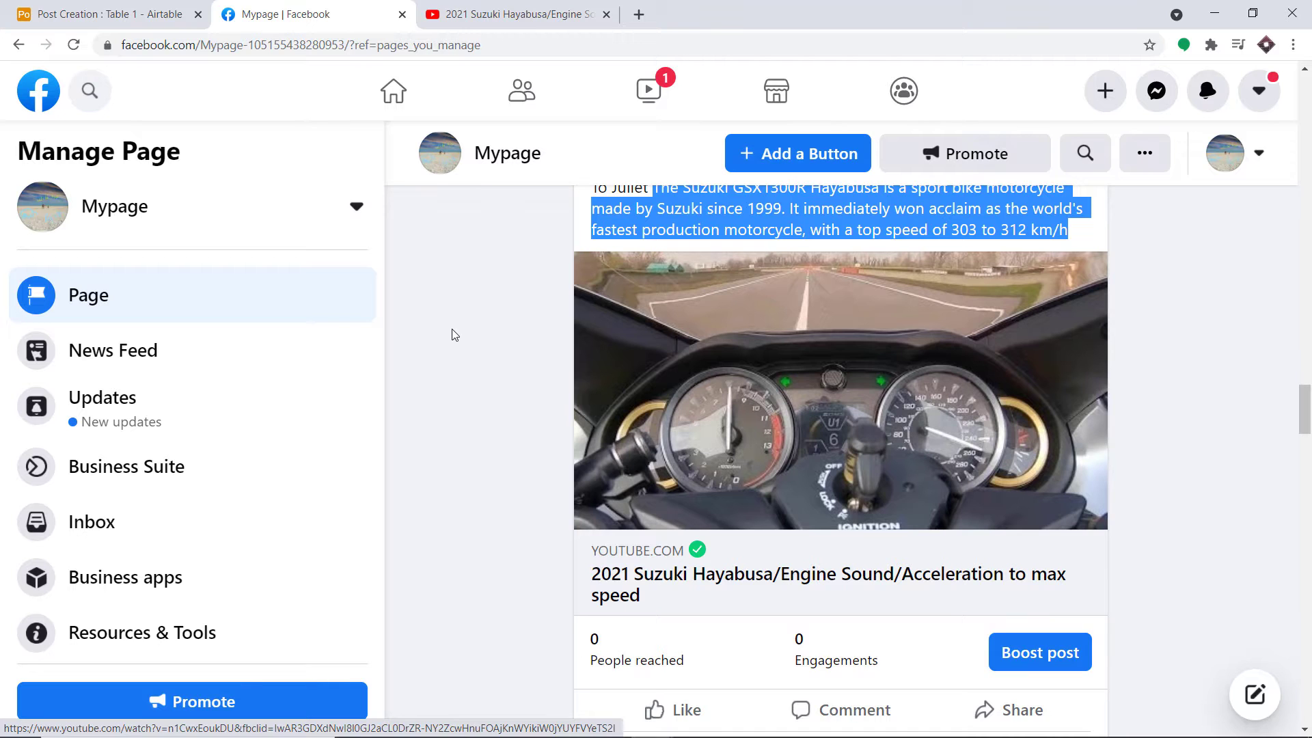
- Open pabbly.com in a new browser tab
{"action": "left_click", "coordinate": [642, 13]}
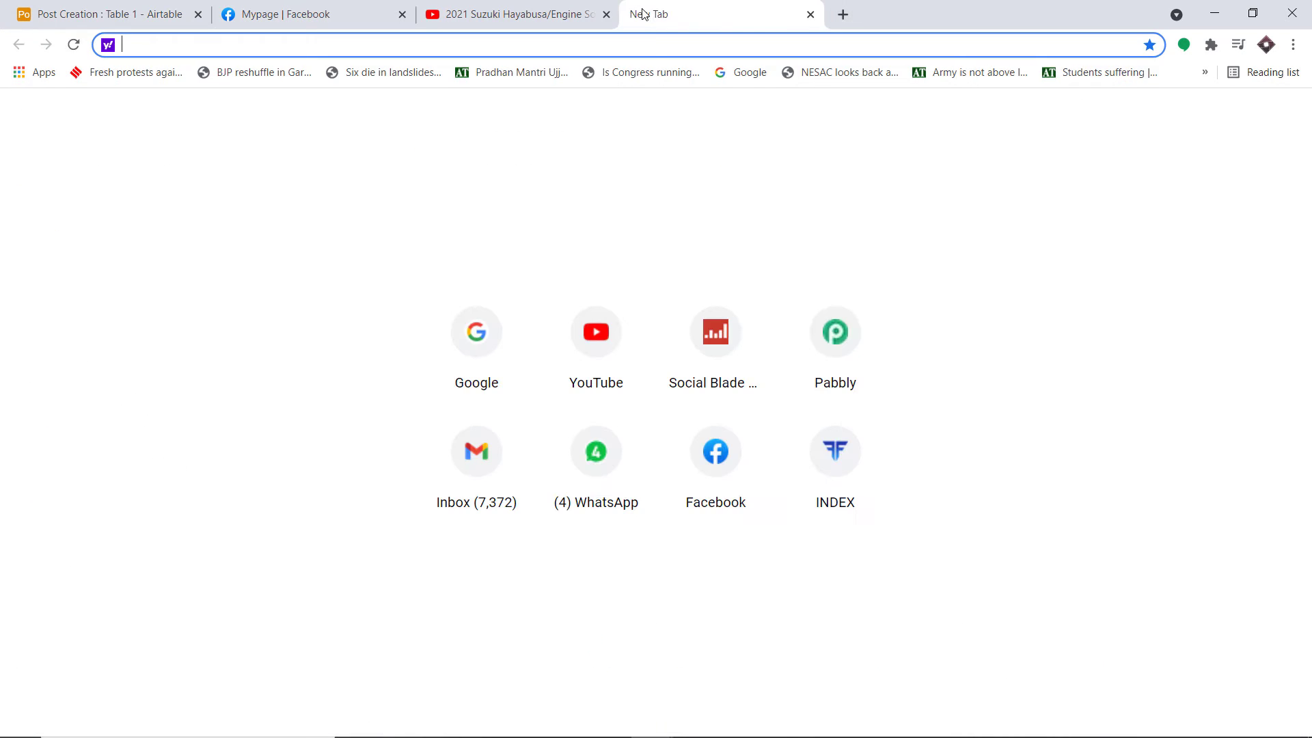
{"action": "type", "text": "pabbly.com"}
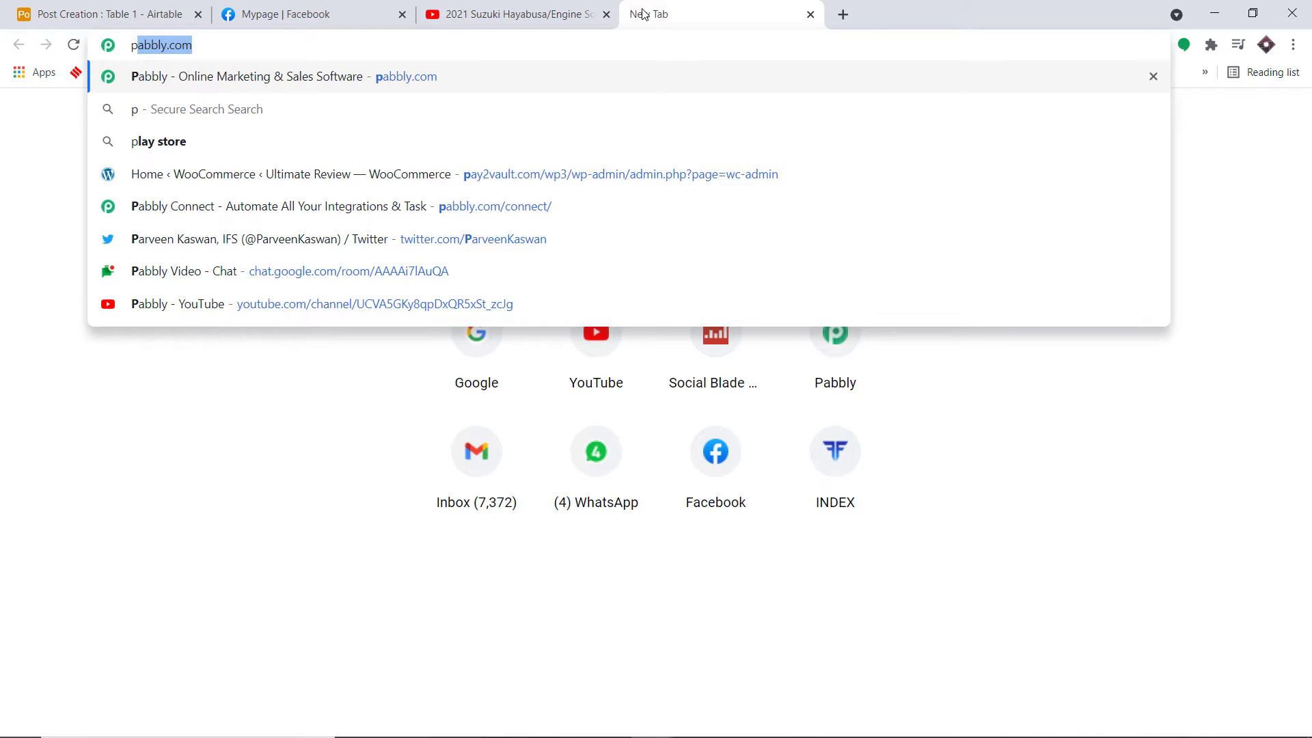
{"action": "key", "text": "Return"}
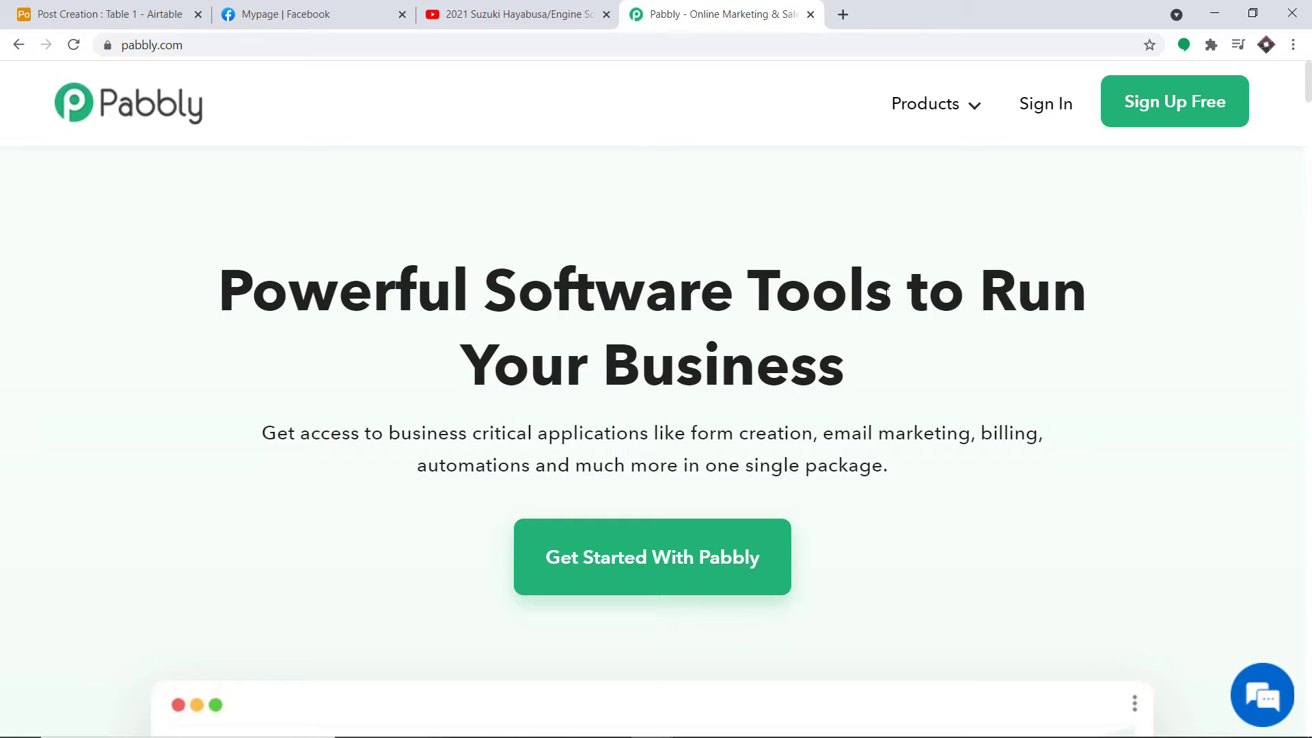
- Go to the Pabbly Connect product page, sign in, and access the Connect dashboard from the account's apps
{"action": "mouse_move", "coordinate": [975, 108]}
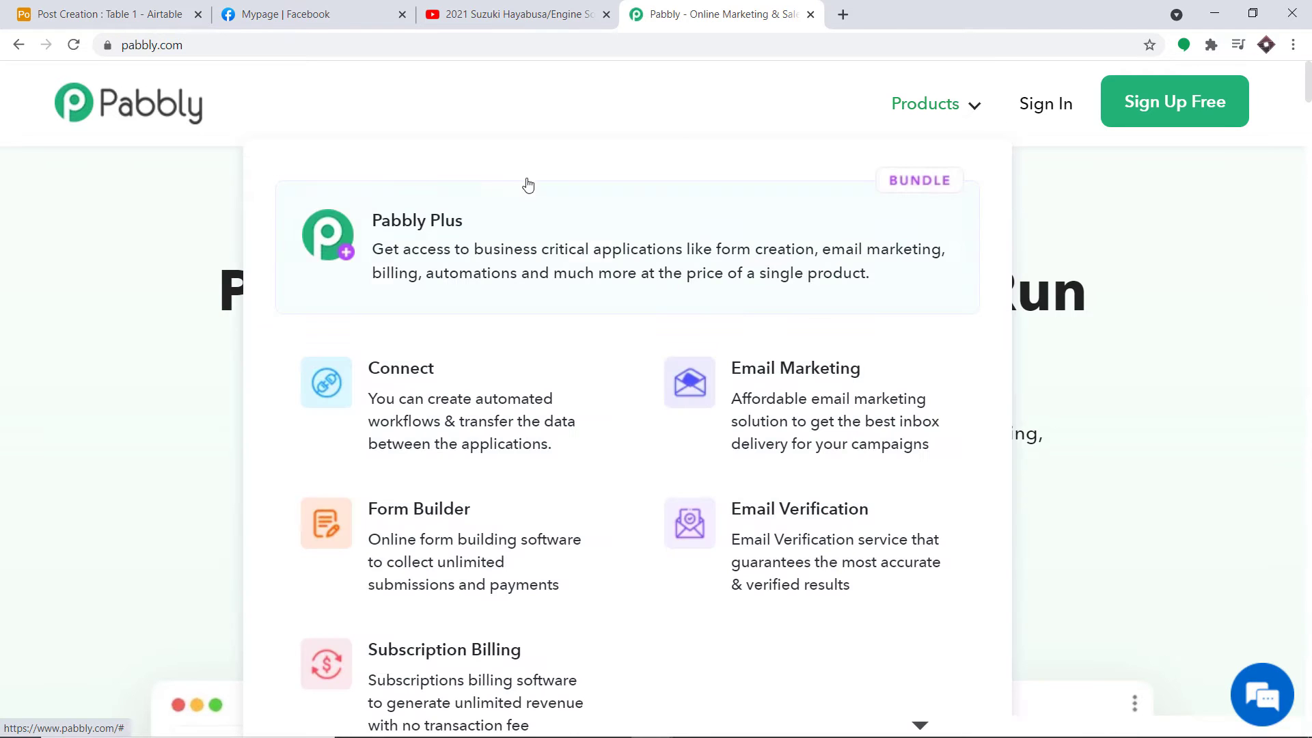
{"action": "left_click", "coordinate": [455, 404]}
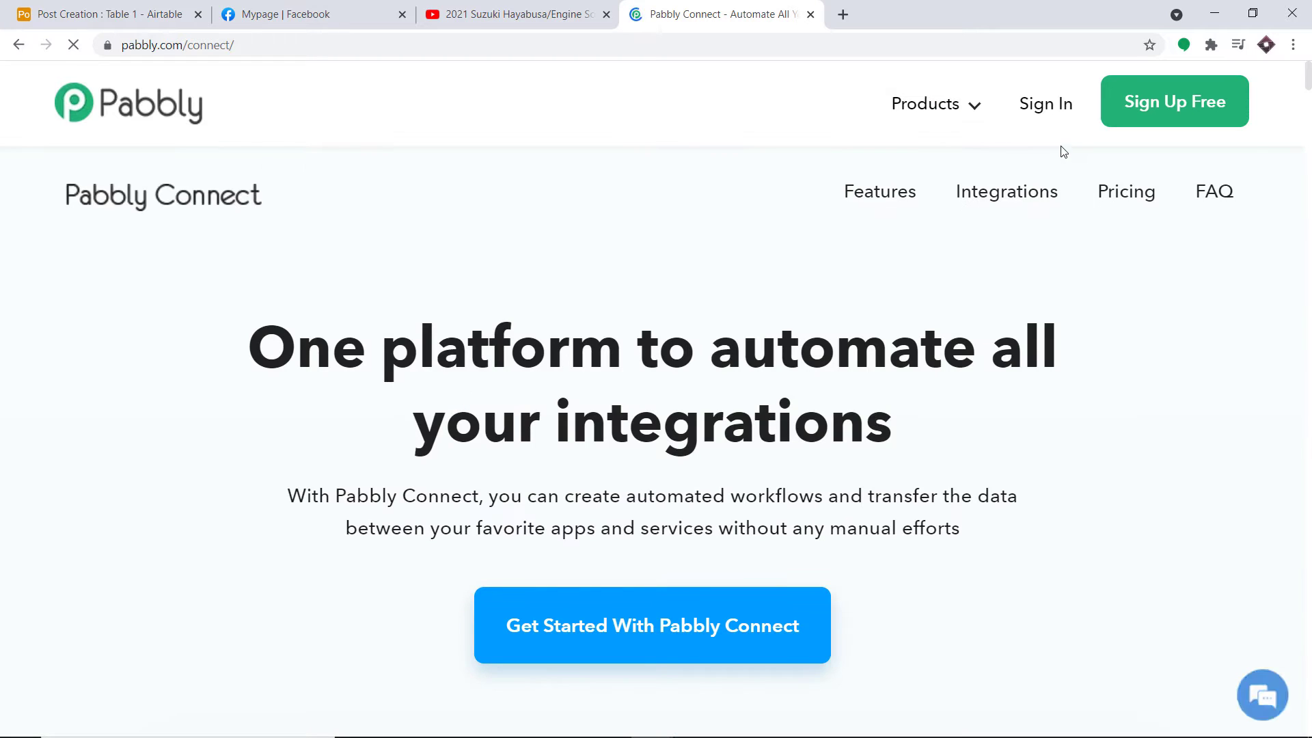
{"action": "left_click", "coordinate": [1048, 112]}
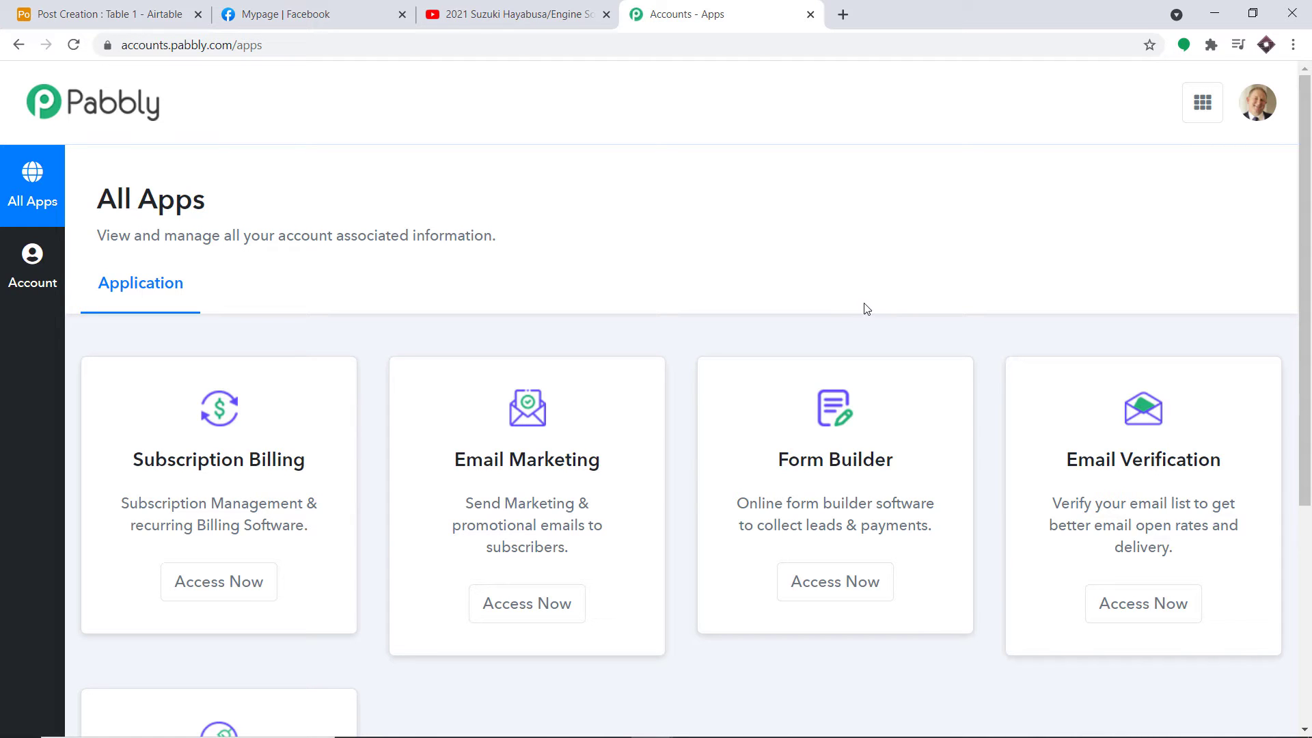
{"action": "scroll", "coordinate": [860, 298], "scroll_direction": "down", "scroll_amount": 5}
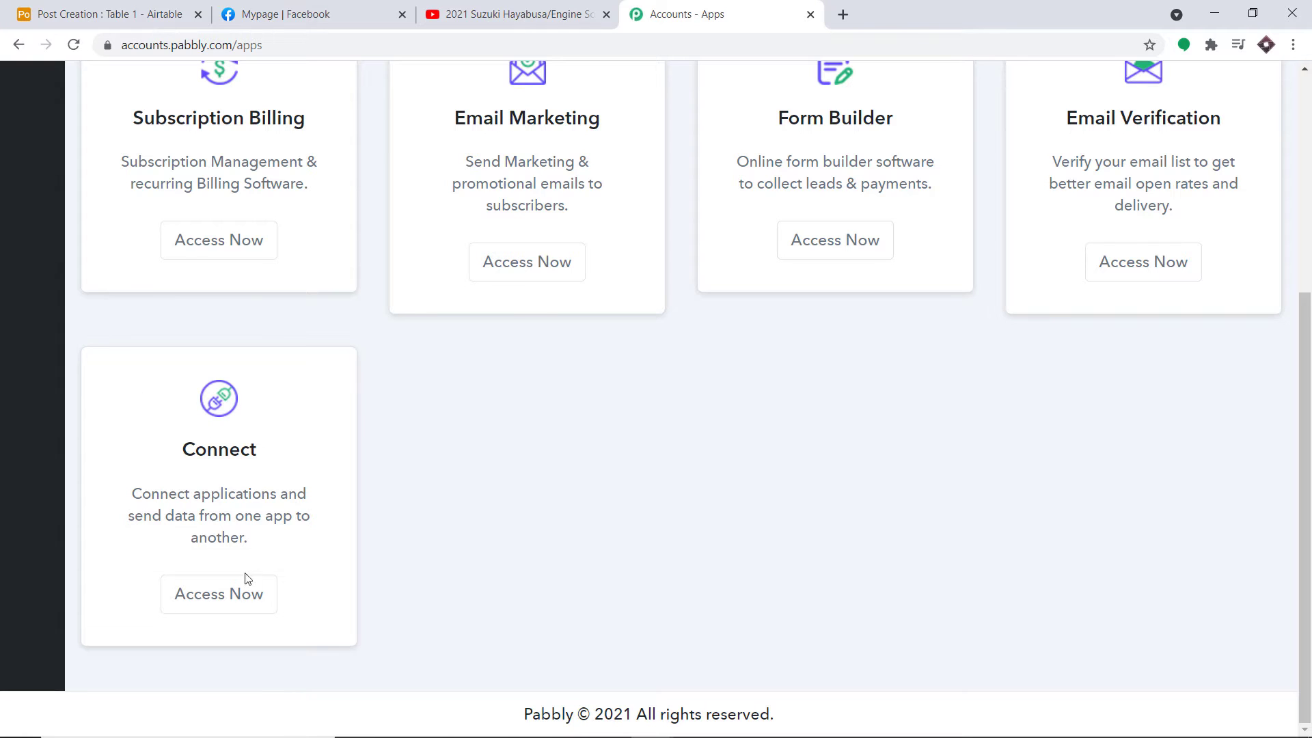
{"action": "left_click", "coordinate": [248, 592]}
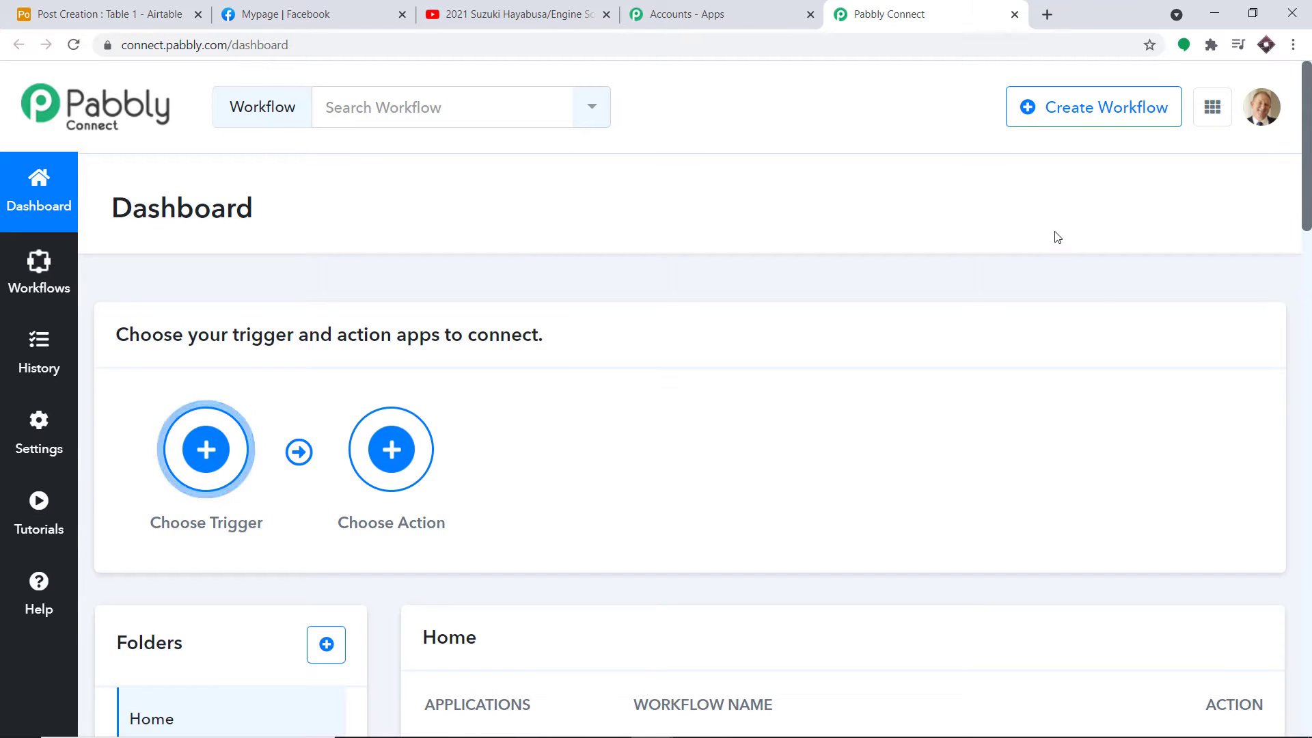
- Create a new workflow named "Airtable to Facebook"
{"action": "left_click", "coordinate": [1099, 111]}
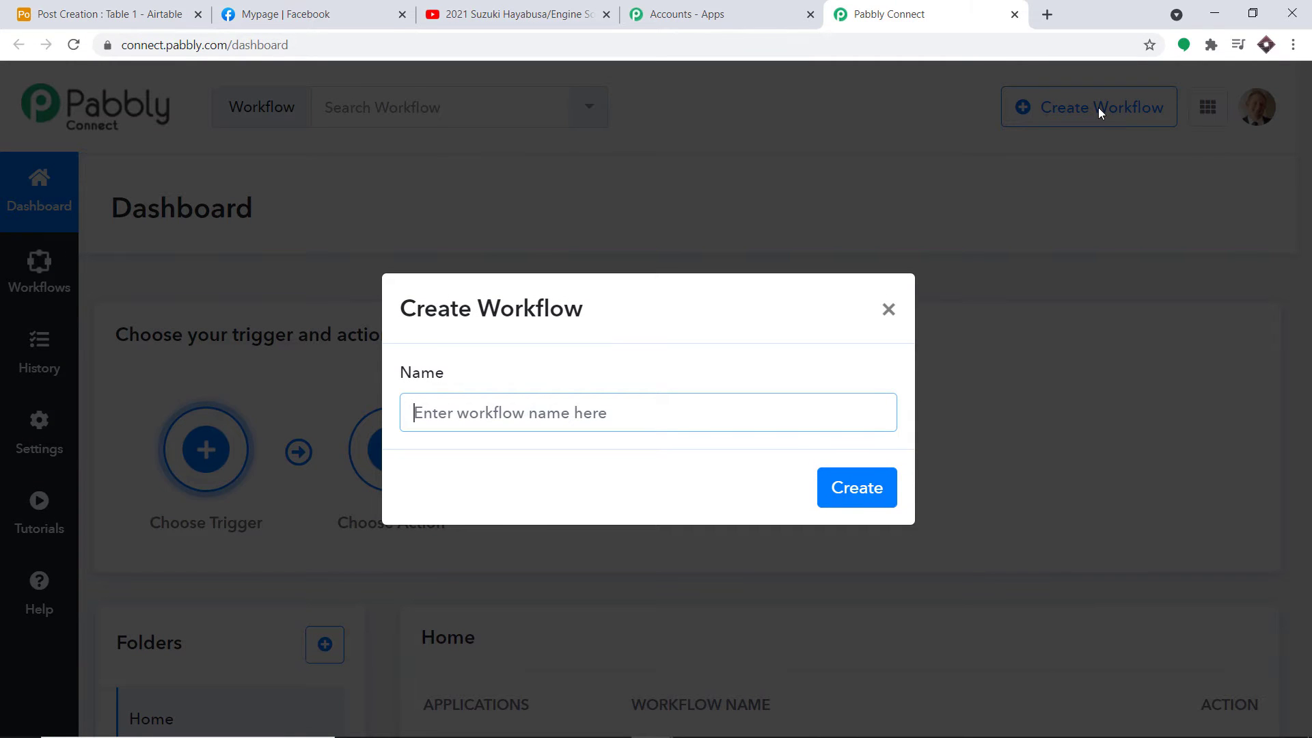
{"action": "type", "text": "Airt"}
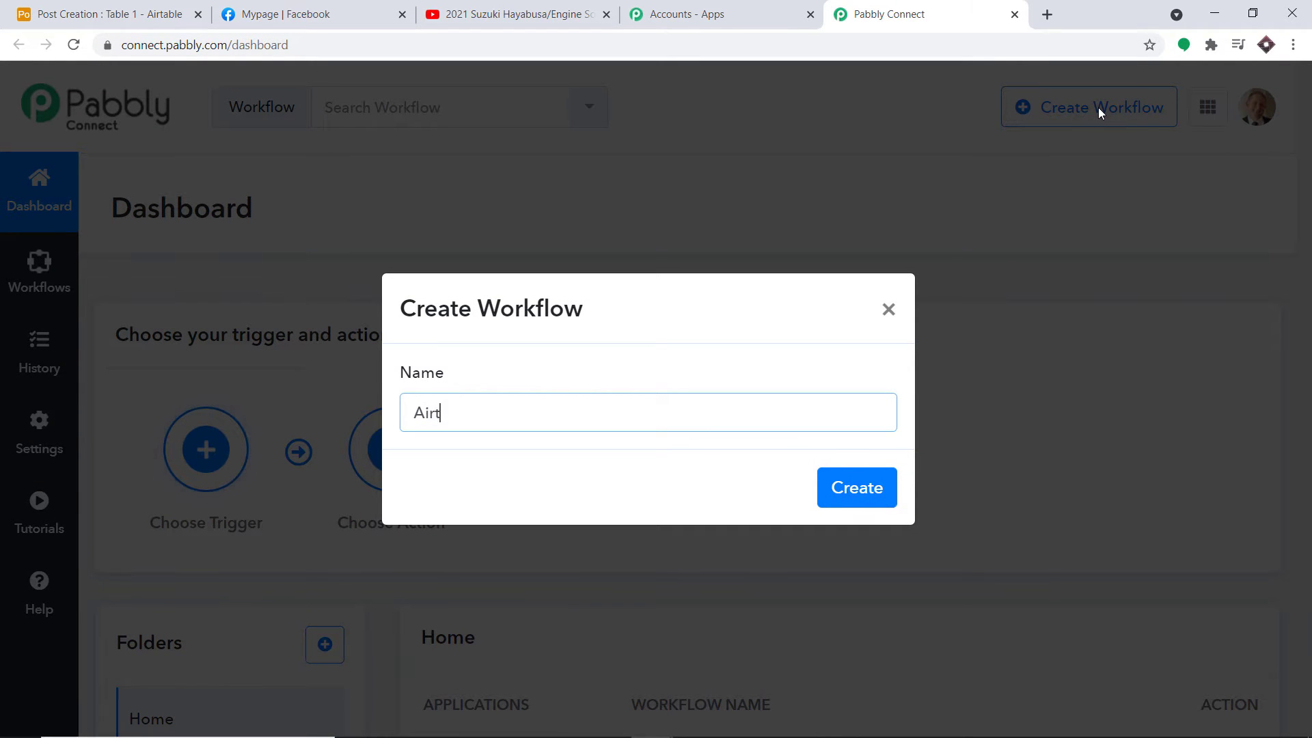
{"action": "type", "text": "able to Facebook"}
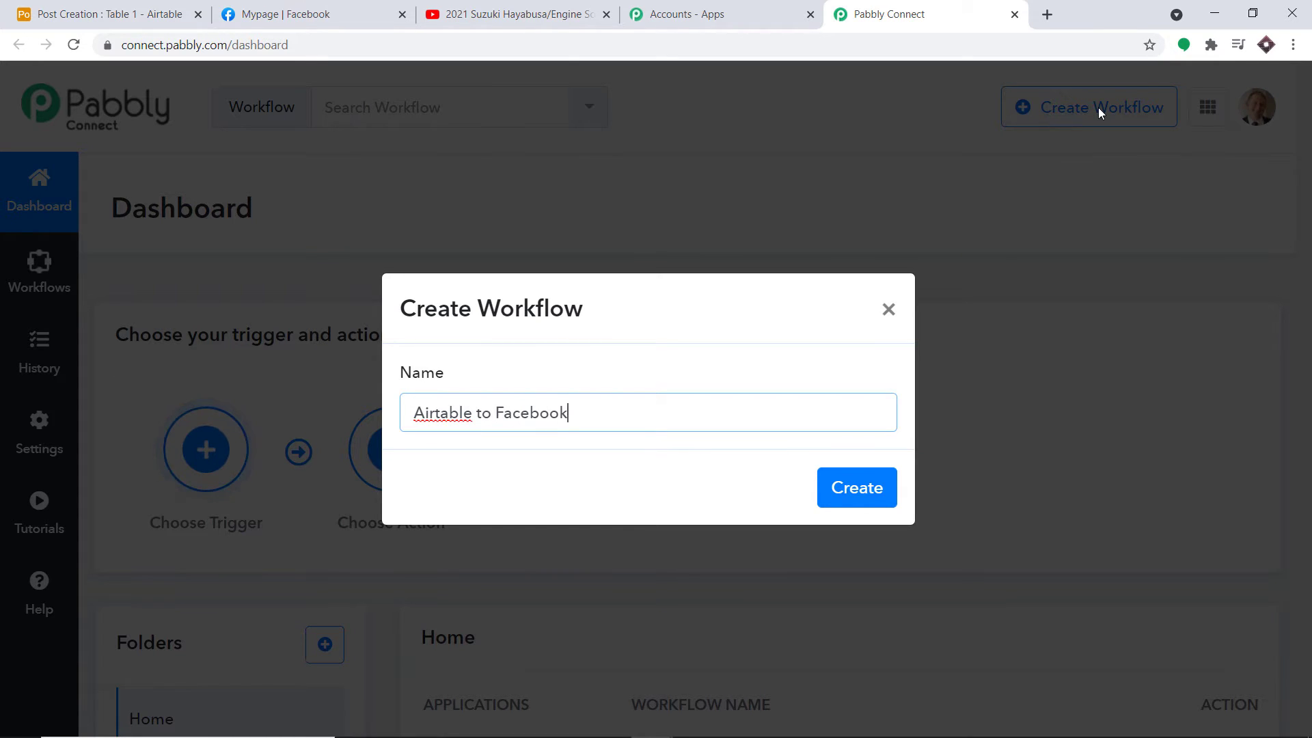
{"action": "left_click", "coordinate": [869, 489]}
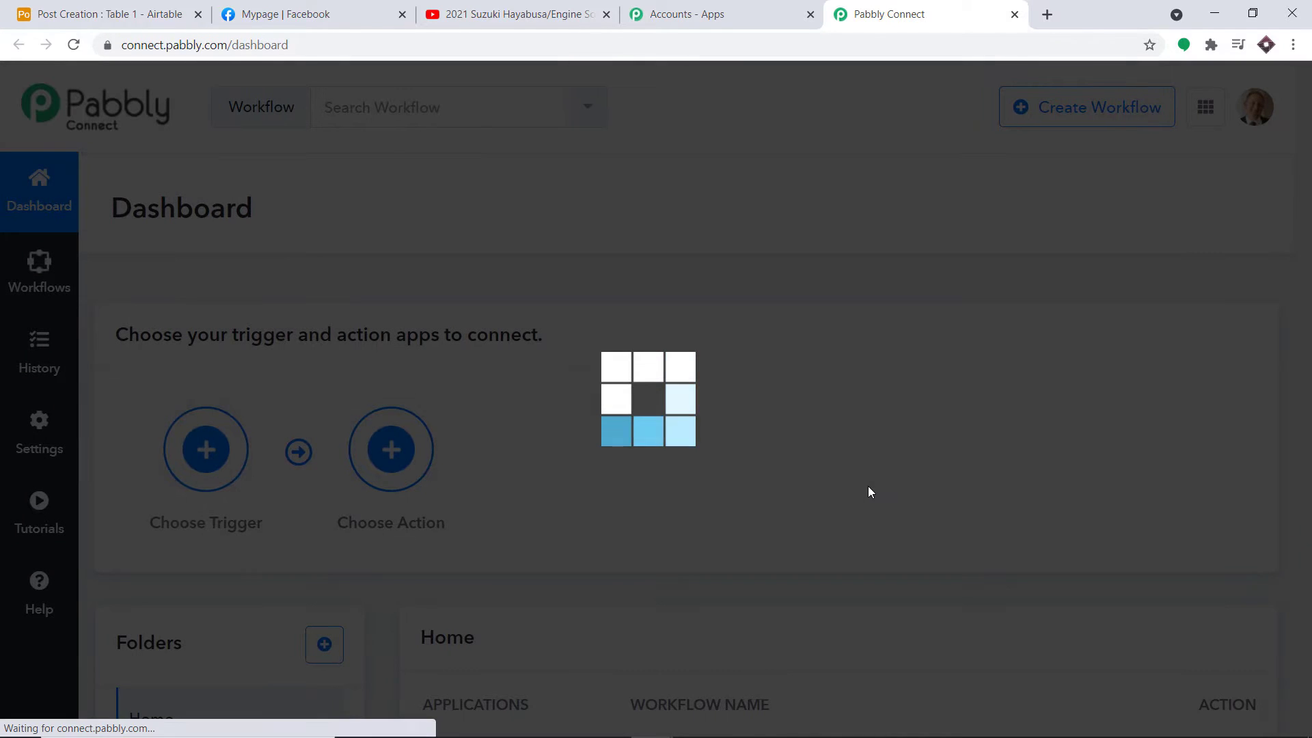
- Set the workflow's trigger app to Airtable with the trigger event New Record in View
{"action": "scroll", "coordinate": [868, 421], "scroll_direction": "down", "scroll_amount": 1}
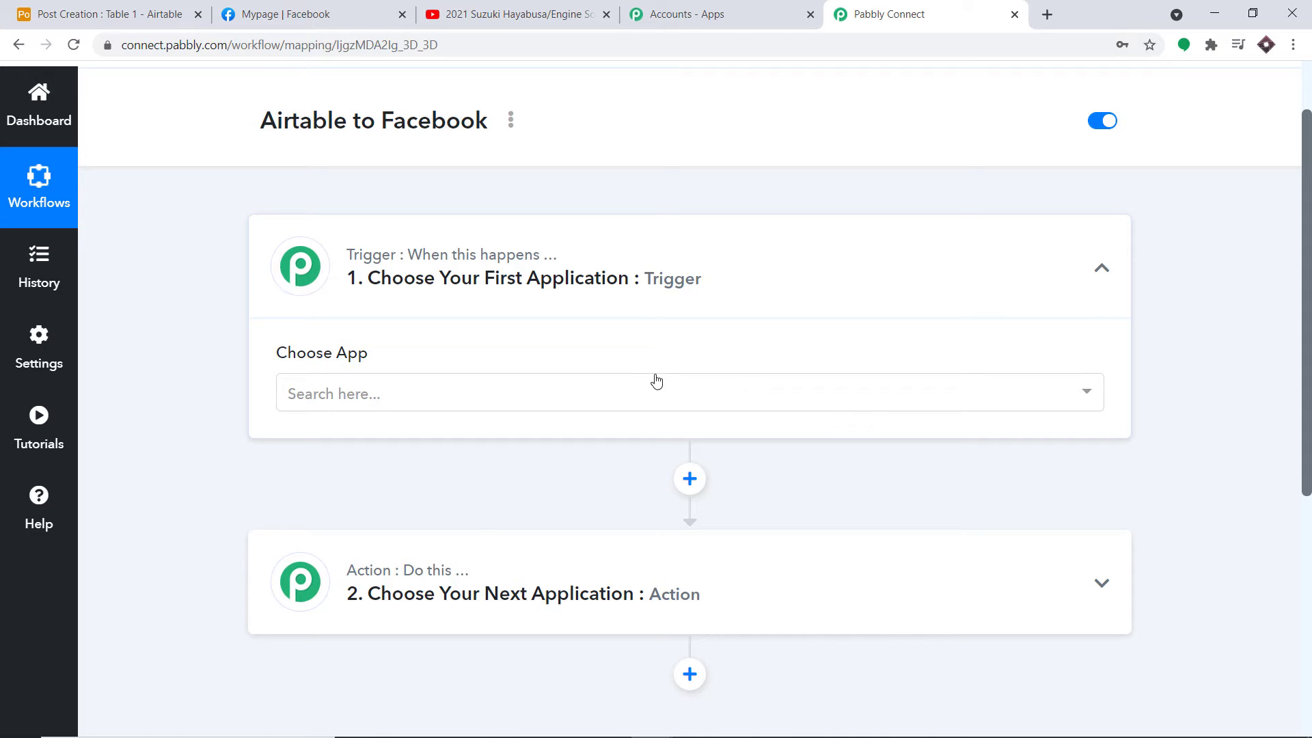
{"action": "left_click", "coordinate": [443, 401]}
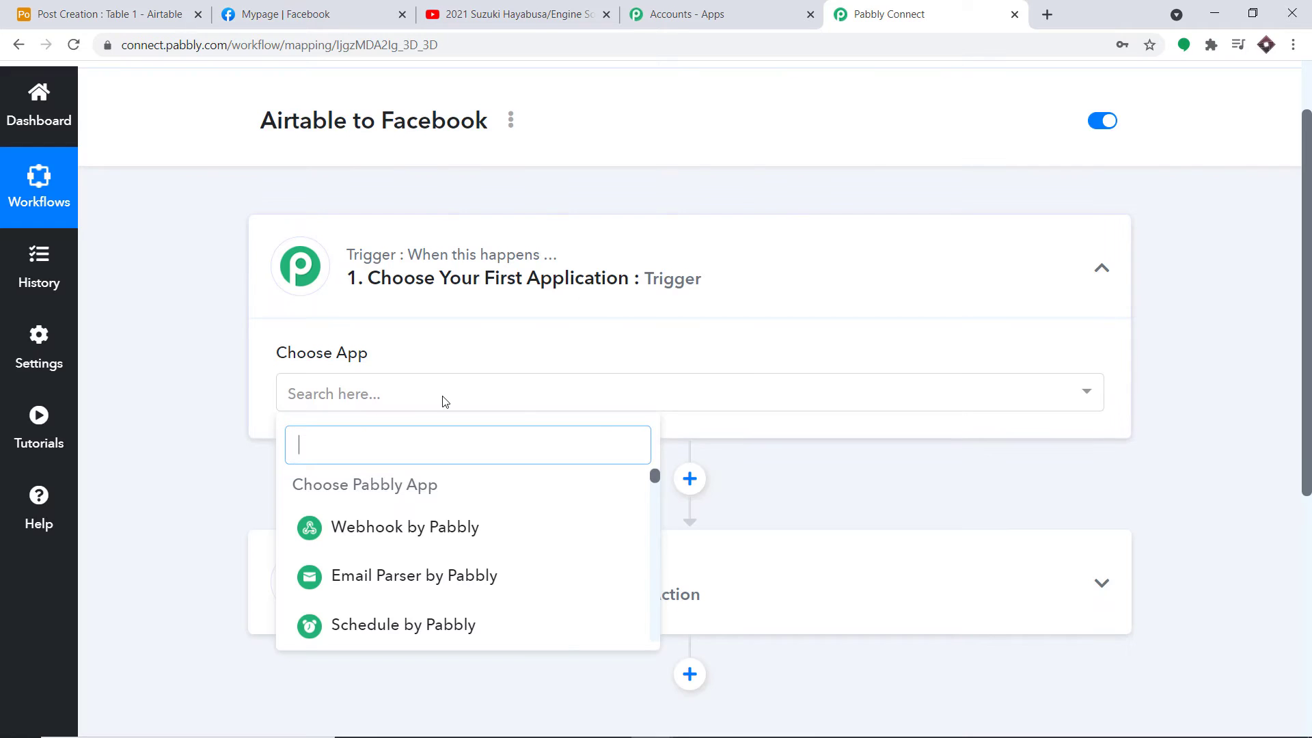
{"action": "type", "text": "airtable"}
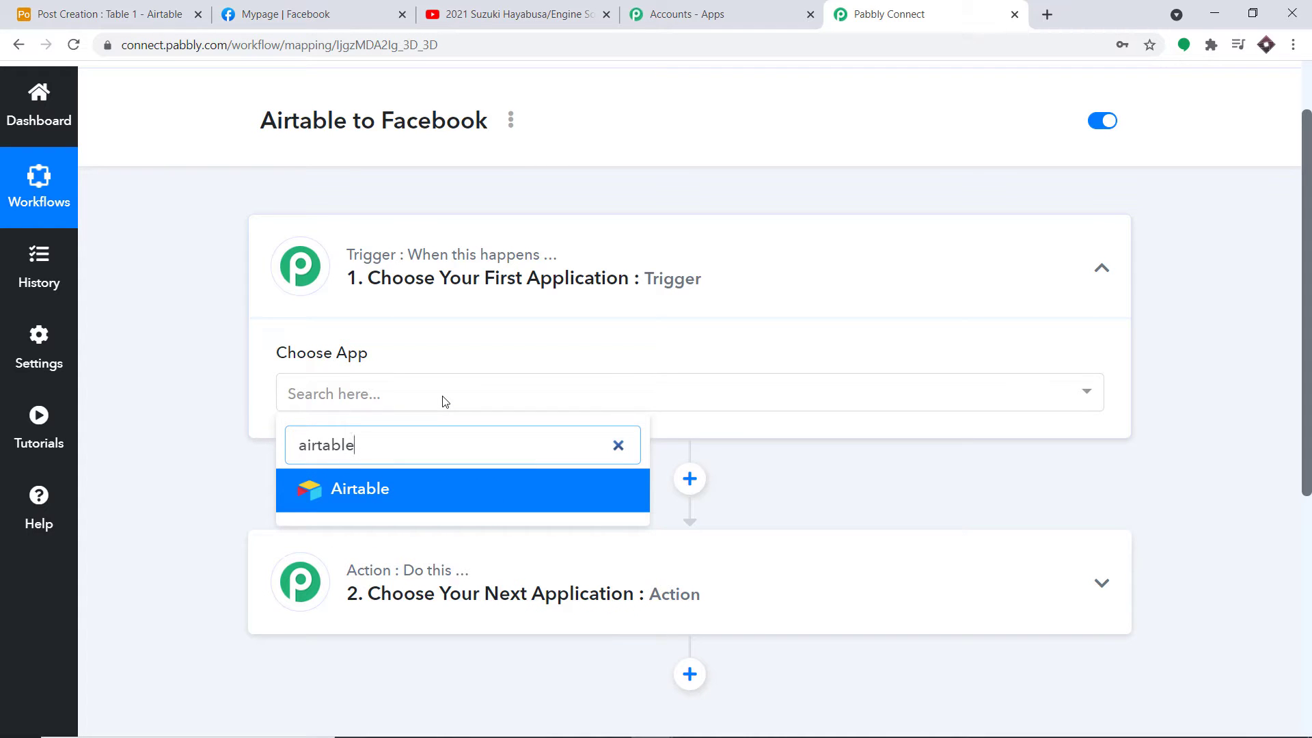
{"action": "left_click", "coordinate": [433, 489]}
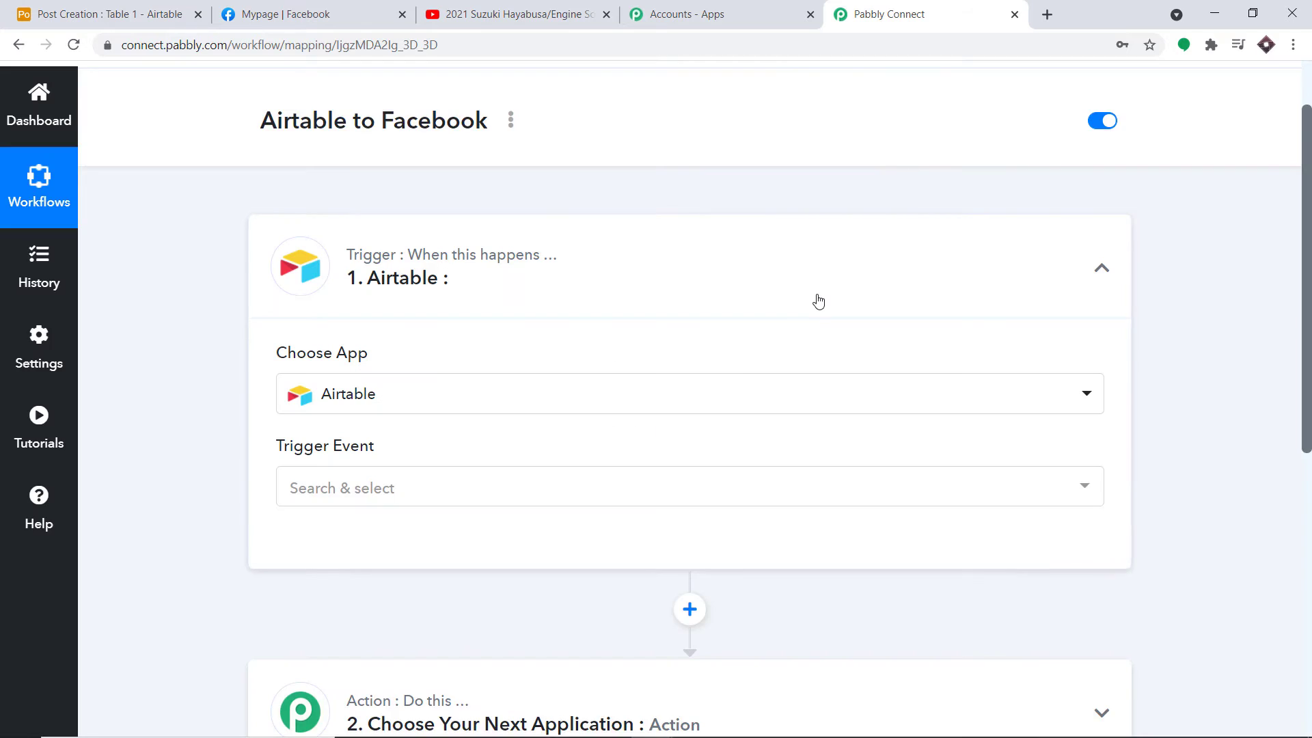
{"action": "scroll", "coordinate": [818, 301], "scroll_direction": "down", "scroll_amount": 1}
{"action": "left_click", "coordinate": [610, 414]}
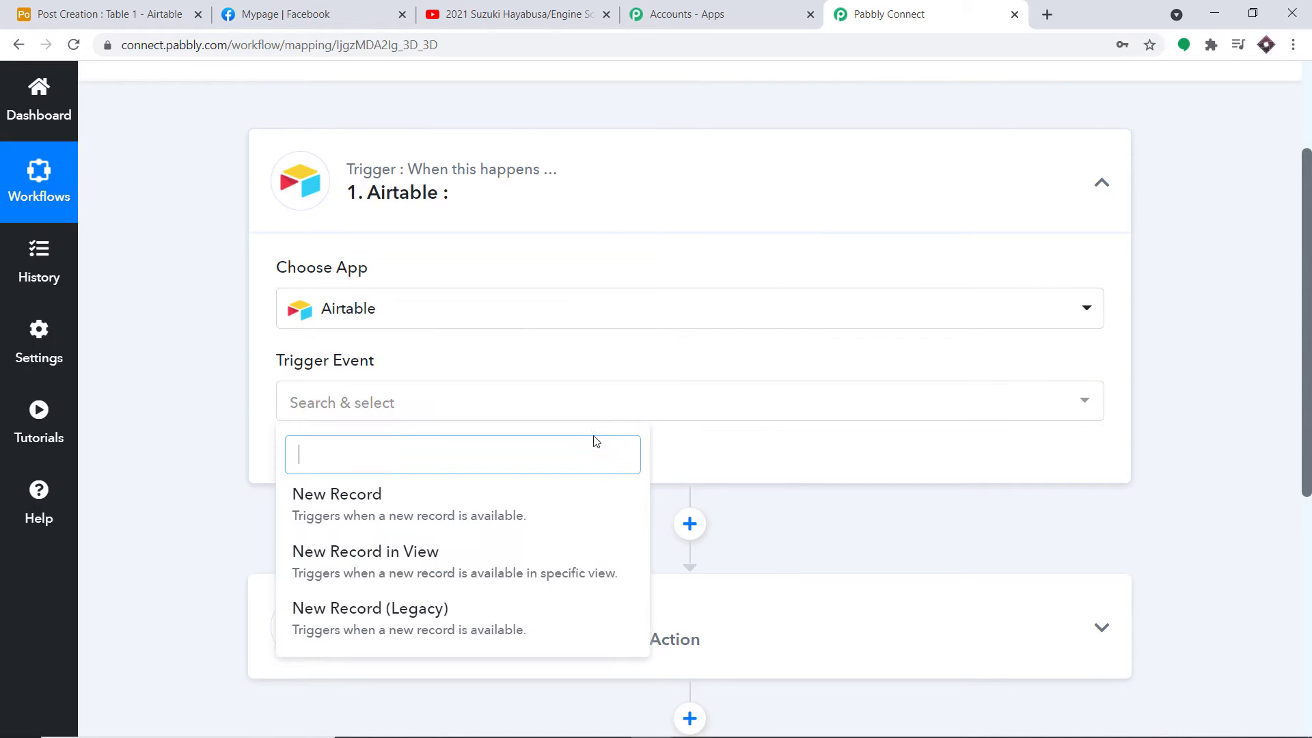
{"action": "left_click", "coordinate": [507, 570]}
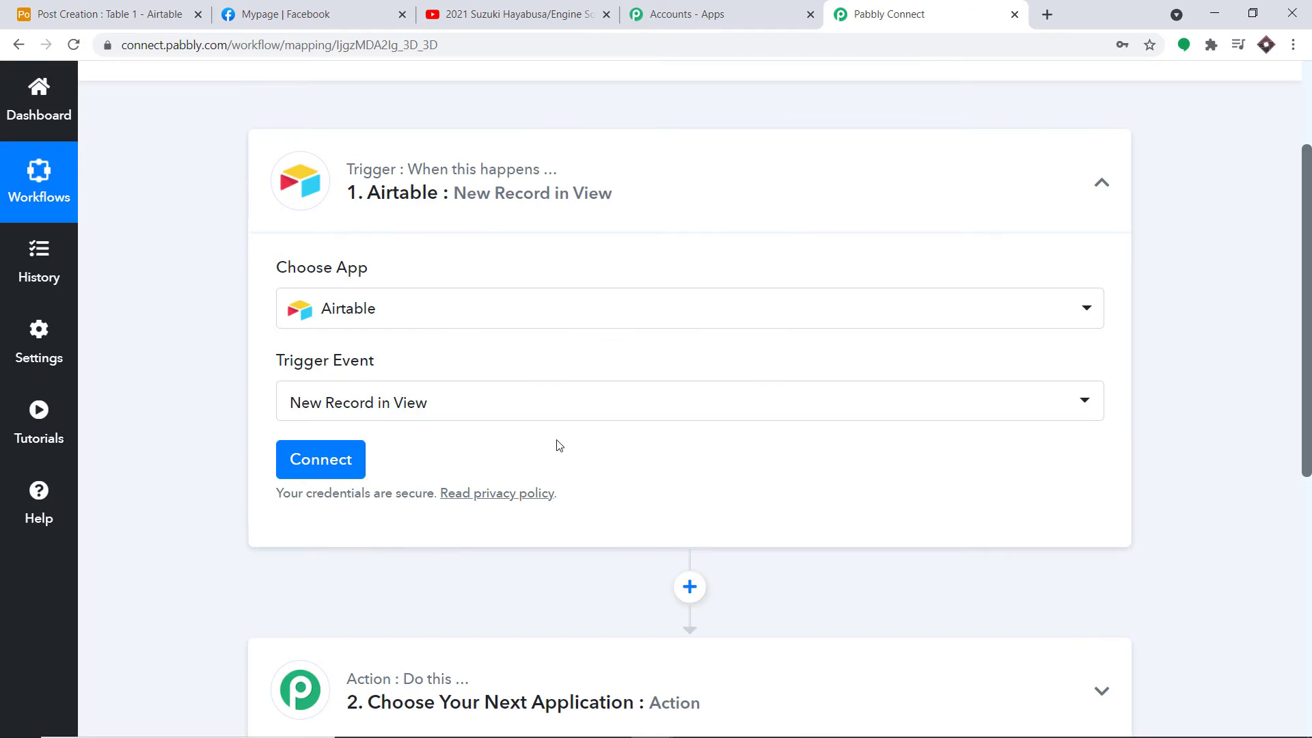
- Start a new Airtable connection for the trigger and copy the personal API key from the Airtable account overview
{"action": "left_click", "coordinate": [330, 475]}
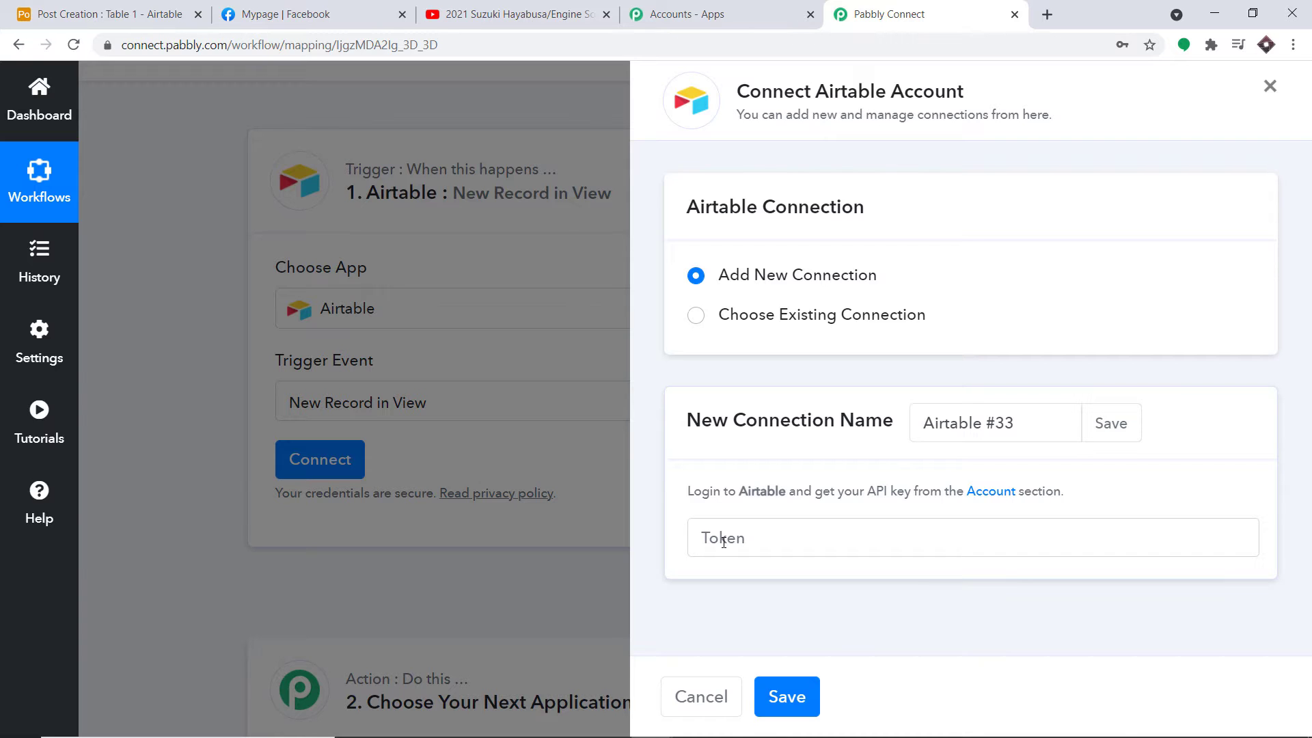
{"action": "left_click", "coordinate": [110, 15]}
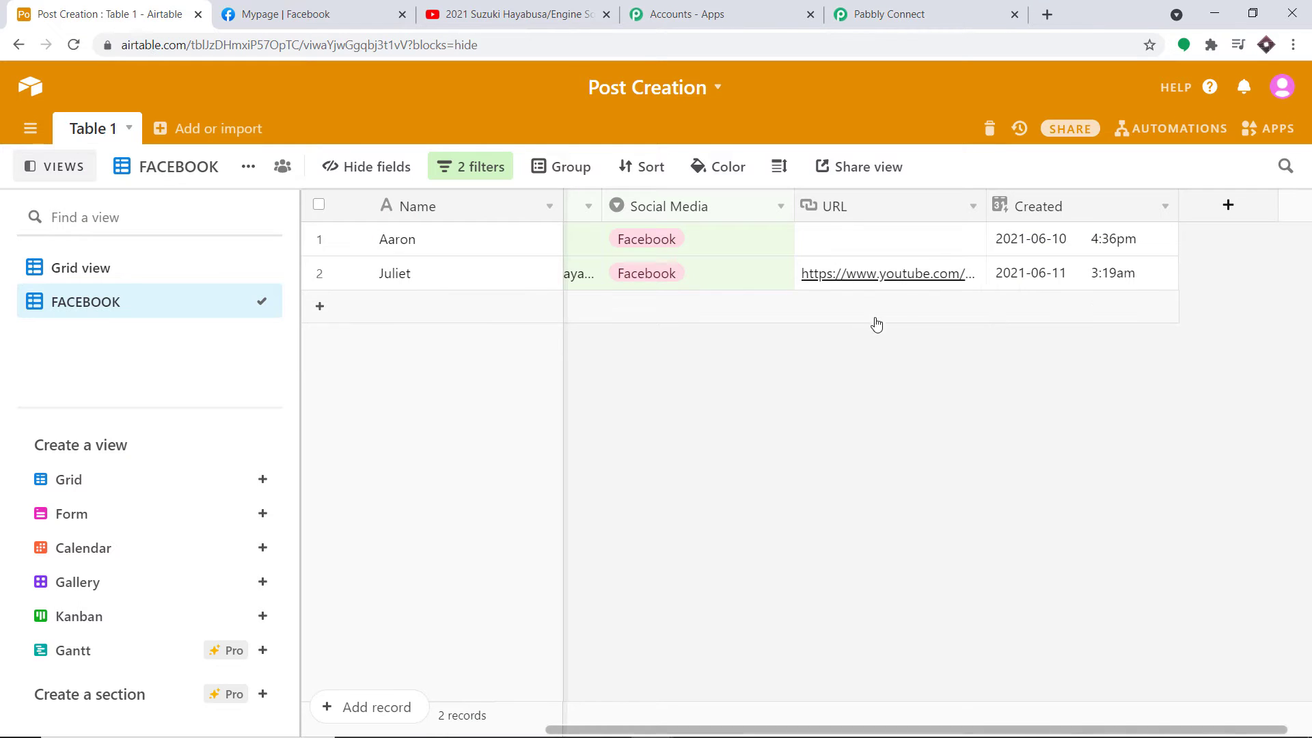
{"action": "left_click", "coordinate": [1282, 87]}
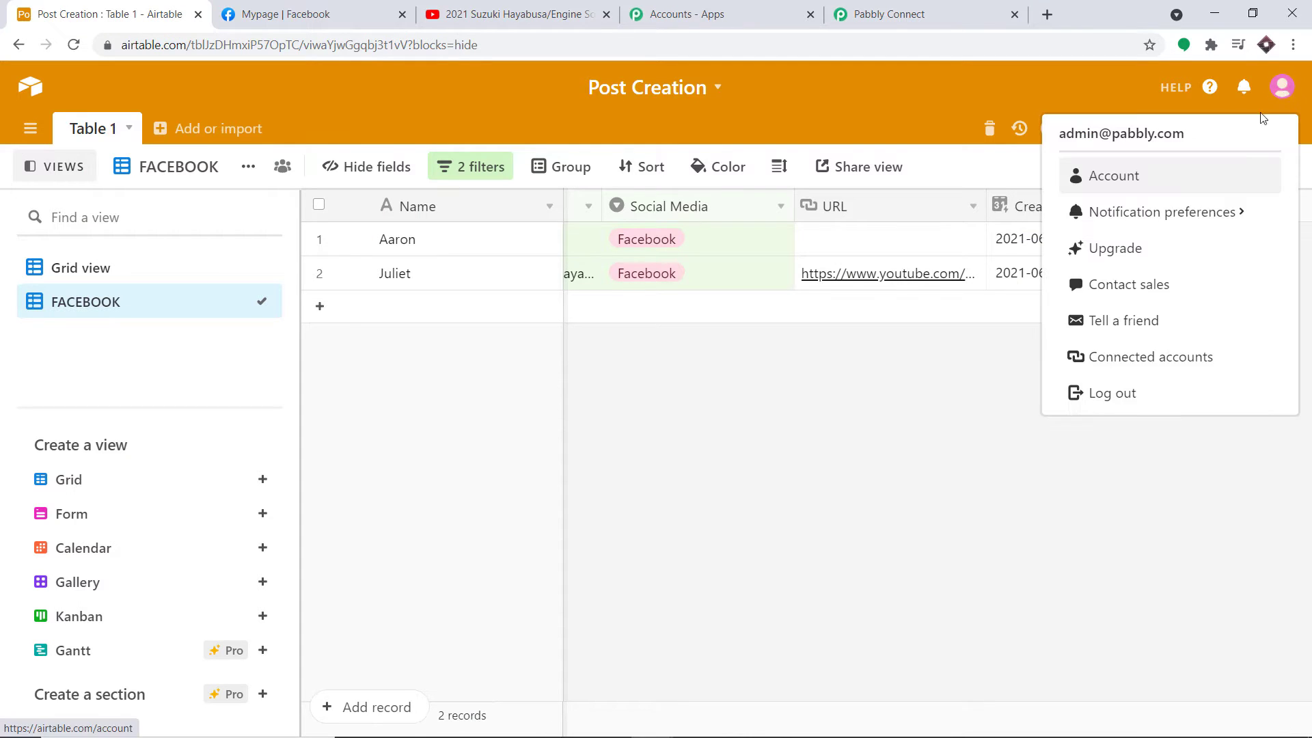
{"action": "right_click", "coordinate": [1135, 181]}
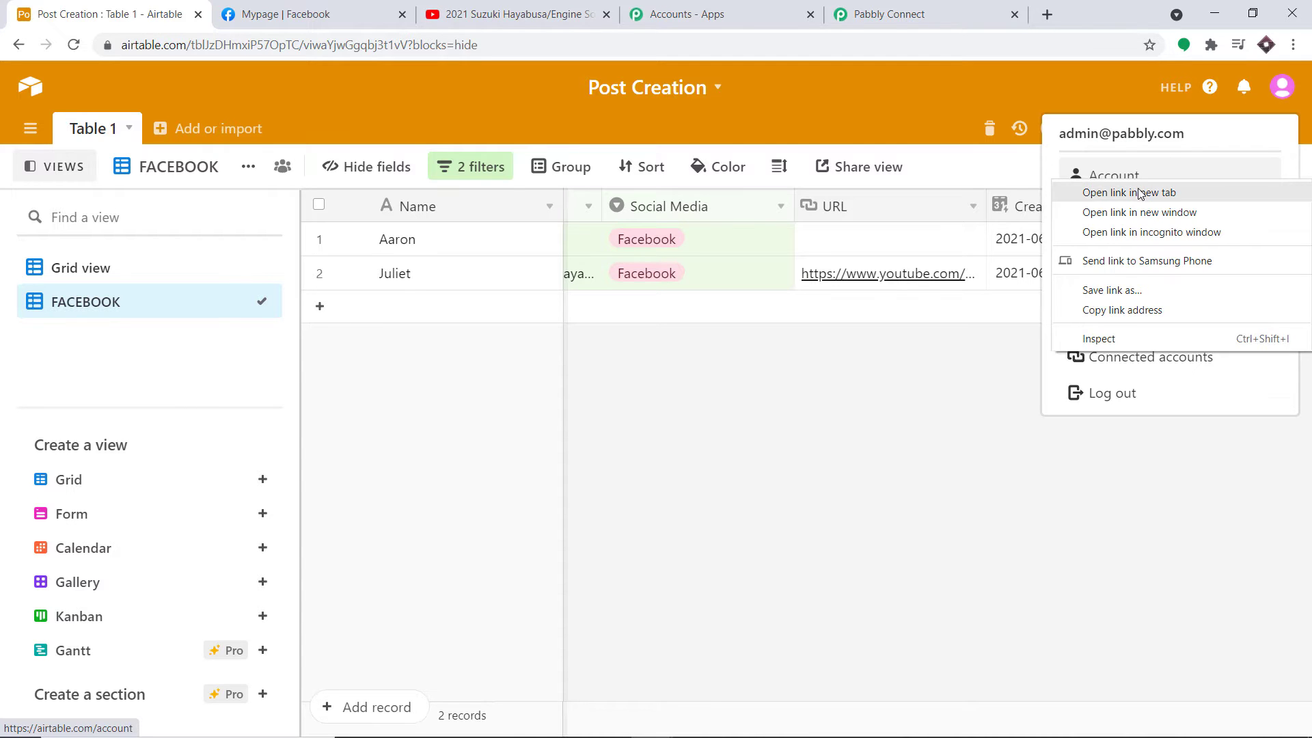
{"action": "left_click", "coordinate": [1138, 191]}
{"action": "left_click", "coordinate": [294, 7]}
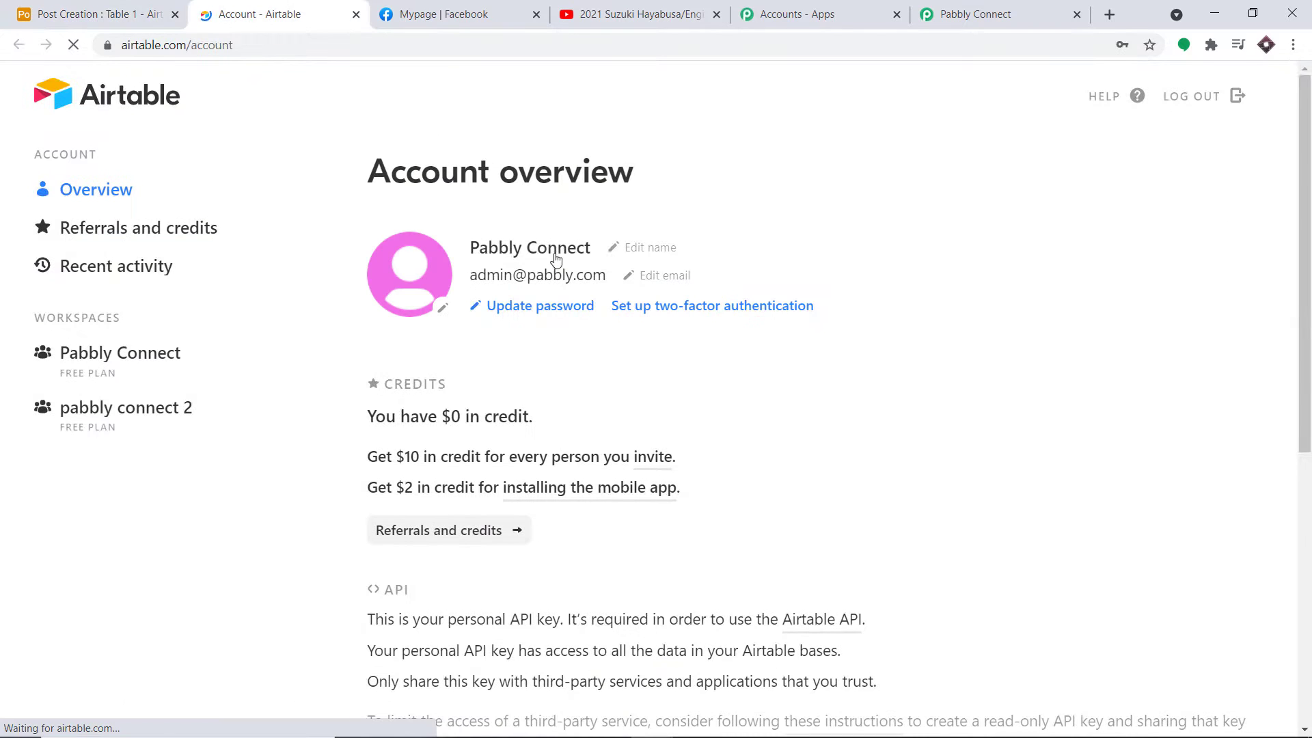
{"action": "scroll", "coordinate": [971, 244], "scroll_direction": "down", "scroll_amount": 5}
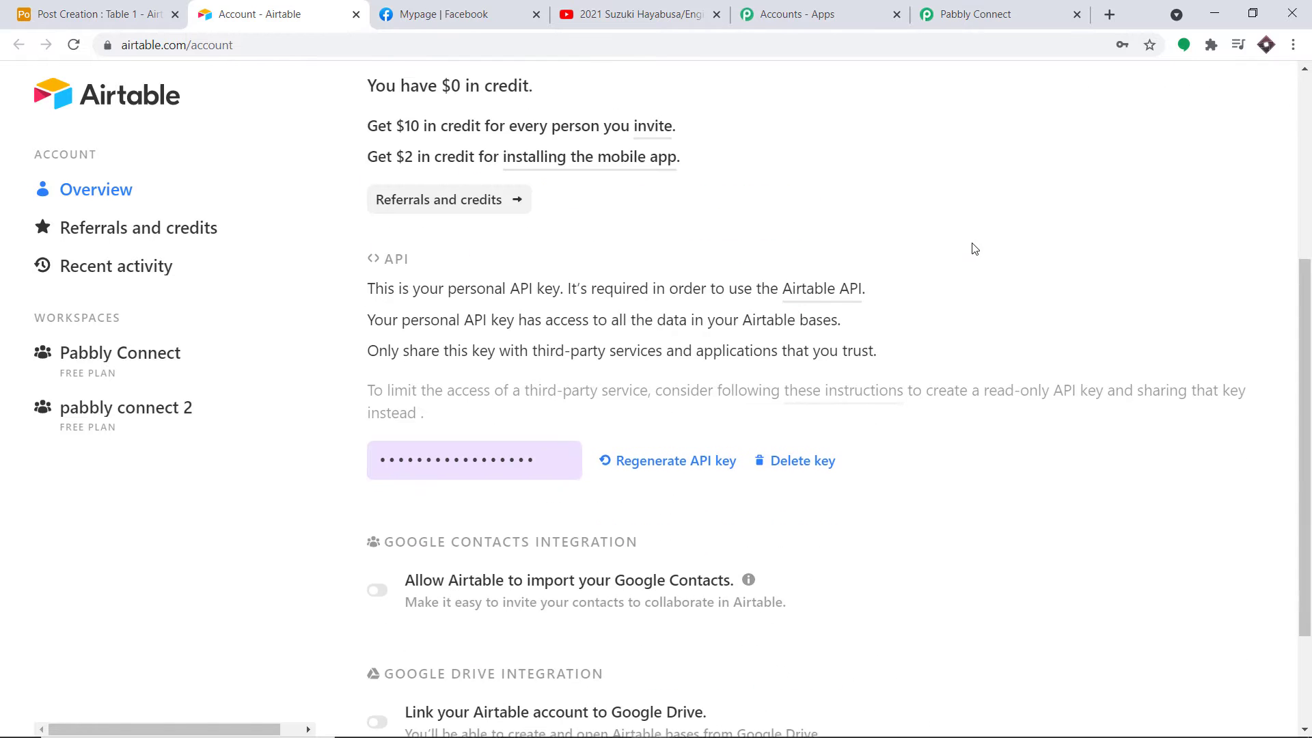
{"action": "left_click", "coordinate": [490, 449]}
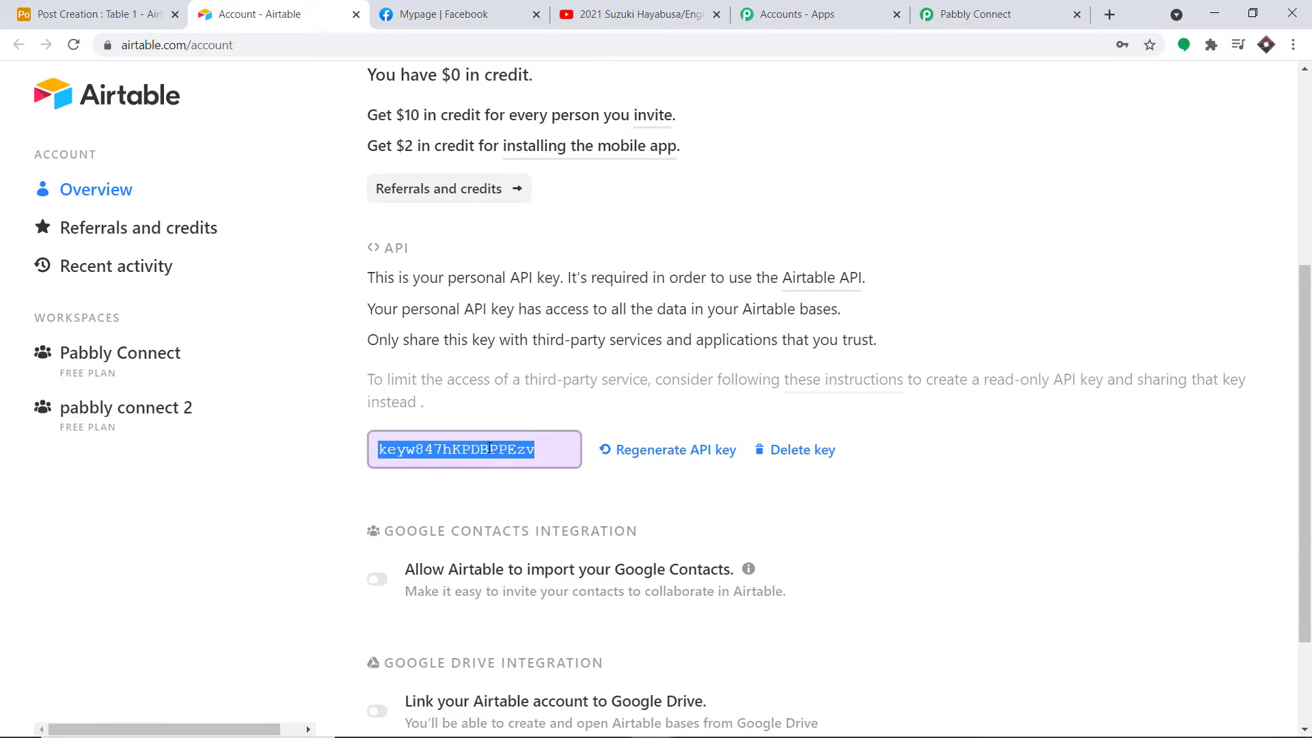
{"action": "right_click", "coordinate": [490, 448]}
{"action": "left_click", "coordinate": [506, 459]}
- Back in Pabbly Connect, fill in the Airtable connection's token with the API key and save the connection
{"action": "left_click", "coordinate": [926, 7]}
{"action": "left_click", "coordinate": [745, 538]}
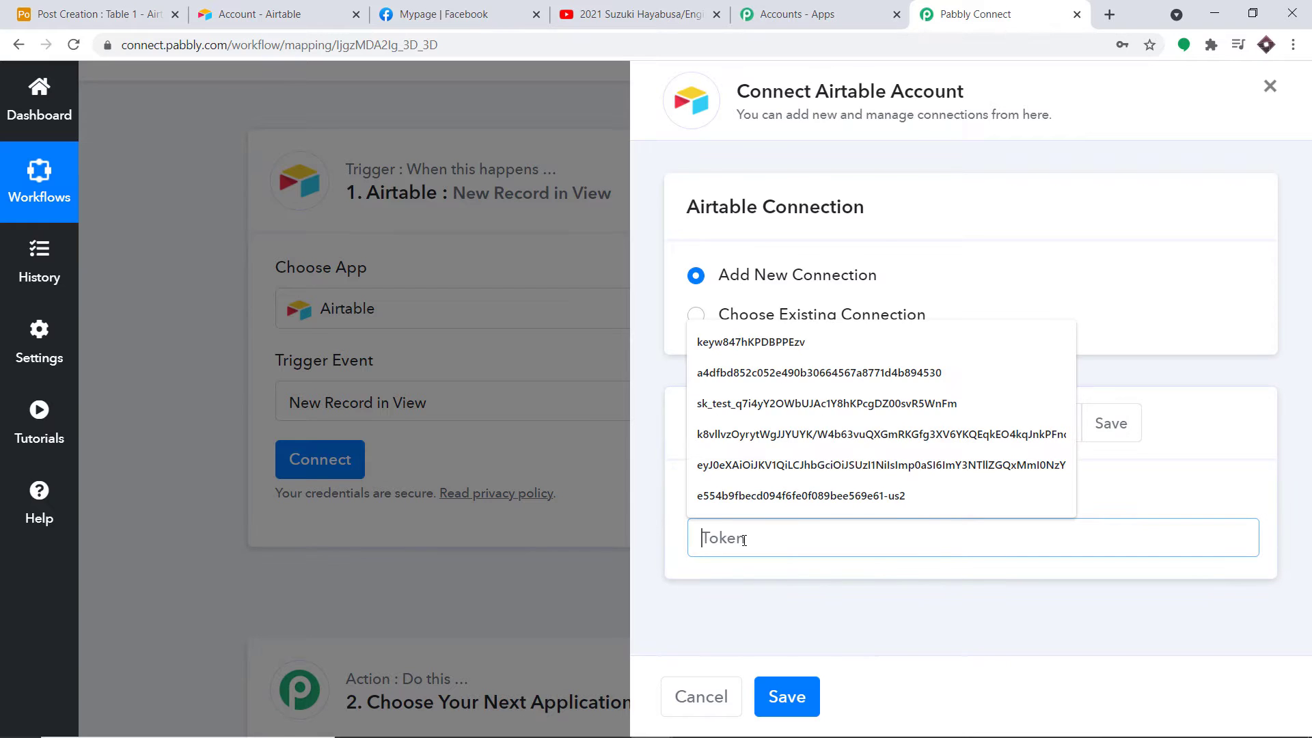
{"action": "right_click", "coordinate": [745, 539]}
{"action": "left_click", "coordinate": [803, 404]}
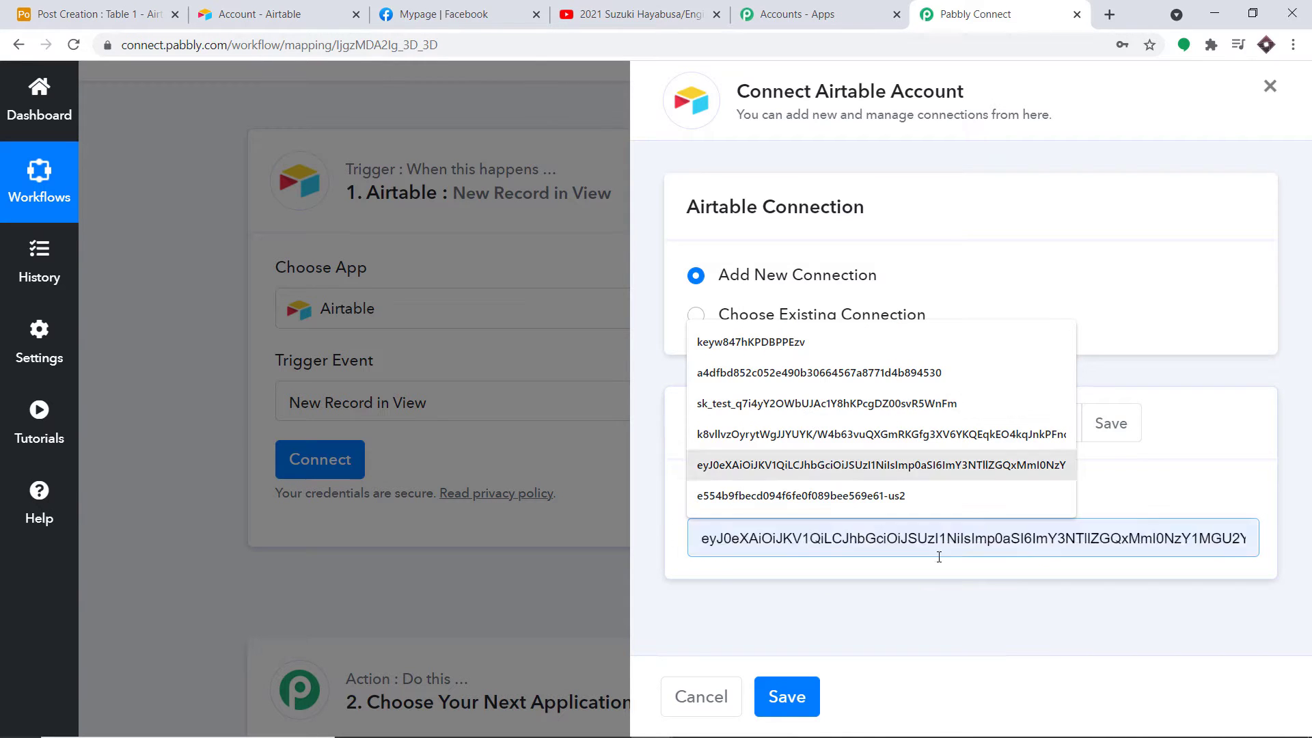
{"action": "left_click", "coordinate": [791, 698]}
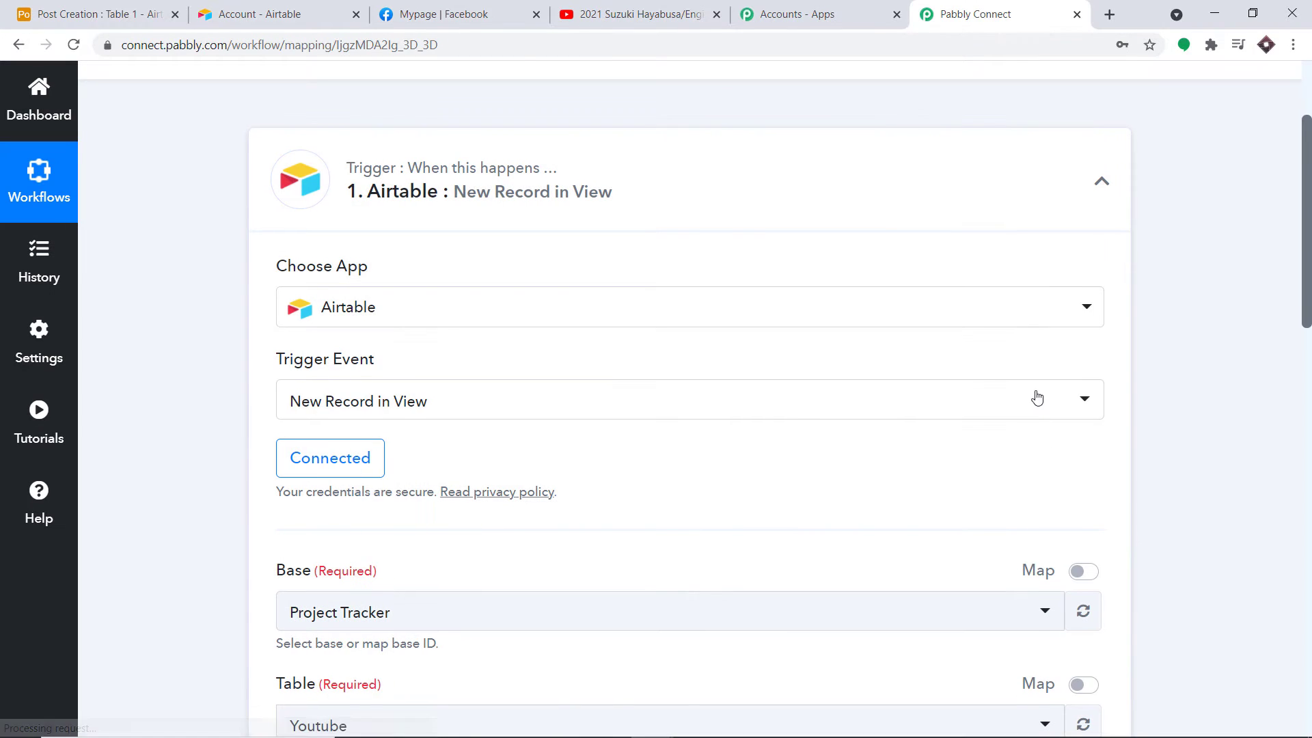
- In Airtable, go to the bases overview and add a base from scratch to the pabbly connect 2 workspace
{"action": "scroll", "coordinate": [1037, 397], "scroll_direction": "down", "scroll_amount": 3}
{"action": "scroll", "coordinate": [1034, 377], "scroll_direction": "down", "scroll_amount": 1}
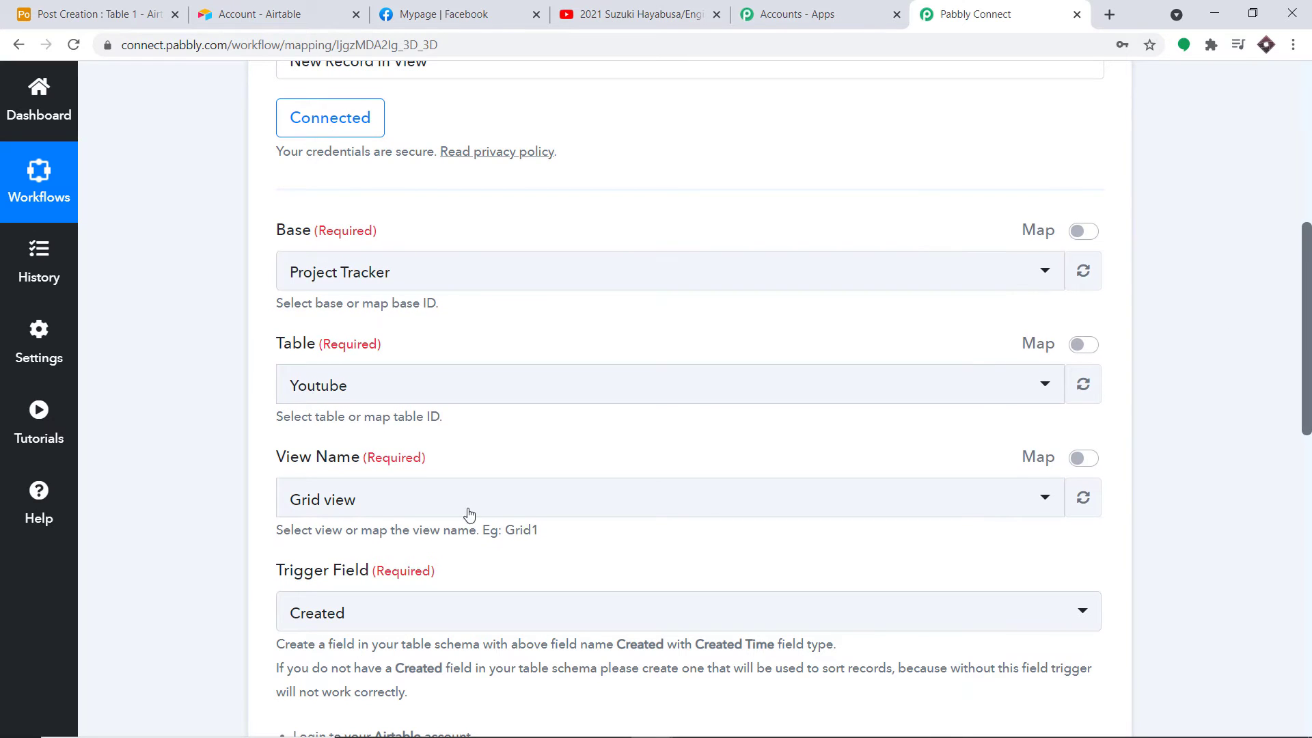
{"action": "scroll", "coordinate": [461, 519], "scroll_direction": "down", "scroll_amount": 1}
{"action": "scroll", "coordinate": [458, 524], "scroll_direction": "down", "scroll_amount": 1}
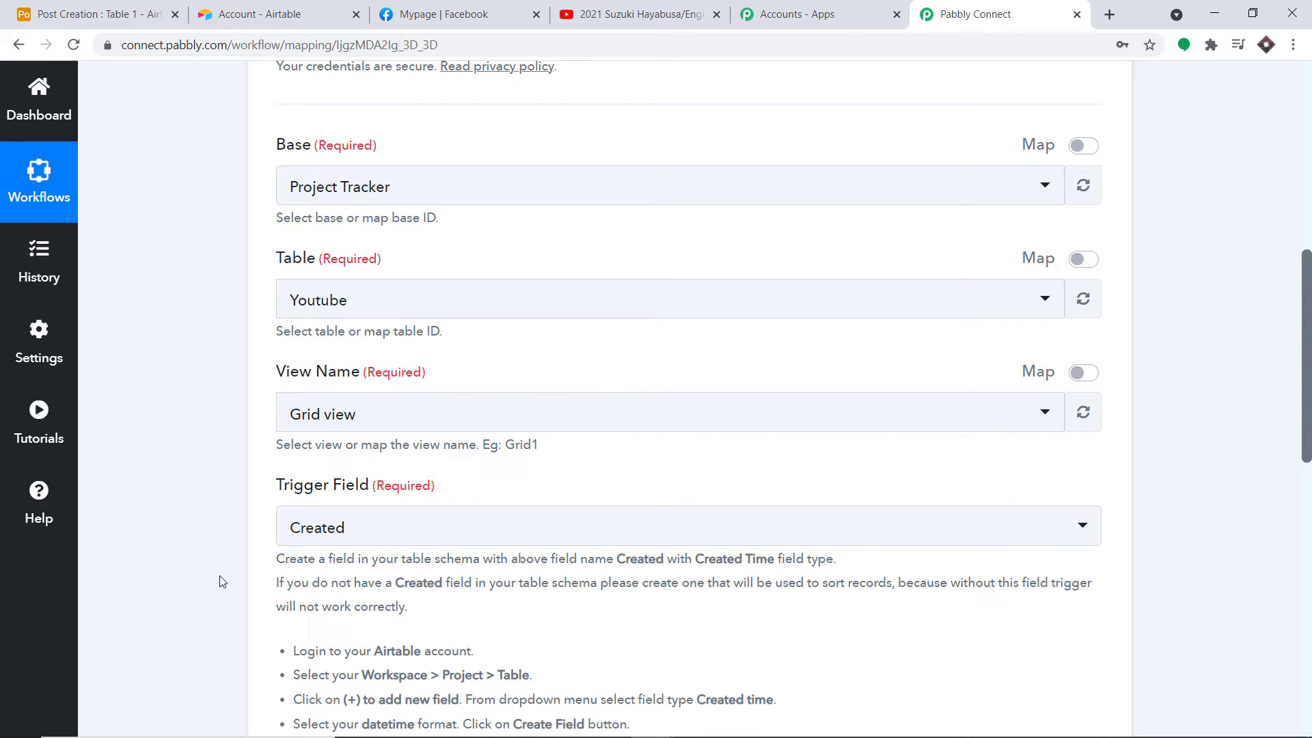
{"action": "left_click", "coordinate": [85, 7]}
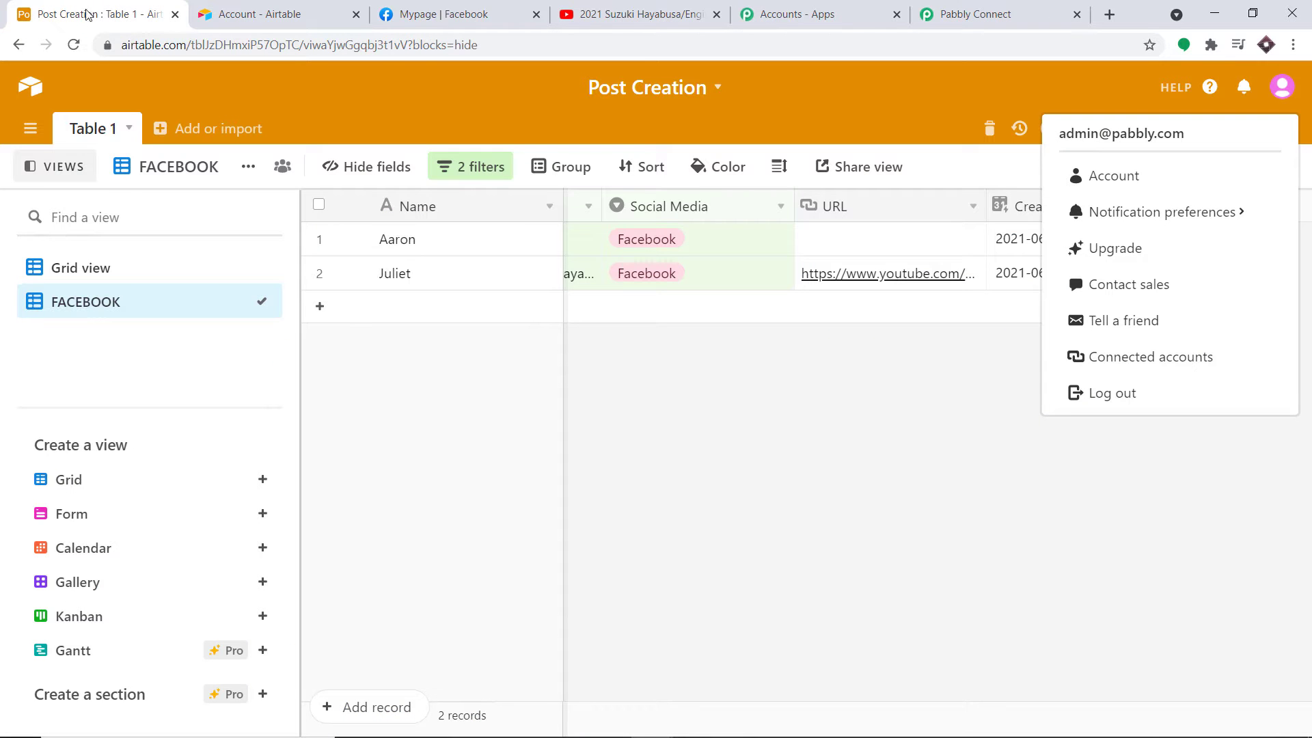
{"action": "left_click", "coordinate": [33, 85]}
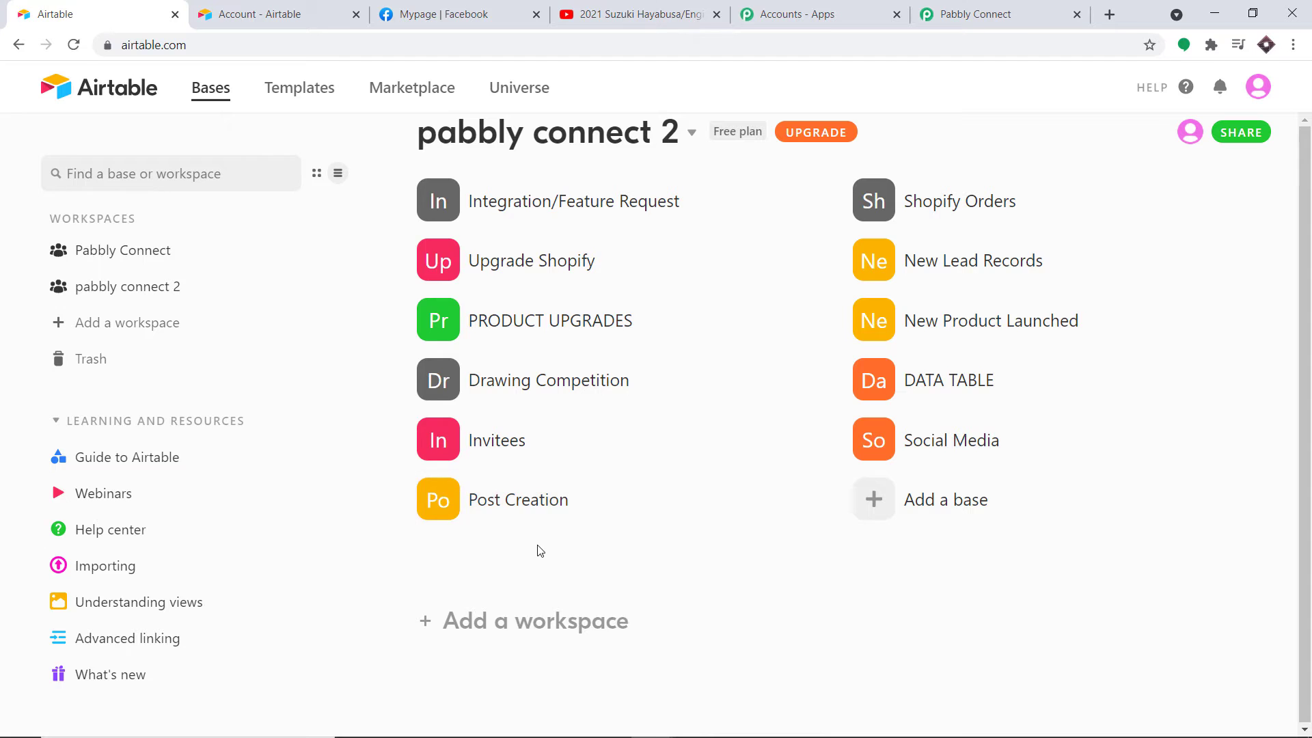
{"action": "left_click", "coordinate": [905, 503]}
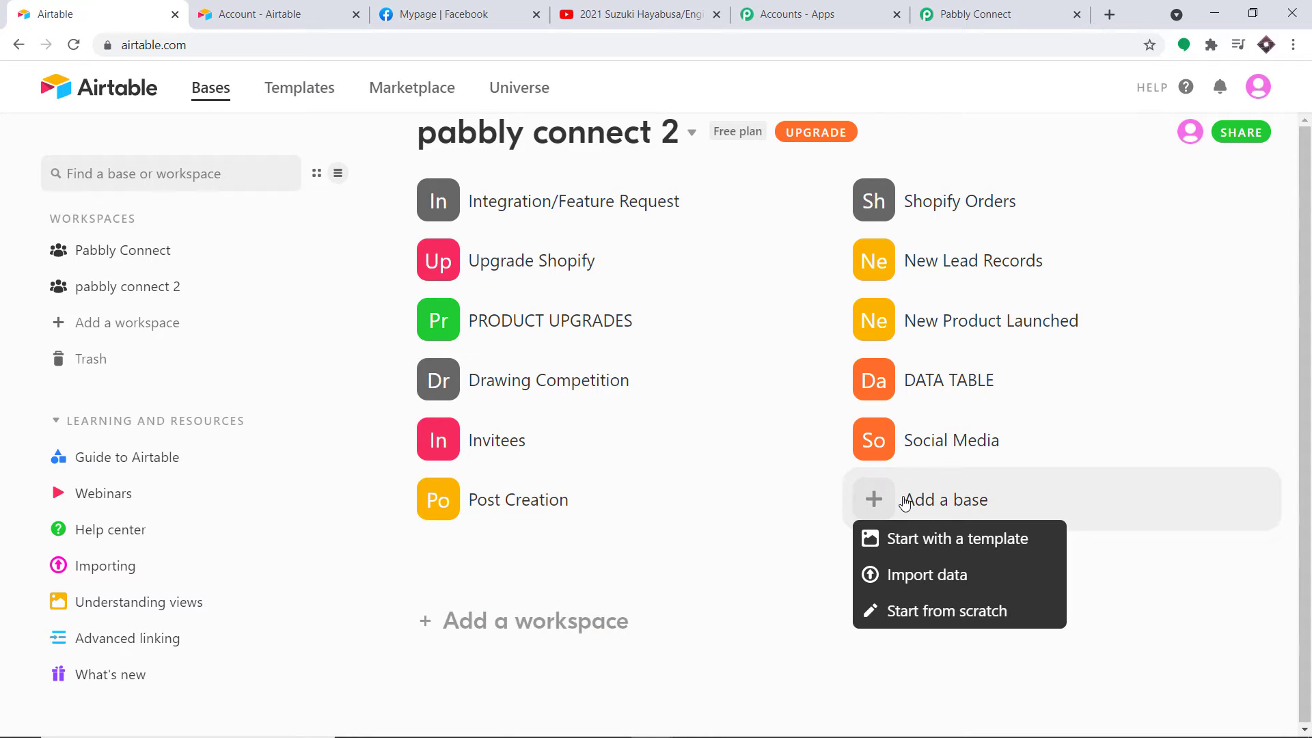
{"action": "left_click", "coordinate": [927, 612]}
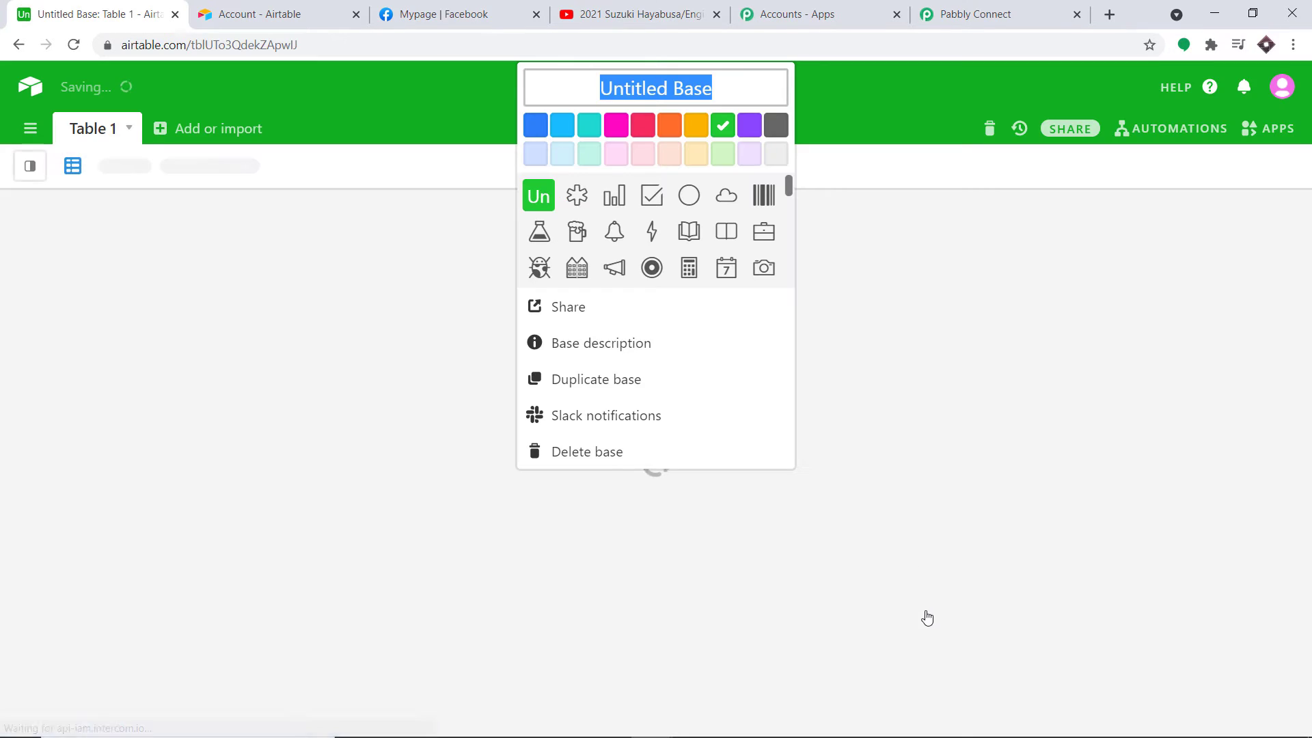
- Replace the new base's default name with "FACEBOOK DATA"
{"action": "left_click", "coordinate": [673, 89]}
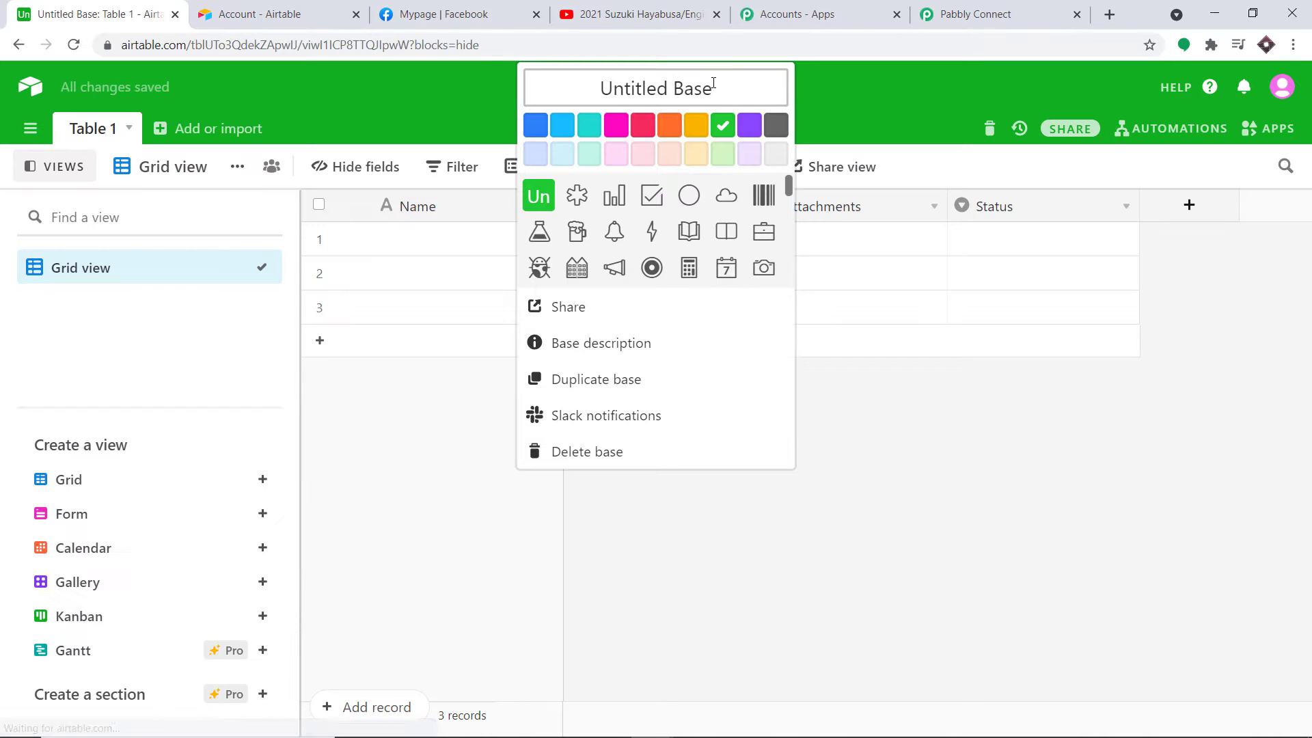
{"action": "left_click_drag", "start_coordinate": [714, 83], "coordinate": [542, 82]}
{"action": "key", "text": "BackSpace"}
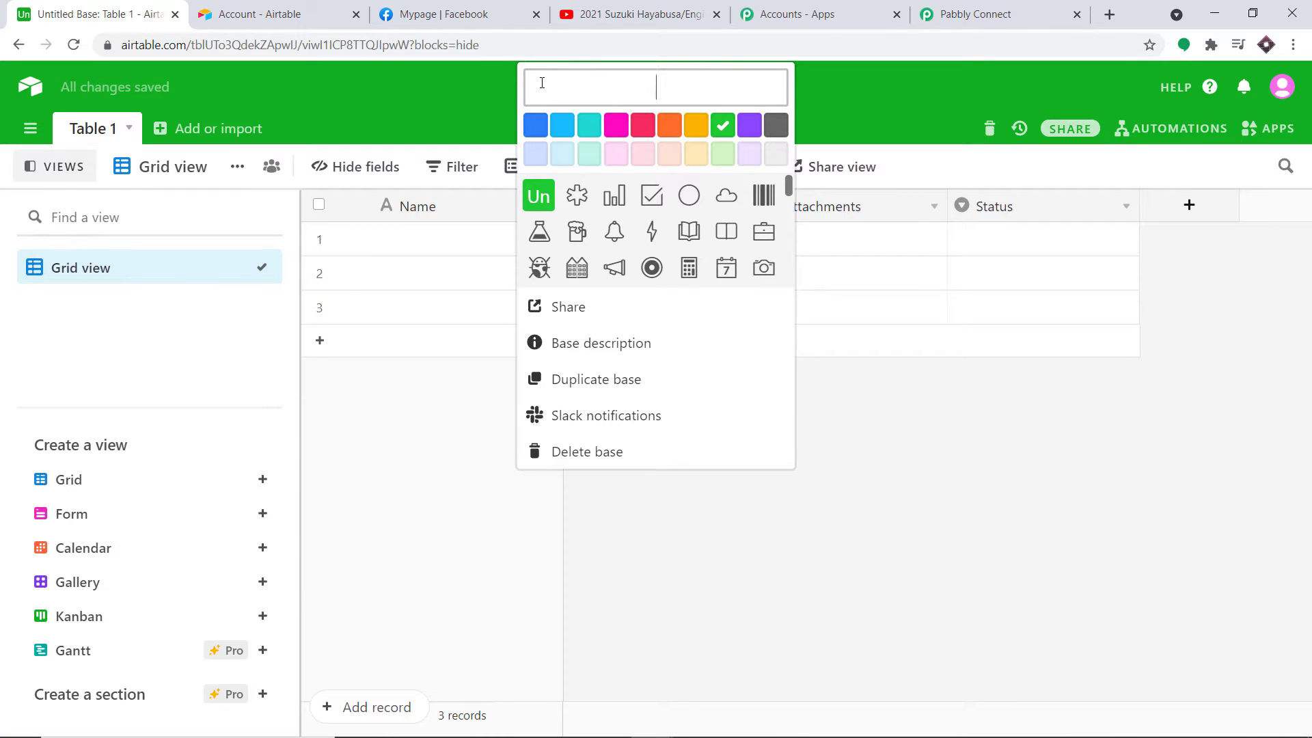
{"action": "type", "text": "FACEBOOK "}
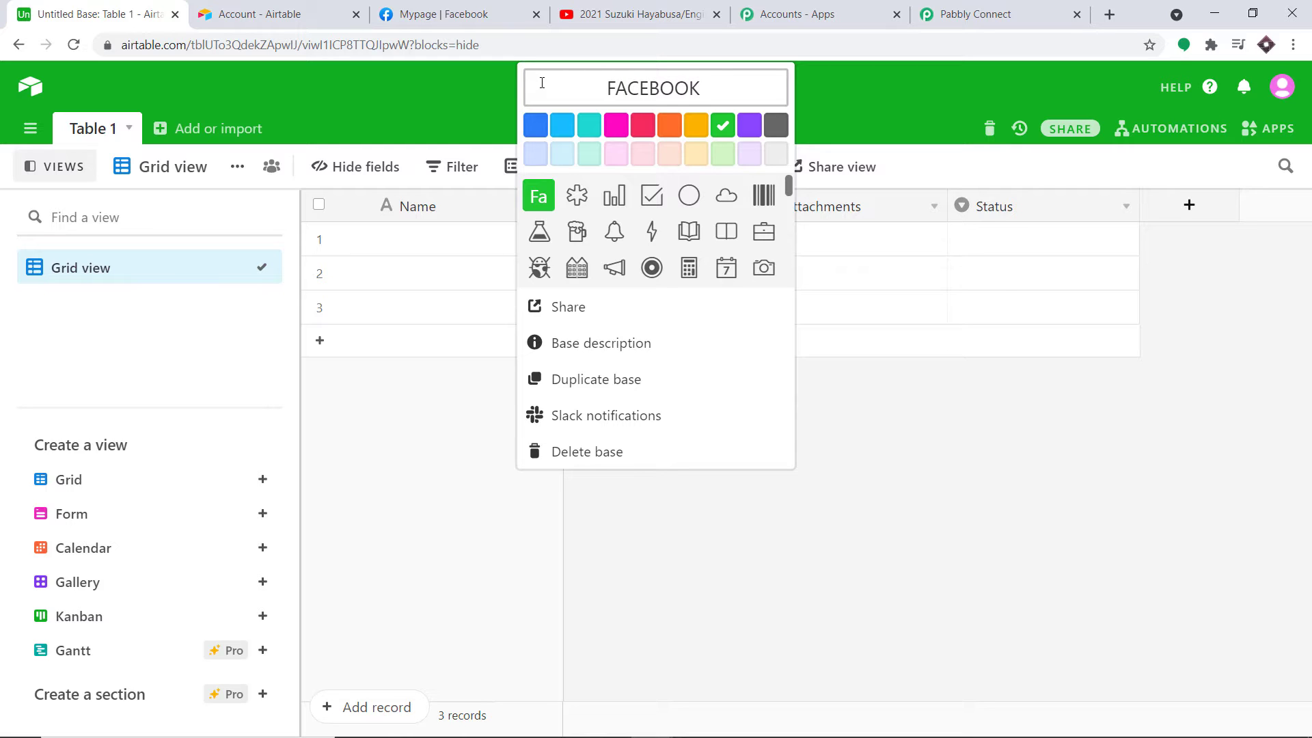
{"action": "type", "text": "DATA"}
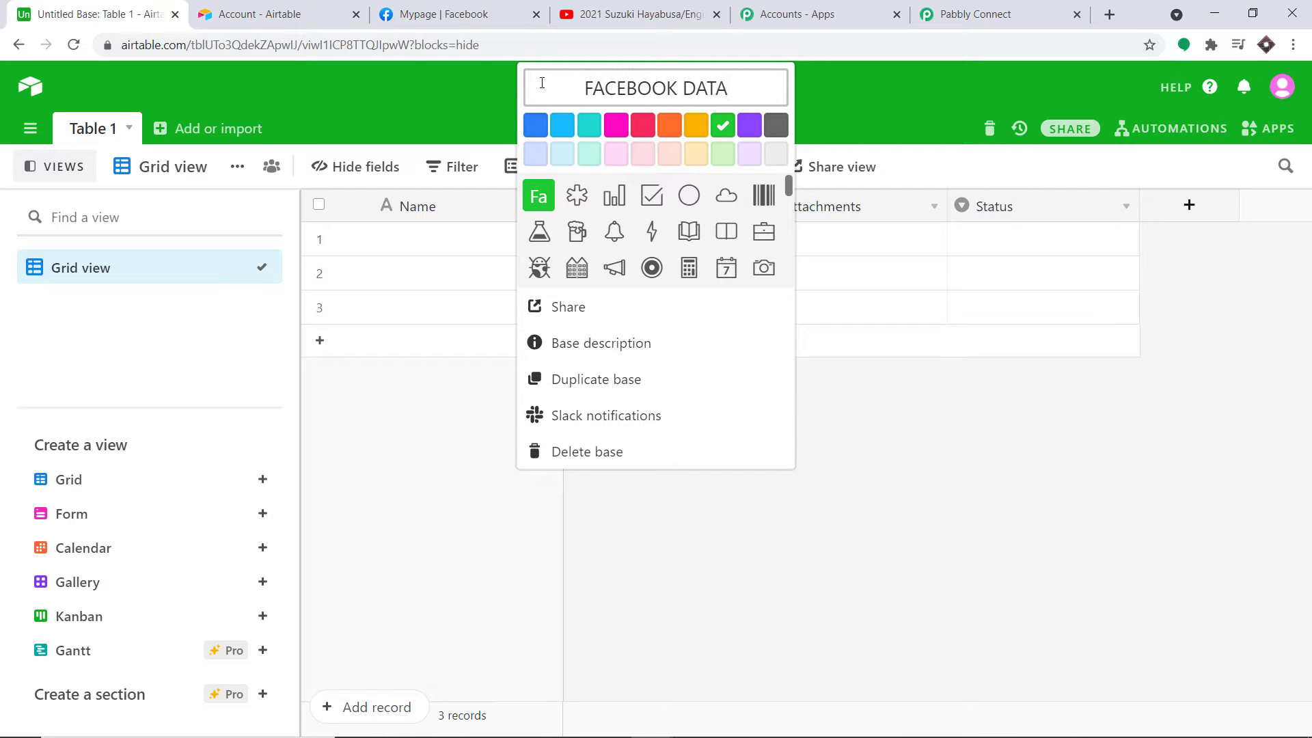
- Confirm the base's new name and delete the second and third empty records from Table 1
{"action": "left_click", "coordinate": [371, 104]}
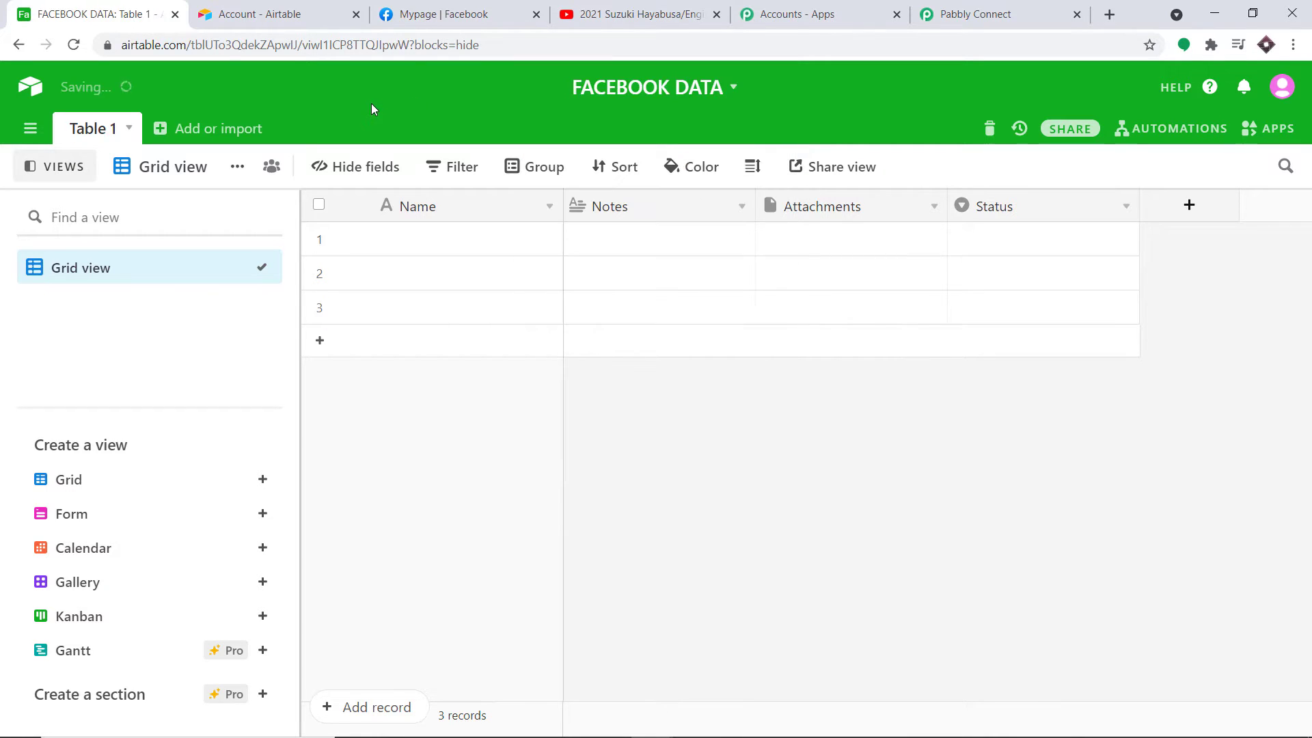
{"action": "left_click", "coordinate": [319, 307]}
{"action": "left_click", "coordinate": [319, 272]}
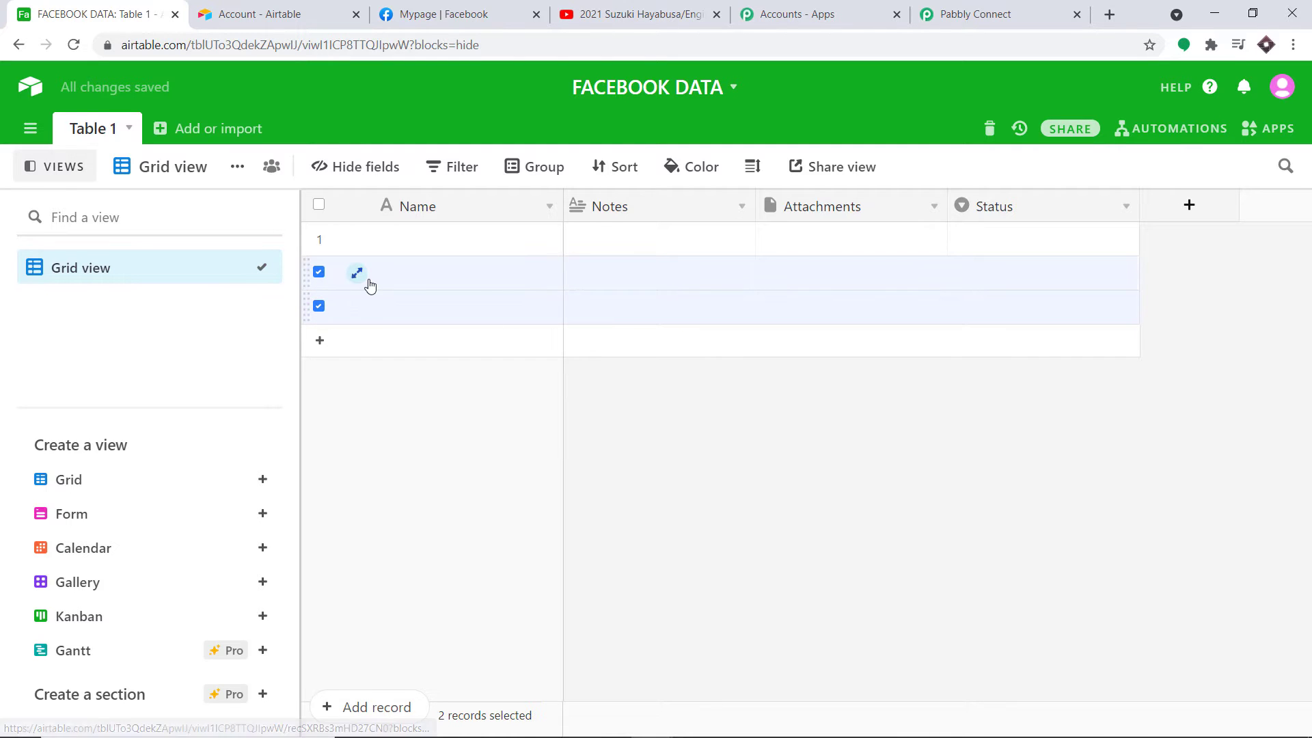
{"action": "right_click", "coordinate": [374, 282]}
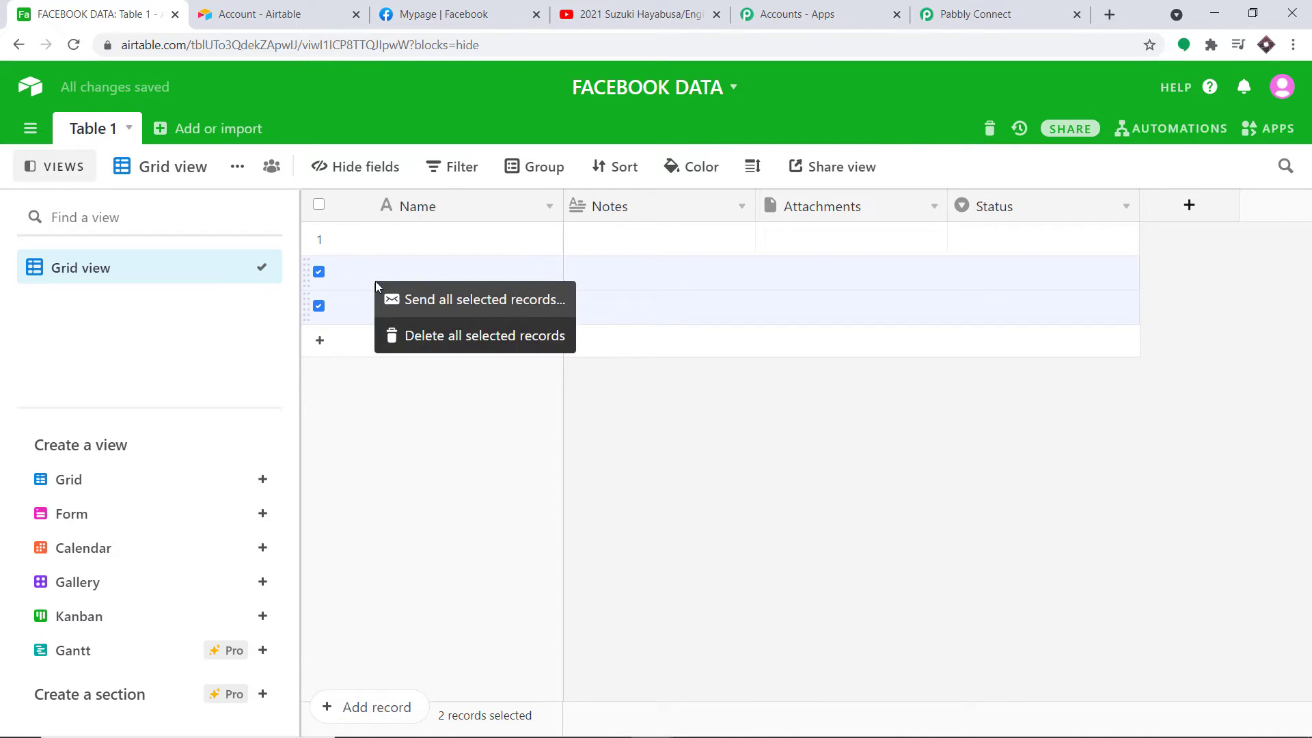
{"action": "left_click", "coordinate": [418, 336]}
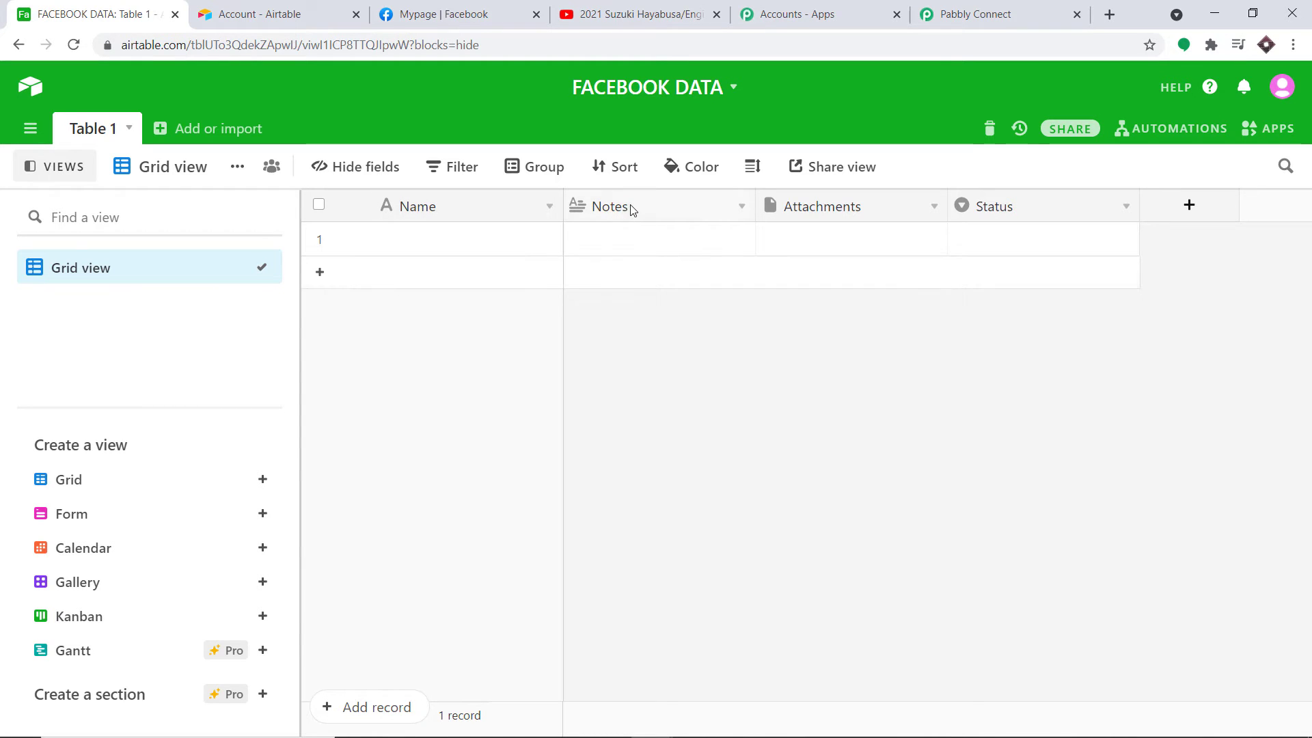
- Rename the Notes field to "POST", keeping it as long text, and save the field
{"action": "left_click", "coordinate": [741, 208]}
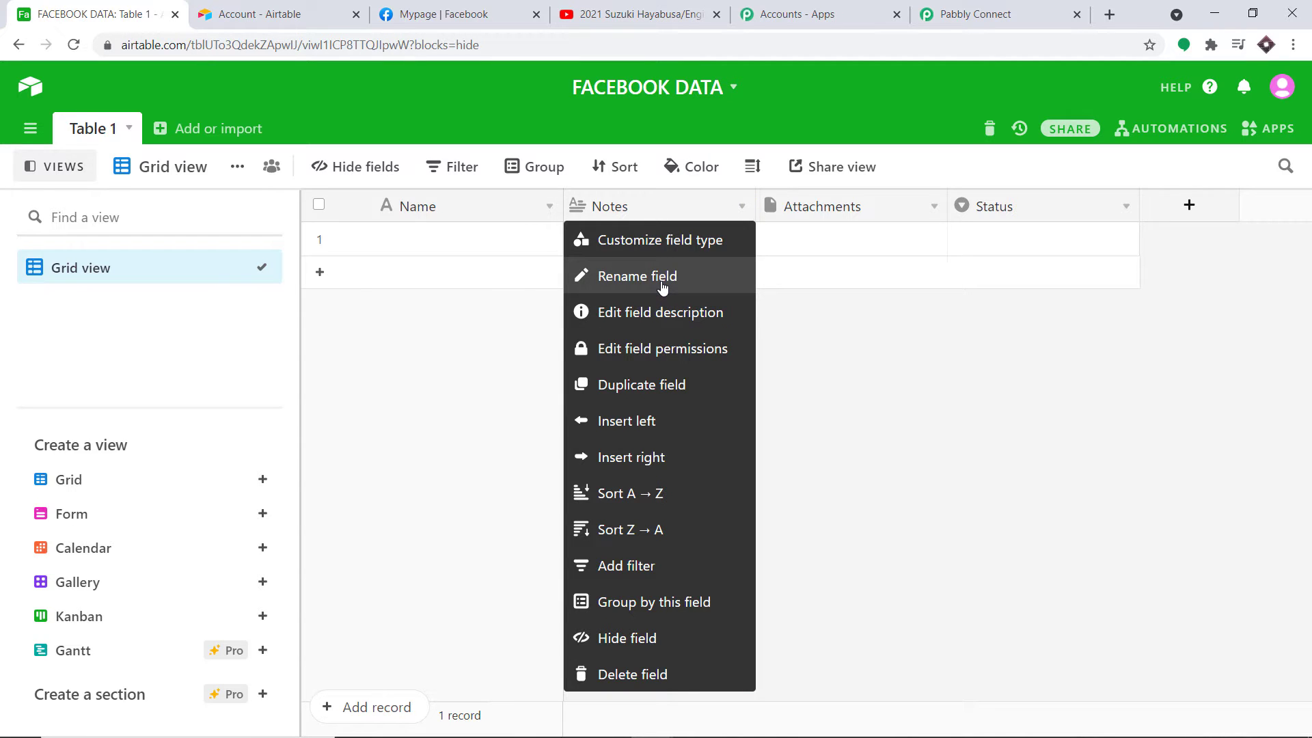
{"action": "left_click", "coordinate": [671, 243]}
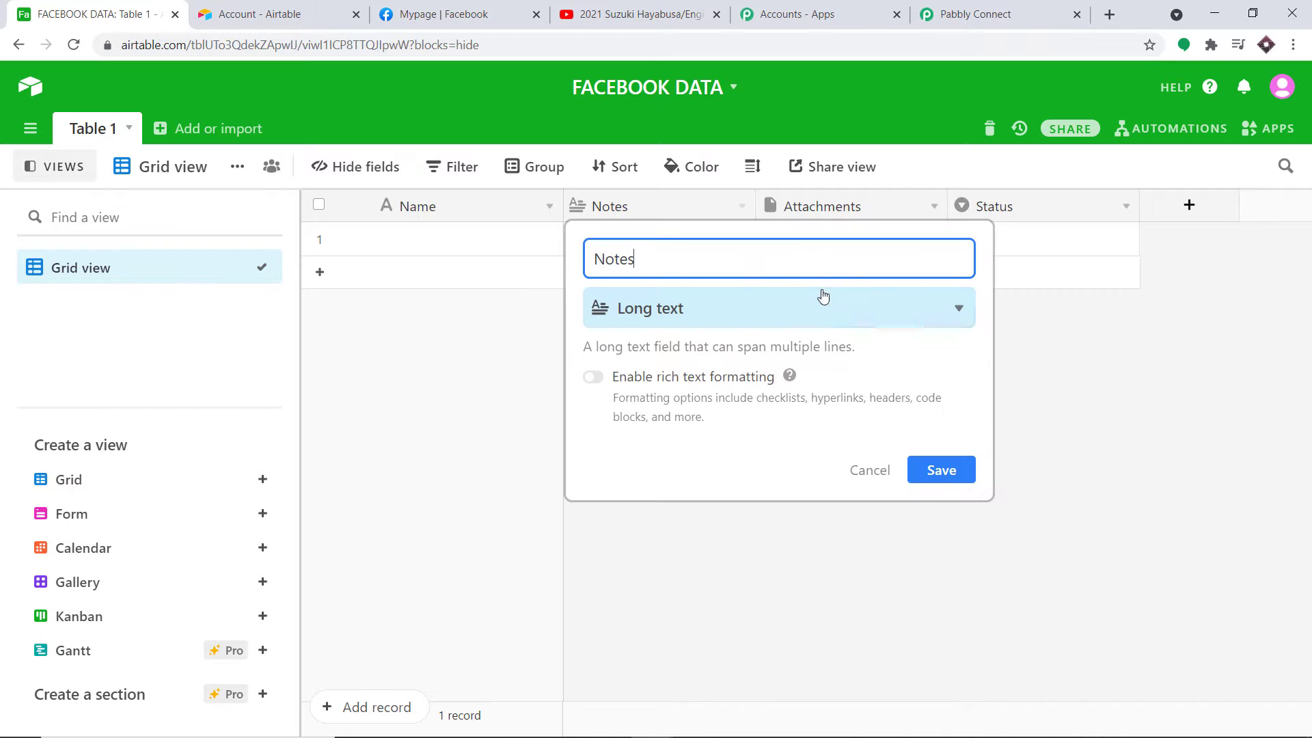
{"action": "key", "text": "BackSpace"}
{"action": "key", "text": "BackSpace"}
{"action": "key", "text": "BackSpace"}
{"action": "key", "text": "ctrl+z"}
{"action": "type", "text": "POST"}
{"action": "left_click", "coordinate": [934, 476]}
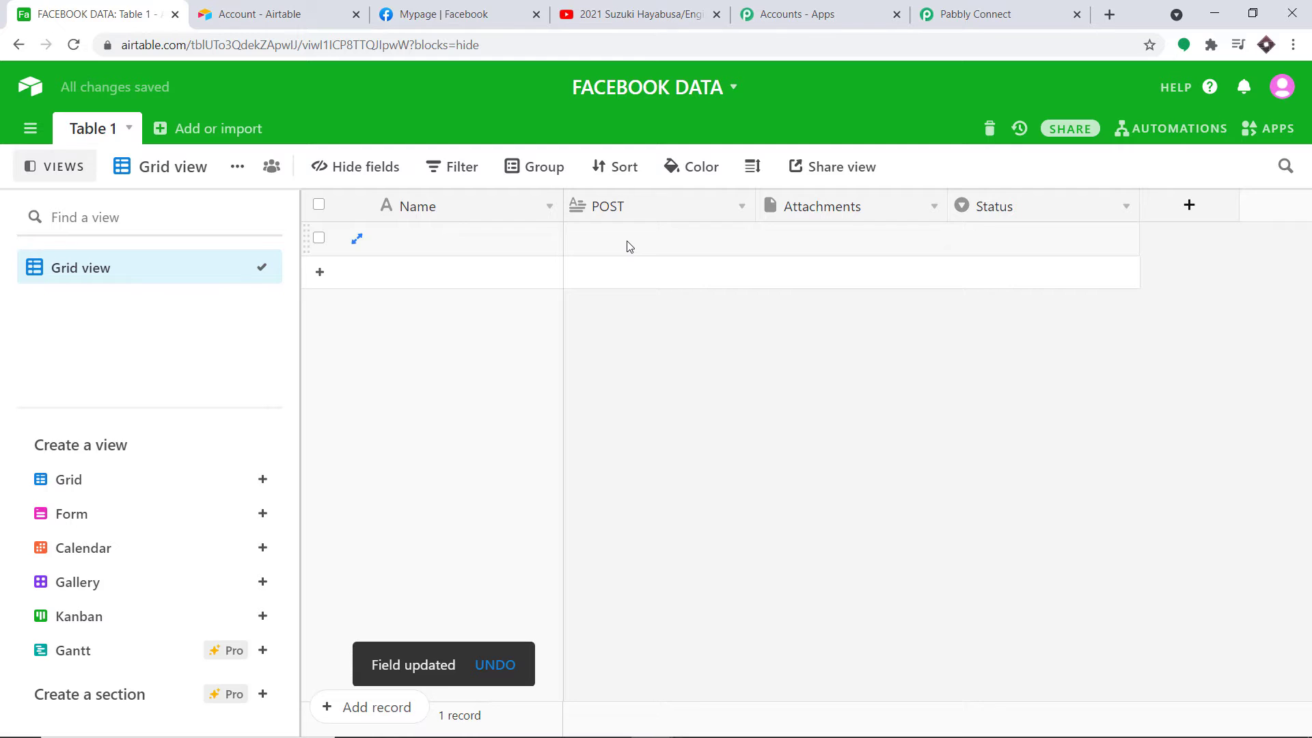
- Open the Attachments field's type settings and replace its name with "Social Media Option"
{"action": "left_click", "coordinate": [935, 208]}
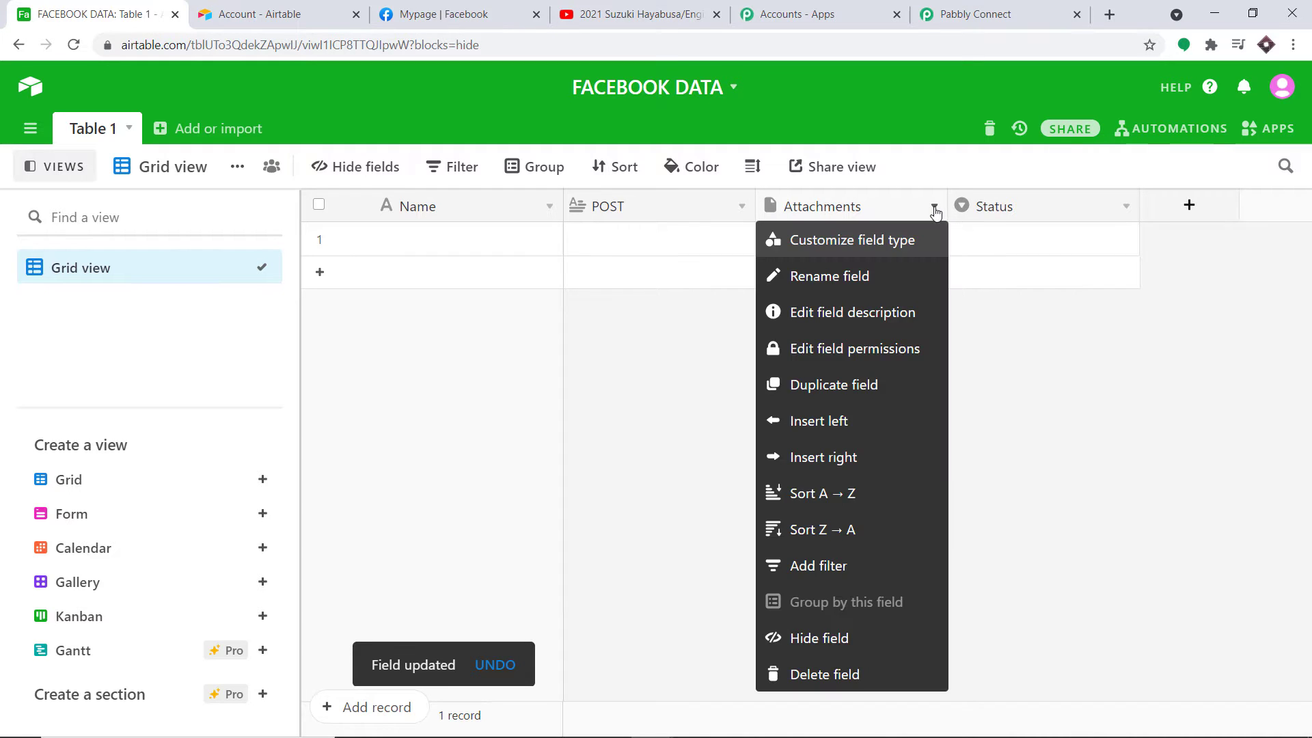
{"action": "left_click", "coordinate": [876, 244]}
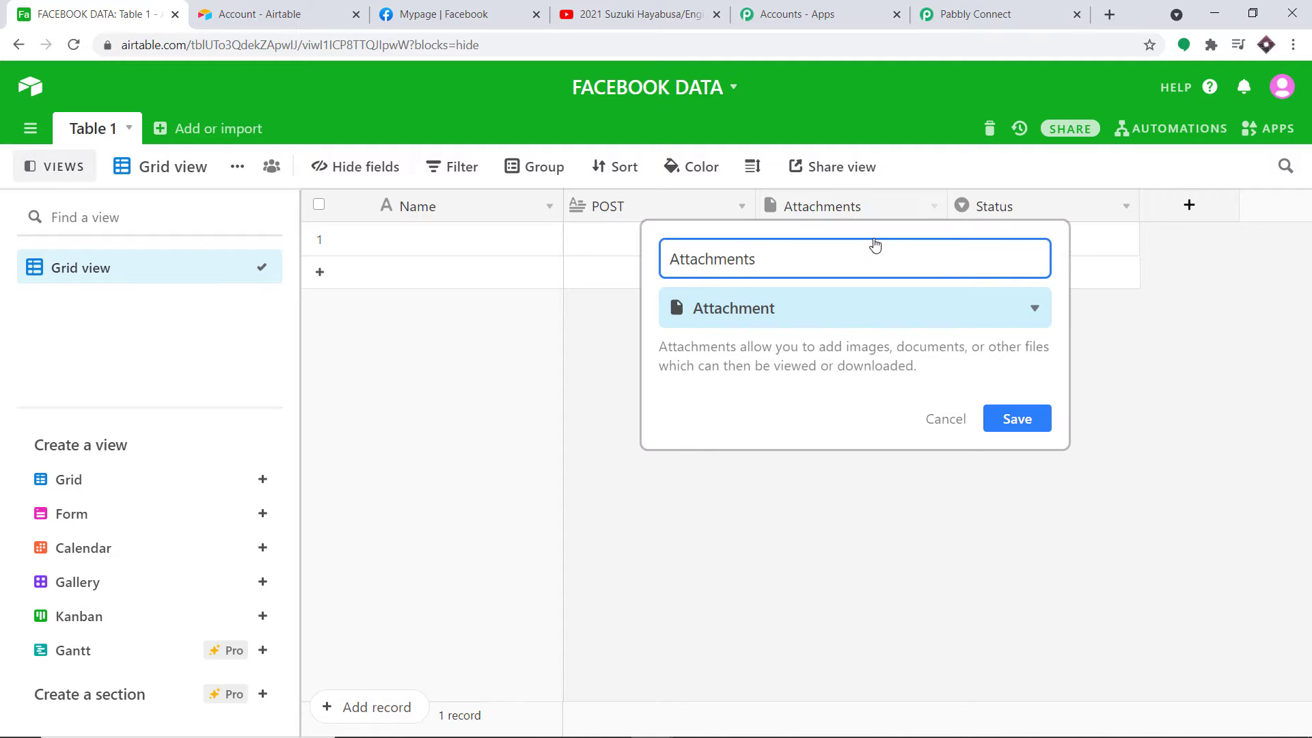
{"action": "key", "text": "BackSpace"}
{"action": "key", "text": "BackSpace"}
{"action": "key", "text": "BackSpace"}
{"action": "key", "text": "BackSpace"}
{"action": "key", "text": "BackSpace"}
{"action": "key", "text": "BackSpace"}
{"action": "key", "text": "BackSpace"}
{"action": "key", "text": "BackSpace"}
{"action": "key", "text": "BackSpace"}
{"action": "key", "text": "BackSpace"}
{"action": "type", "text": "UR"}
{"action": "key", "text": "BackSpace"}
{"action": "key", "text": "BackSpace"}
{"action": "key", "text": "BackSpace"}
{"action": "type", "text": "Soci"}
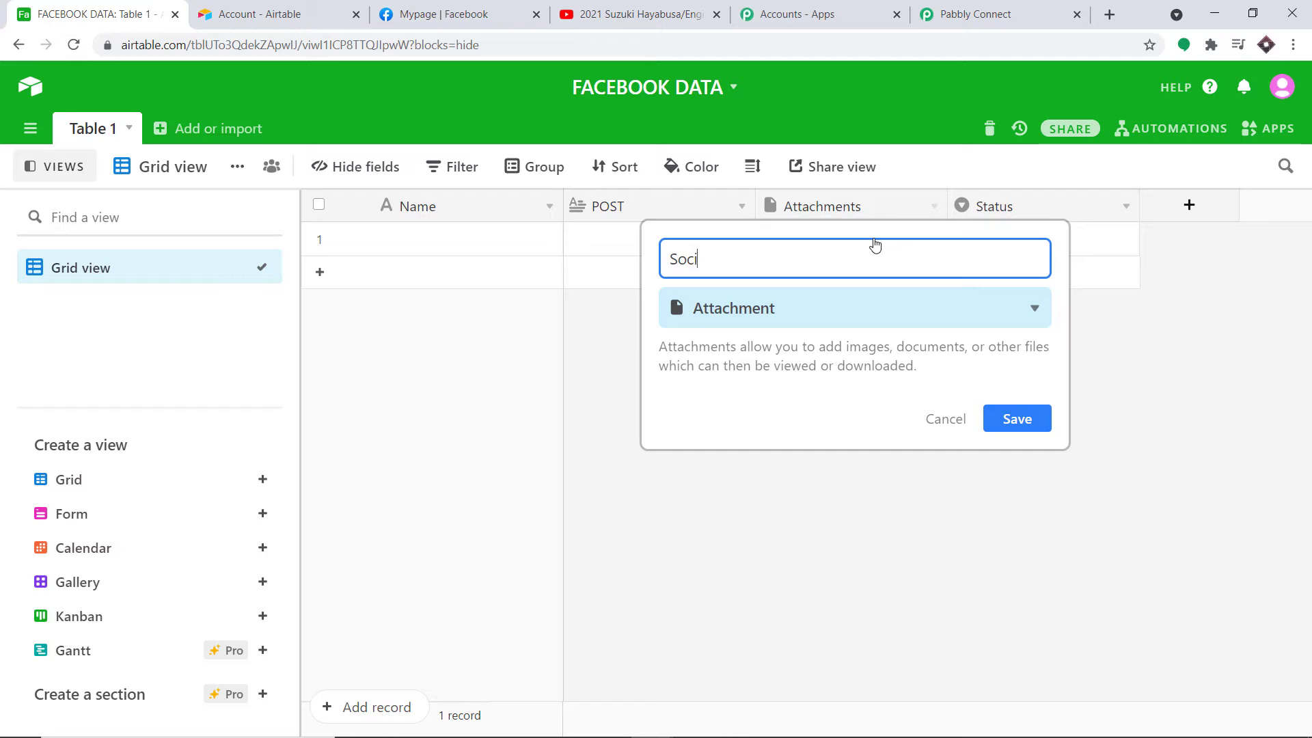
{"action": "type", "text": "al Media"}
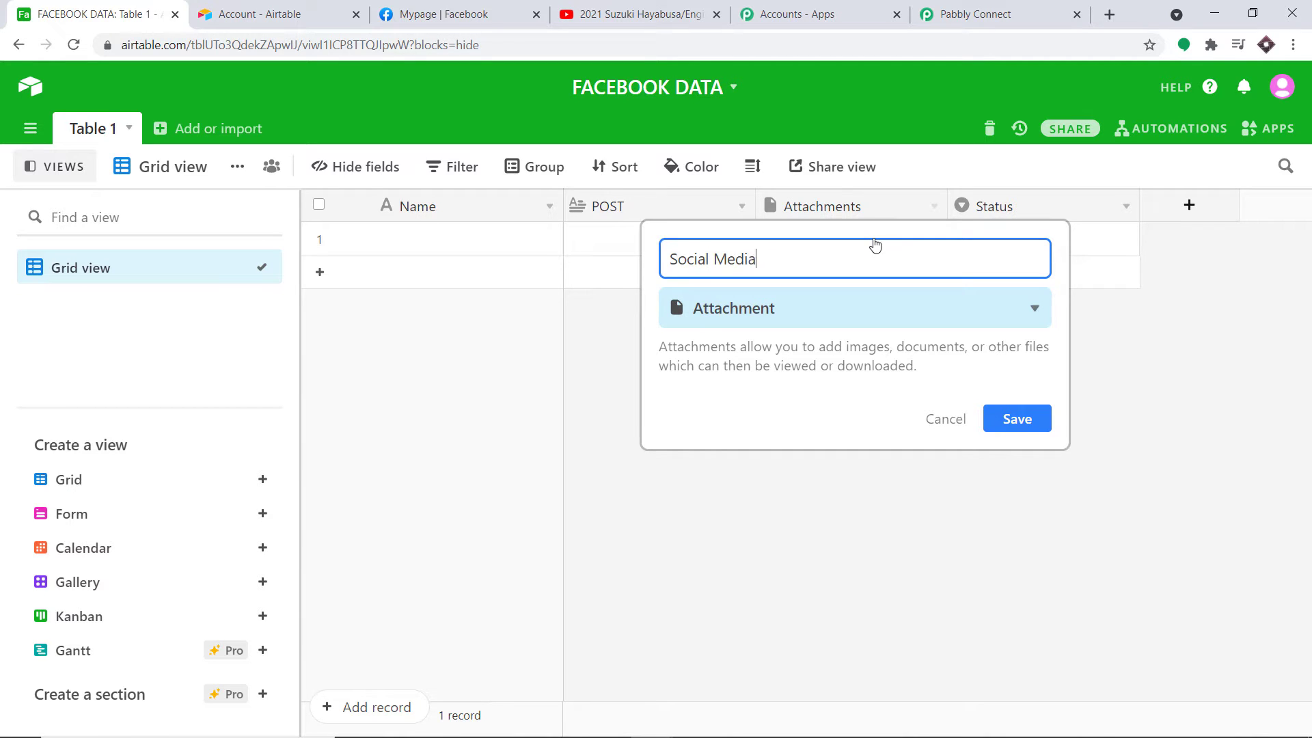
{"action": "type", "text": " OP"}
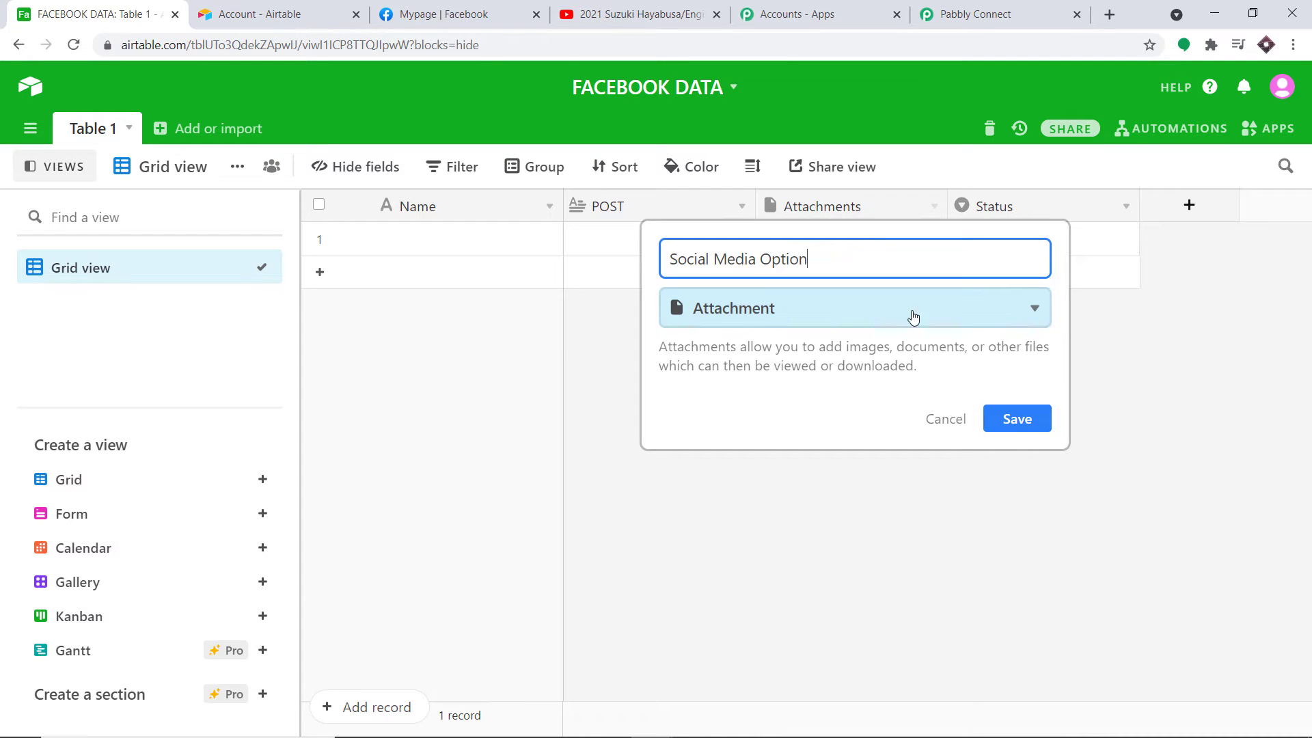
- Change the Social Media Option field's type from Attachment to Single select
{"action": "left_click", "coordinate": [1033, 307]}
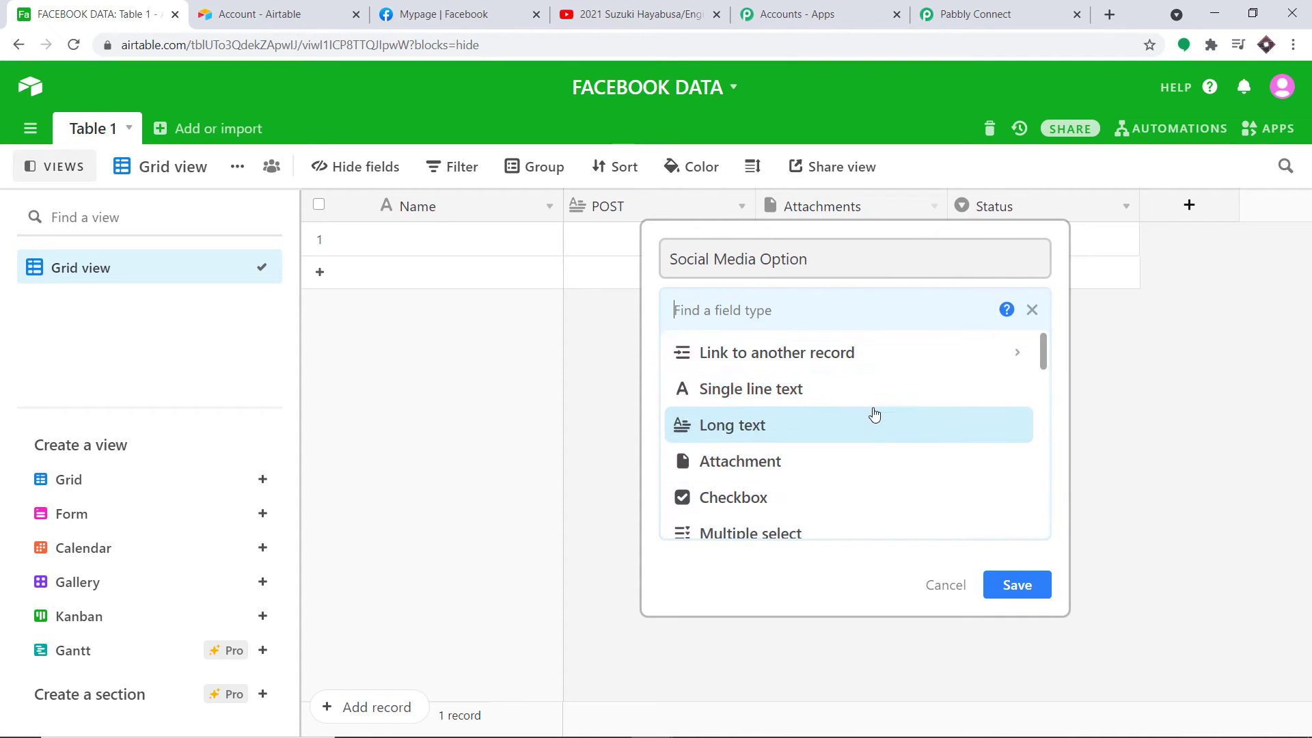
{"action": "scroll", "coordinate": [875, 415], "scroll_direction": "down", "scroll_amount": 6}
{"action": "scroll", "coordinate": [876, 415], "scroll_direction": "up", "scroll_amount": 6}
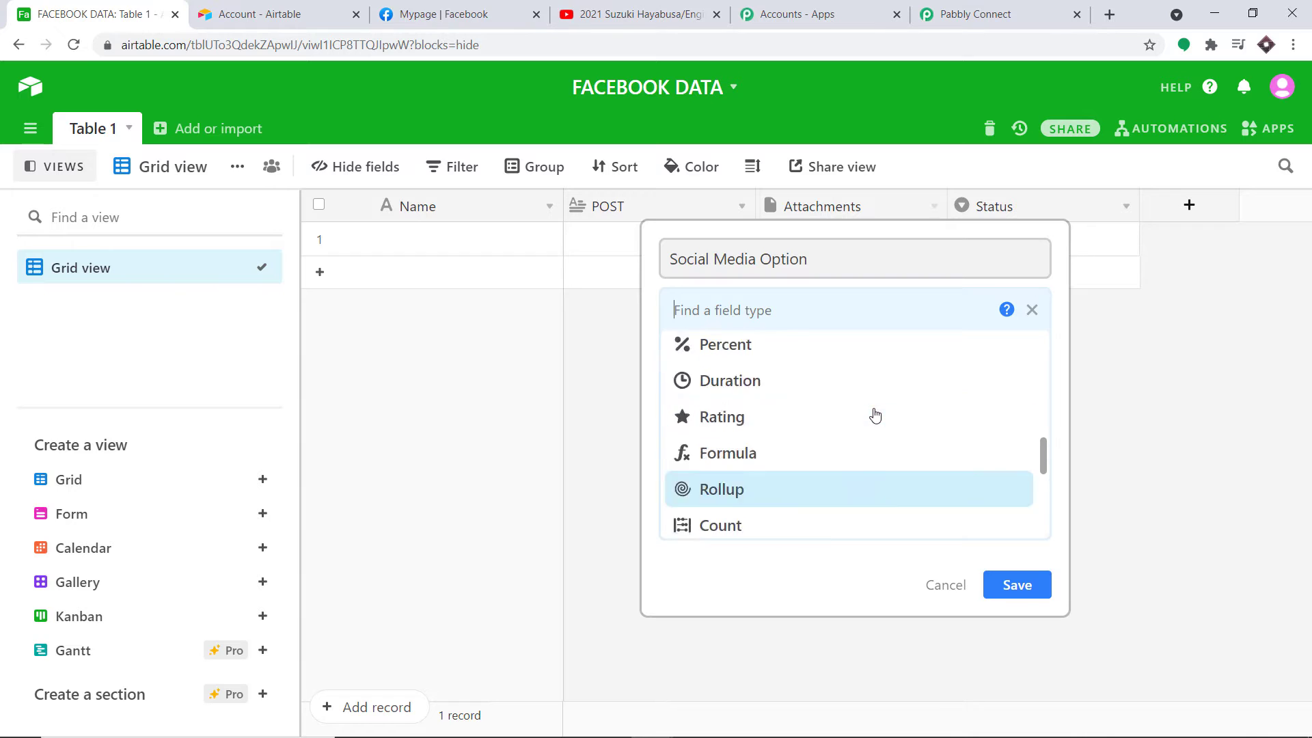
{"action": "left_click", "coordinate": [873, 416]}
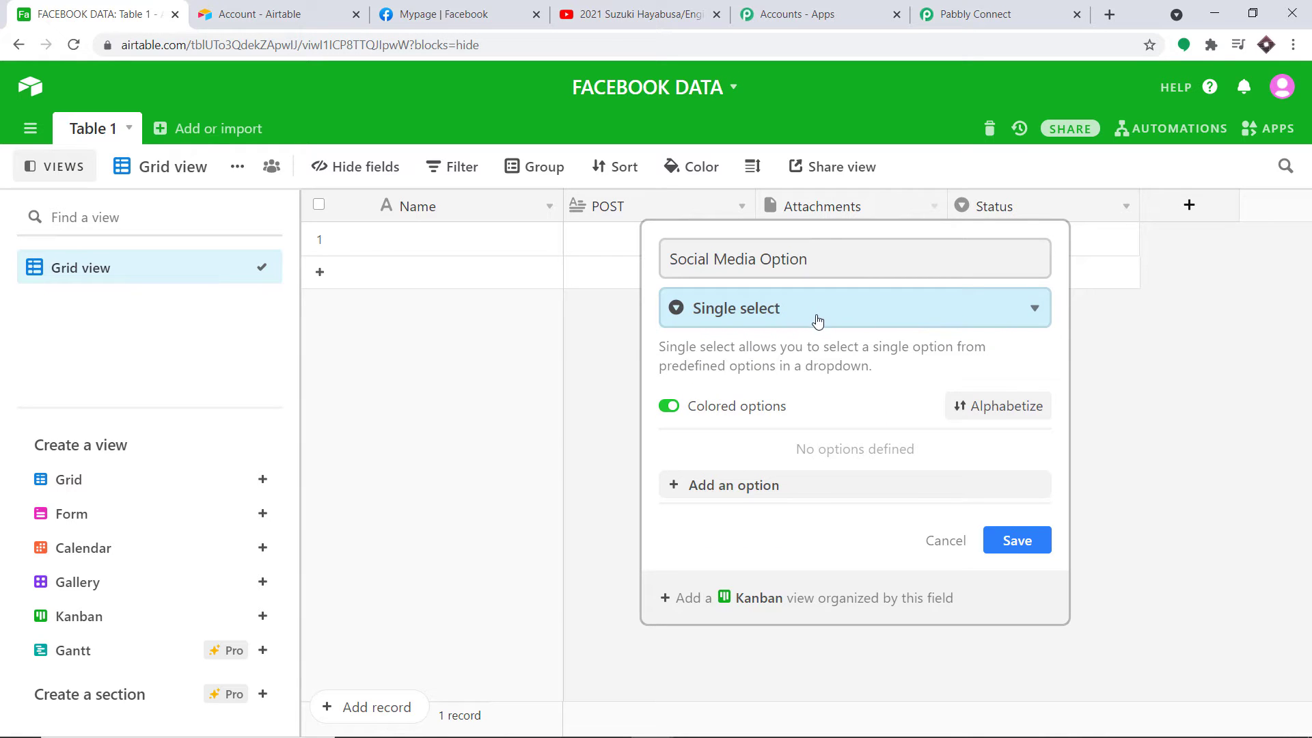
- Add the options Twitter, Facebook and YouTube to the Social Media Option field and save it
{"action": "left_click", "coordinate": [794, 487]}
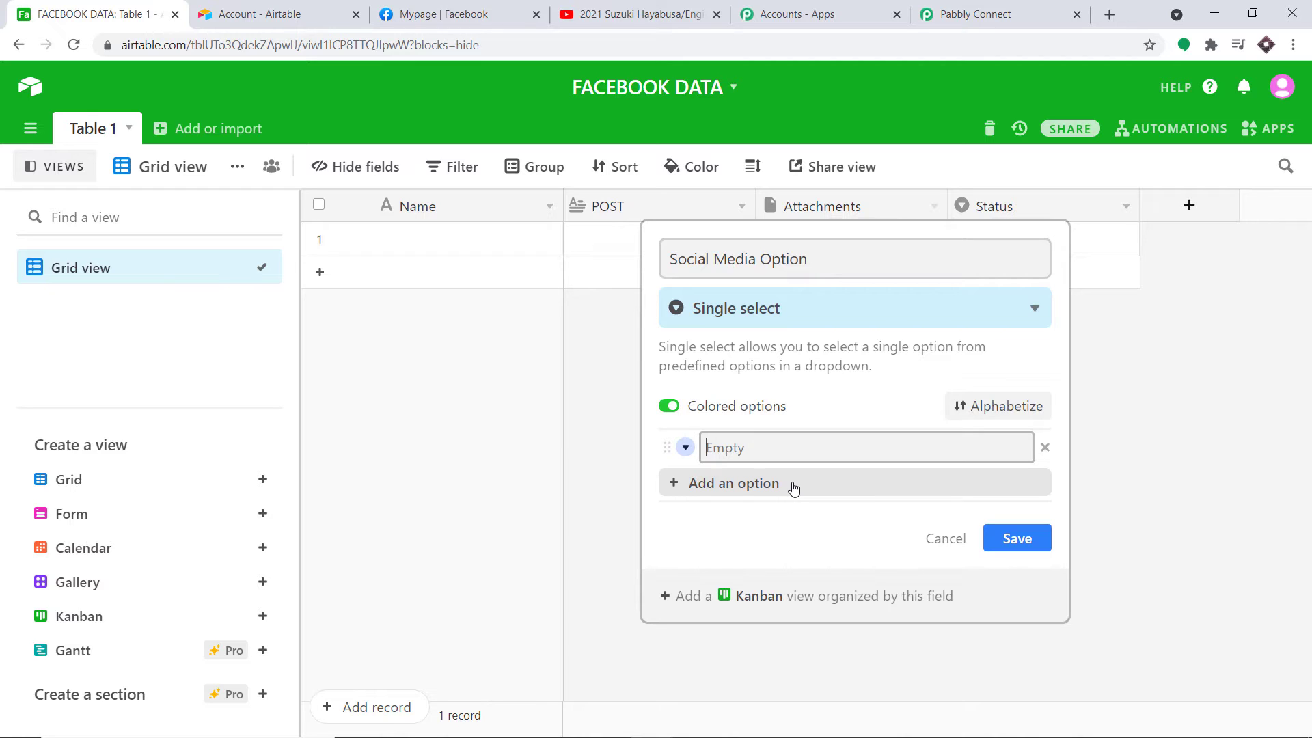
{"action": "type", "text": "Twitter"}
{"action": "left_click", "coordinate": [794, 486]}
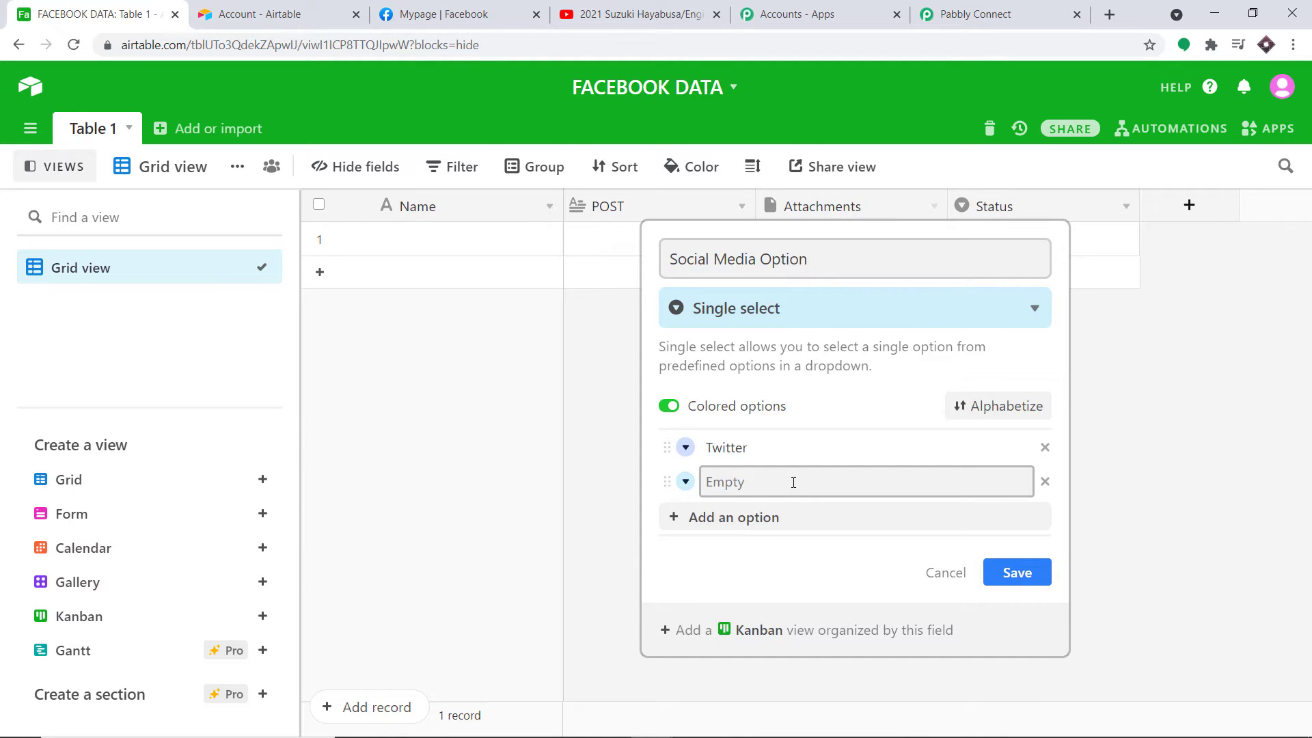
{"action": "type", "text": "Facebook"}
{"action": "left_click", "coordinate": [780, 519]}
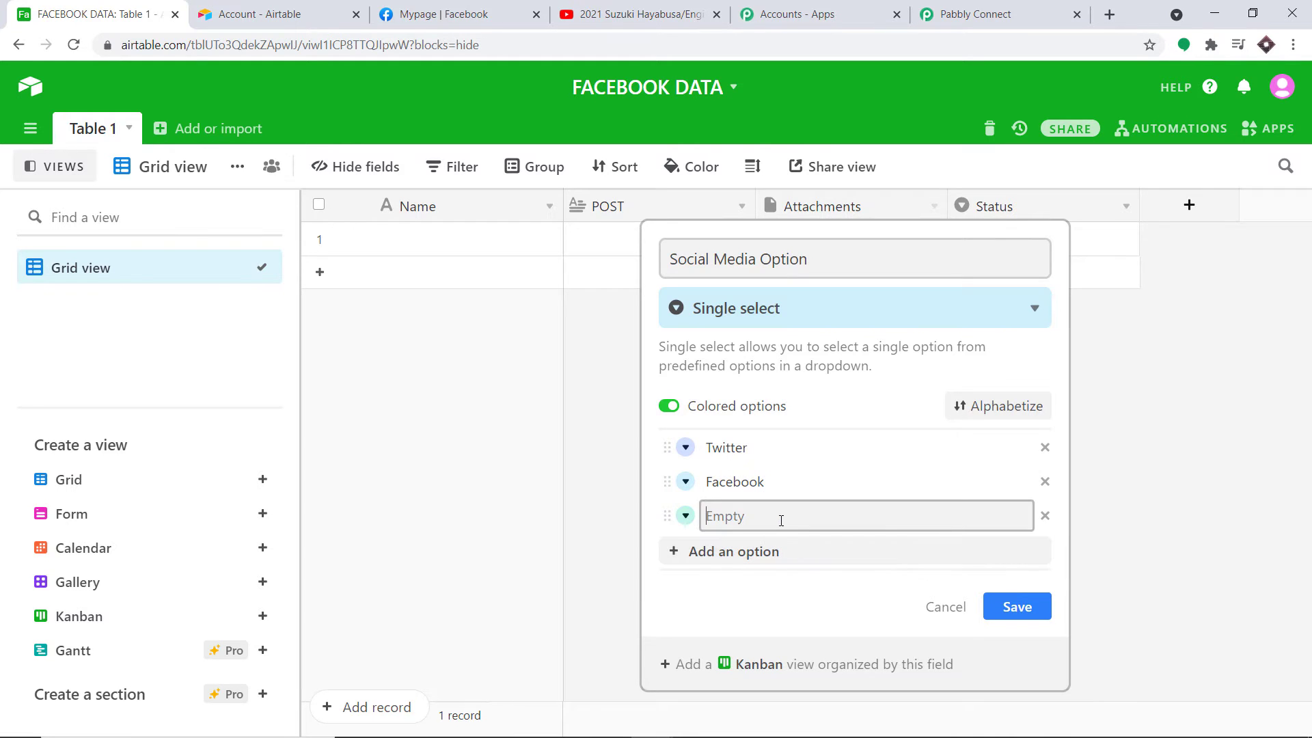
{"action": "type", "text": "Youtube"}
{"action": "left_click", "coordinate": [734, 518]}
{"action": "key", "text": "BackSpace"}
{"action": "type", "text": "Tube"}
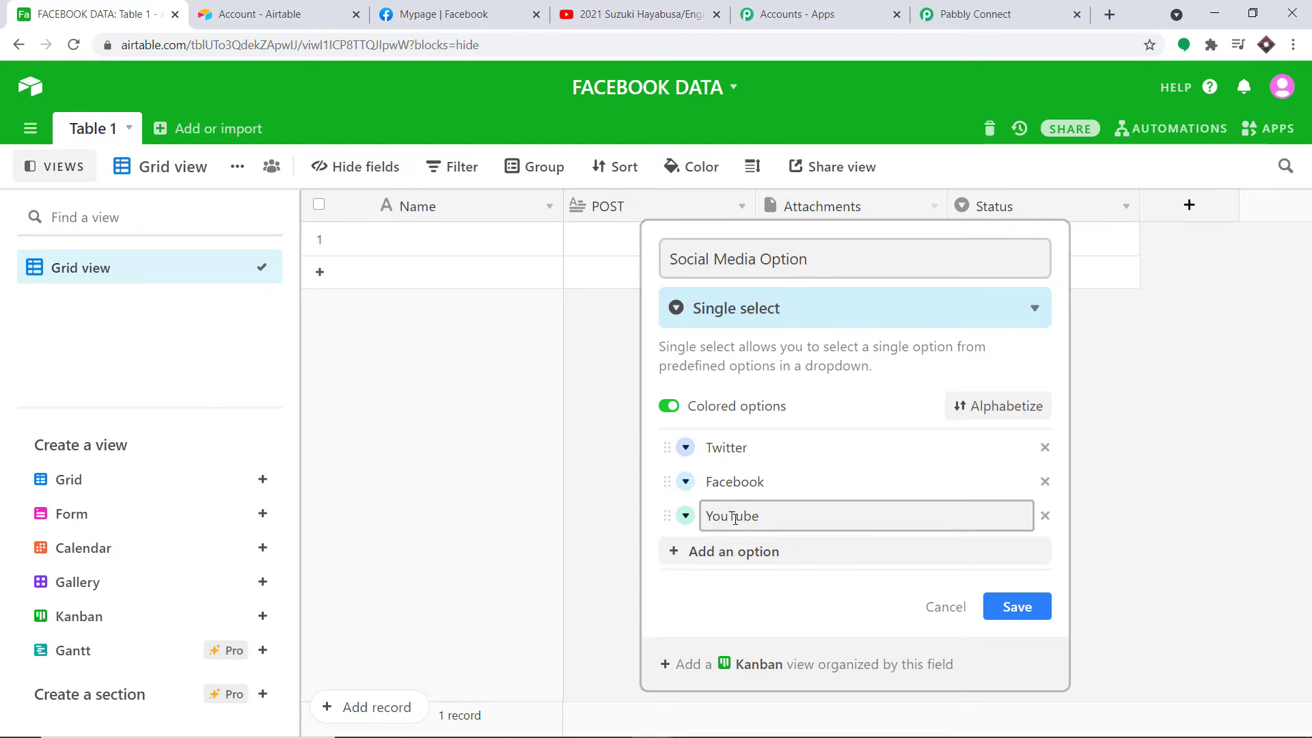
{"action": "left_click", "coordinate": [797, 609]}
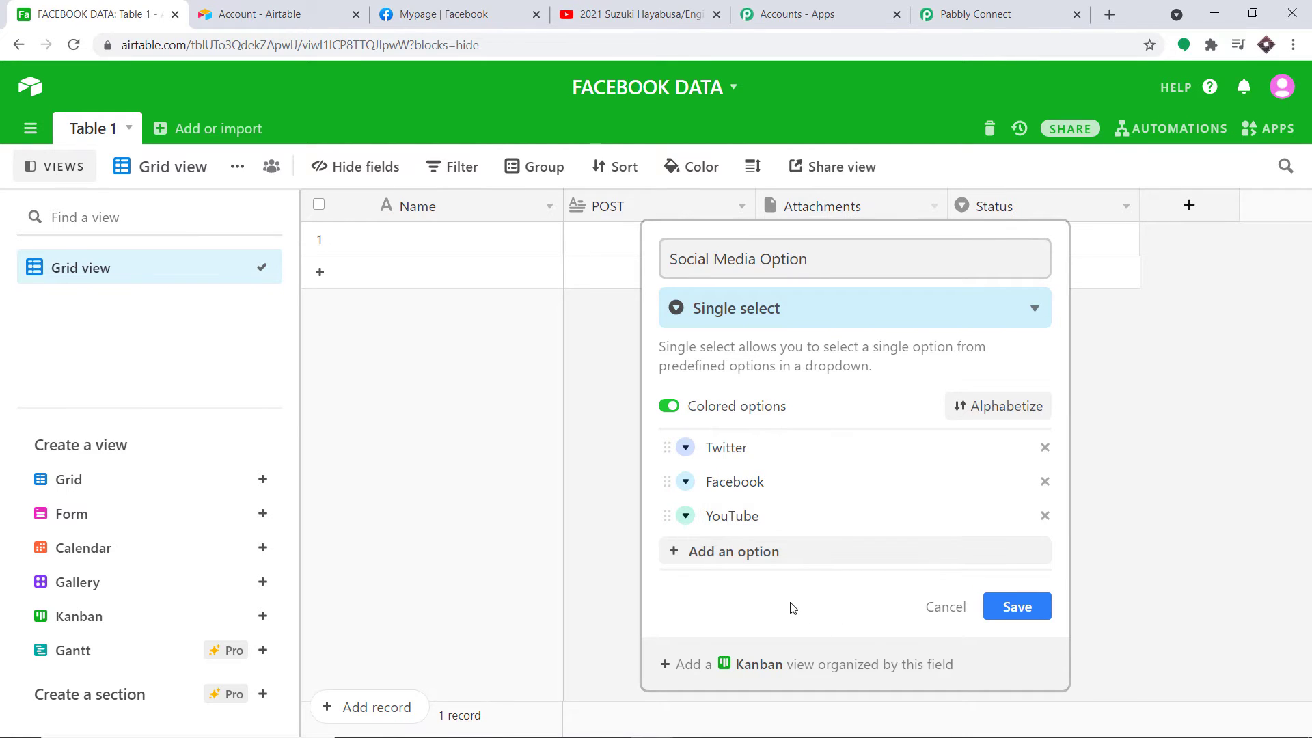
{"action": "left_click", "coordinate": [999, 608]}
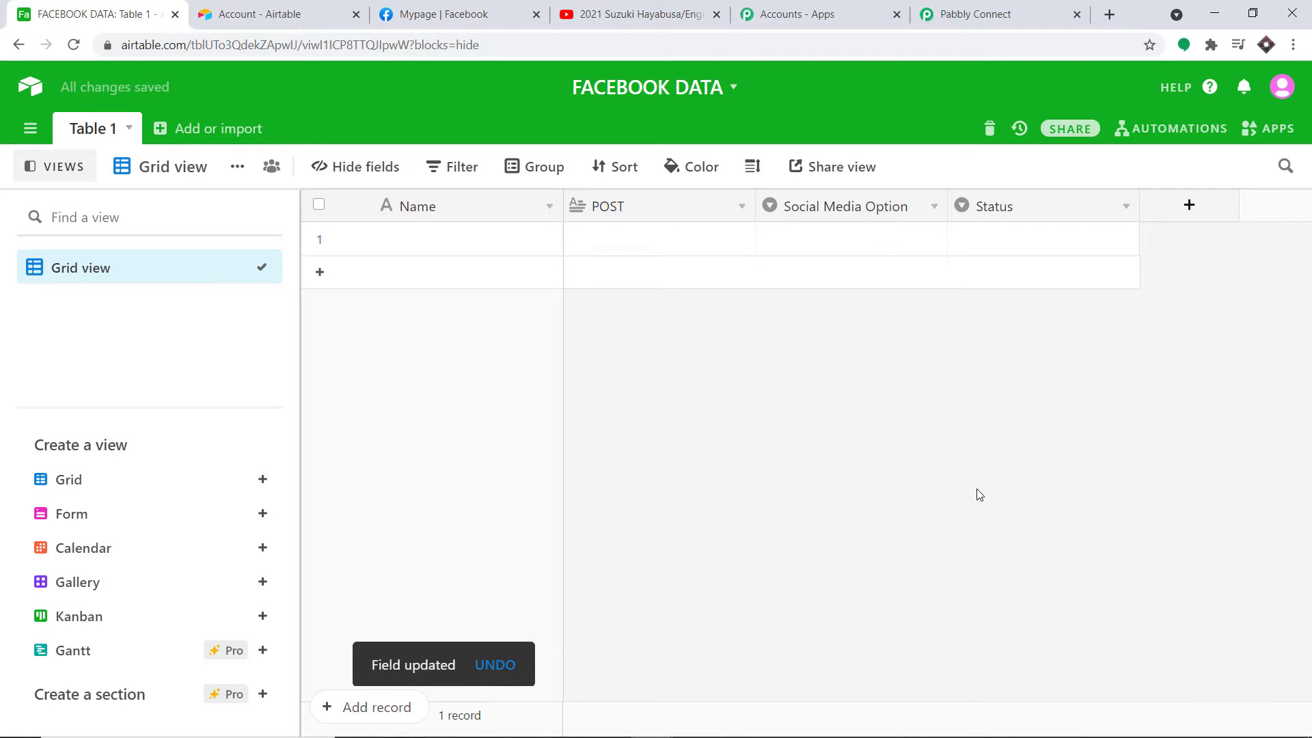
- Rename the Status field to "URL", change its field type to URL and save it
{"action": "left_click", "coordinate": [1125, 208]}
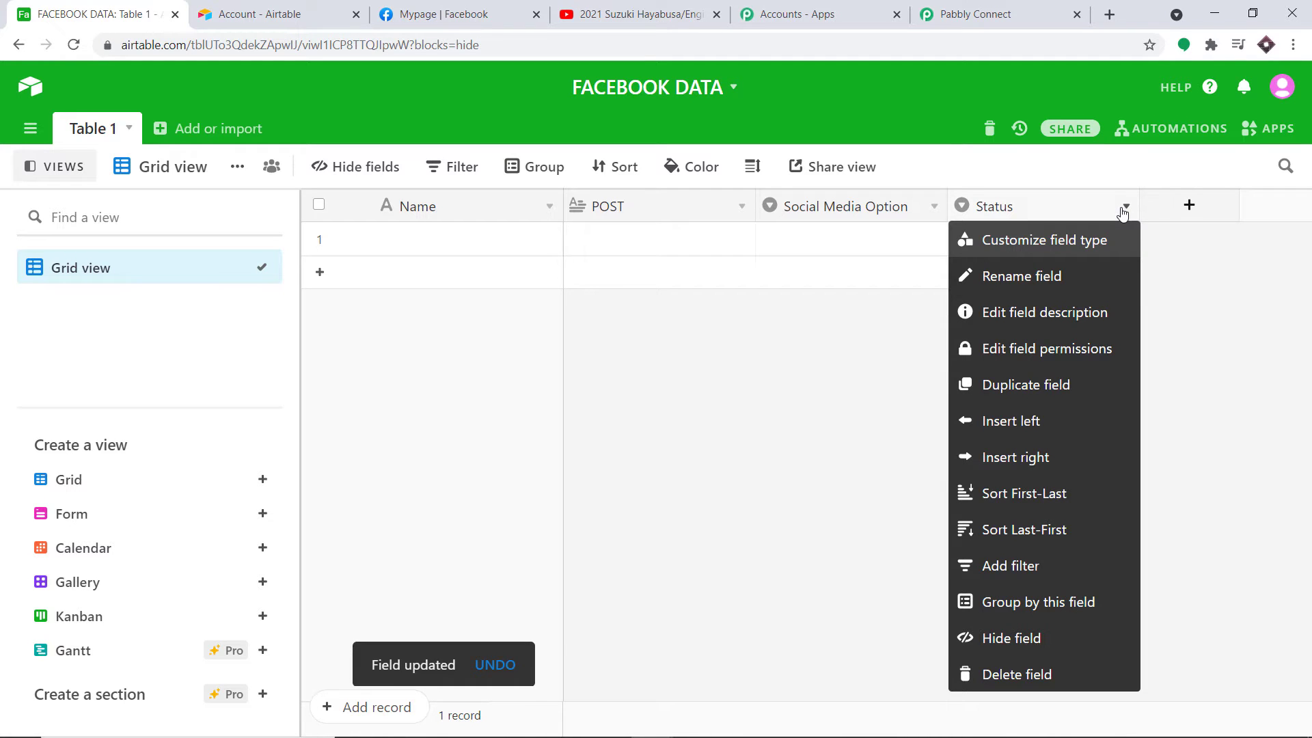
{"action": "left_click", "coordinate": [1087, 240]}
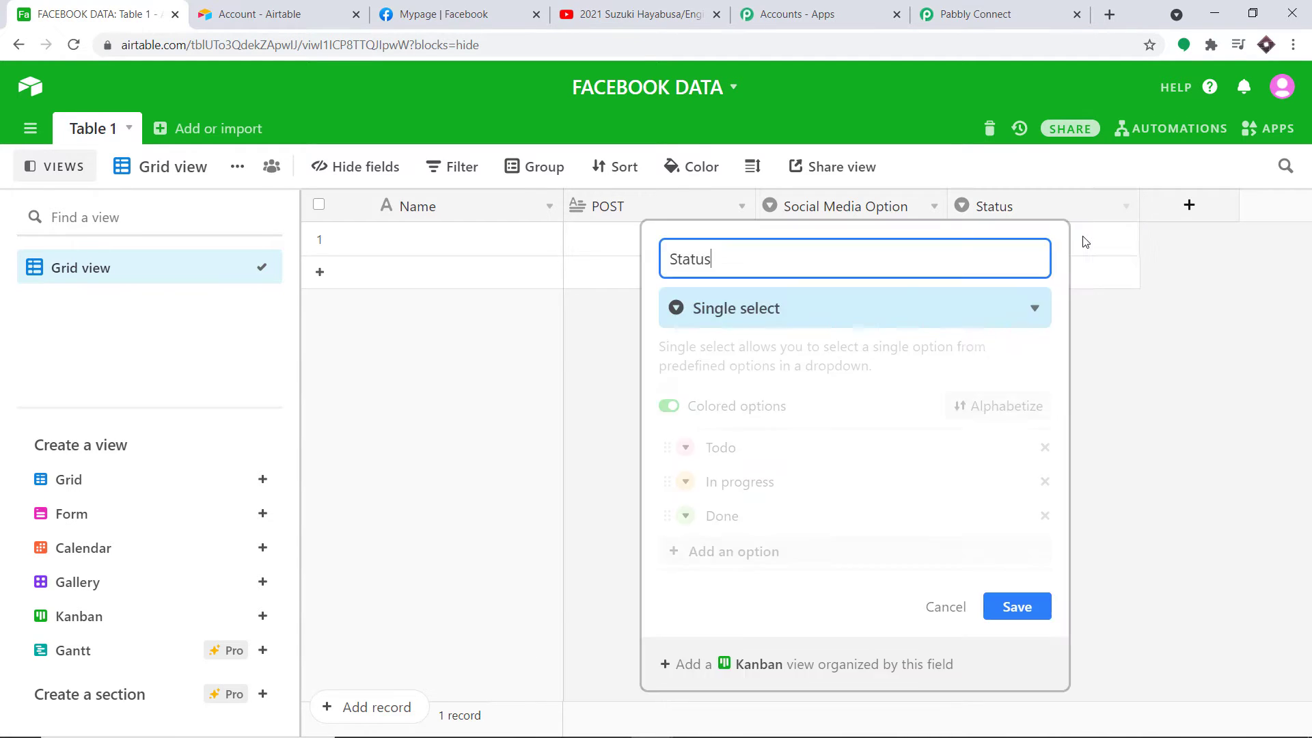
{"action": "key", "text": "BackSpace"}
{"action": "key", "text": "BackSpace"}
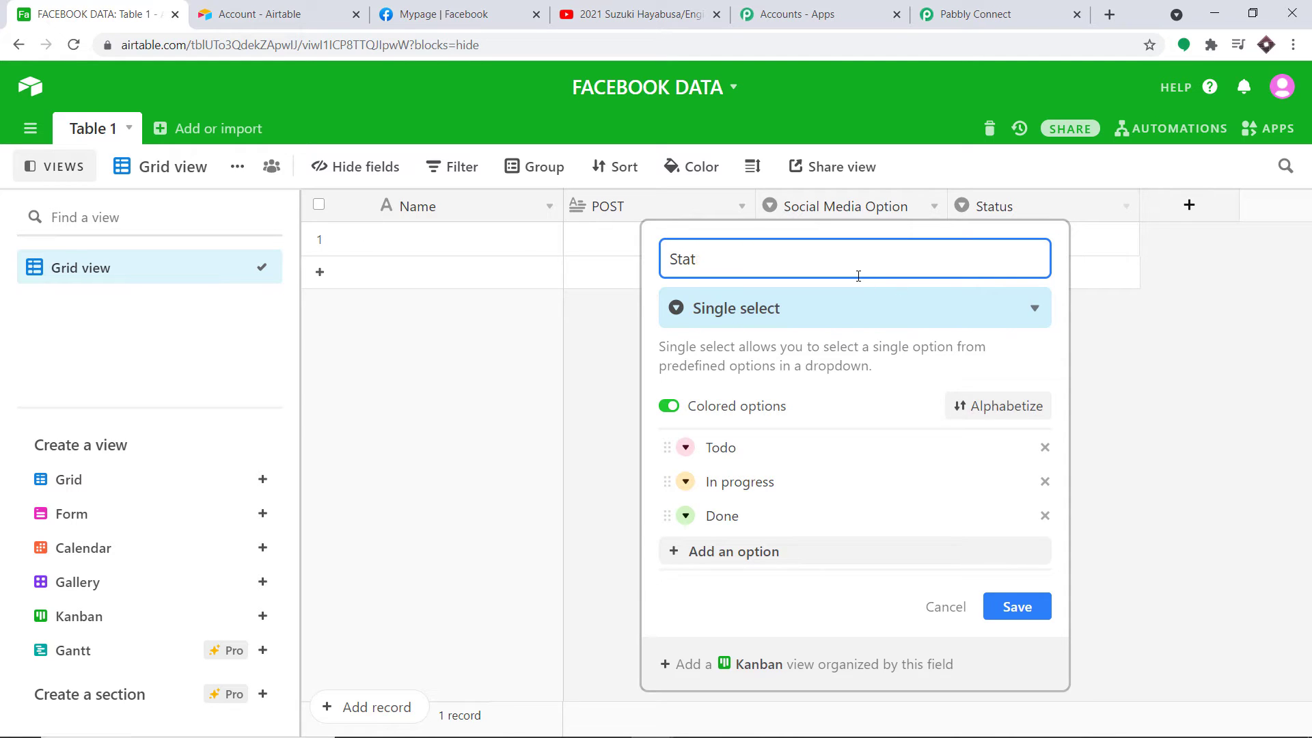
{"action": "key", "text": "BackSpace"}
{"action": "key", "text": "BackSpace"}
{"action": "type", "text": "URL"}
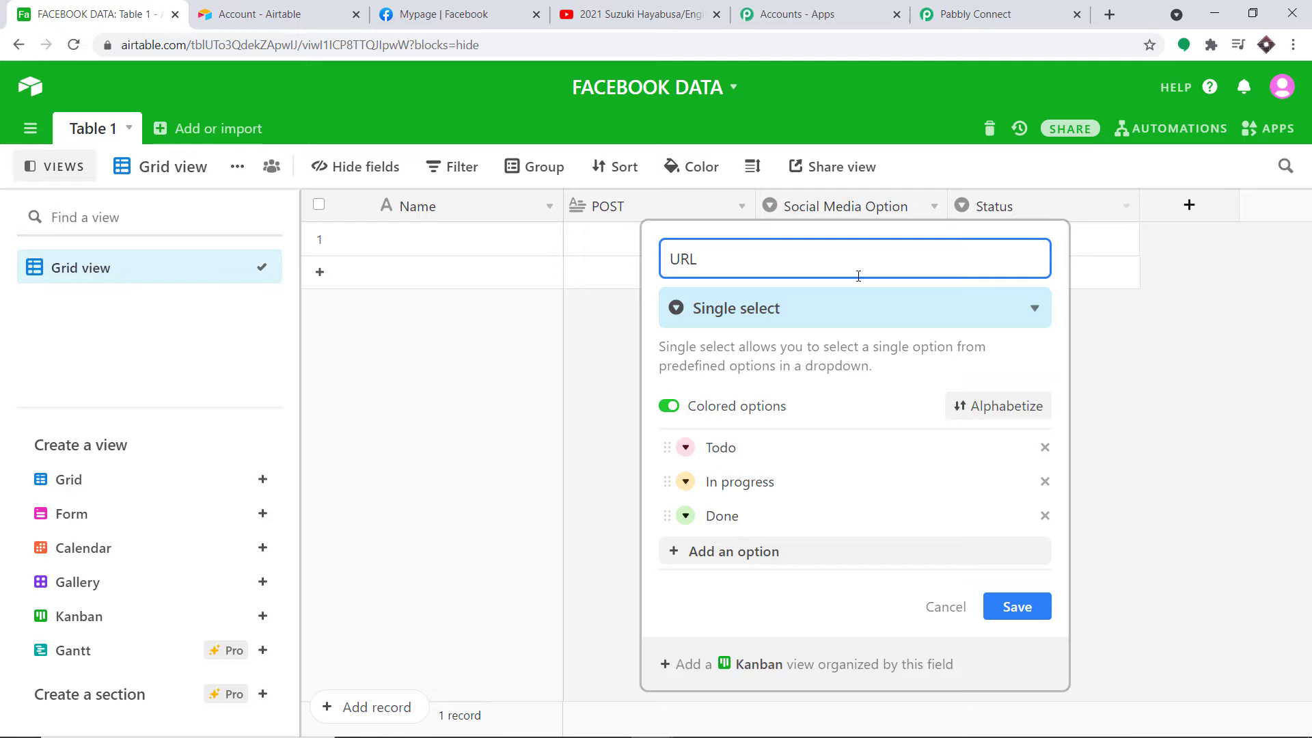
{"action": "left_click", "coordinate": [865, 313]}
{"action": "scroll", "coordinate": [873, 371], "scroll_direction": "down", "scroll_amount": 4}
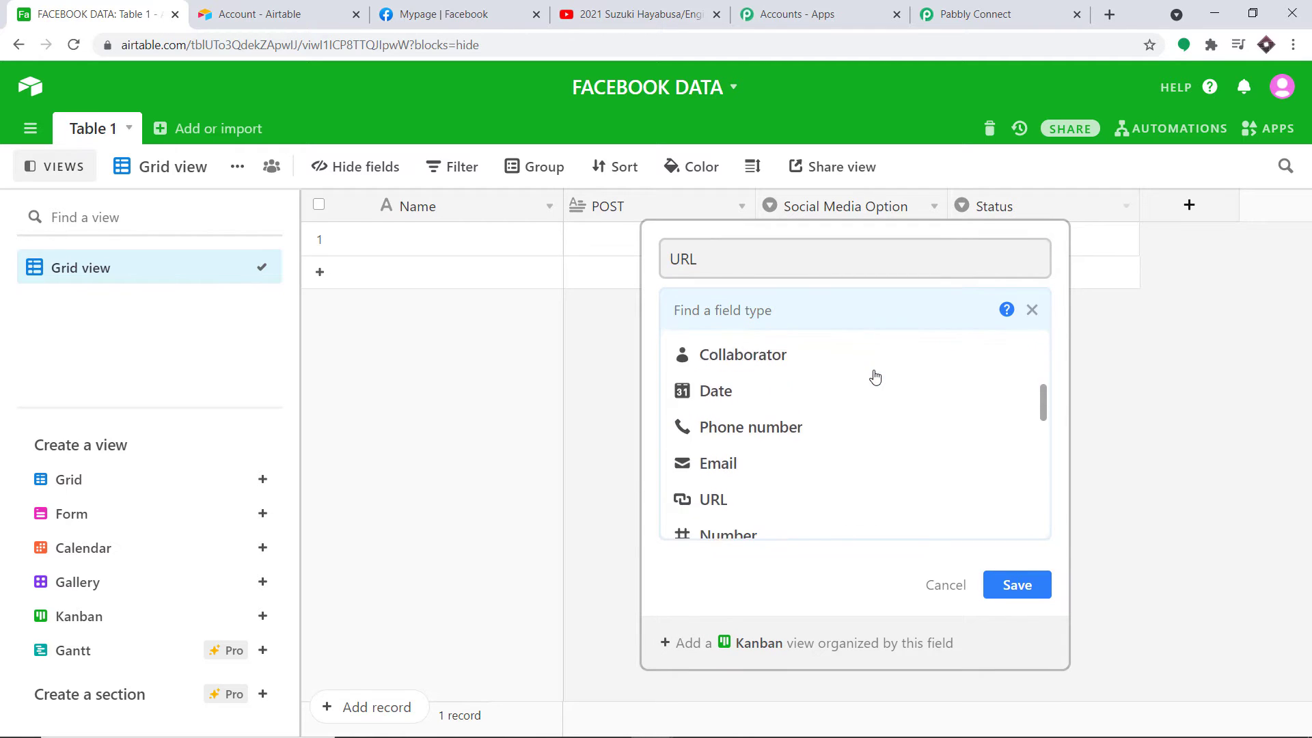
{"action": "left_click", "coordinate": [769, 446]}
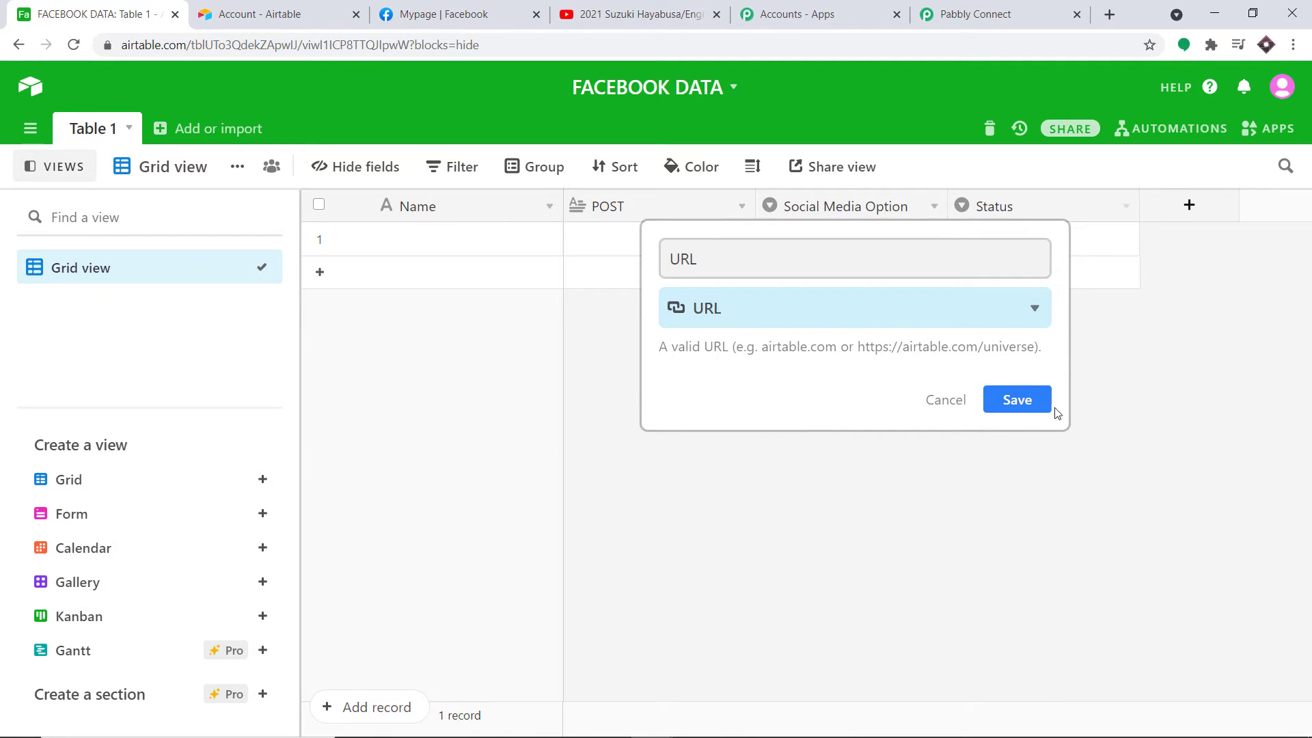
{"action": "left_click", "coordinate": [1023, 400]}
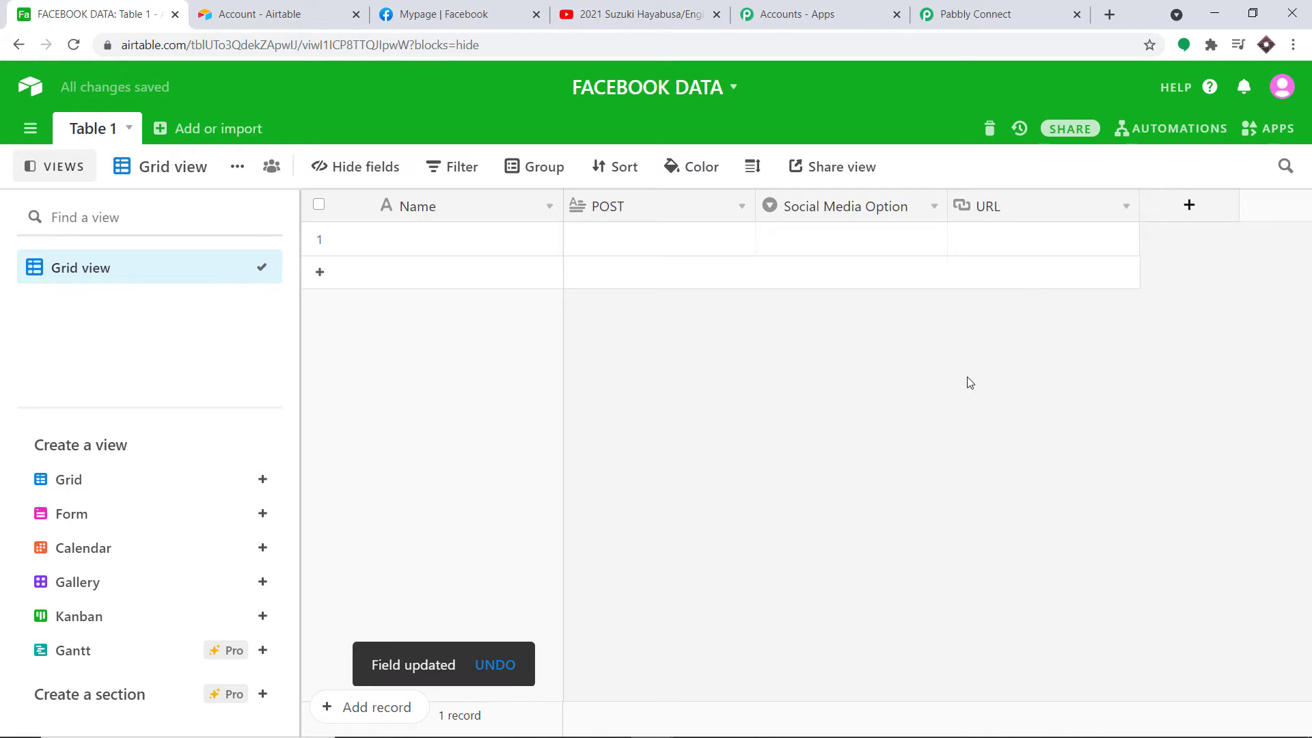
- Duplicate the grid view and name the copy "FACEBOOK OPTION"
{"action": "left_click", "coordinate": [237, 167]}
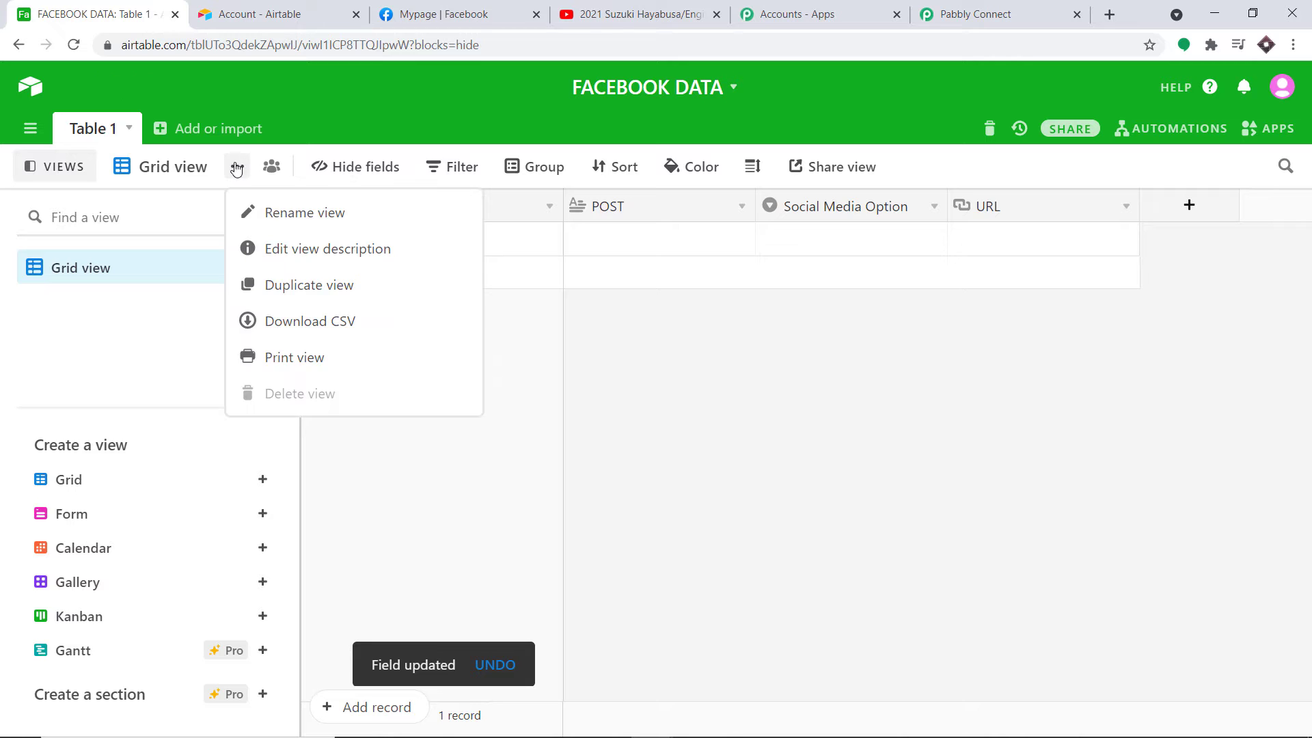
{"action": "left_click", "coordinate": [266, 286]}
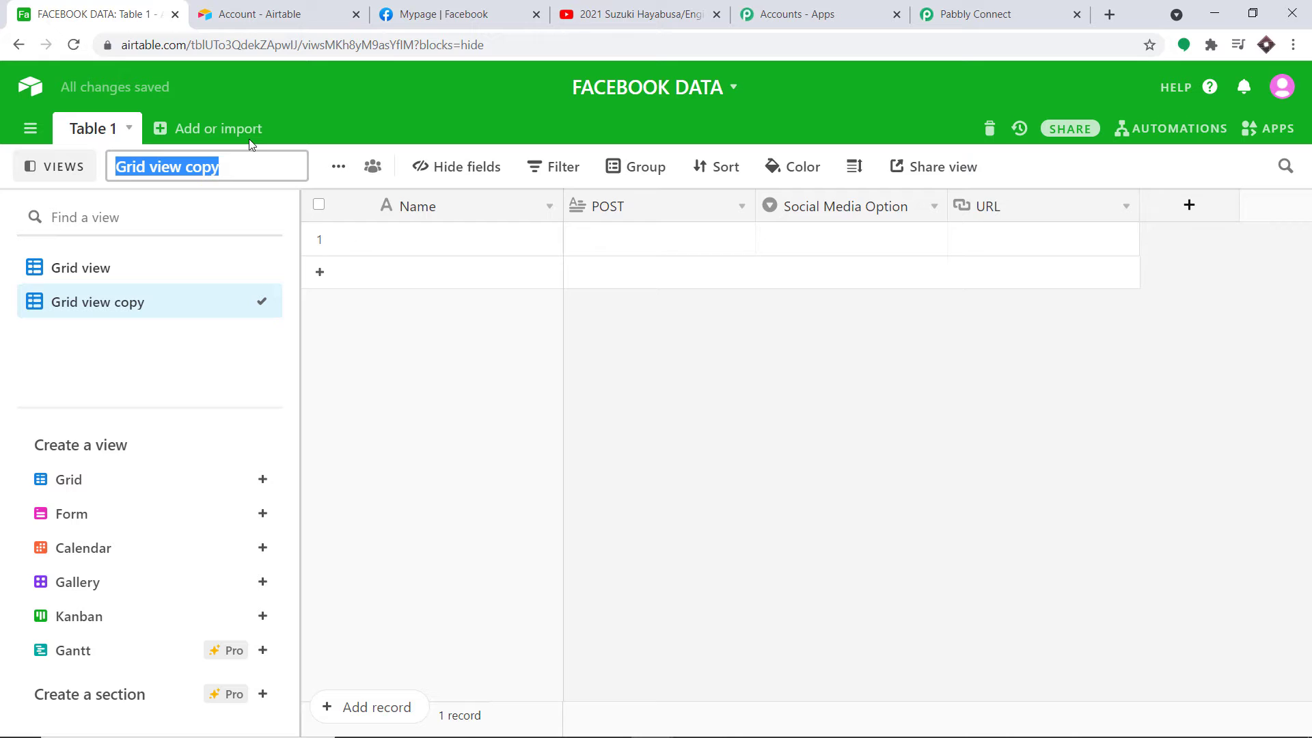
{"action": "key", "text": "BackSpace"}
{"action": "type", "text": "FAC"}
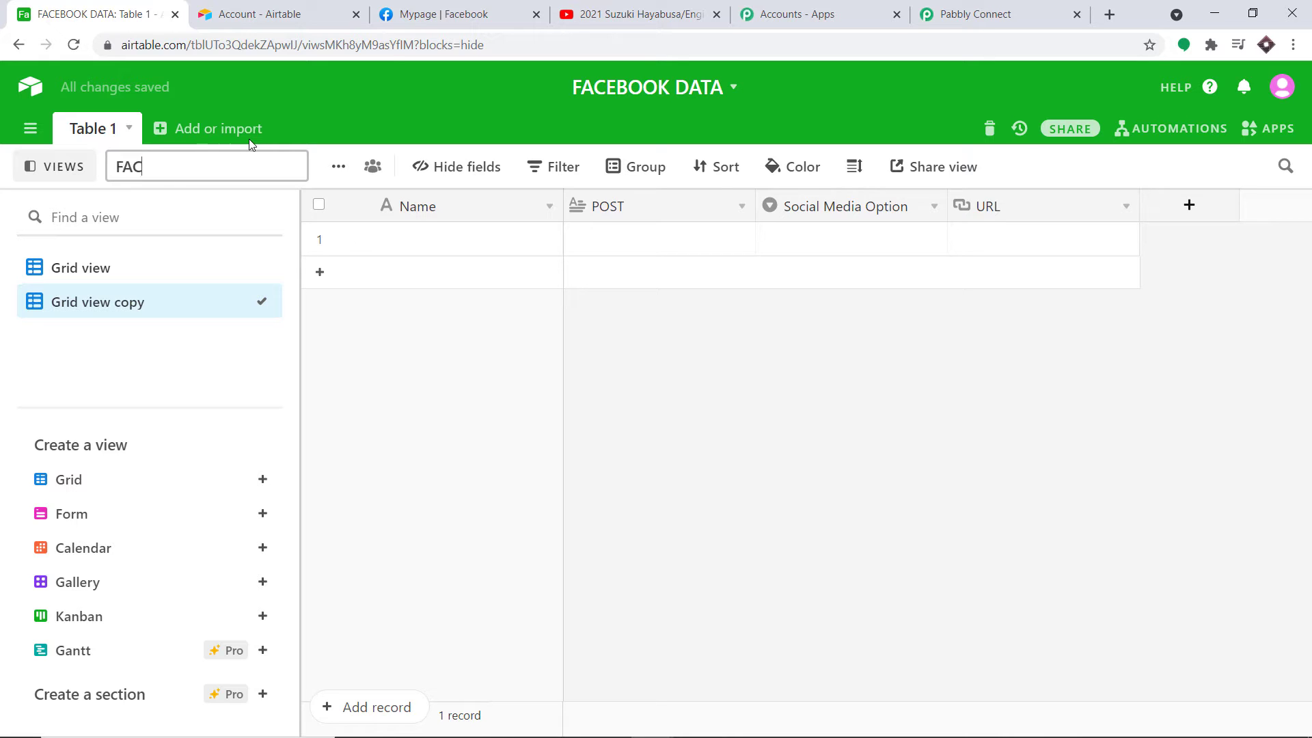
{"action": "type", "text": "EBOOK"}
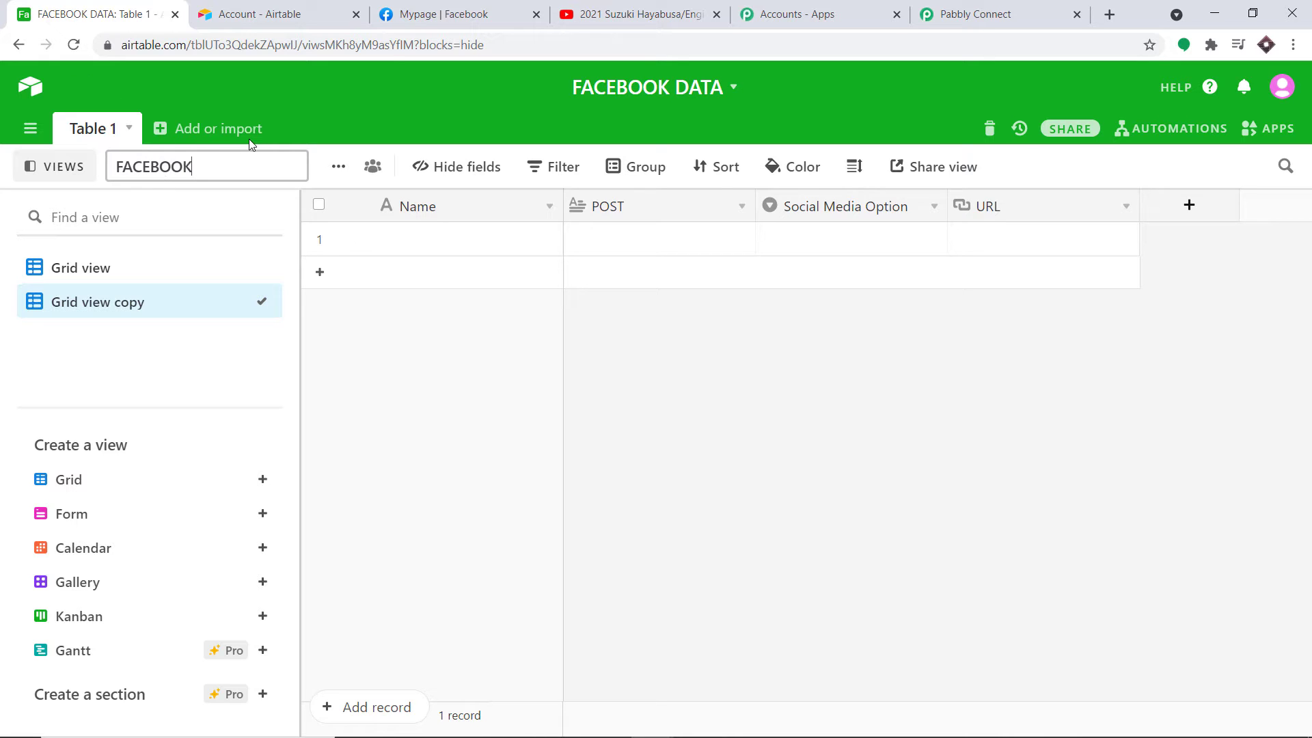
{"action": "type", "text": " OPTION"}
{"action": "left_click", "coordinate": [763, 382]}
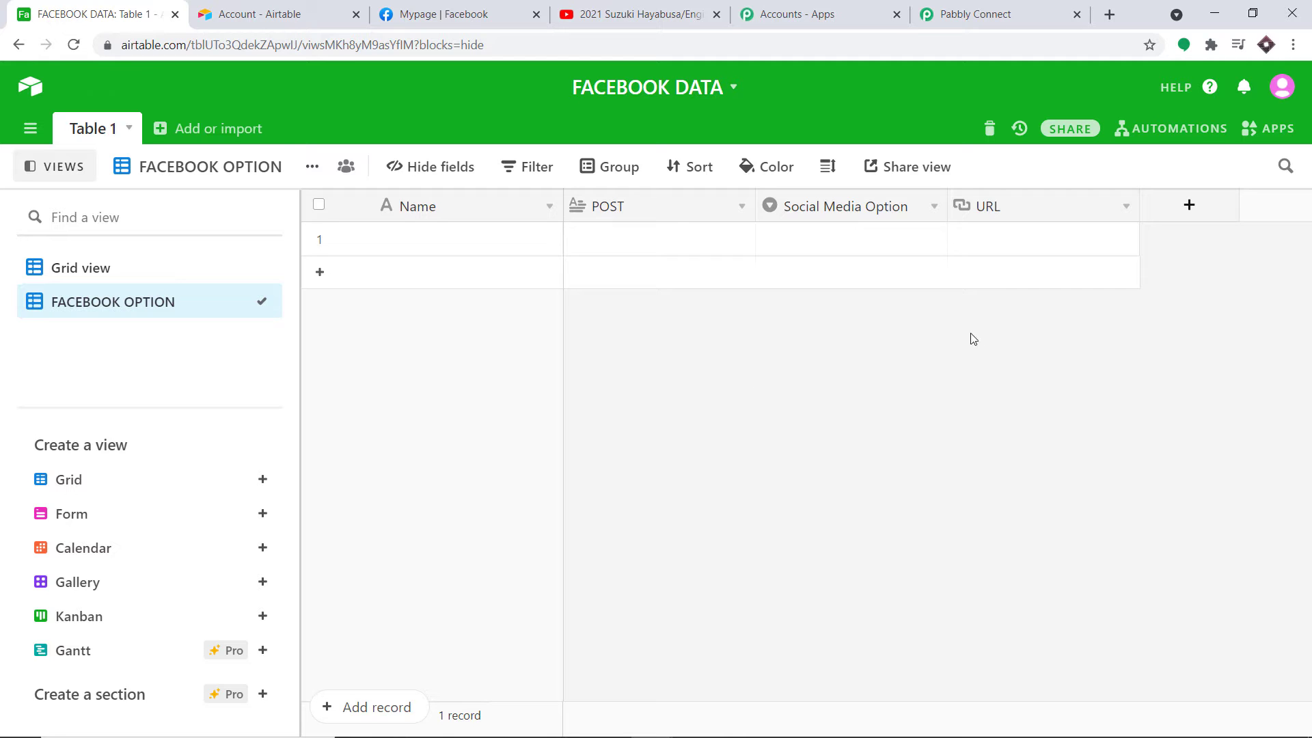
{"action": "left_click", "coordinate": [184, 265]}
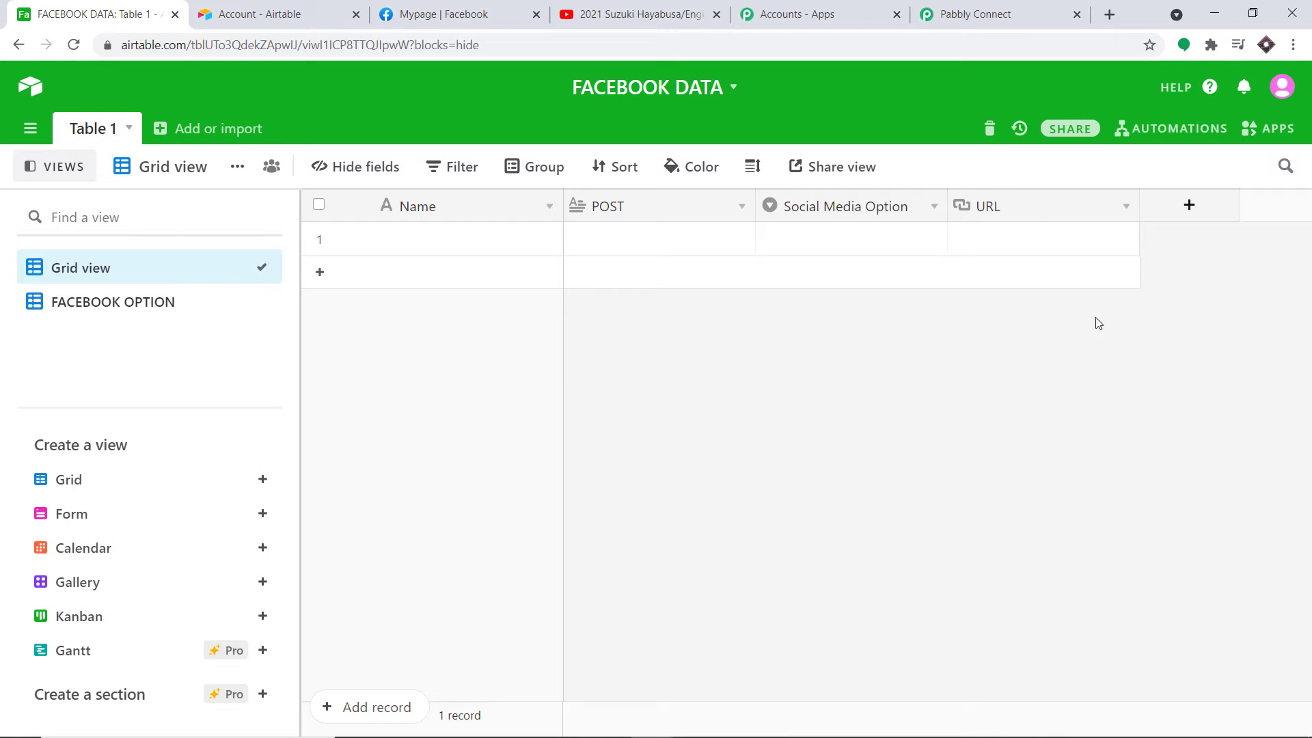
{"action": "left_click", "coordinate": [932, 207]}
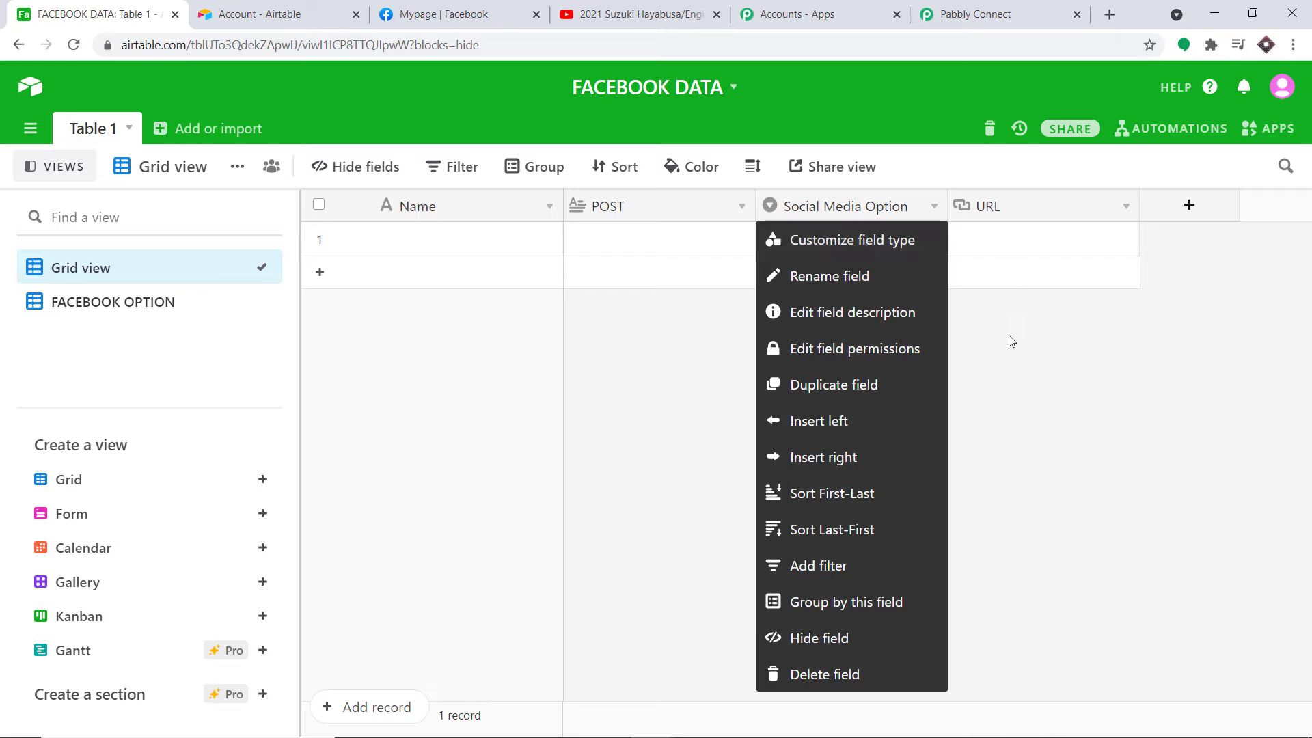
{"action": "left_click", "coordinate": [1008, 340]}
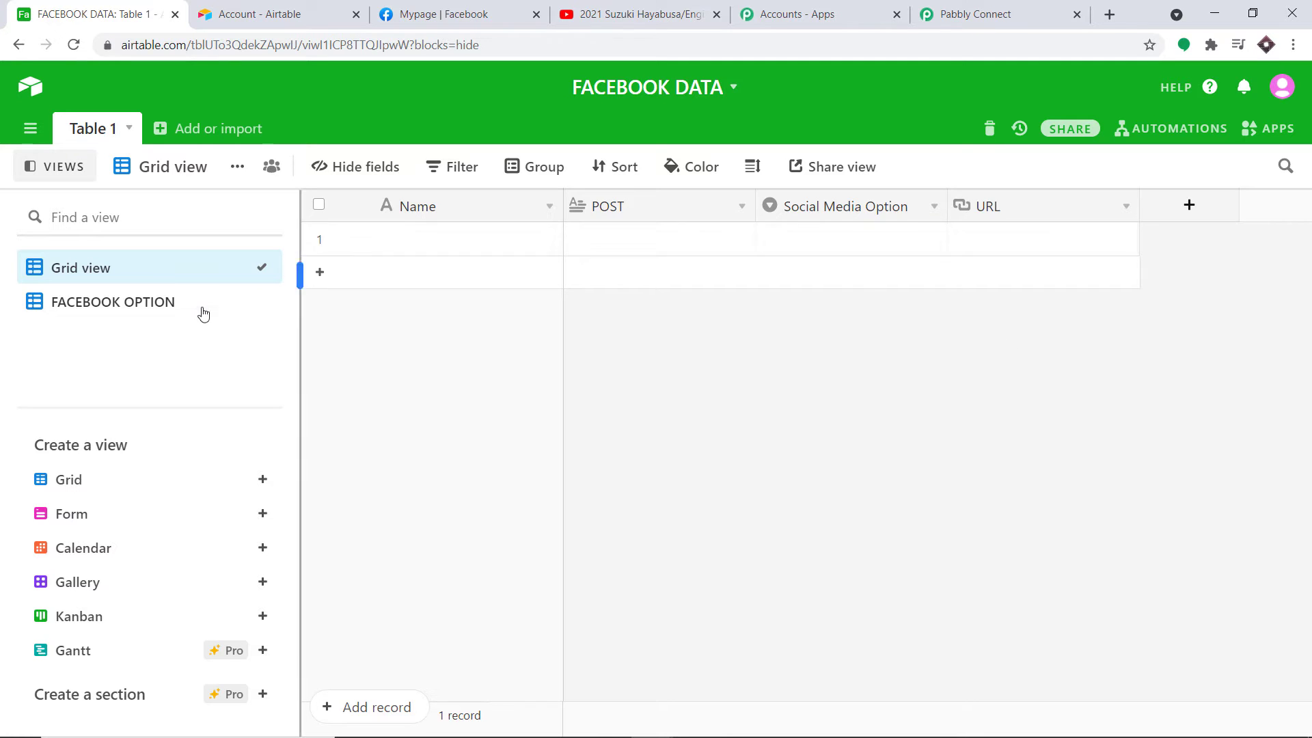
- Filter the FACEBOOK OPTION view to records where POST is not empty
{"action": "left_click", "coordinate": [130, 304]}
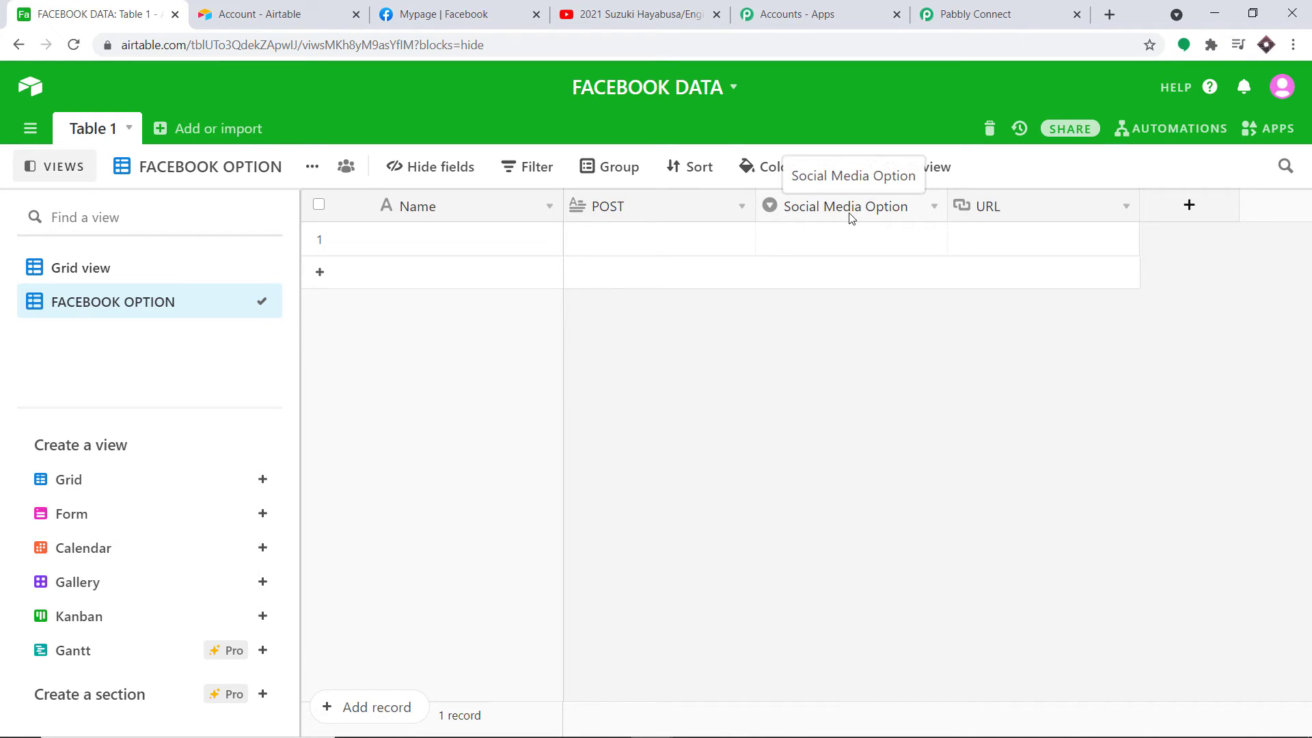
{"action": "left_click", "coordinate": [649, 236]}
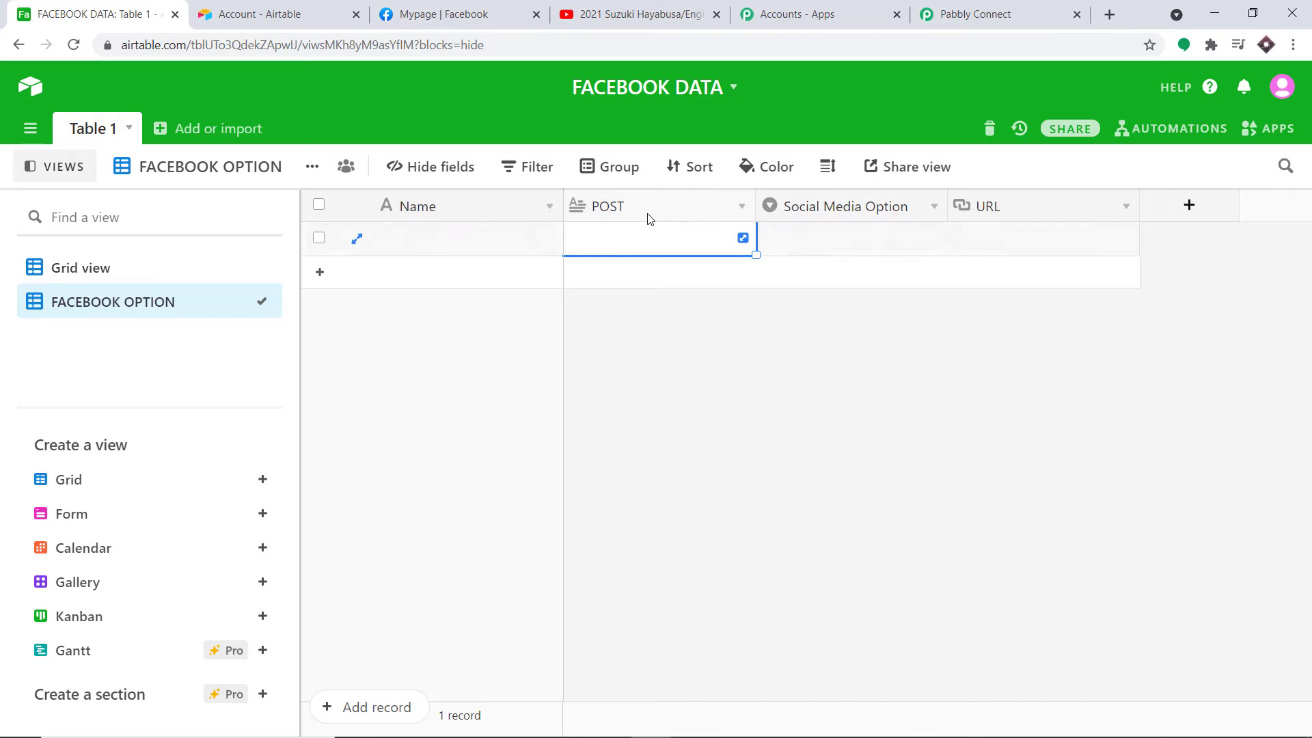
{"action": "left_click", "coordinate": [522, 171]}
{"action": "left_click", "coordinate": [546, 248]}
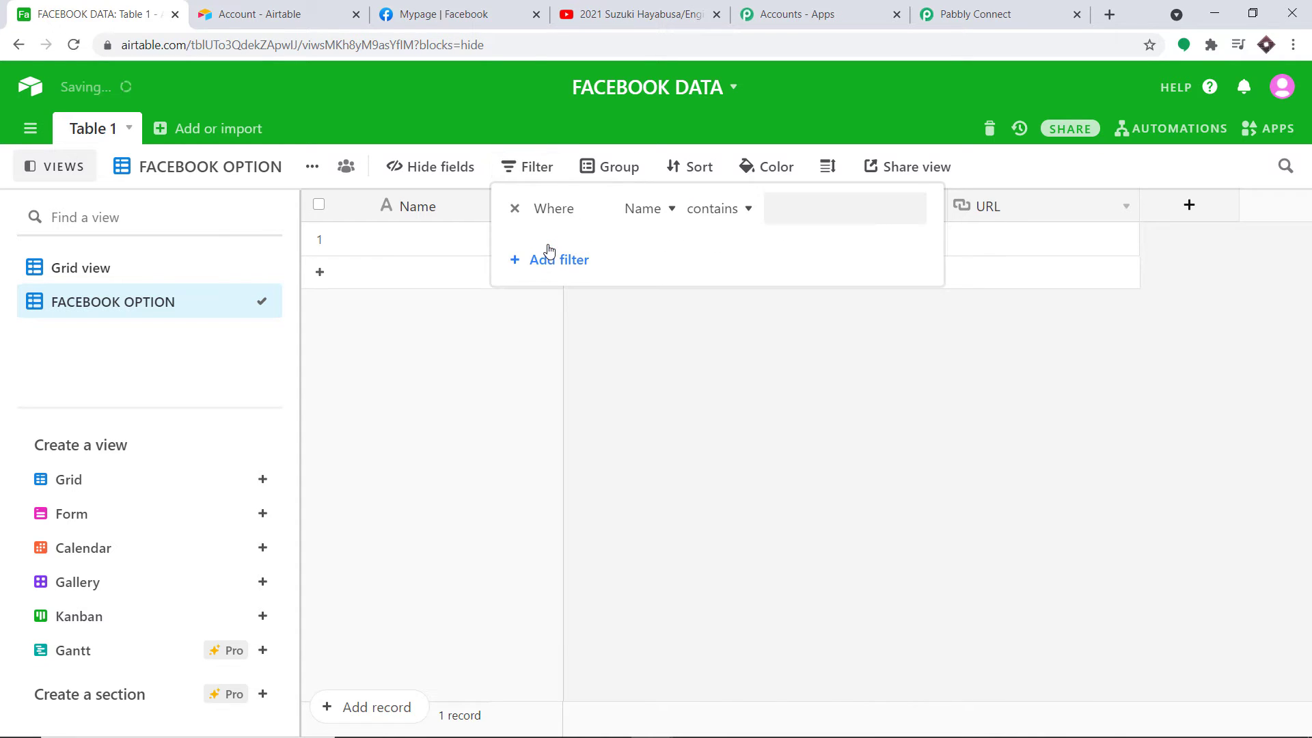
{"action": "left_click", "coordinate": [657, 216]}
{"action": "left_click", "coordinate": [646, 312]}
{"action": "left_click", "coordinate": [747, 210]}
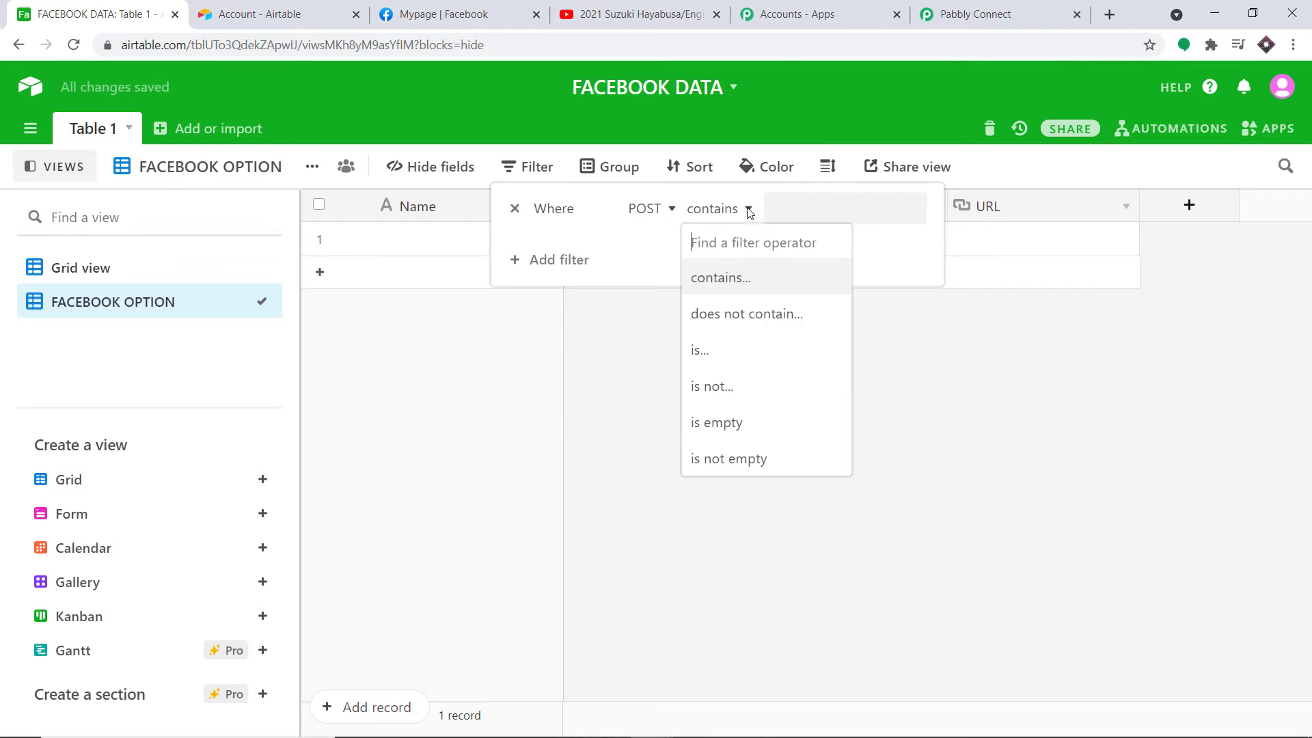
{"action": "left_click", "coordinate": [730, 468]}
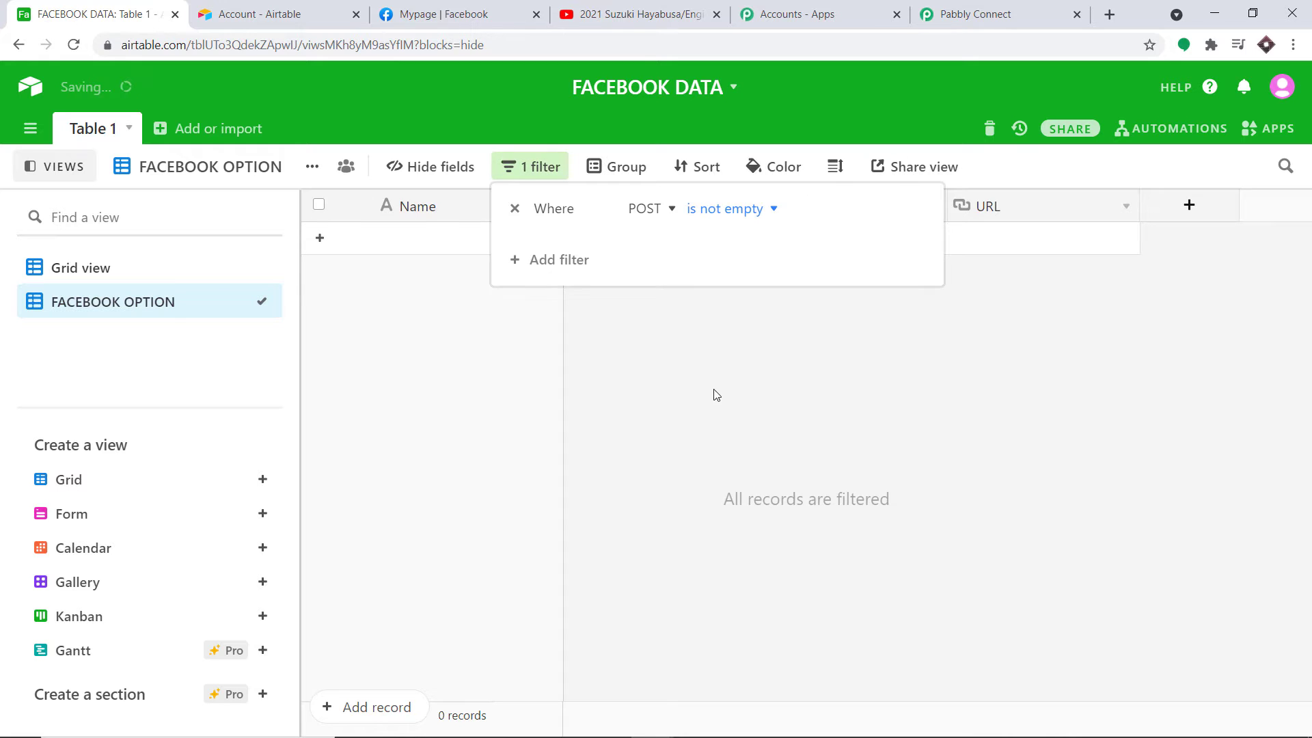
- Add a second filter condition to the view requiring Social Media Option to be Facebook
{"action": "left_click", "coordinate": [561, 260]}
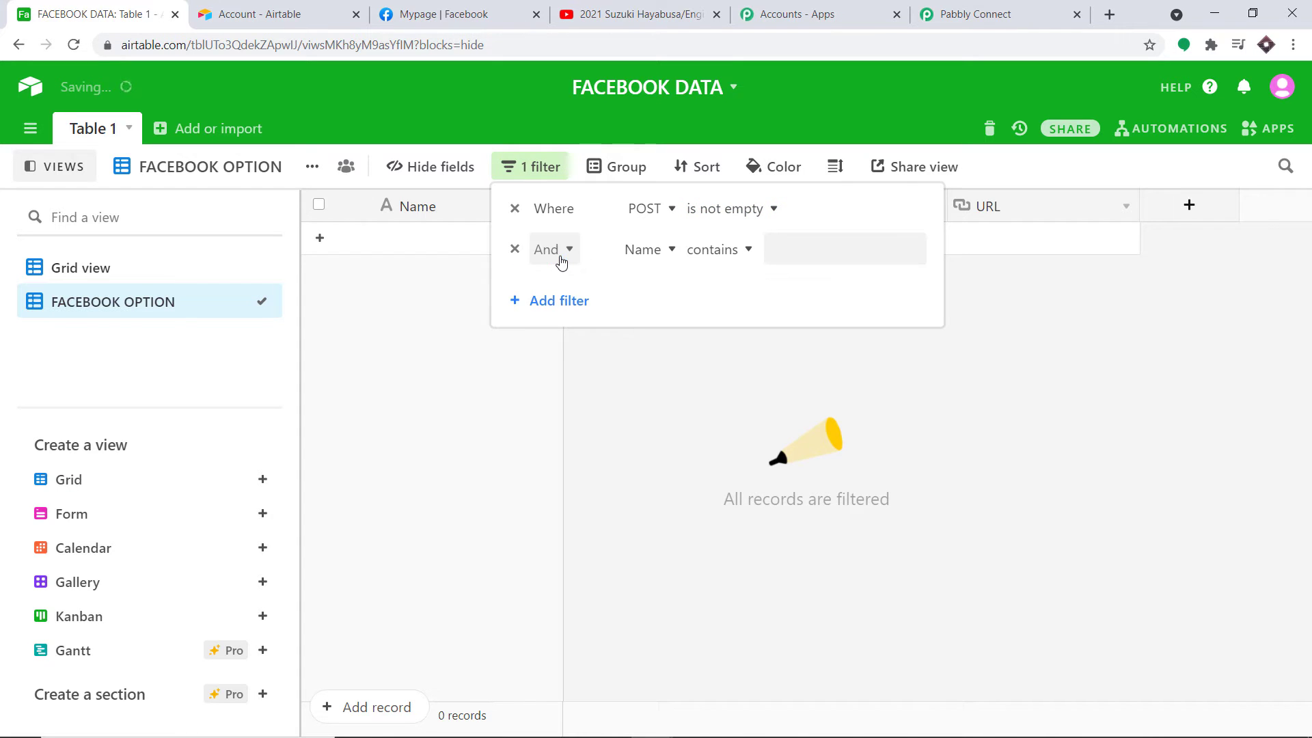
{"action": "left_click", "coordinate": [666, 253]}
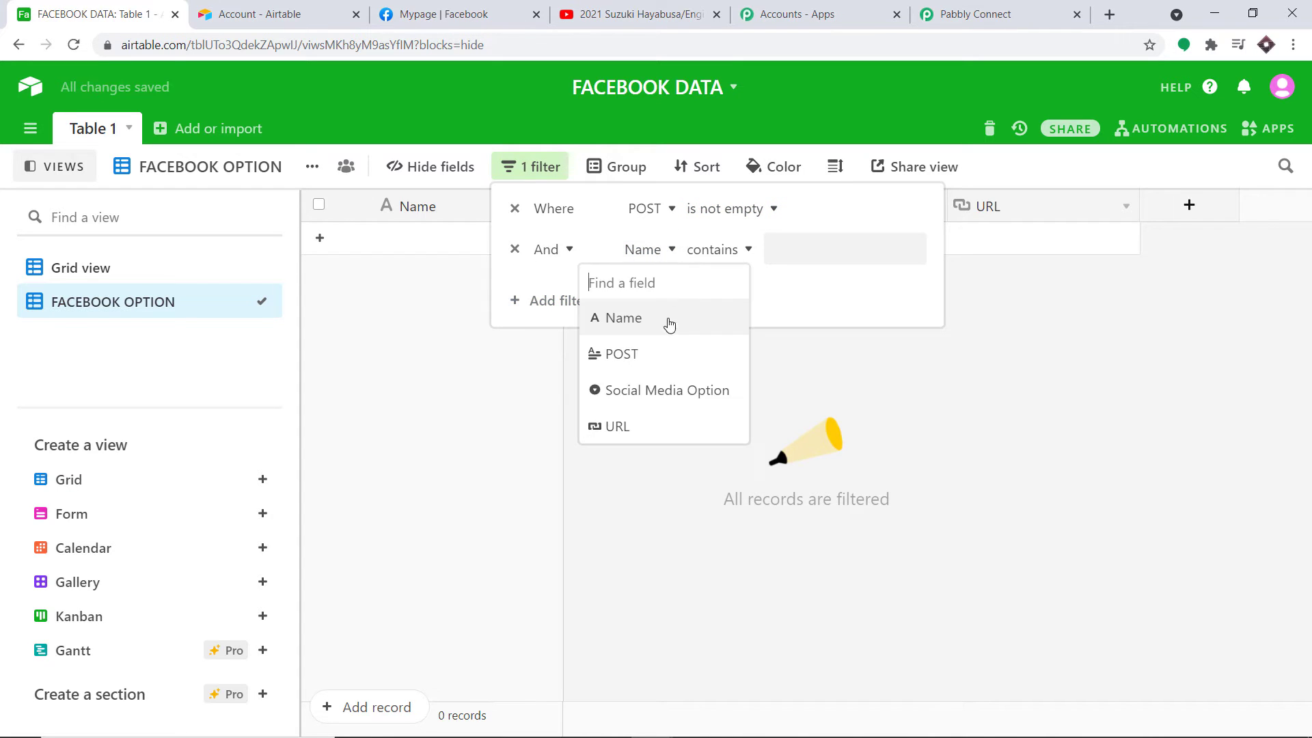
{"action": "left_click", "coordinate": [653, 391]}
{"action": "left_click", "coordinate": [818, 248]}
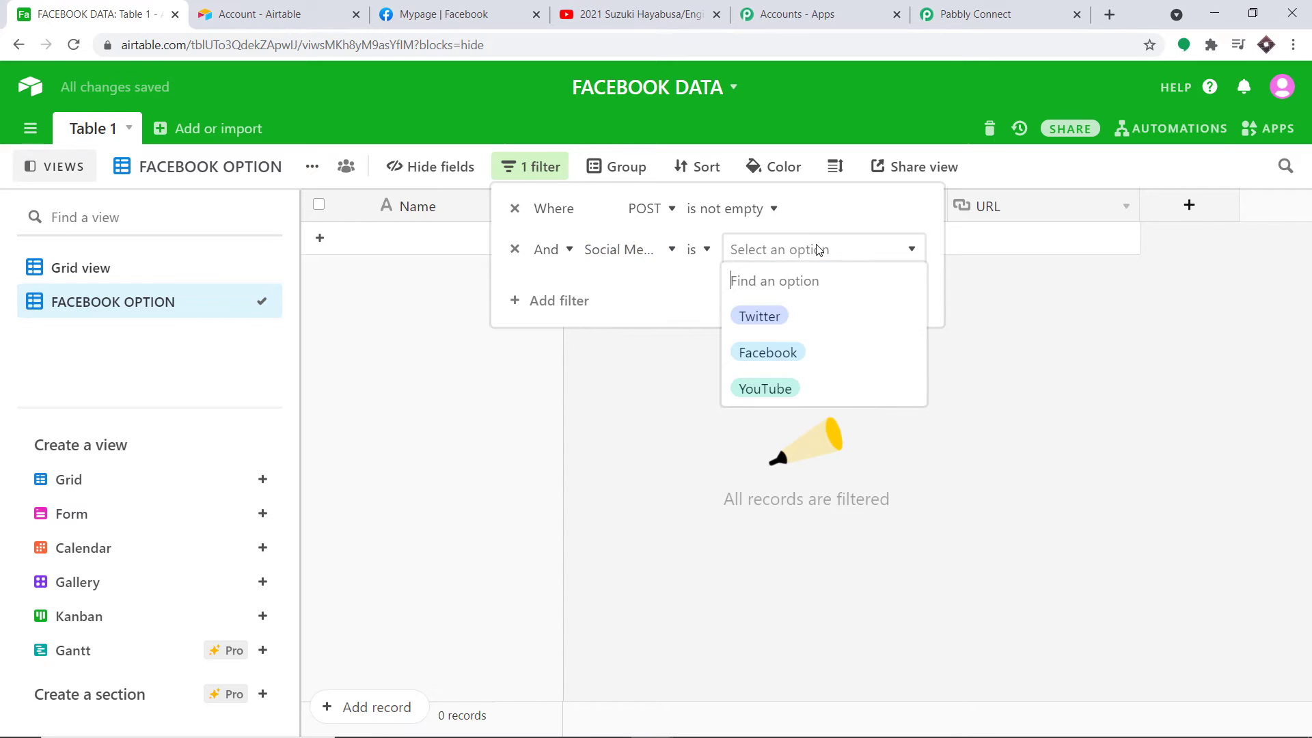
{"action": "left_click", "coordinate": [791, 361]}
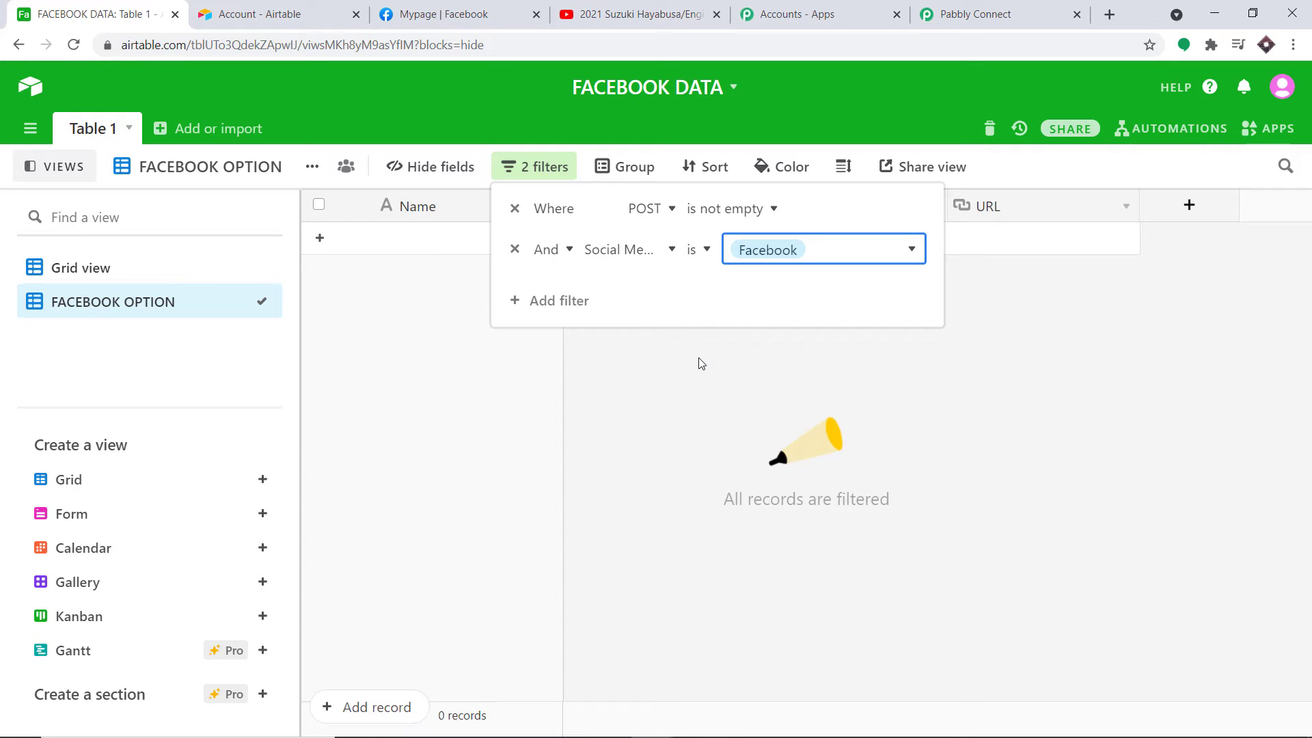
{"action": "left_click", "coordinate": [708, 377]}
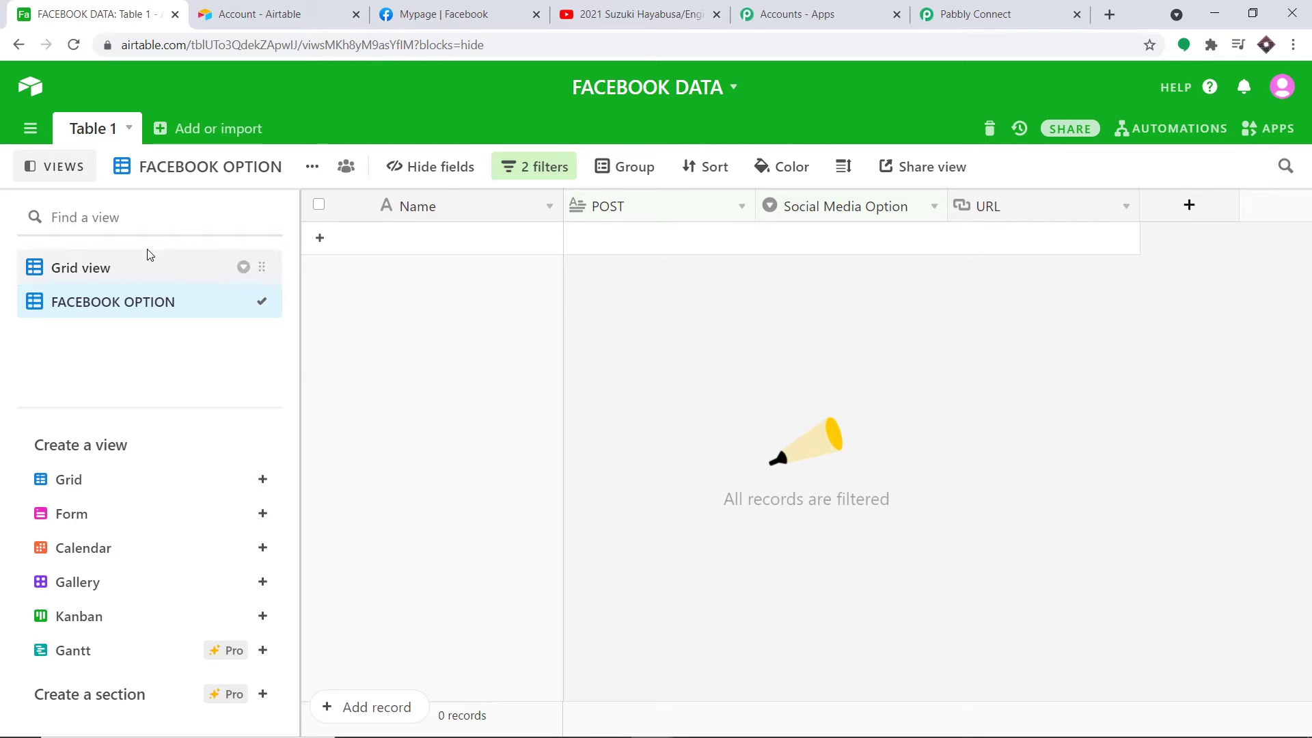
- Switch to Pabbly Connect, refresh the Airtable trigger's base list and select FACEBOOK DATA as the base
{"action": "left_click", "coordinate": [943, 7]}
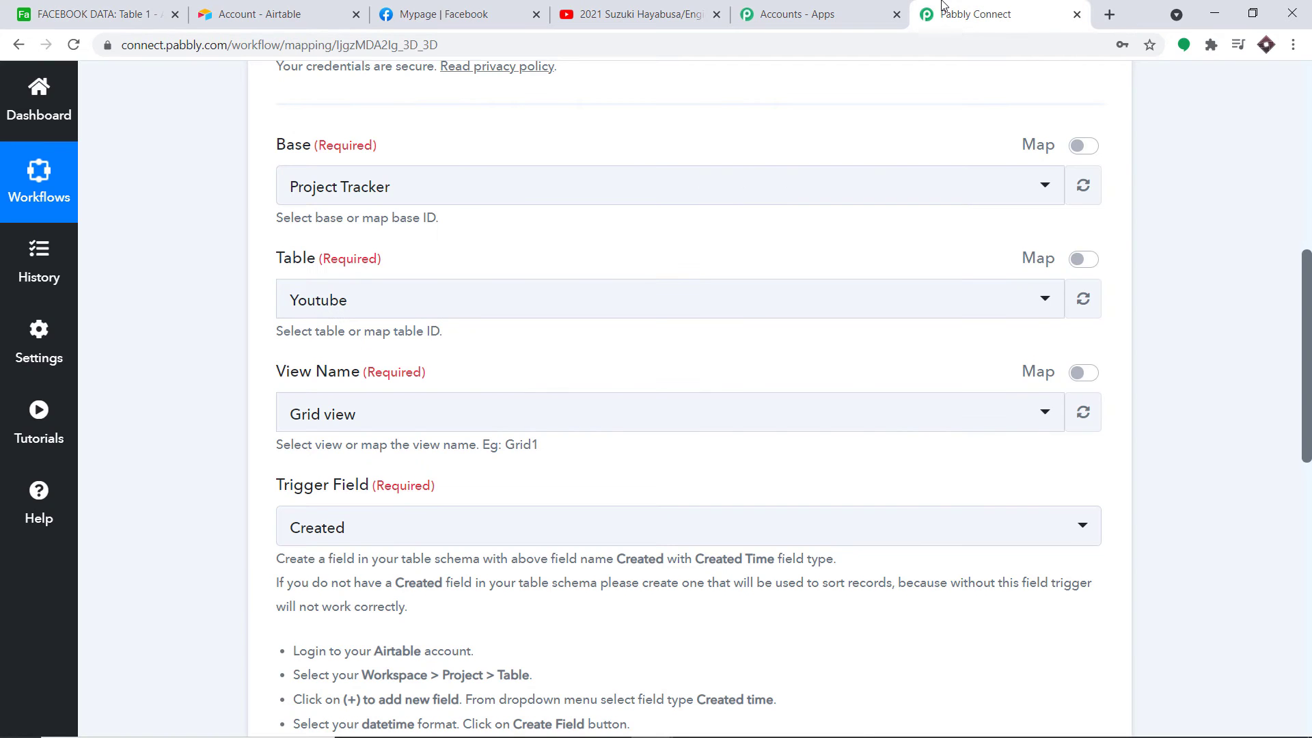
{"action": "left_click", "coordinate": [1083, 190]}
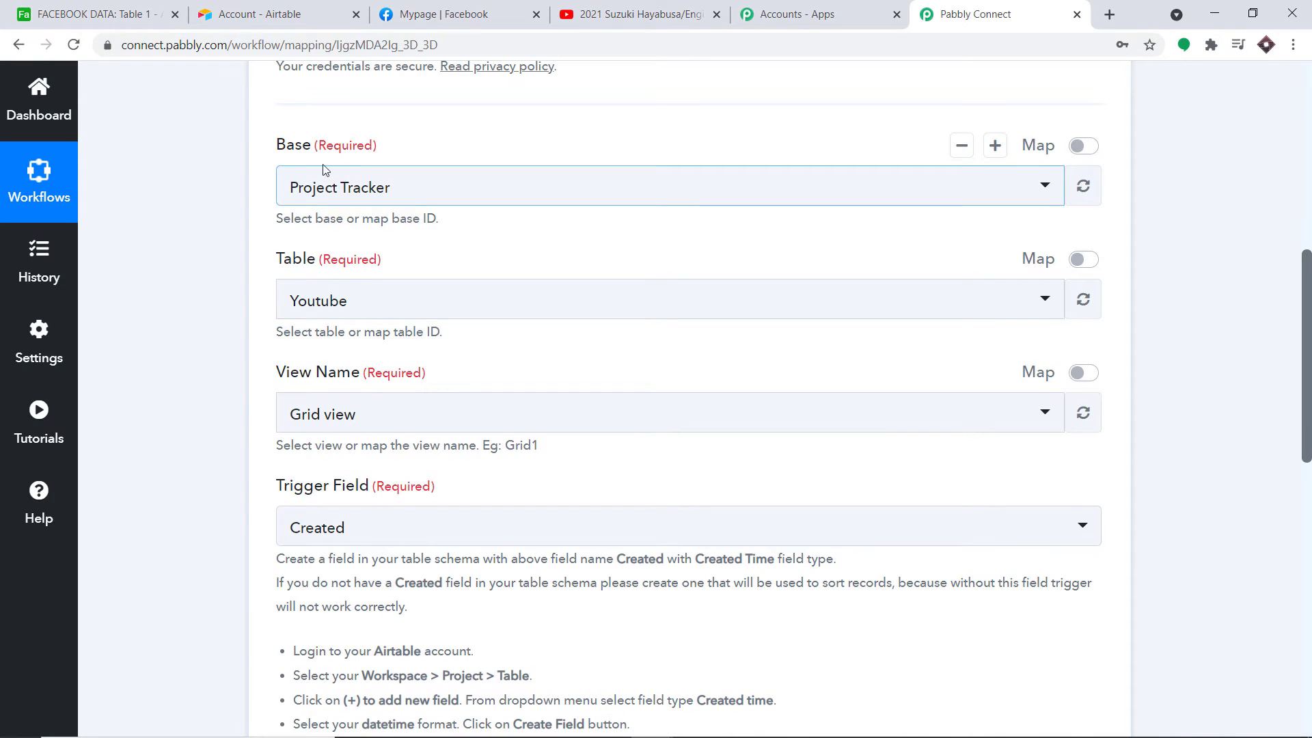
{"action": "left_click", "coordinate": [431, 190]}
{"action": "scroll", "coordinate": [428, 354], "scroll_direction": "down", "scroll_amount": 9}
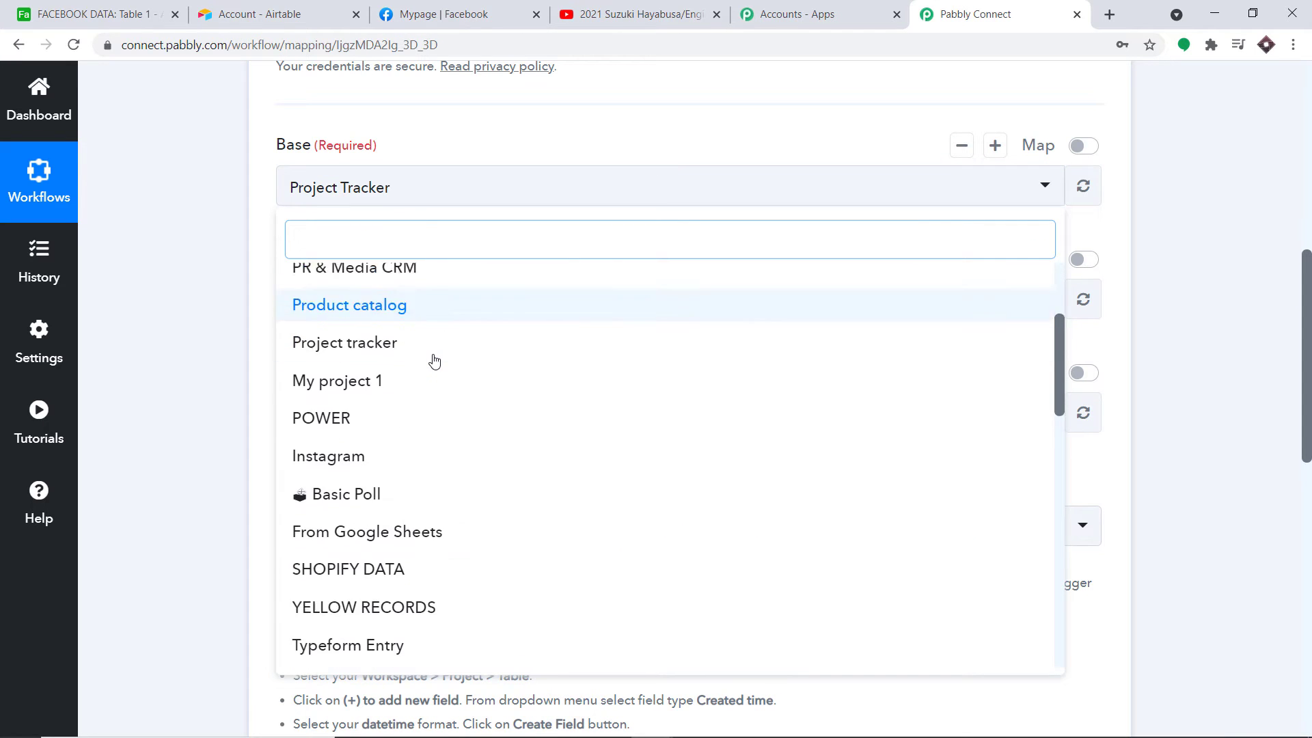
{"action": "scroll", "coordinate": [434, 360], "scroll_direction": "down", "scroll_amount": 8}
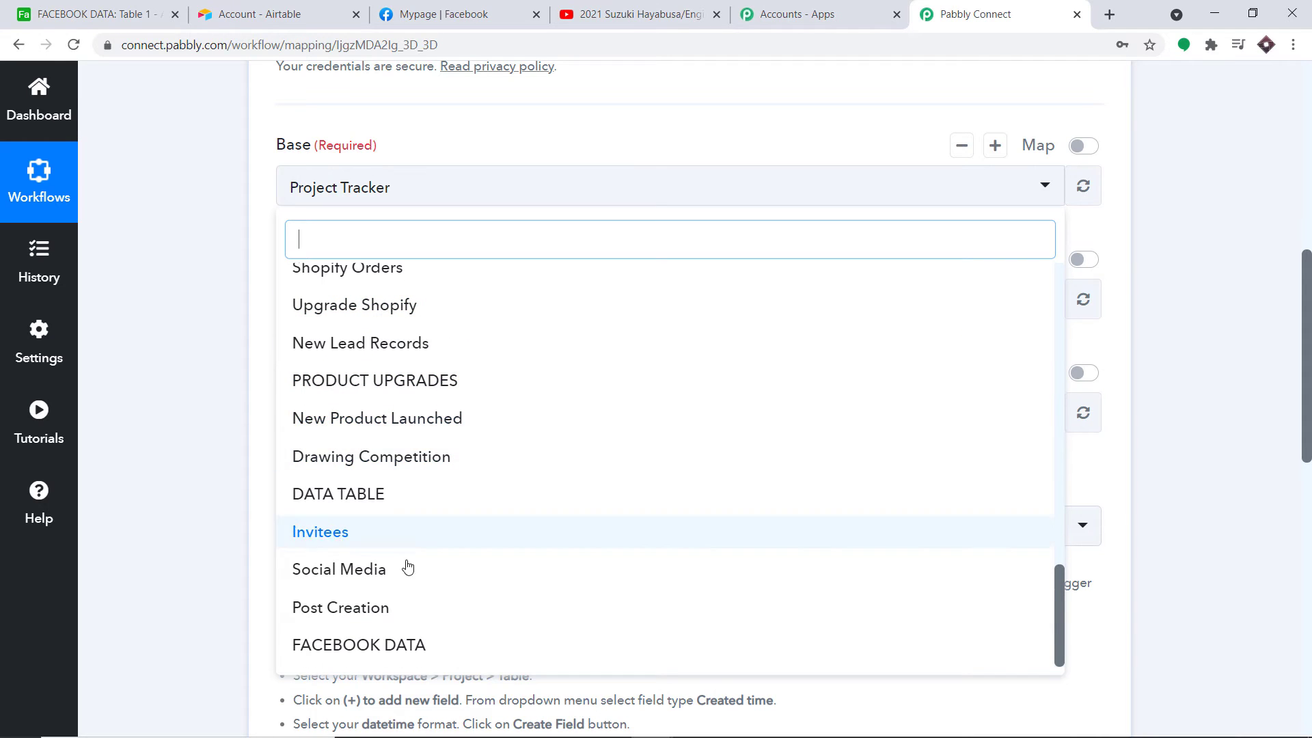
{"action": "left_click", "coordinate": [407, 646]}
- Check the base's table and views in Airtable, and set the Pabbly Connect trigger's View Name to FACEBOOK OPTION
{"action": "left_click", "coordinate": [96, 14]}
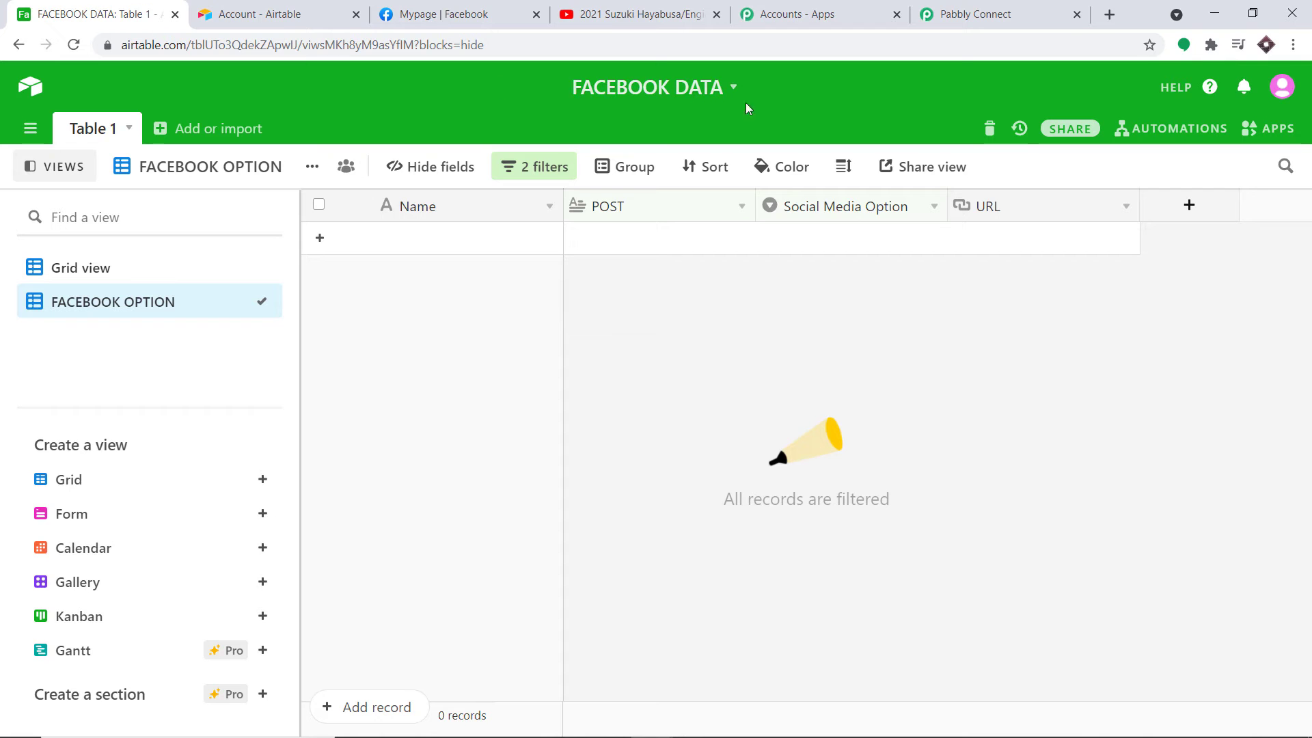
{"action": "left_click", "coordinate": [957, 15]}
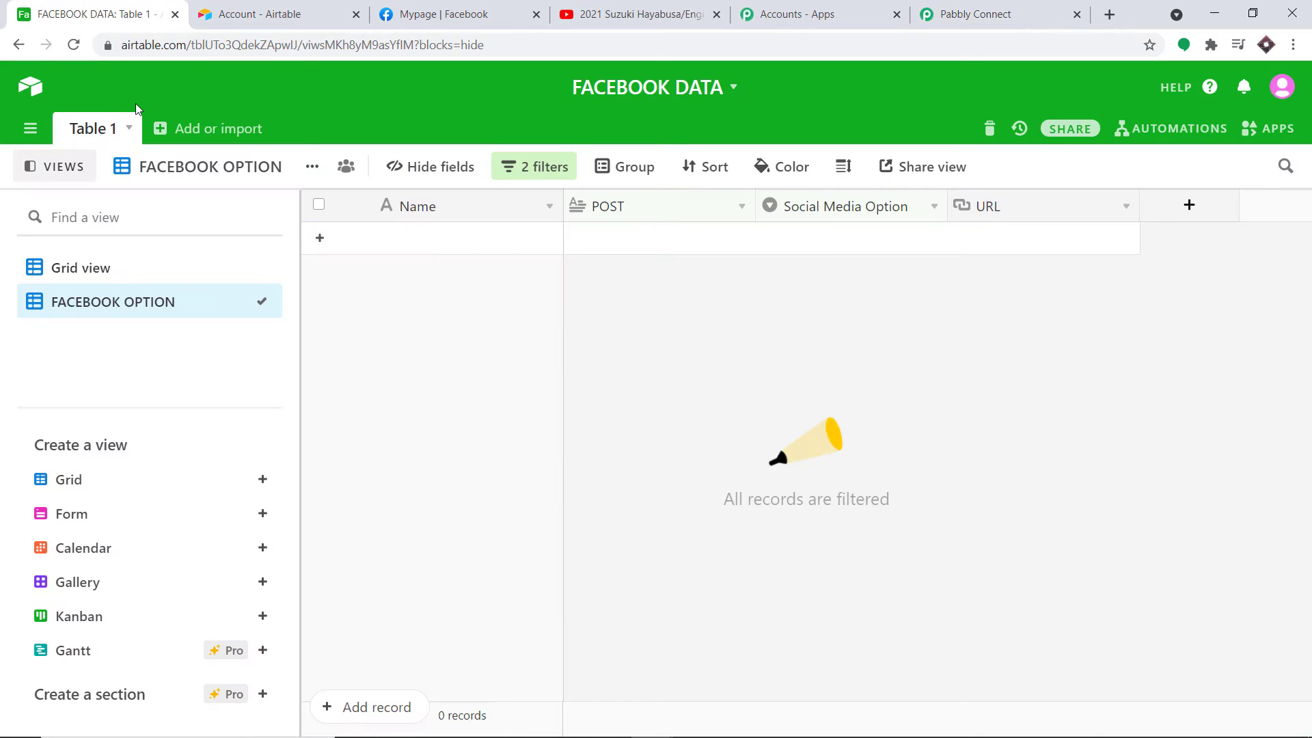
{"action": "left_click", "coordinate": [96, 14]}
{"action": "left_click", "coordinate": [977, 14]}
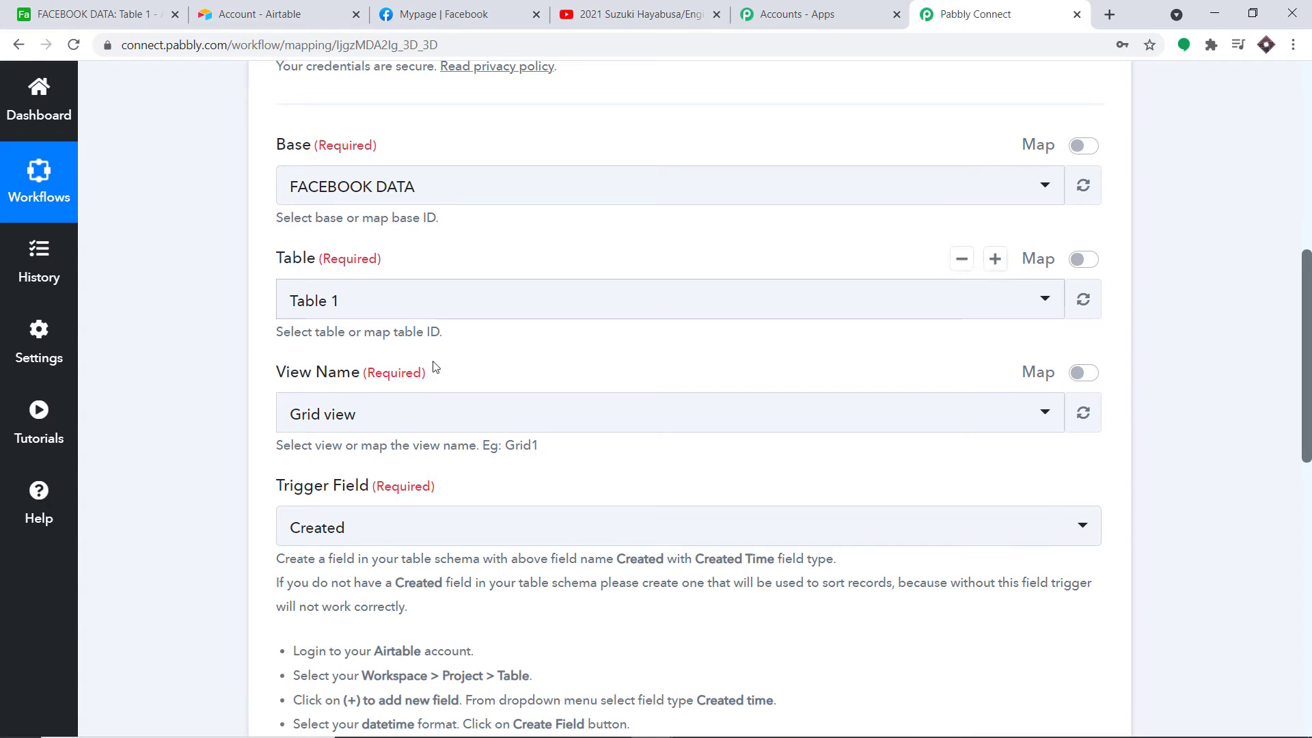
{"action": "left_click", "coordinate": [103, 14]}
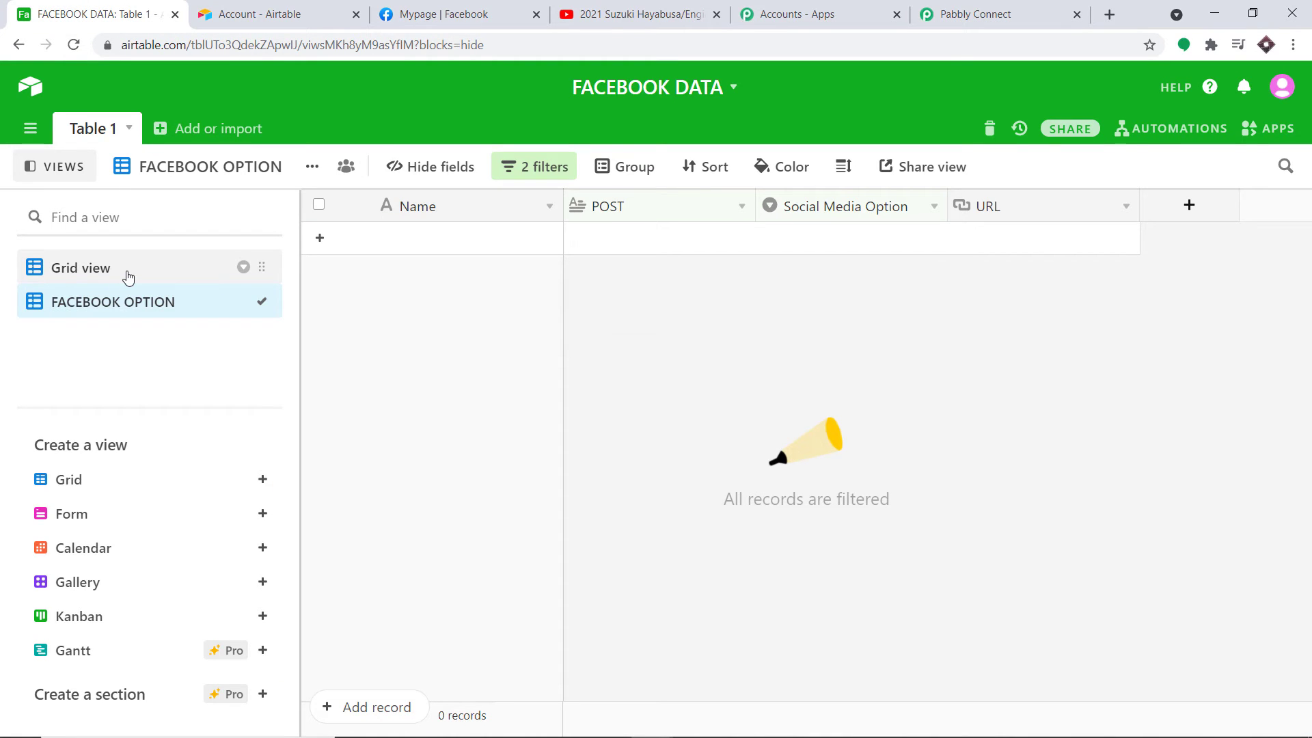
{"action": "left_click", "coordinate": [977, 14]}
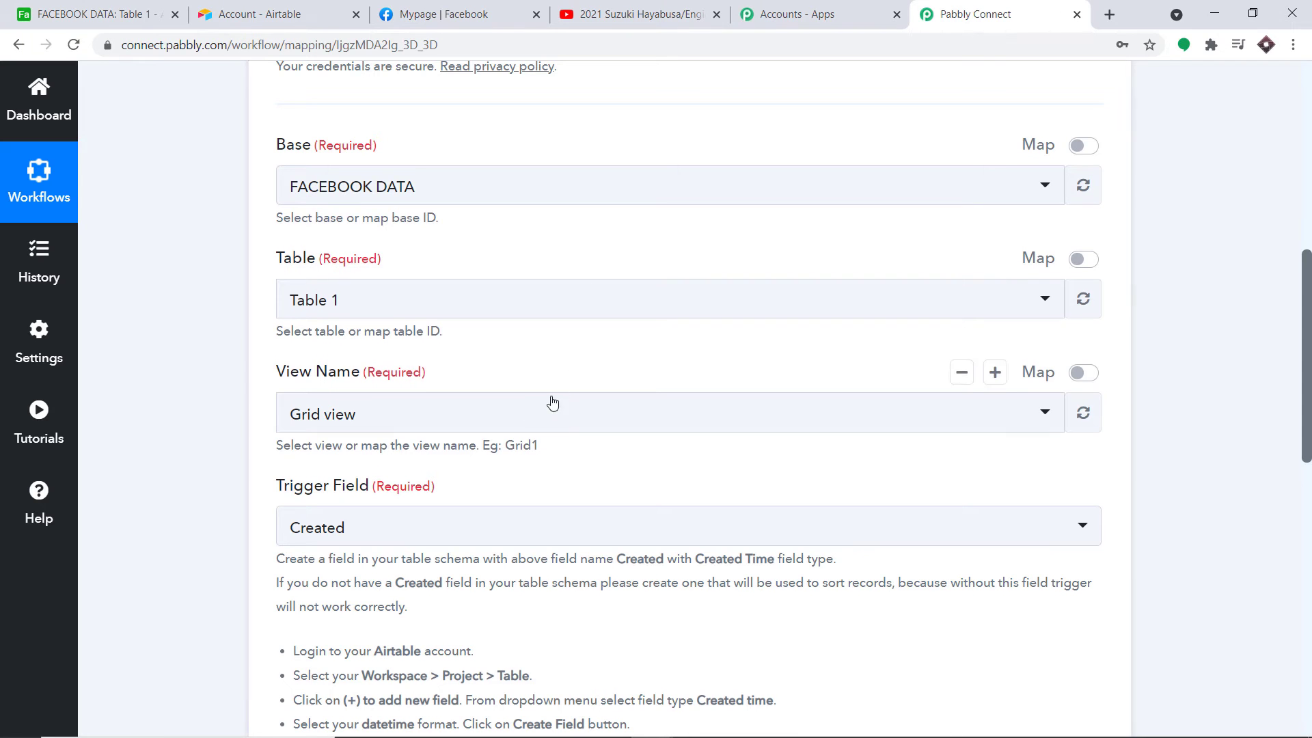
{"action": "left_click", "coordinate": [548, 417]}
{"action": "left_click", "coordinate": [328, 426]}
{"action": "left_click", "coordinate": [329, 426]}
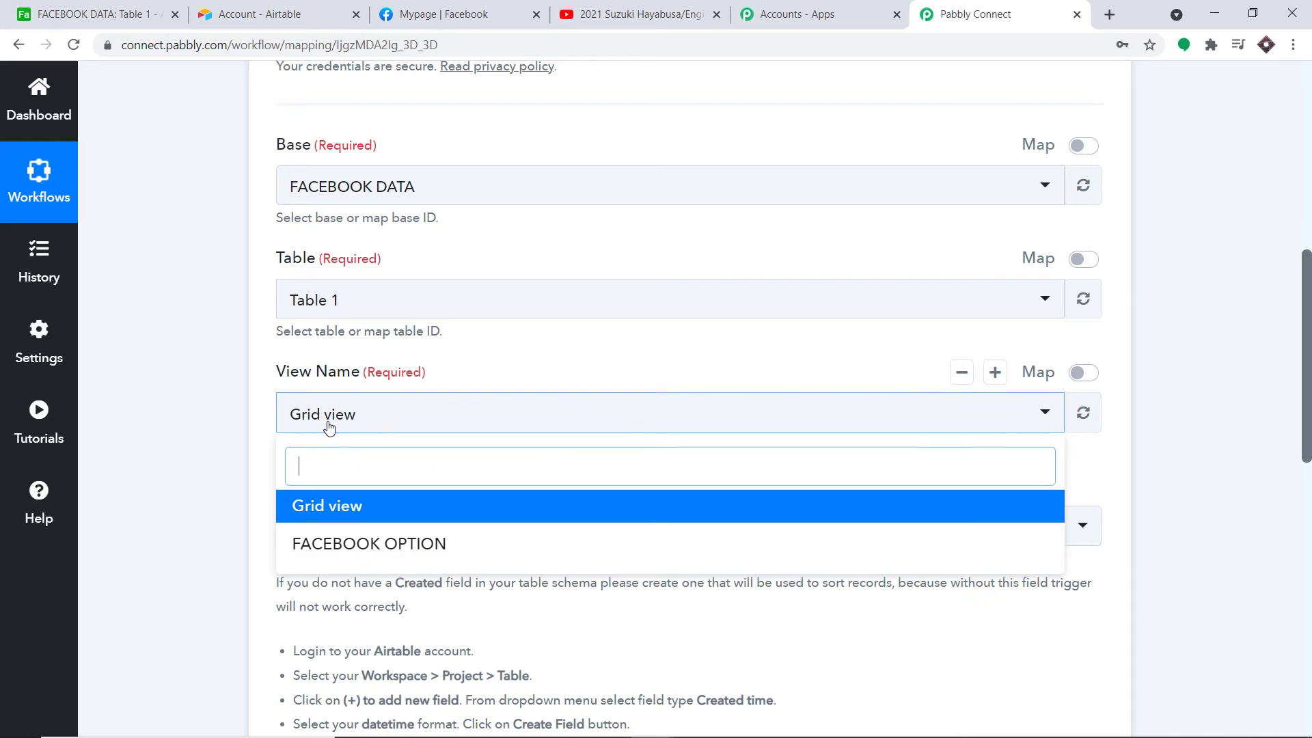
{"action": "left_click", "coordinate": [352, 547]}
- Review the trigger field instructions, switch to Airtable and start adding a new field in the Grid view
{"action": "scroll", "coordinate": [565, 389], "scroll_direction": "down", "scroll_amount": 1}
{"action": "scroll", "coordinate": [565, 389], "scroll_direction": "down", "scroll_amount": 1}
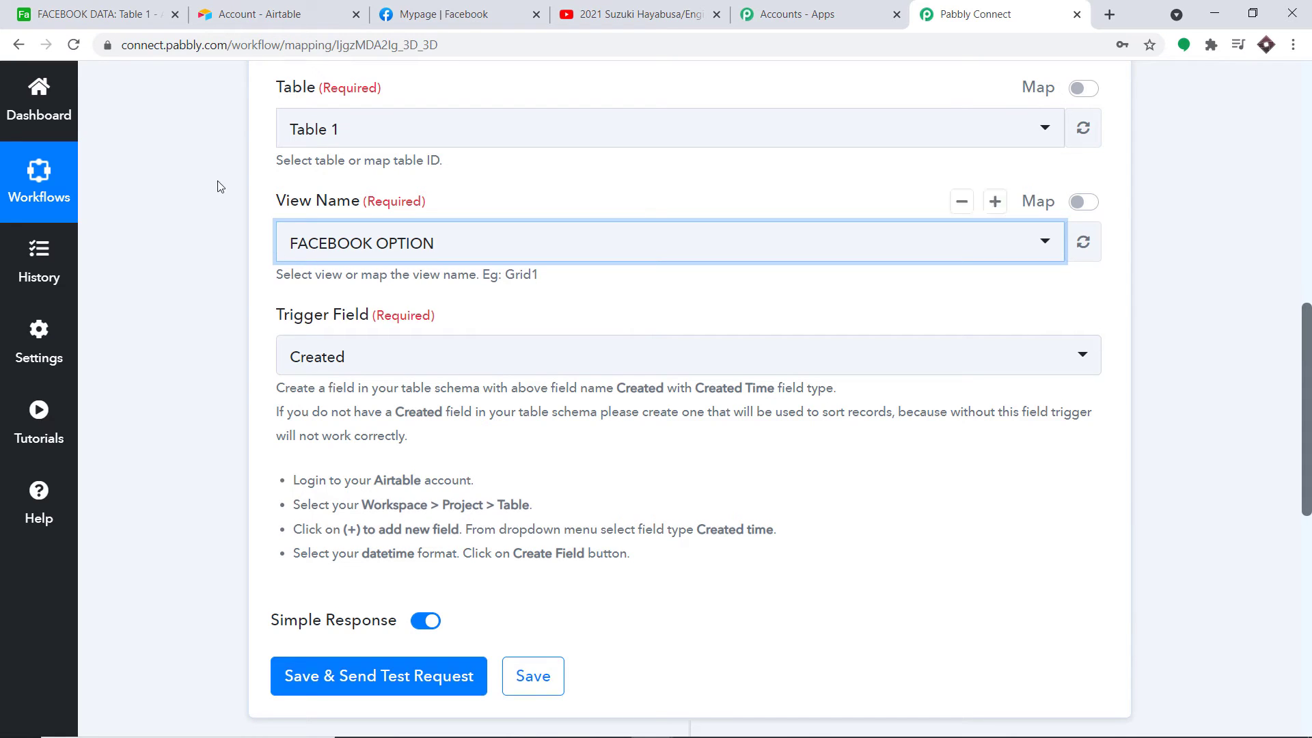
{"action": "left_click", "coordinate": [106, 5]}
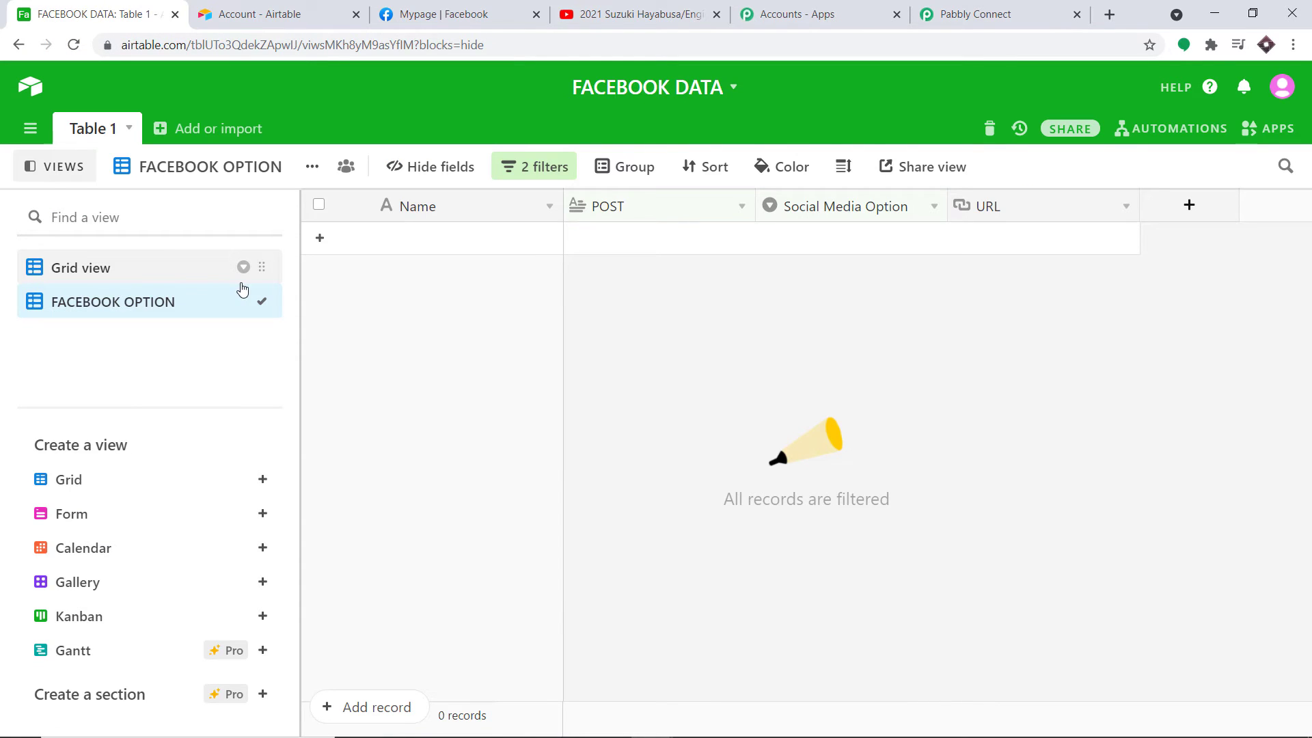
{"action": "left_click", "coordinate": [129, 268]}
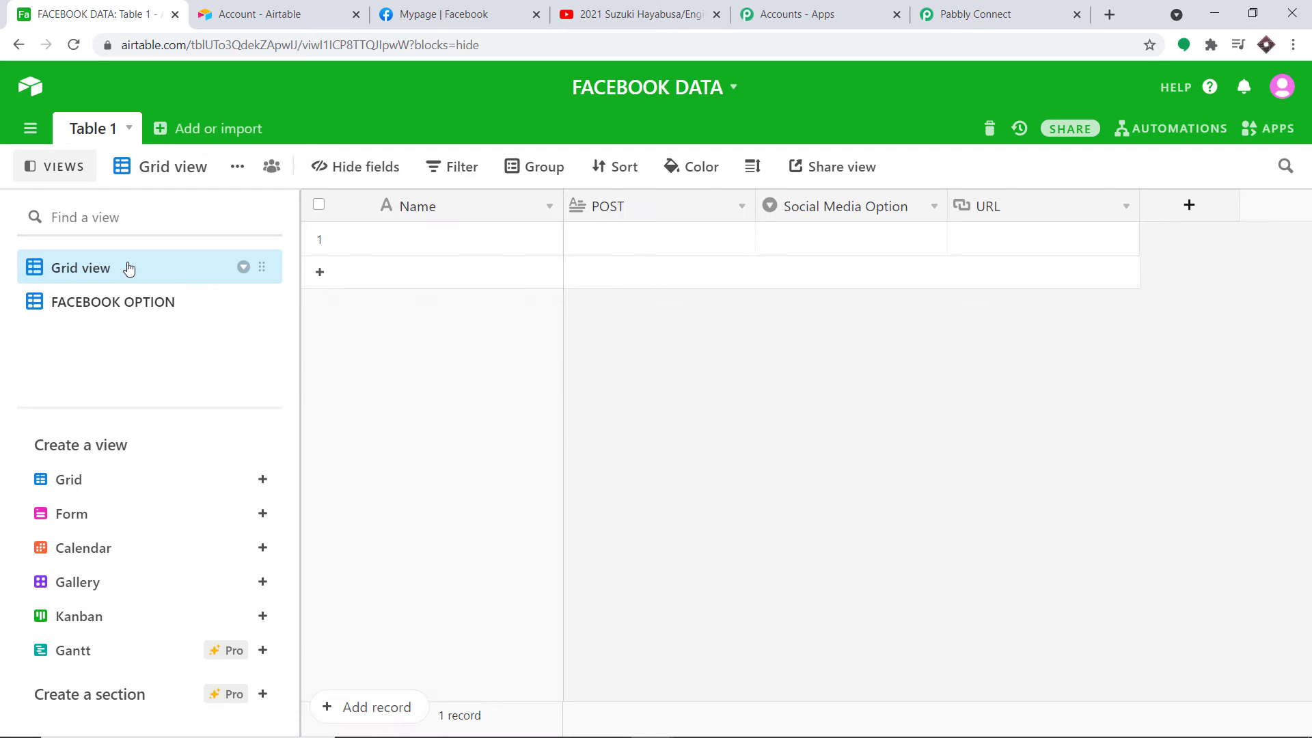
{"action": "left_click", "coordinate": [1188, 206]}
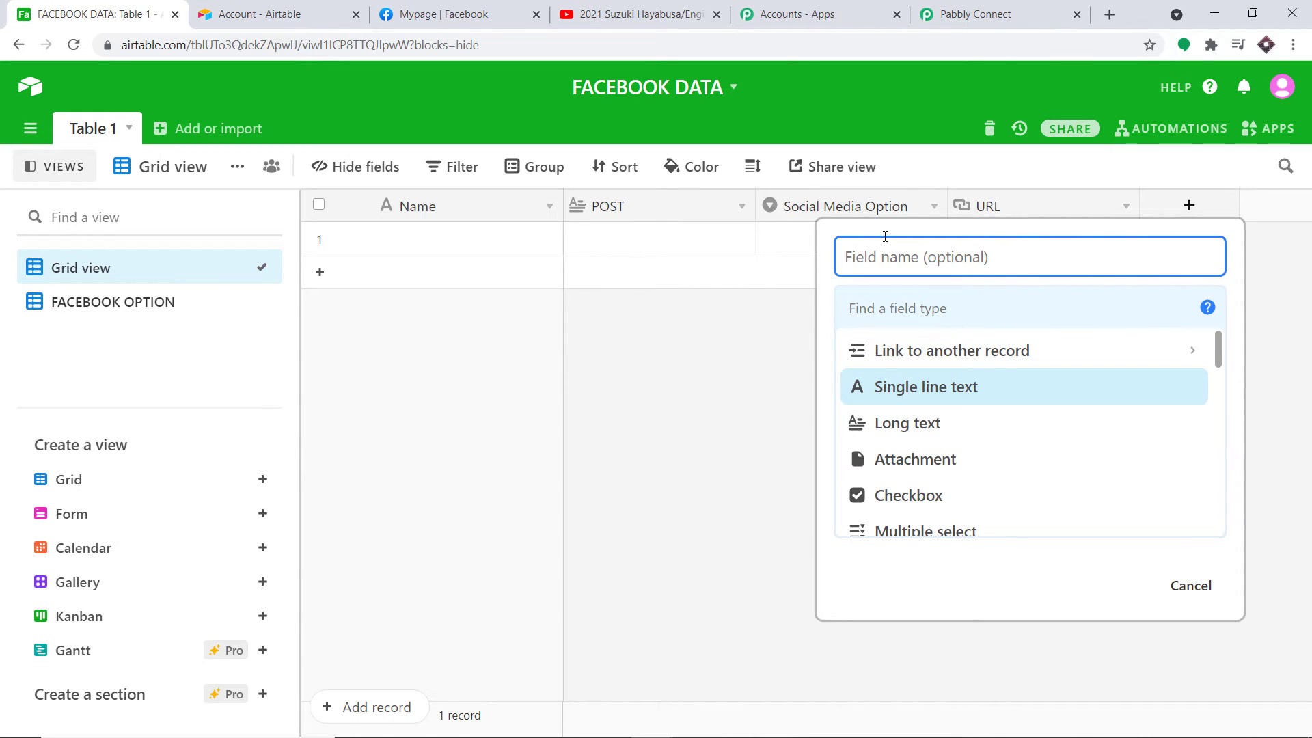
- Copy the field name "Created" from the Pabbly Connect trigger instructions and use it to name the new Airtable field
{"action": "left_click", "coordinate": [977, 26]}
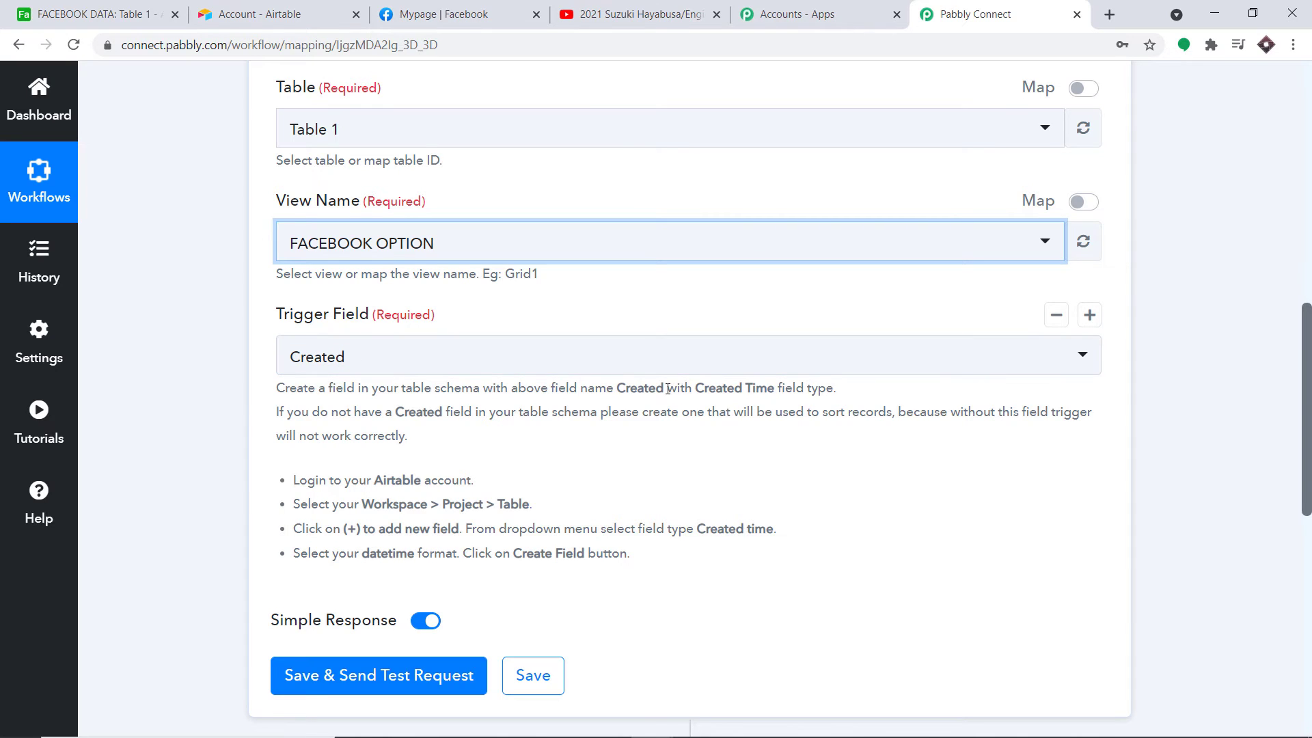
{"action": "left_click_drag", "start_coordinate": [668, 389], "coordinate": [615, 387]}
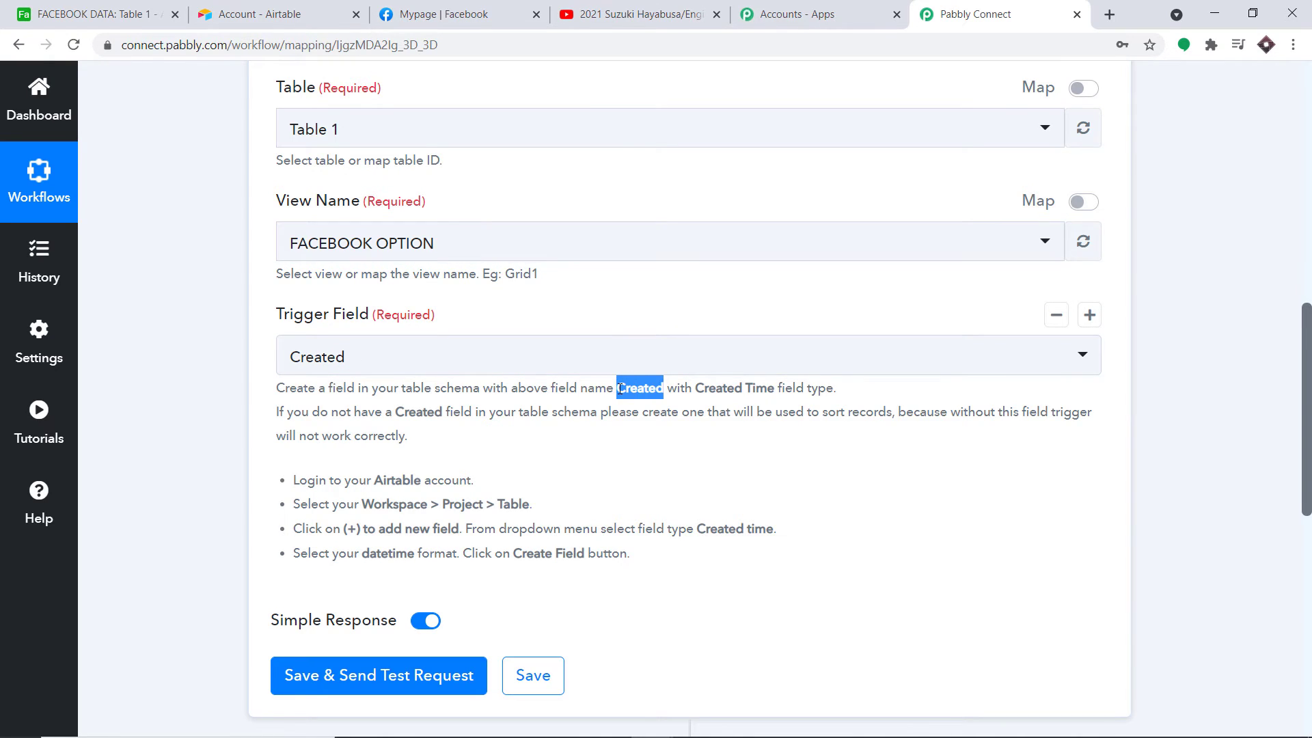
{"action": "right_click", "coordinate": [620, 389]}
{"action": "left_click", "coordinate": [649, 403]}
{"action": "left_click", "coordinate": [136, 15]}
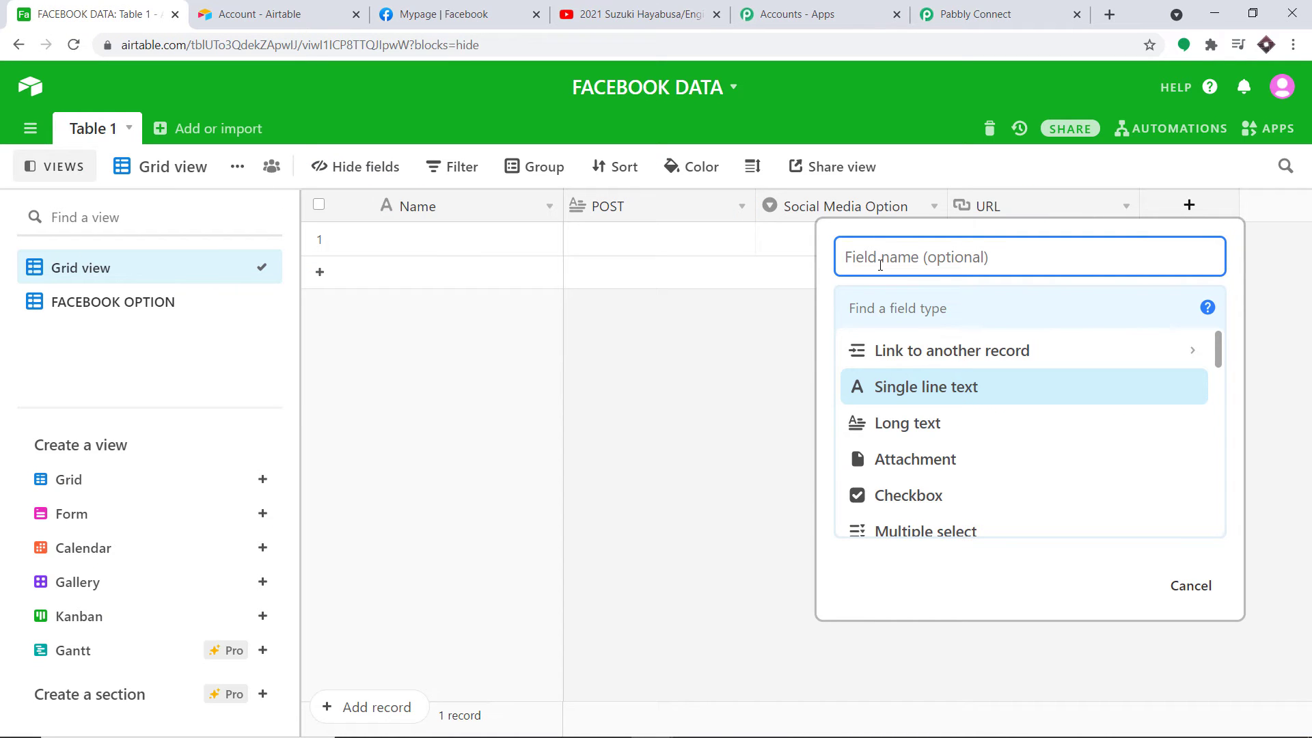
{"action": "key", "text": "ctrl+v"}
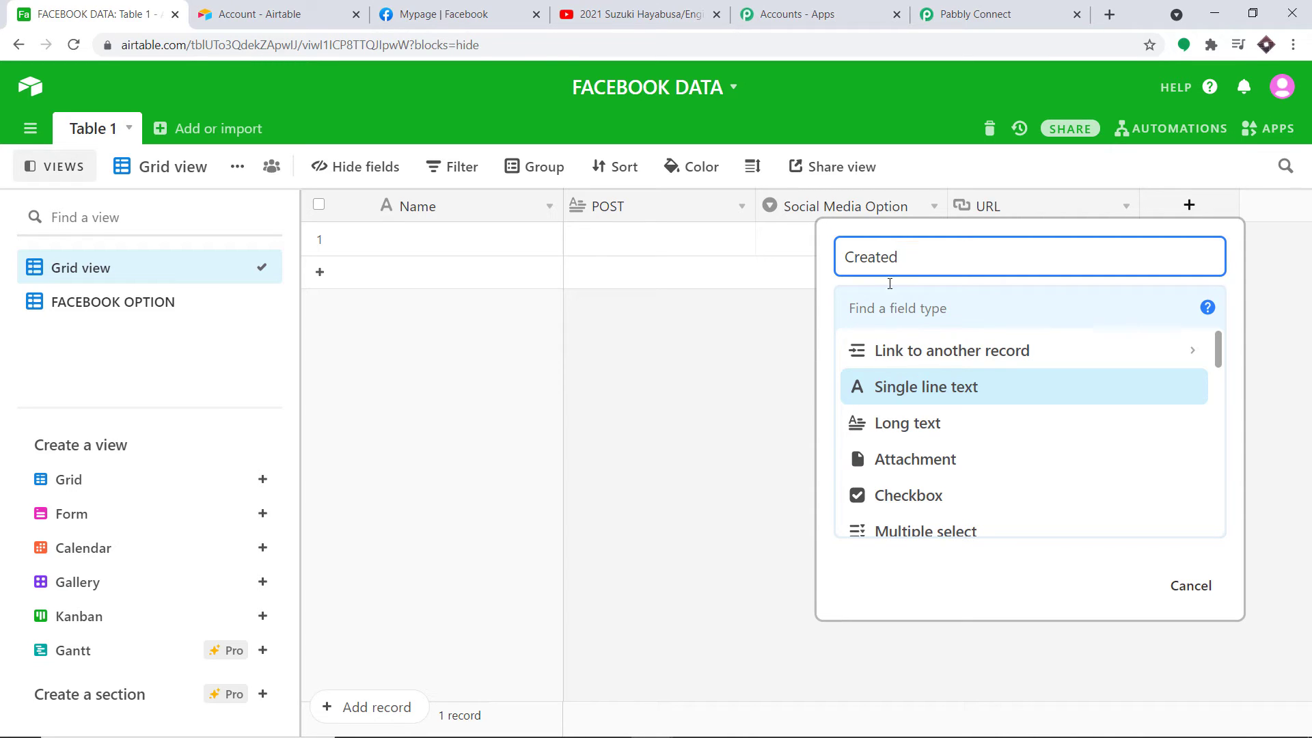
- Check the required field type in the Pabbly Connect trigger instructions, and set the new Airtable field's type to Created time
{"action": "scroll", "coordinate": [922, 392], "scroll_direction": "down", "scroll_amount": 4}
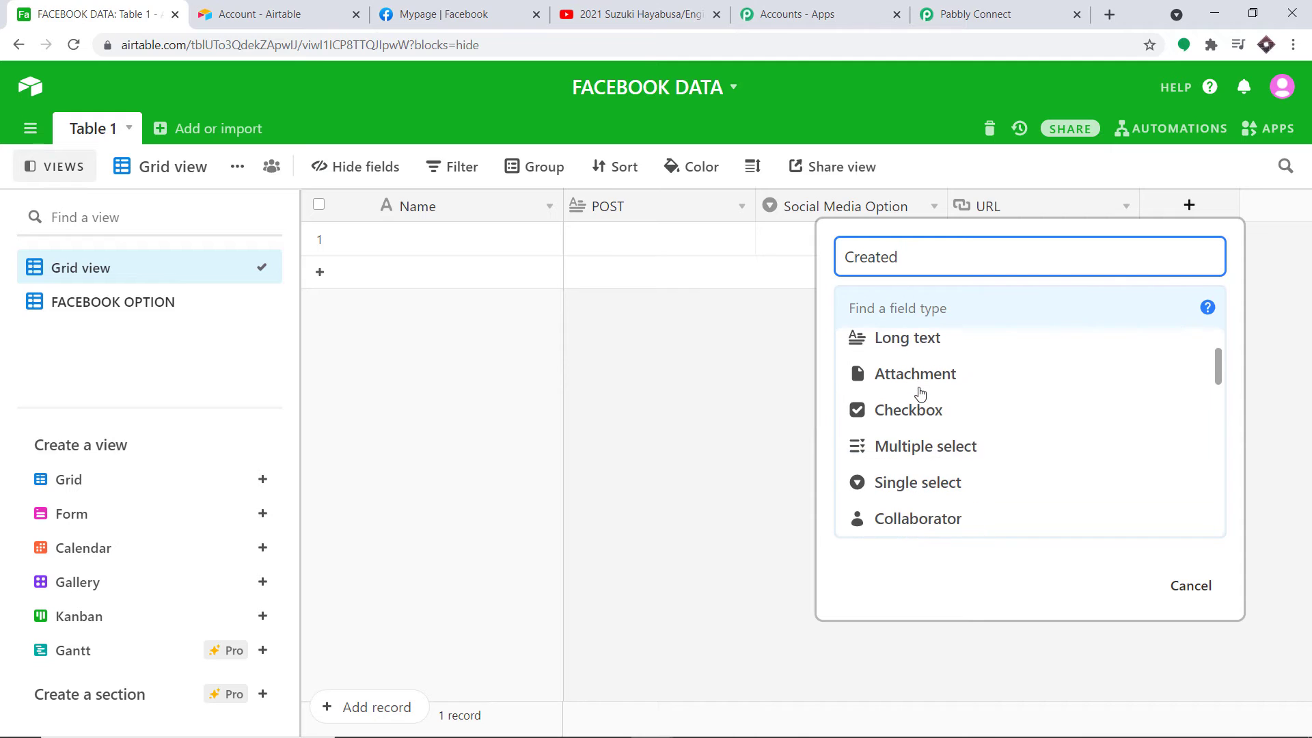
{"action": "scroll", "coordinate": [923, 392], "scroll_direction": "down", "scroll_amount": 5}
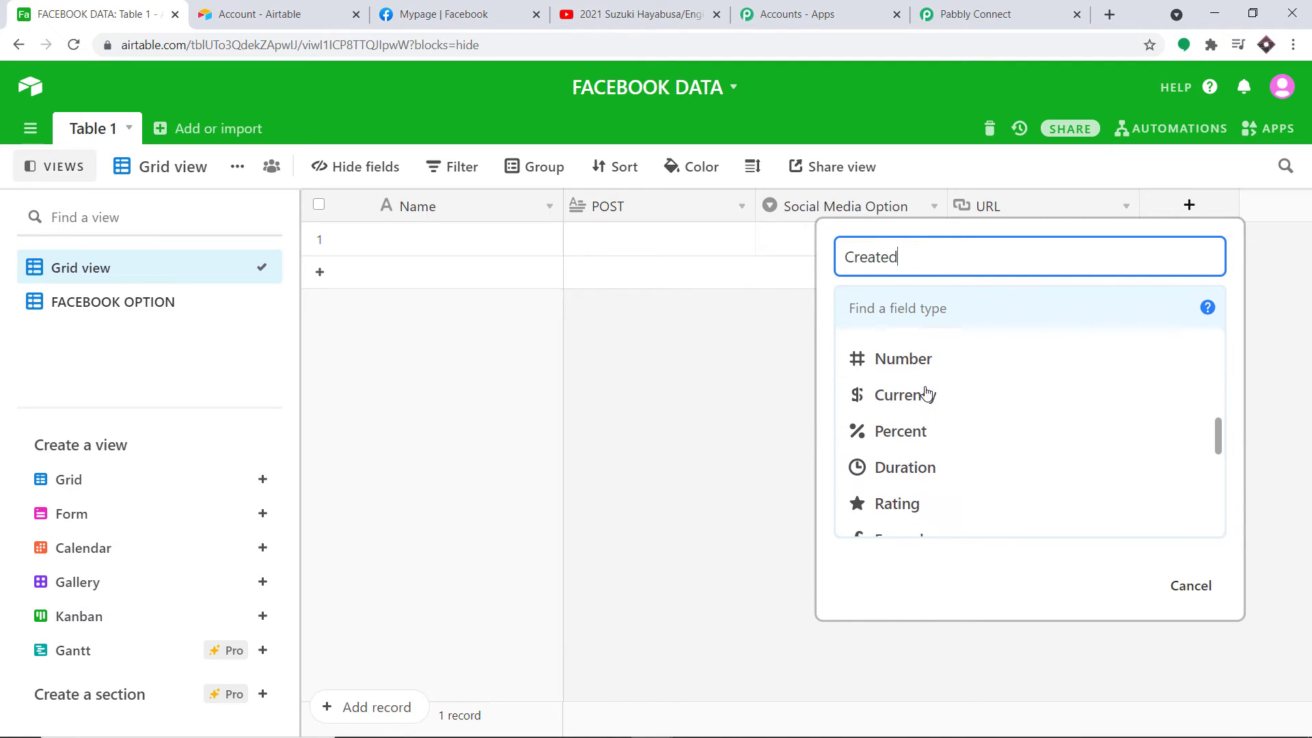
{"action": "scroll", "coordinate": [926, 392], "scroll_direction": "down", "scroll_amount": 3}
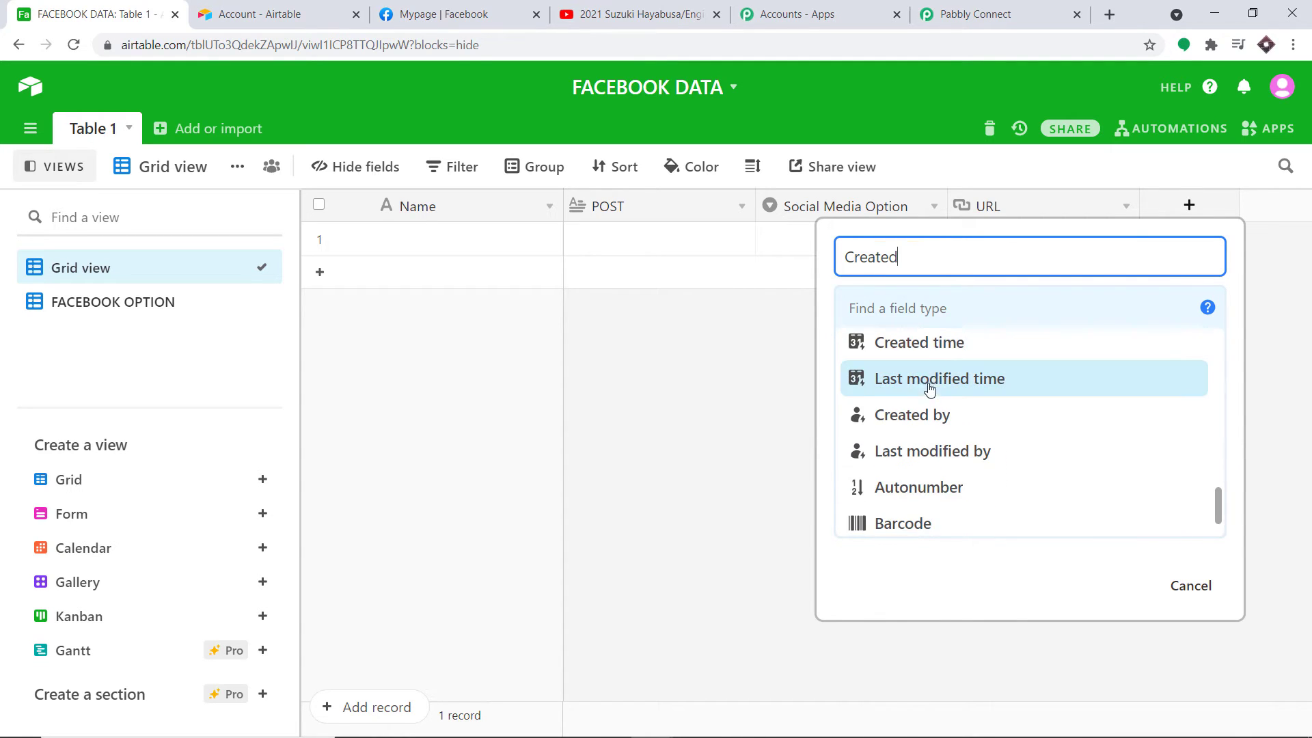
{"action": "left_click", "coordinate": [977, 13]}
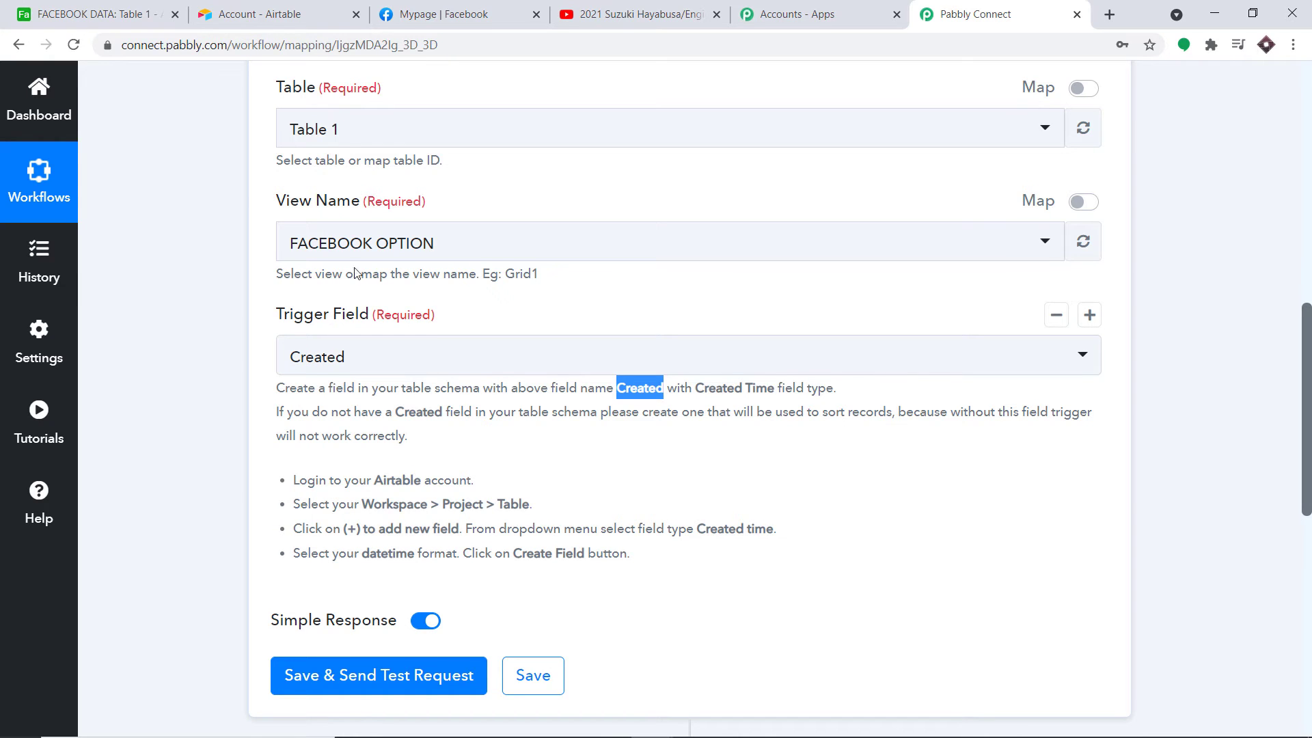
{"action": "left_click", "coordinate": [141, 7]}
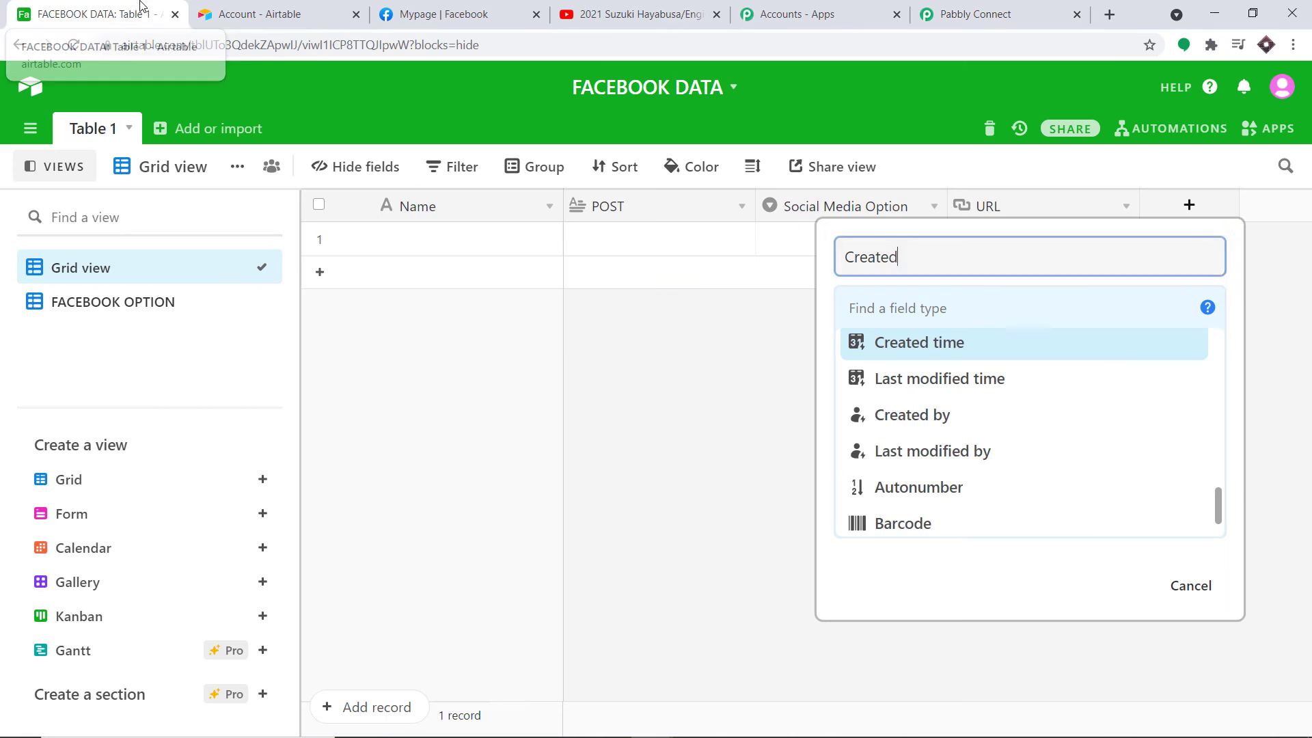
{"action": "left_click", "coordinate": [915, 350]}
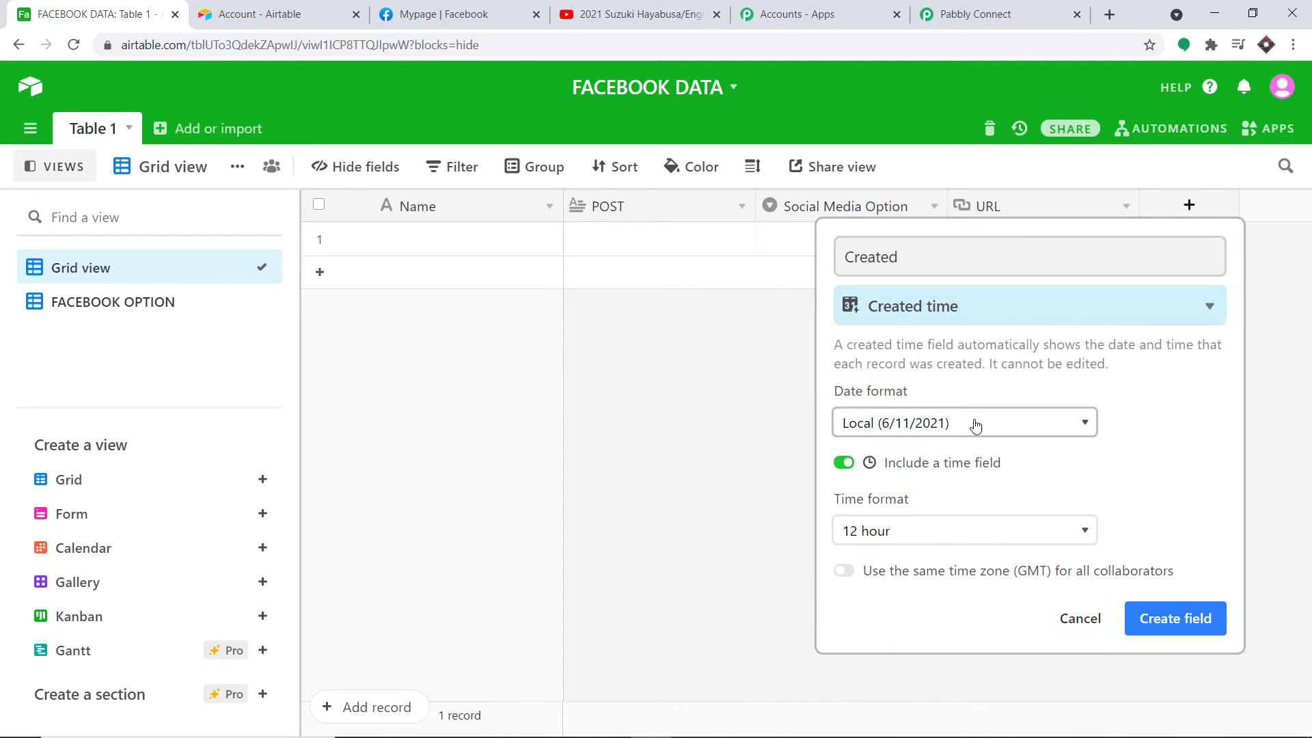
- Set the Created field's date format to ISO and create the field
{"action": "left_click", "coordinate": [1066, 424]}
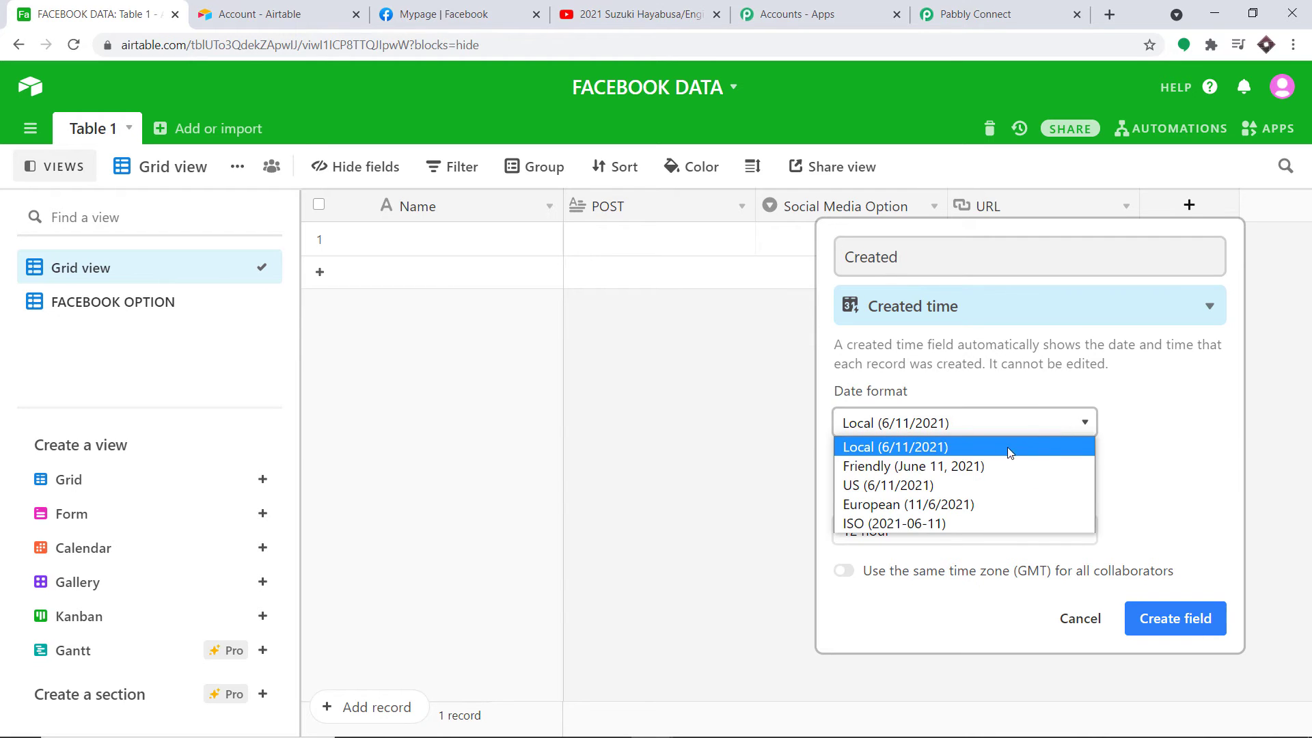
{"action": "left_click", "coordinate": [913, 524]}
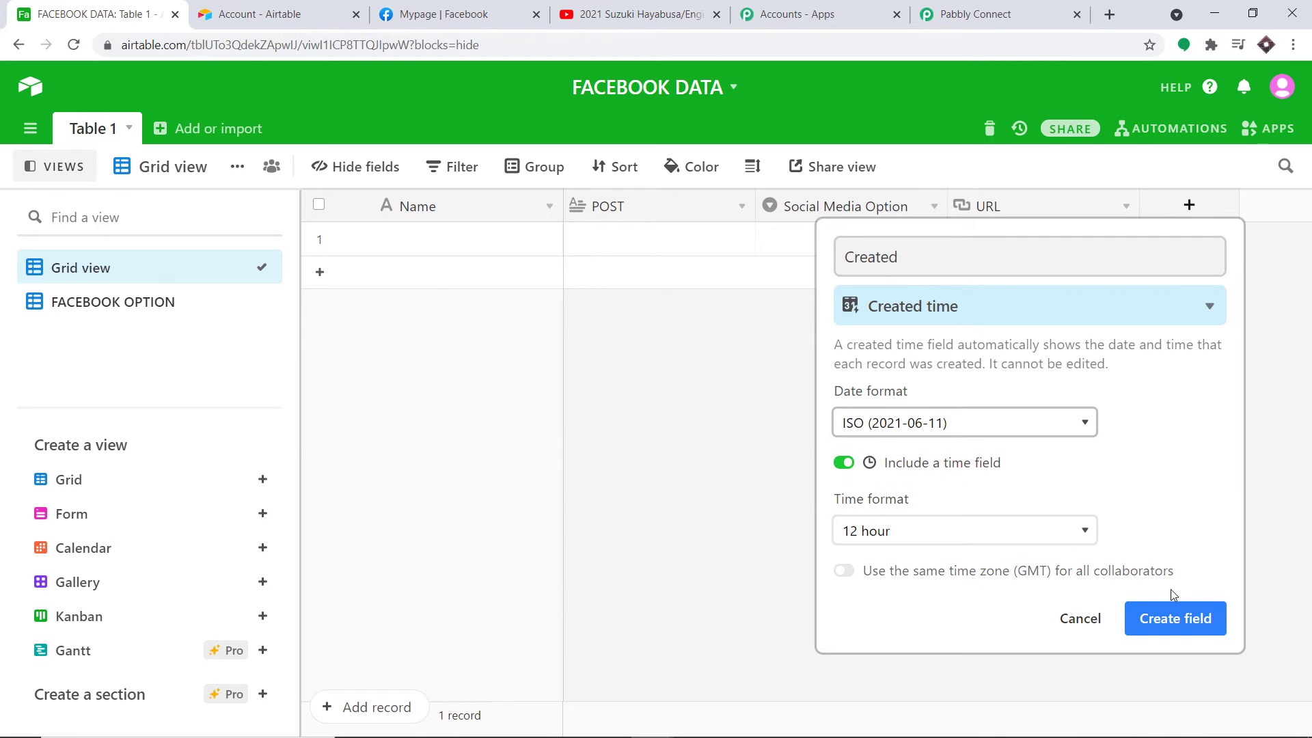
{"action": "left_click", "coordinate": [1177, 622]}
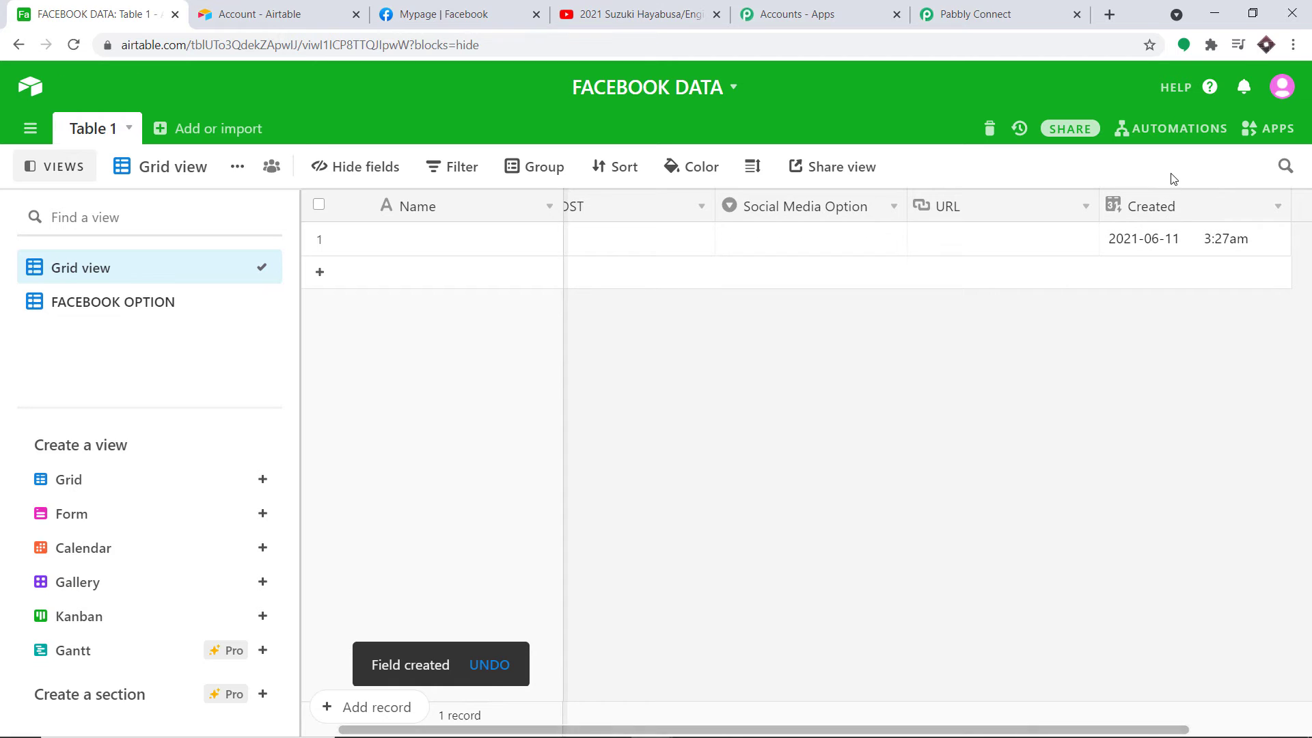
- Check the FACEBOOK OPTION view, return to Grid view, and narrow the Name column while widening the POST column
{"action": "left_click", "coordinate": [133, 301]}
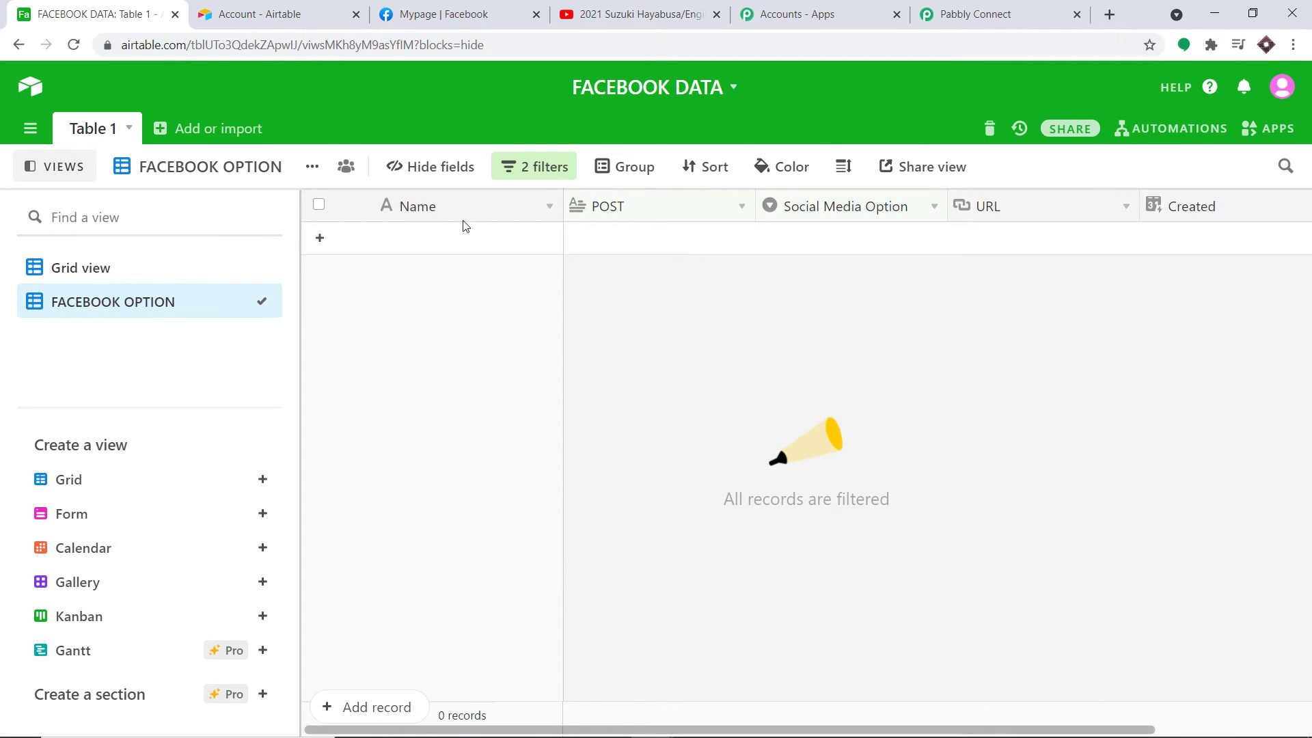
{"action": "left_click", "coordinate": [136, 265]}
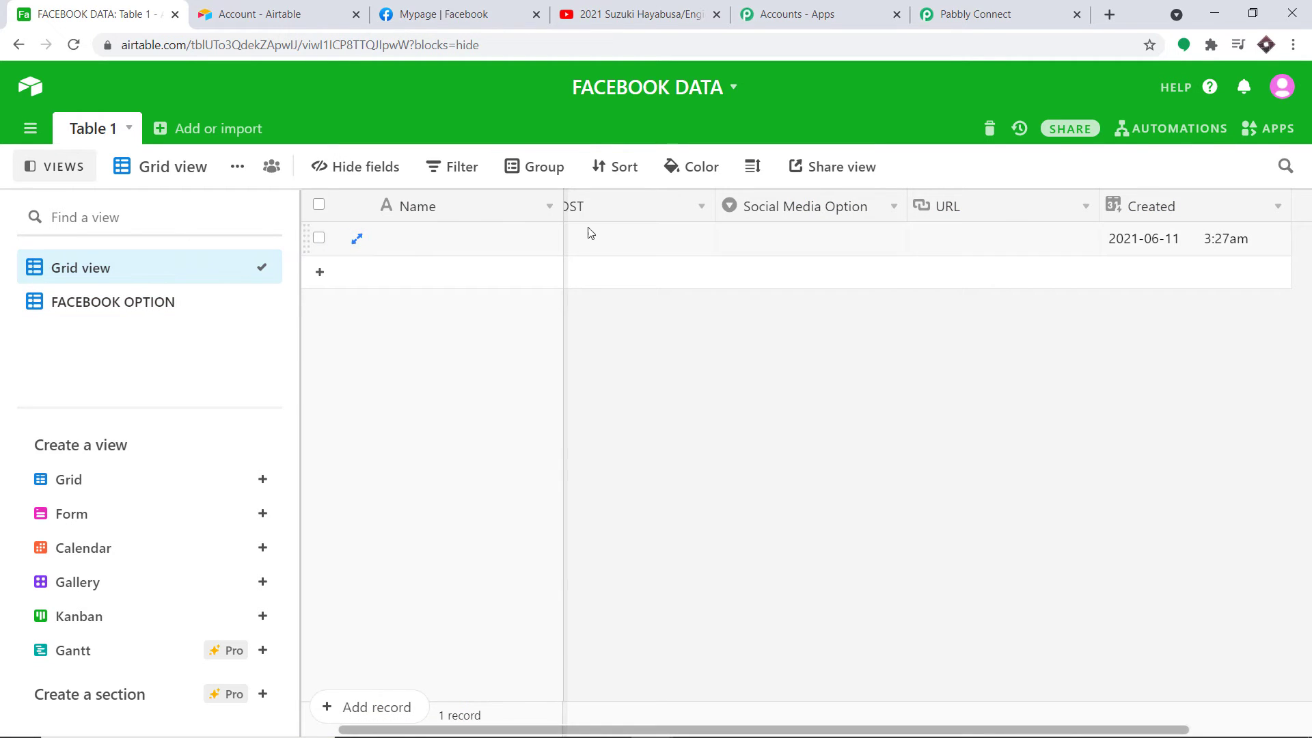
{"action": "left_click_drag", "start_coordinate": [562, 201], "coordinate": [477, 201]}
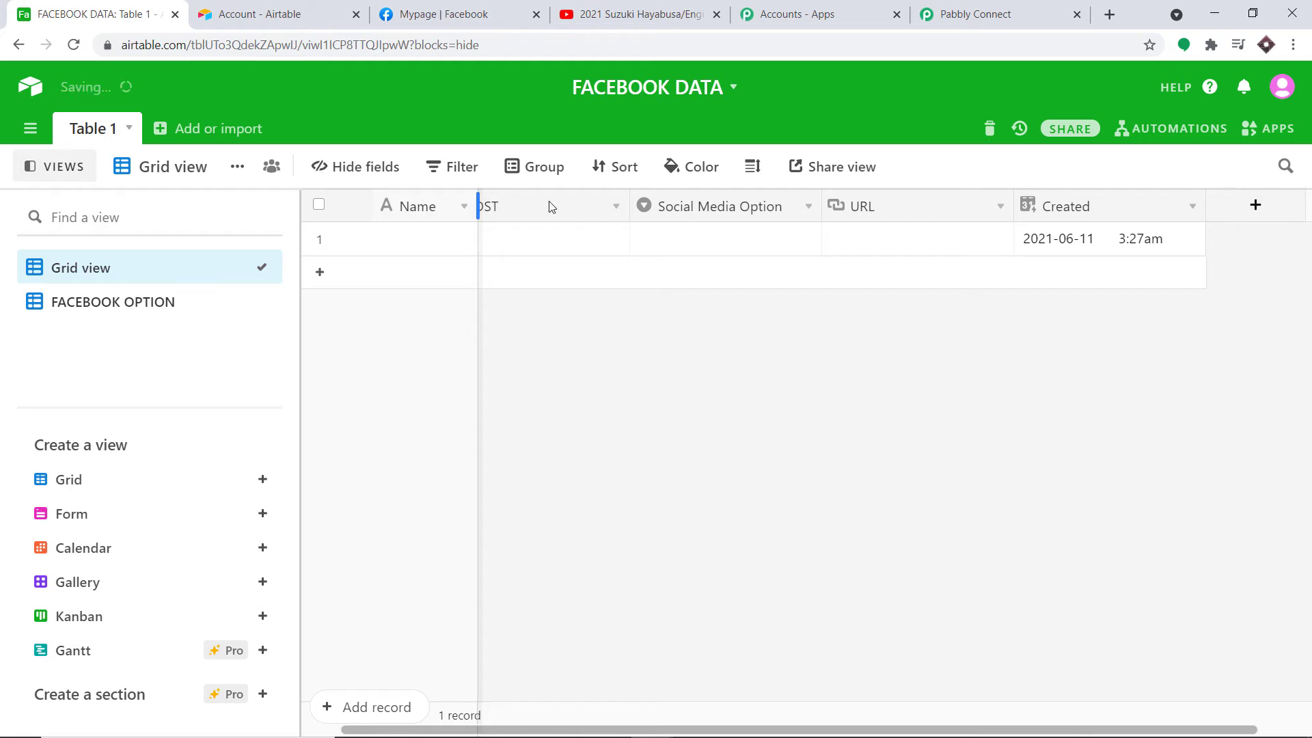
{"action": "left_click_drag", "start_coordinate": [629, 203], "coordinate": [795, 198]}
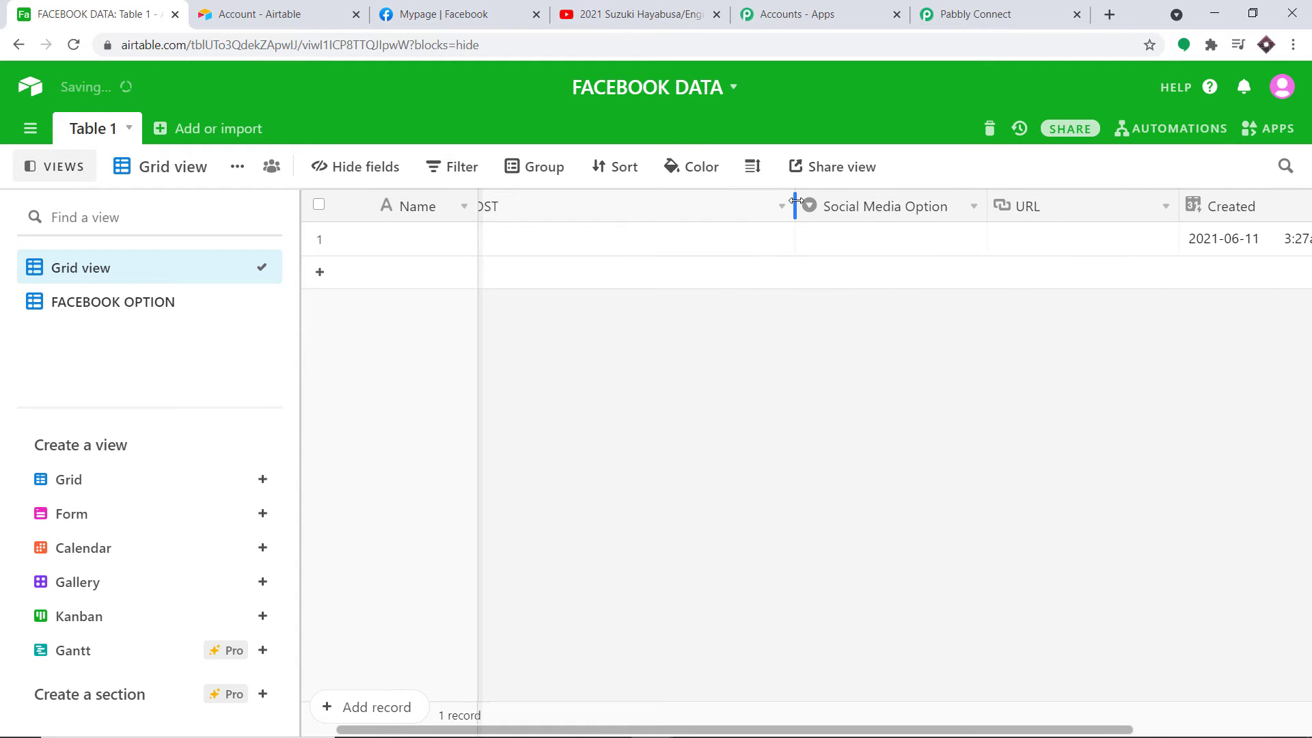
- Enter a person's first name in the Name field of the first record in Grid view
{"action": "left_click", "coordinate": [395, 243]}
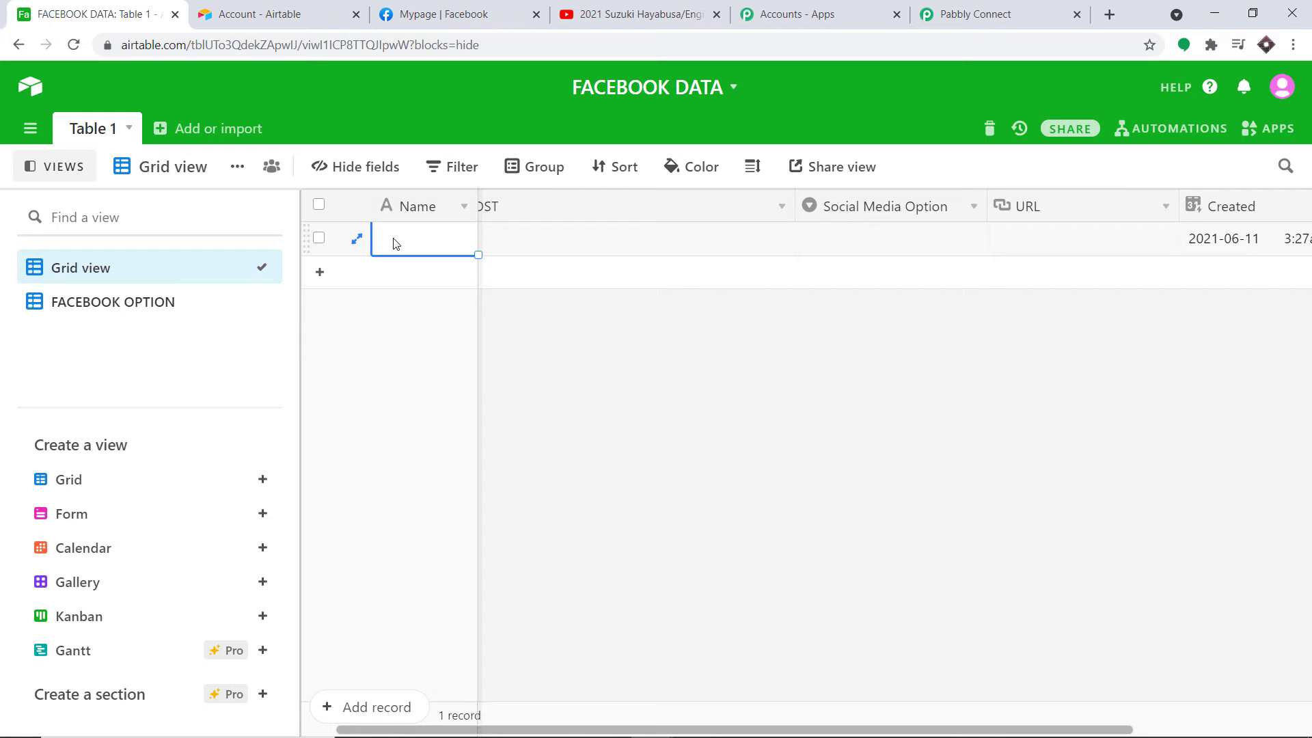
{"action": "type", "text": "Json"}
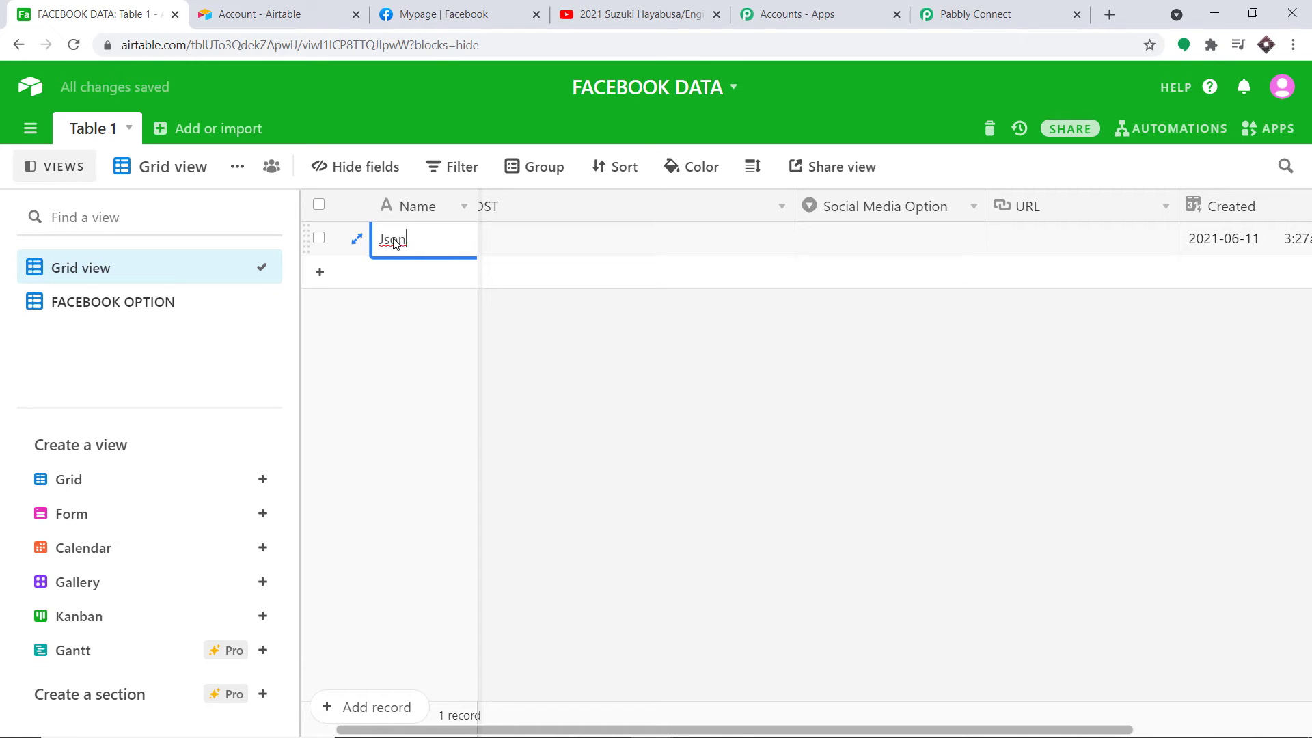
{"action": "type", "text": "a"}
- Copy the Ducati Monster description from the Notepad notes into the first record's POST field in Airtable
{"action": "left_click", "coordinate": [584, 249]}
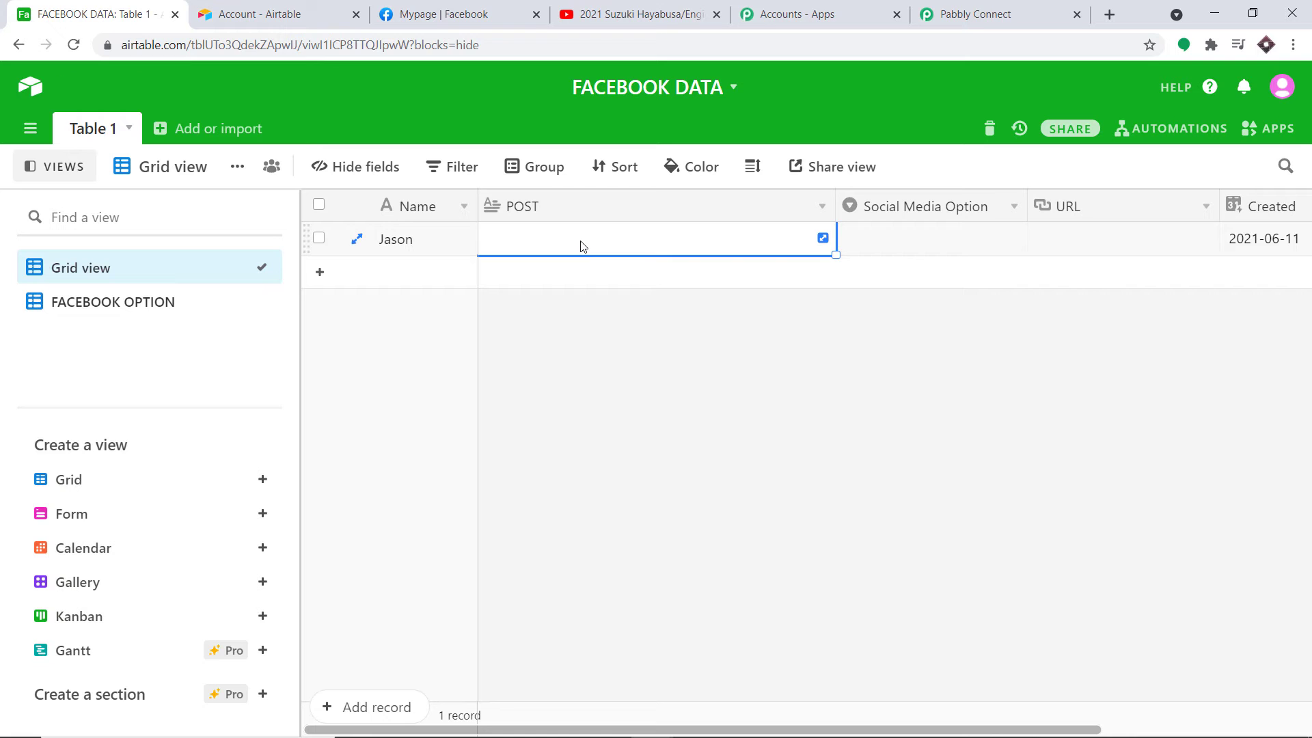
{"action": "mouse_move", "coordinate": [693, 731]}
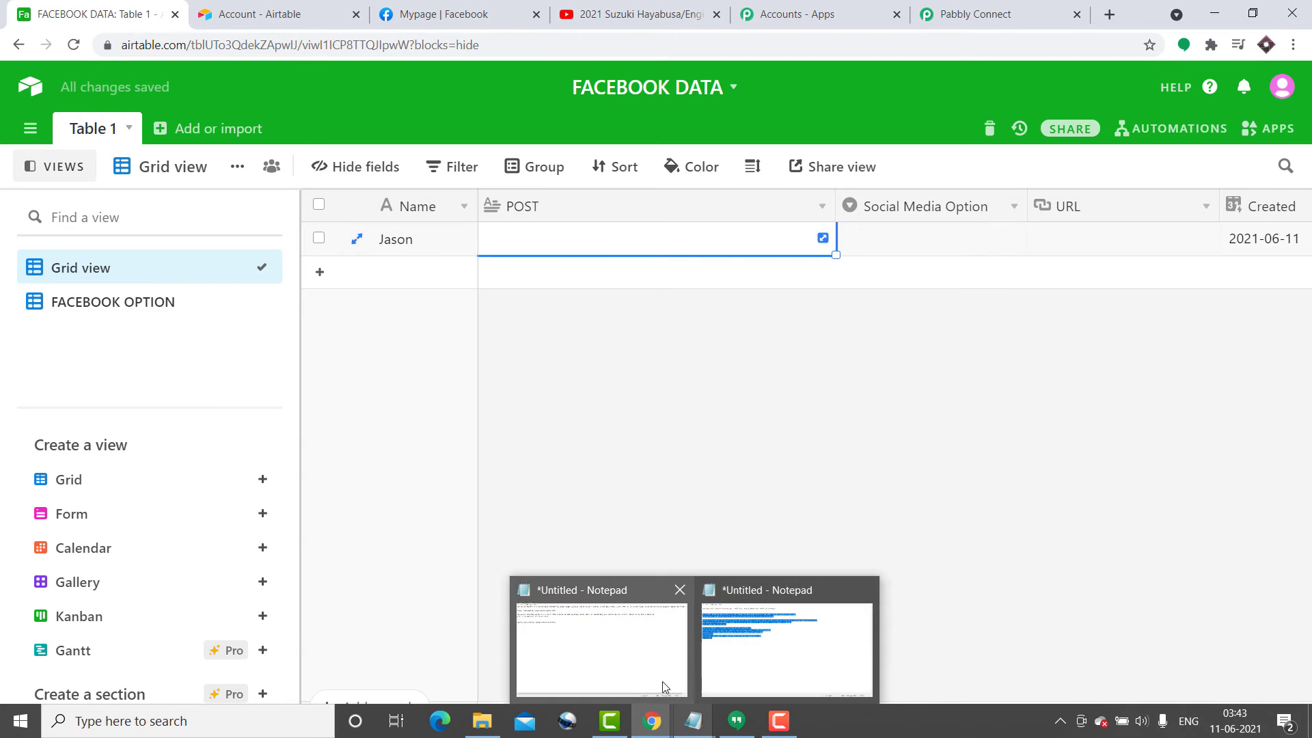
{"action": "left_click", "coordinate": [620, 657]}
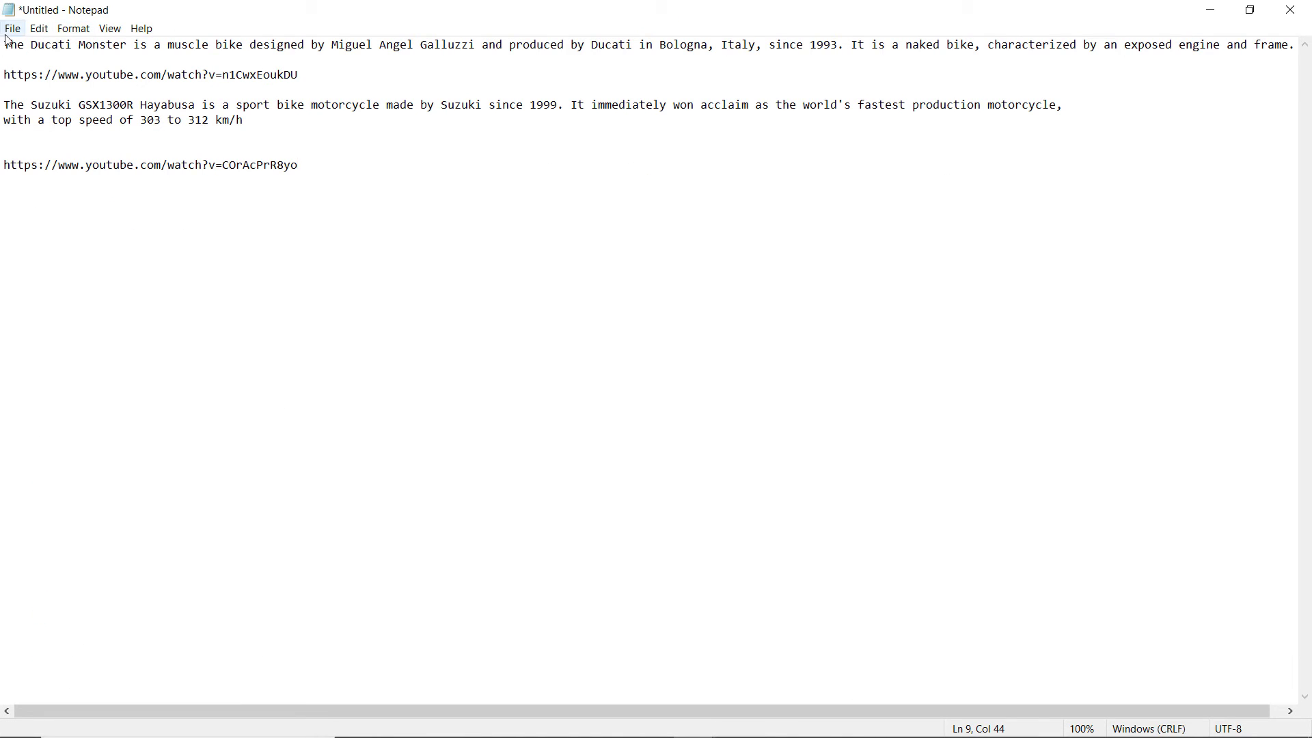
{"action": "left_click_drag", "start_coordinate": [4, 45], "coordinate": [1230, 58]}
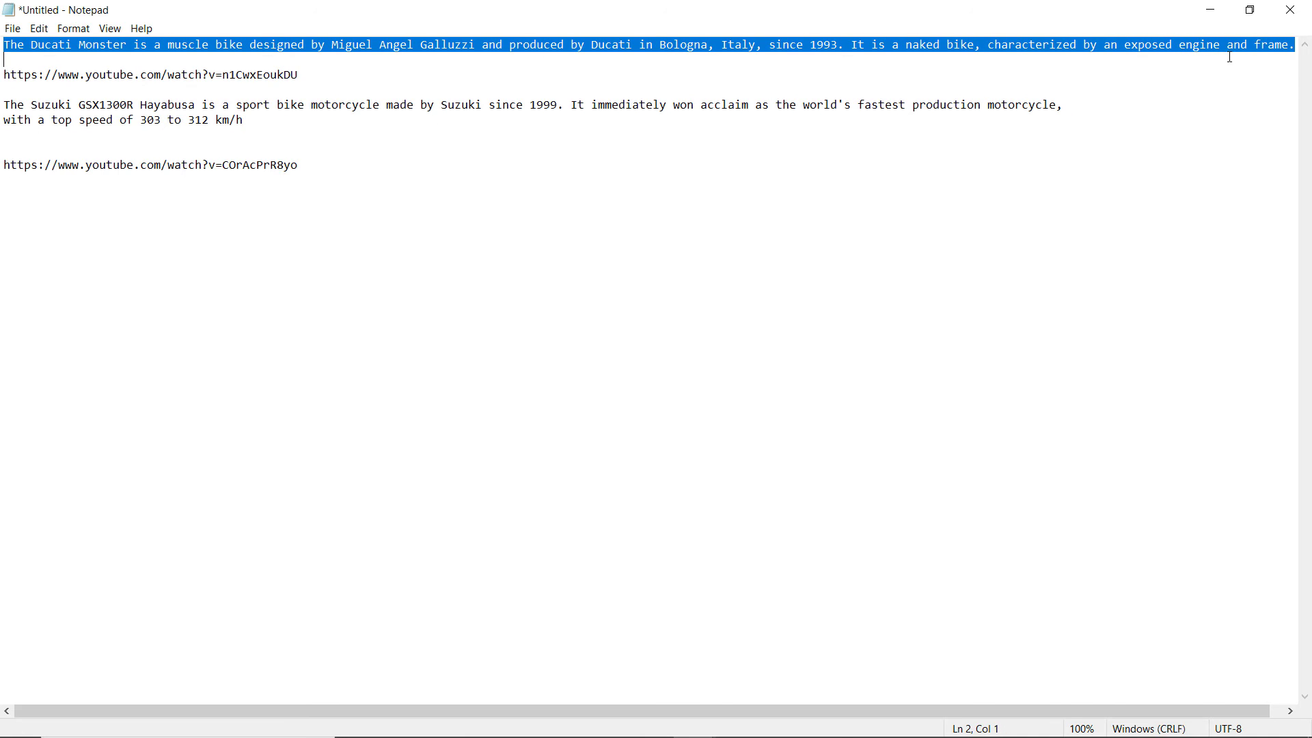
{"action": "right_click", "coordinate": [1245, 40]}
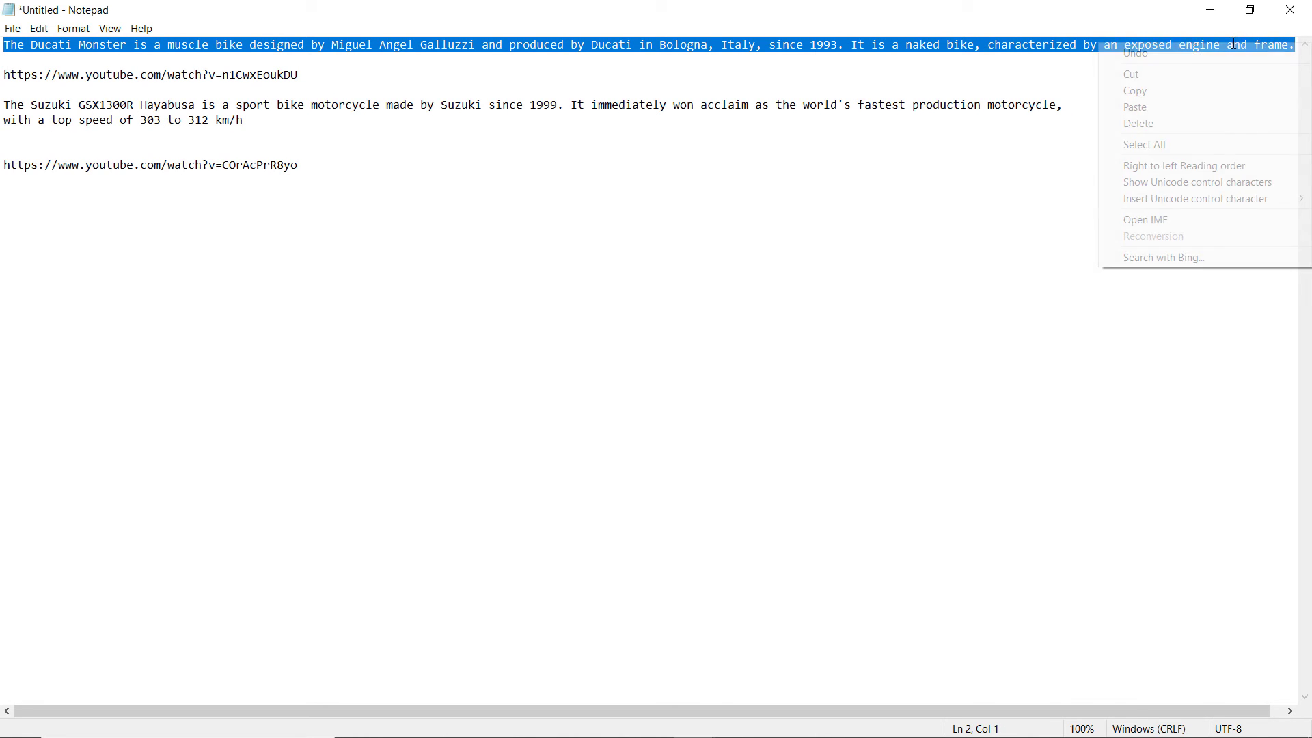
{"action": "left_click", "coordinate": [1203, 87]}
{"action": "left_click", "coordinate": [1221, 7]}
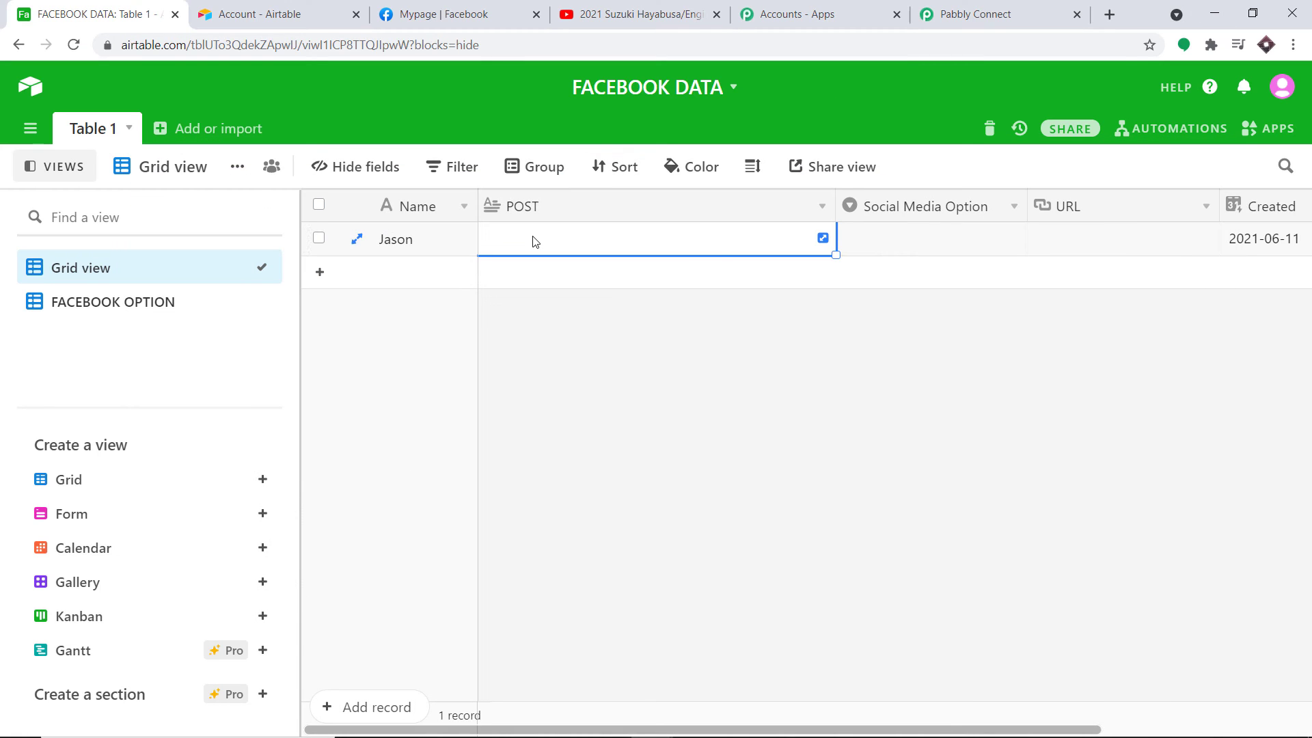
{"action": "key", "text": "ctrl+v"}
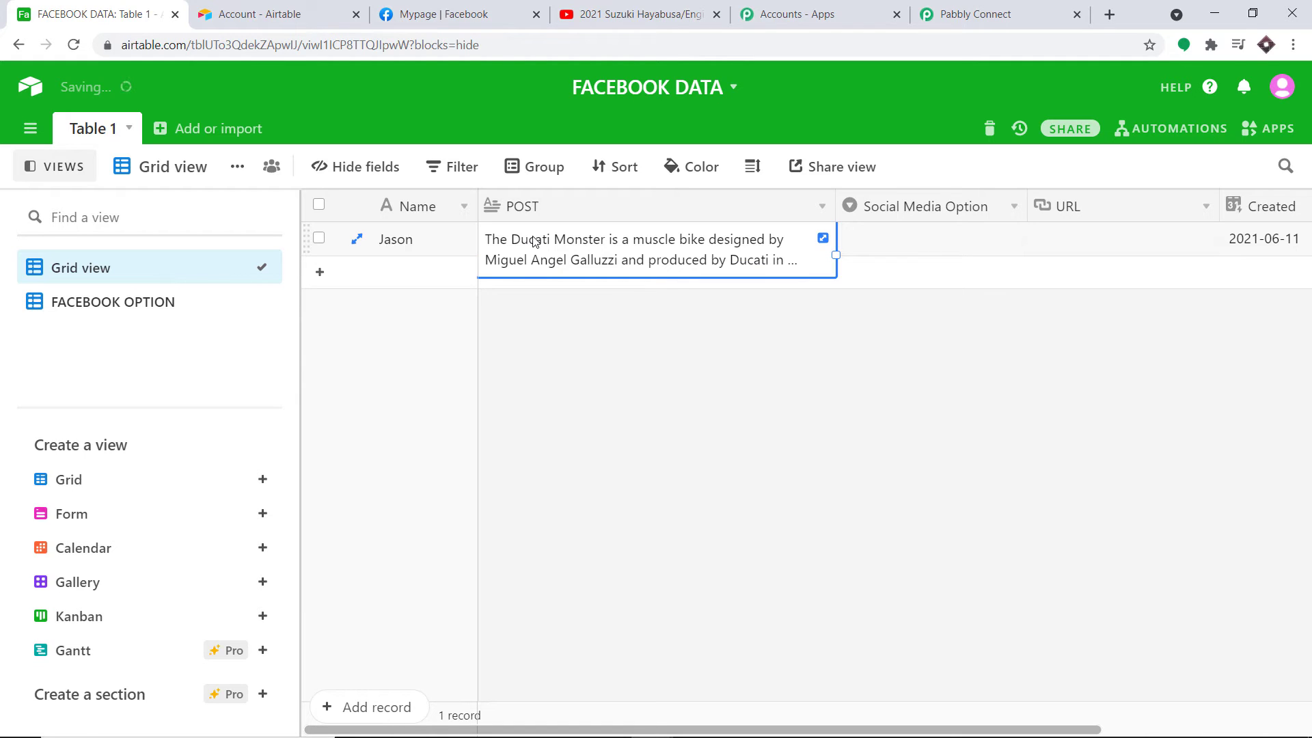
{"action": "left_click", "coordinate": [622, 370]}
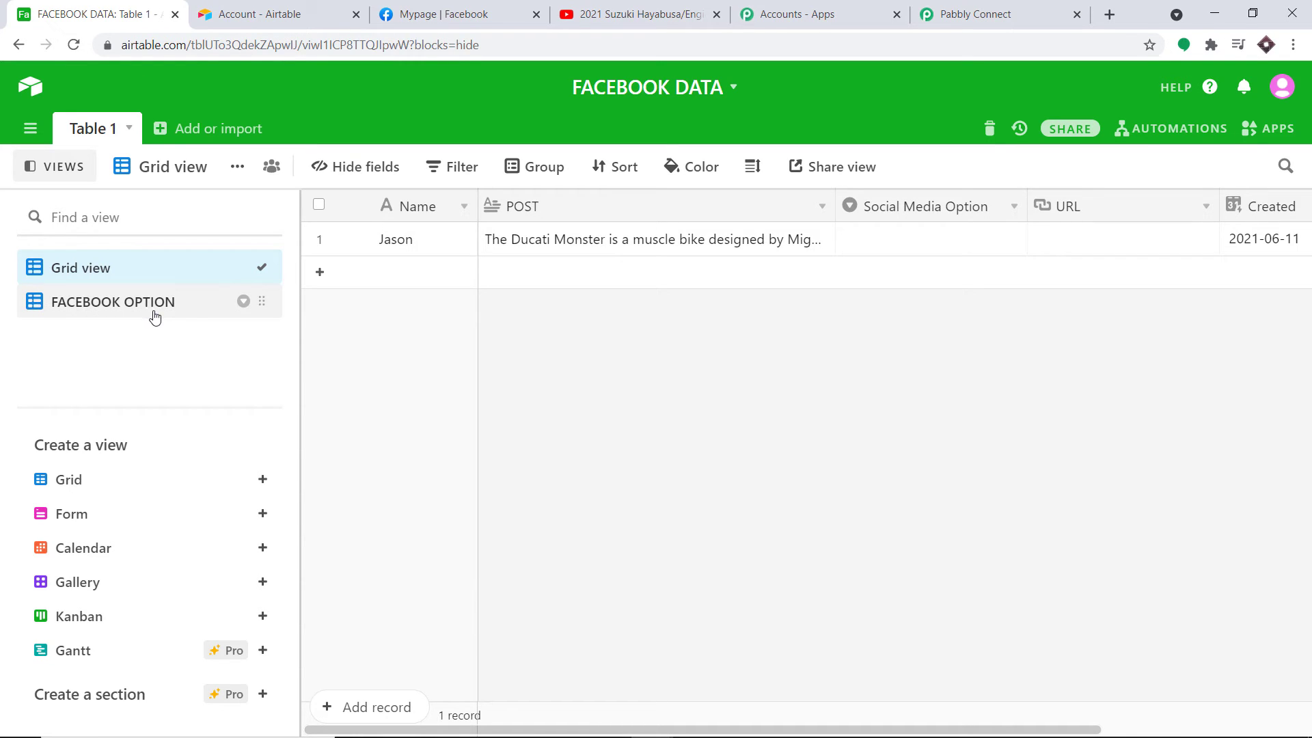
- Set the first record's Social Media Option to Facebook
{"action": "left_click", "coordinate": [924, 236]}
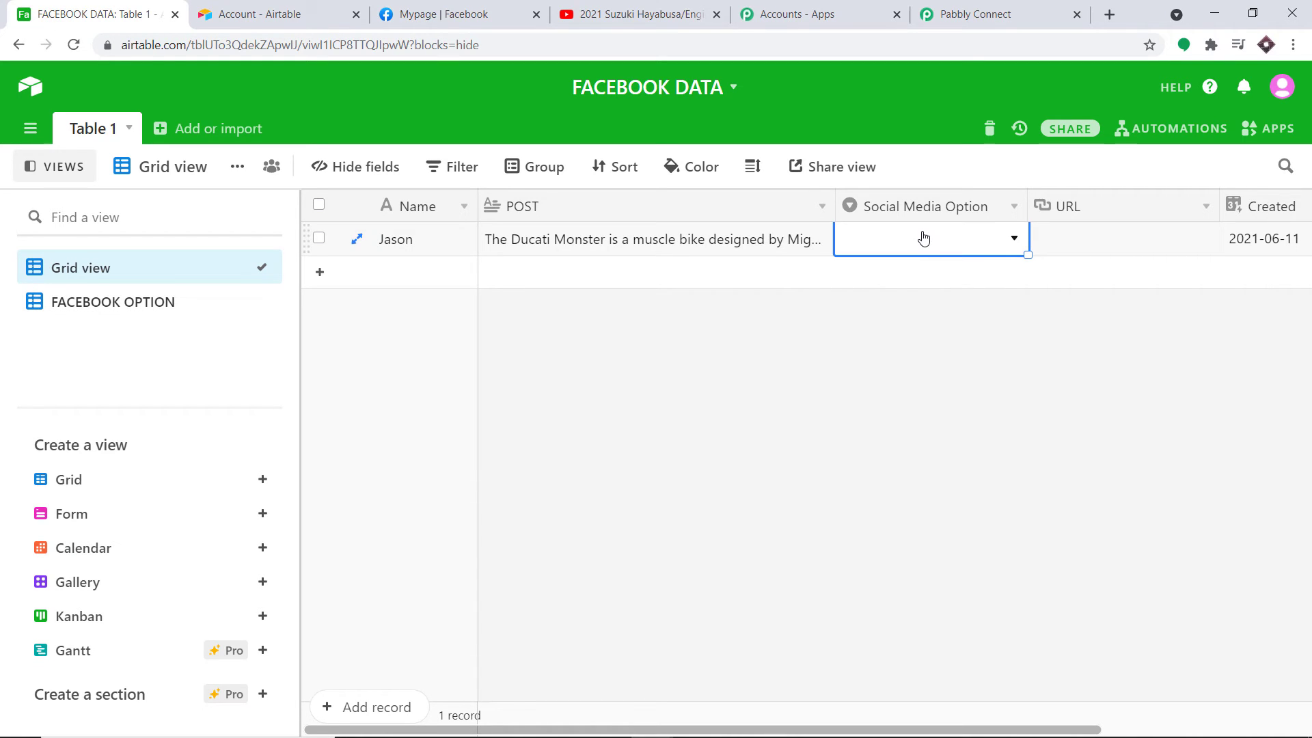
{"action": "left_click", "coordinate": [1012, 241]}
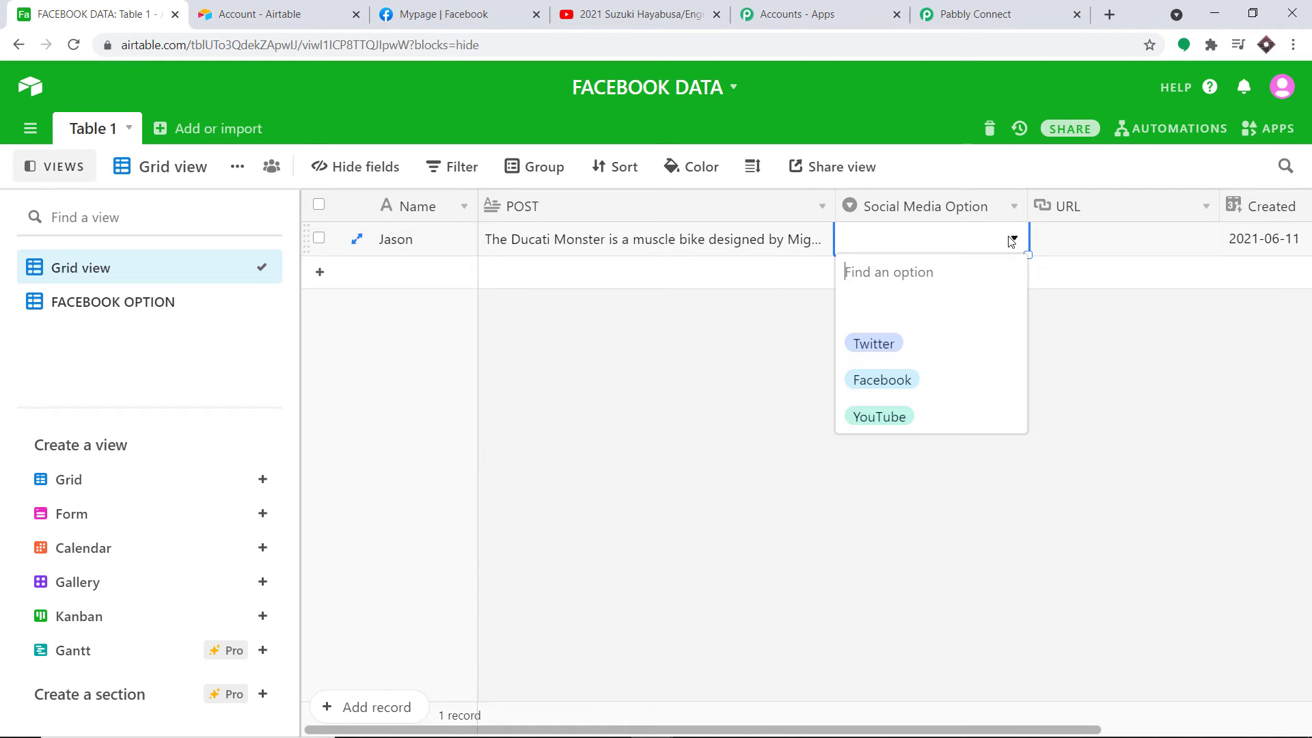
{"action": "left_click", "coordinate": [904, 387]}
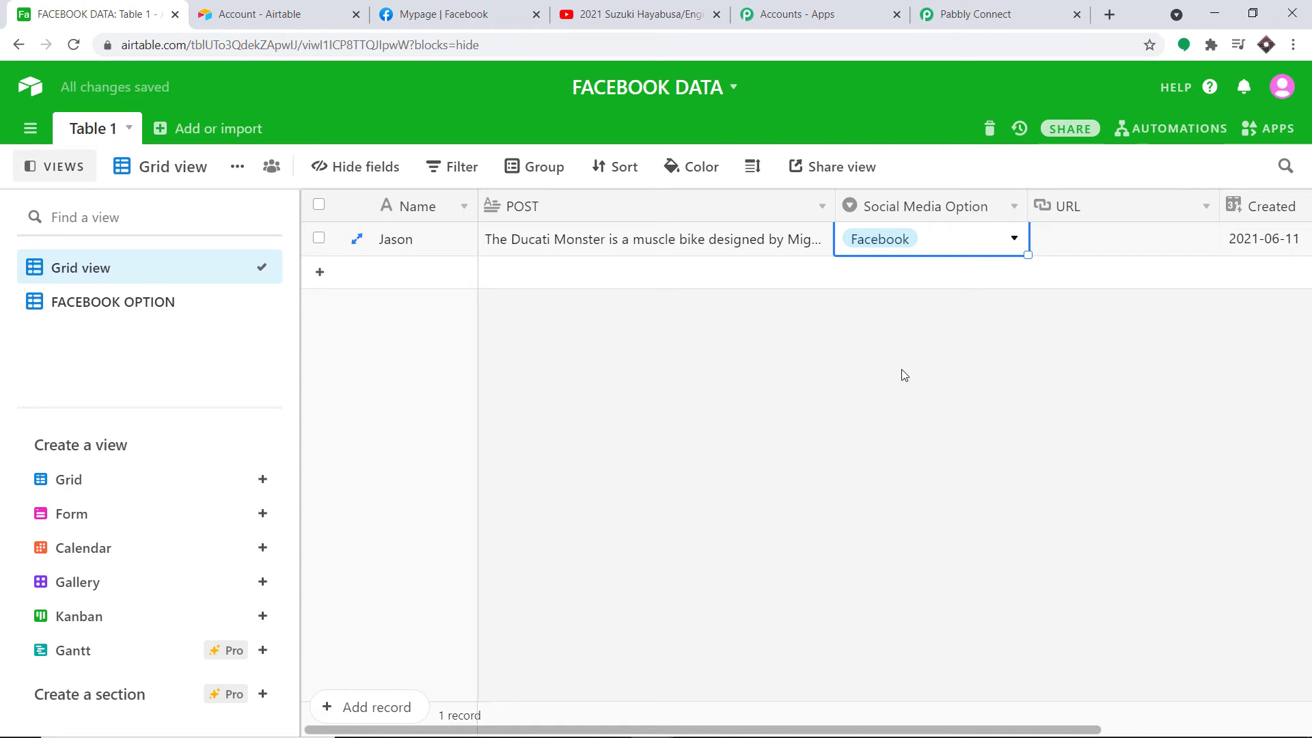
{"action": "mouse_move", "coordinate": [690, 734]}
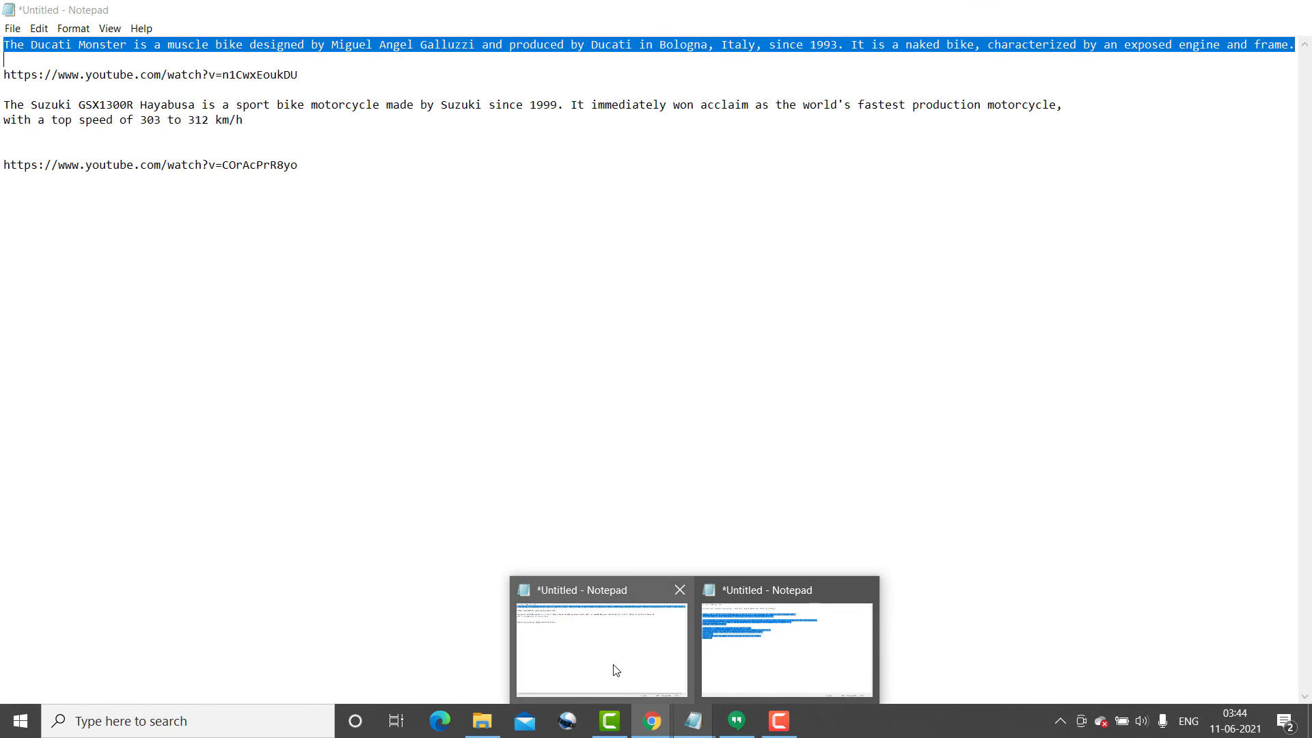
{"action": "left_click", "coordinate": [618, 671]}
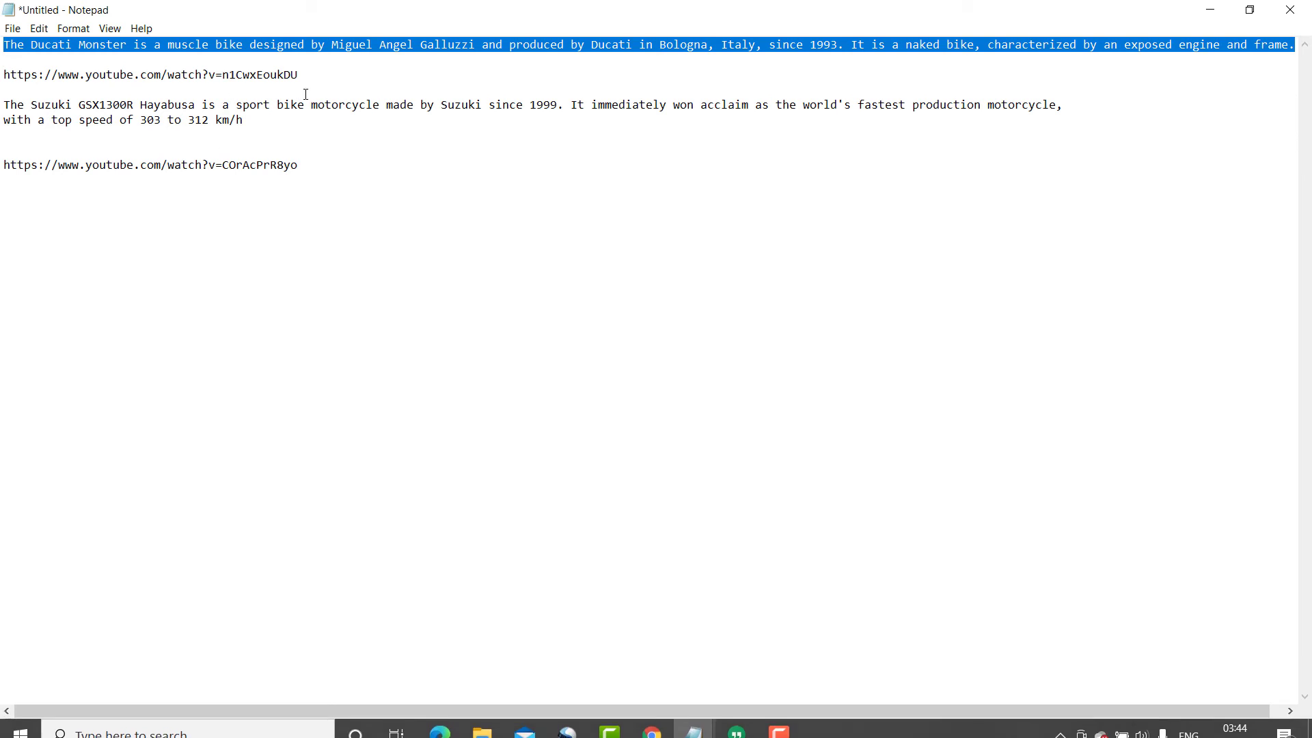
{"action": "left_click_drag", "start_coordinate": [313, 74], "coordinate": [17, 62]}
{"action": "right_click", "coordinate": [31, 76]}
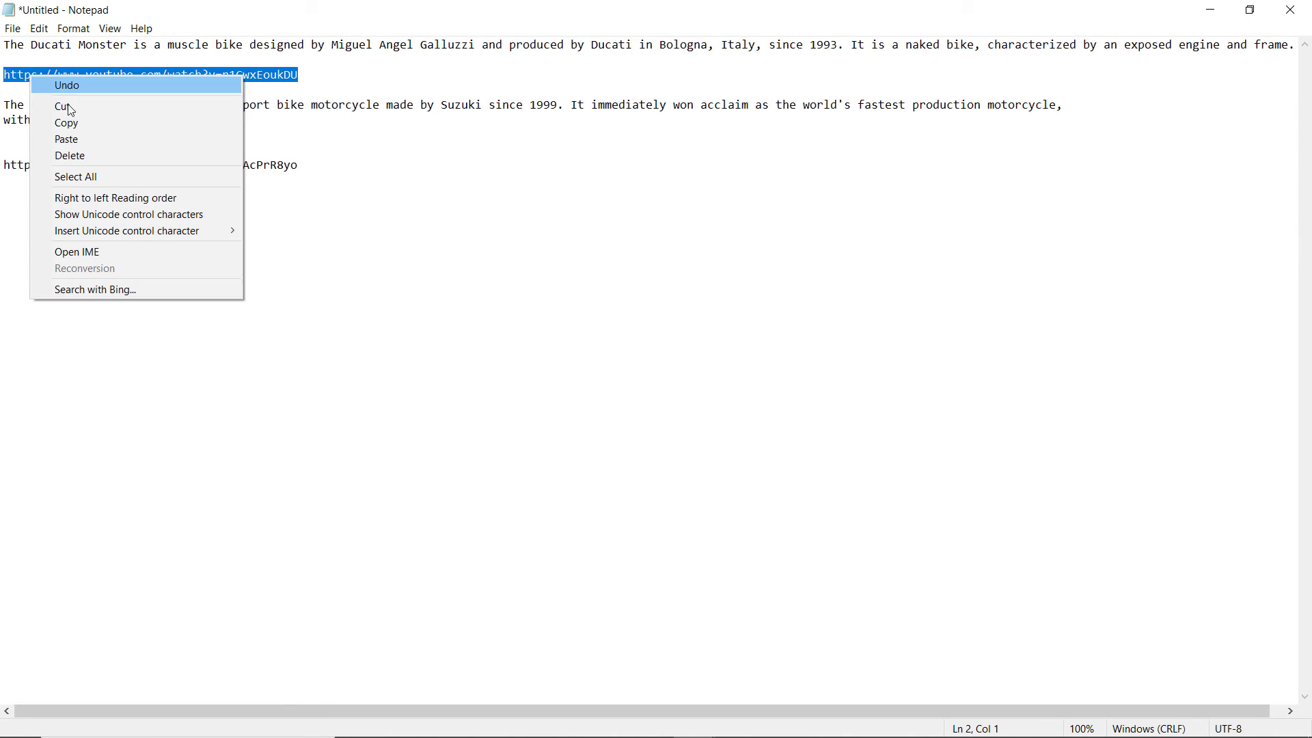
{"action": "left_click", "coordinate": [80, 121]}
{"action": "left_click", "coordinate": [1212, 7]}
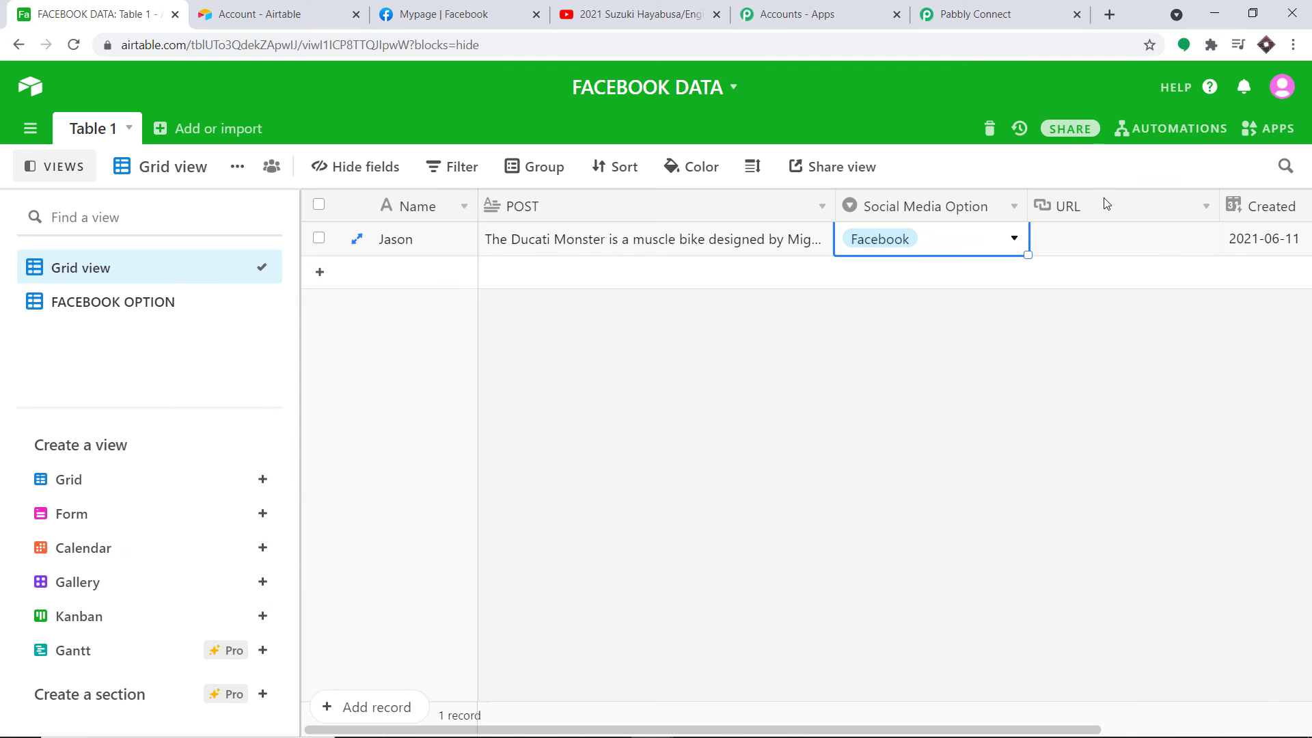
{"action": "left_click", "coordinate": [1101, 243]}
{"action": "key", "text": "ctrl+v"}
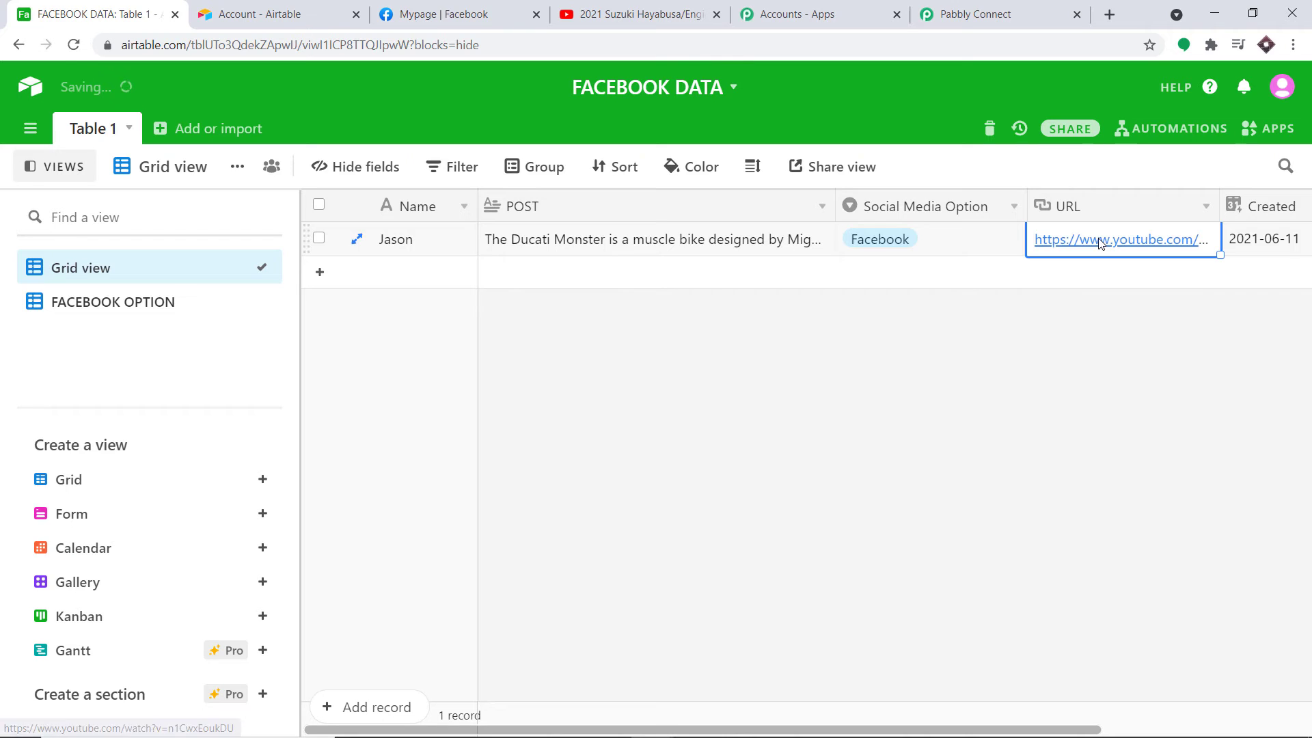
{"action": "left_click", "coordinate": [1088, 365]}
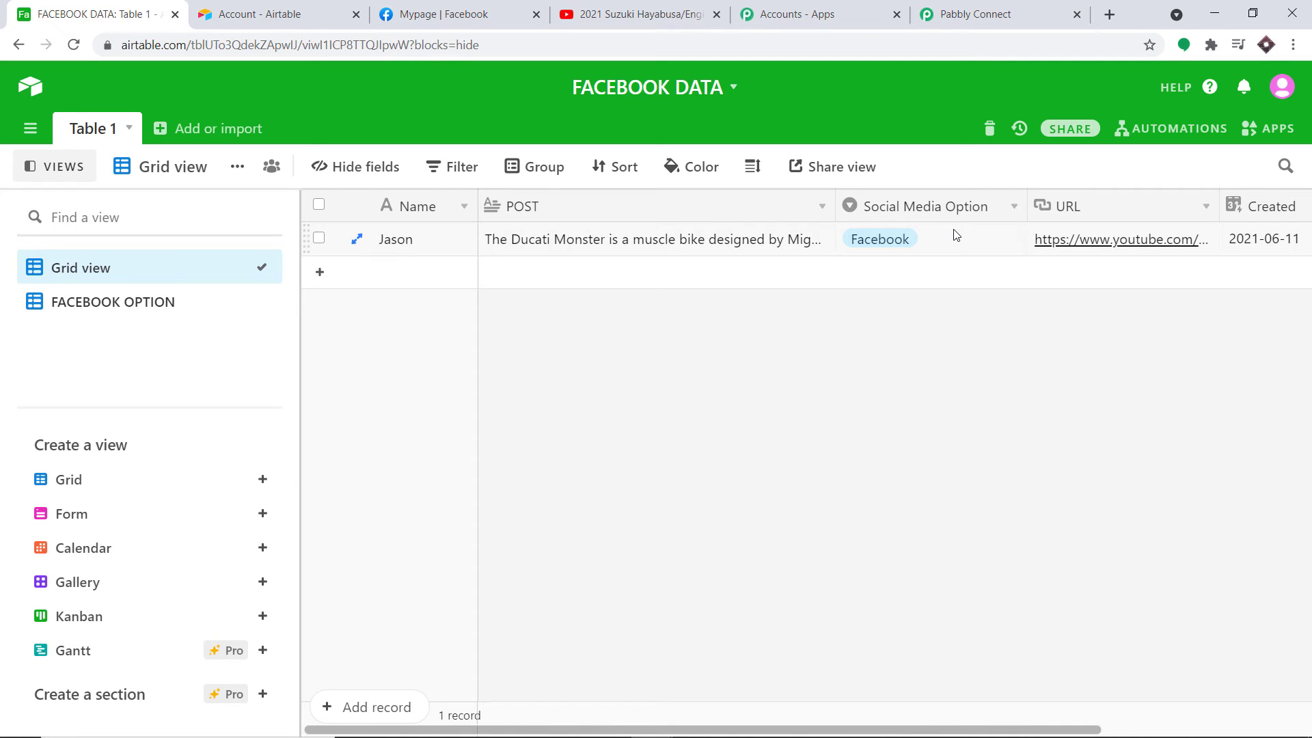
- Compare the record in the FACEBOOK OPTION view with Grid view, ending on the FACEBOOK OPTION view
{"action": "left_click", "coordinate": [149, 304]}
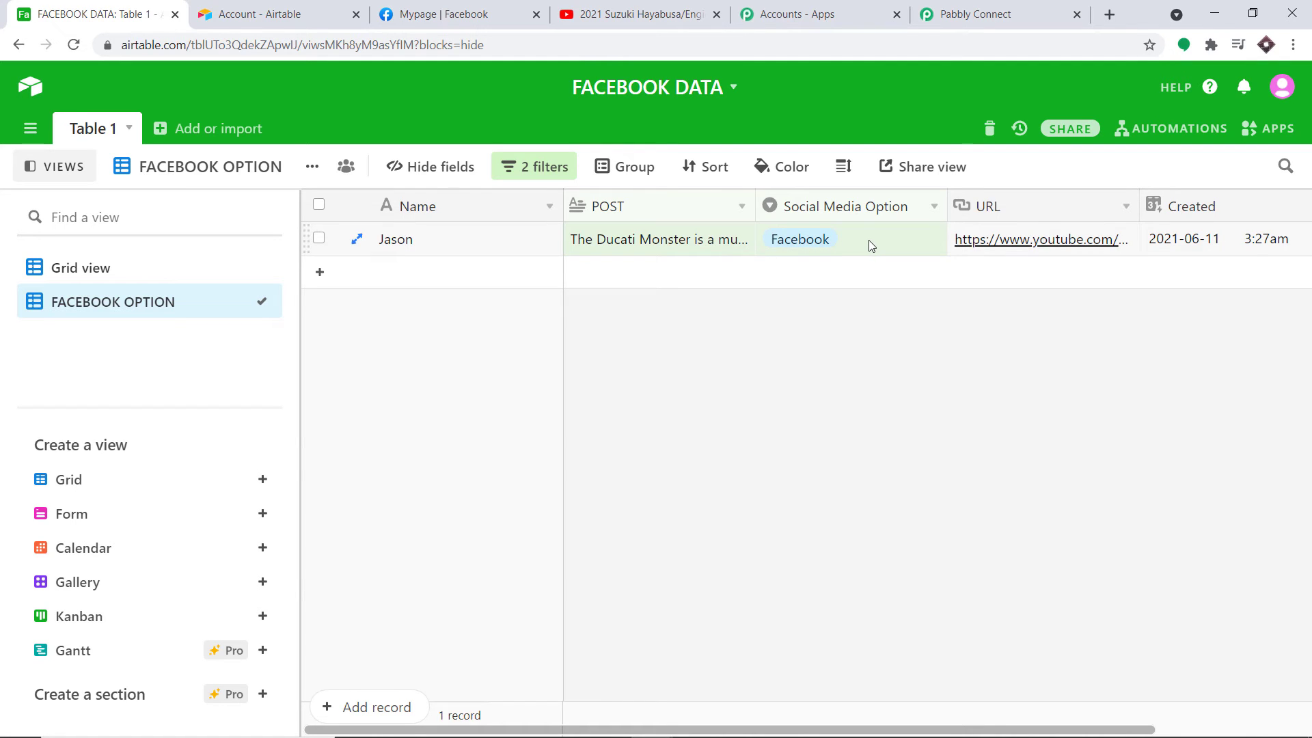
{"action": "left_click", "coordinate": [168, 267]}
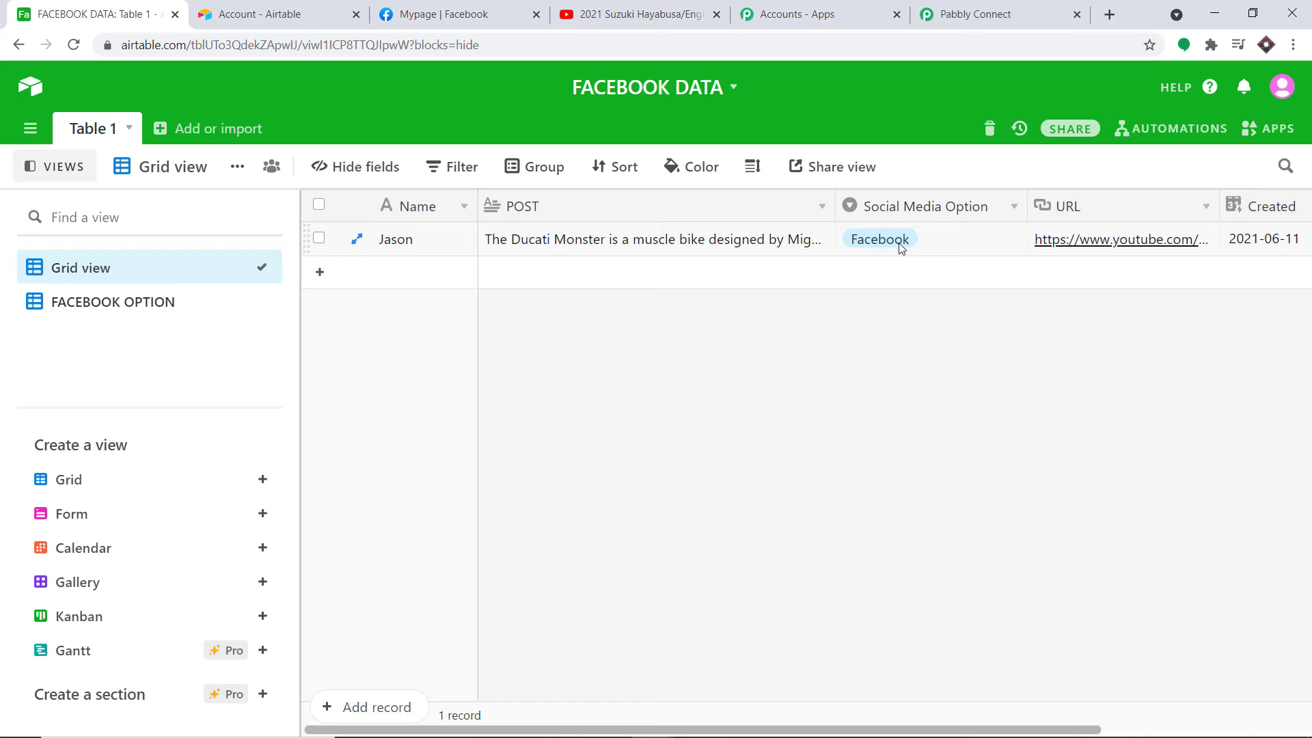
{"action": "left_click", "coordinate": [123, 301]}
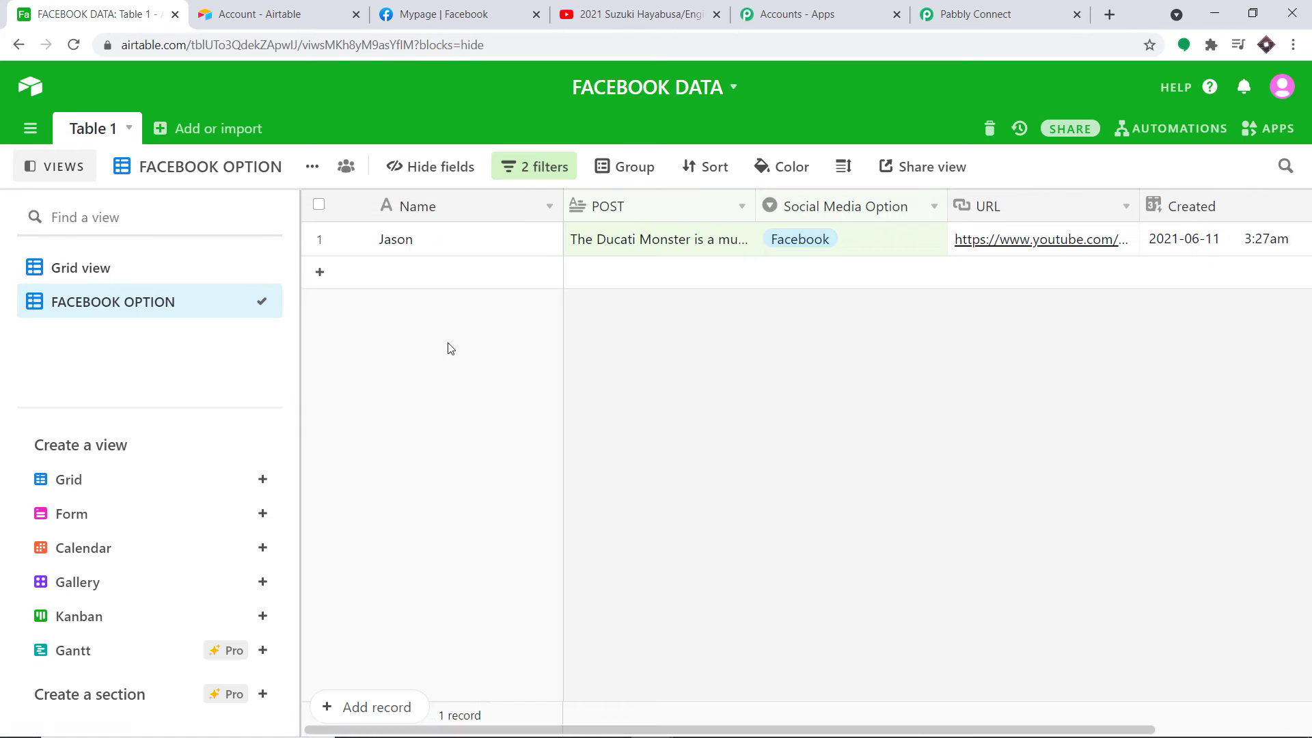
- Check the trigger settings in Pabbly Connect against Grid view and the FACEBOOK OPTION view in Airtable, ending on FACEBOOK OPTION
{"action": "left_click", "coordinate": [74, 270]}
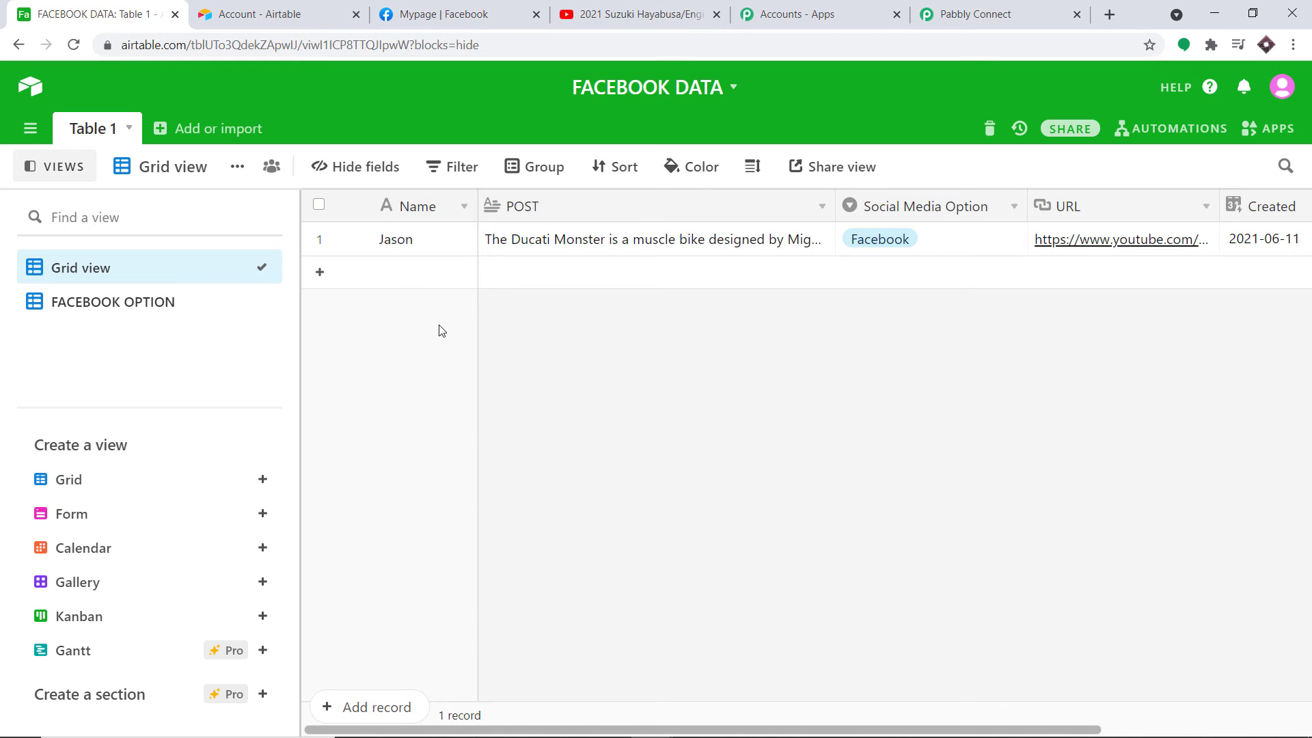
{"action": "left_click", "coordinate": [1009, 8]}
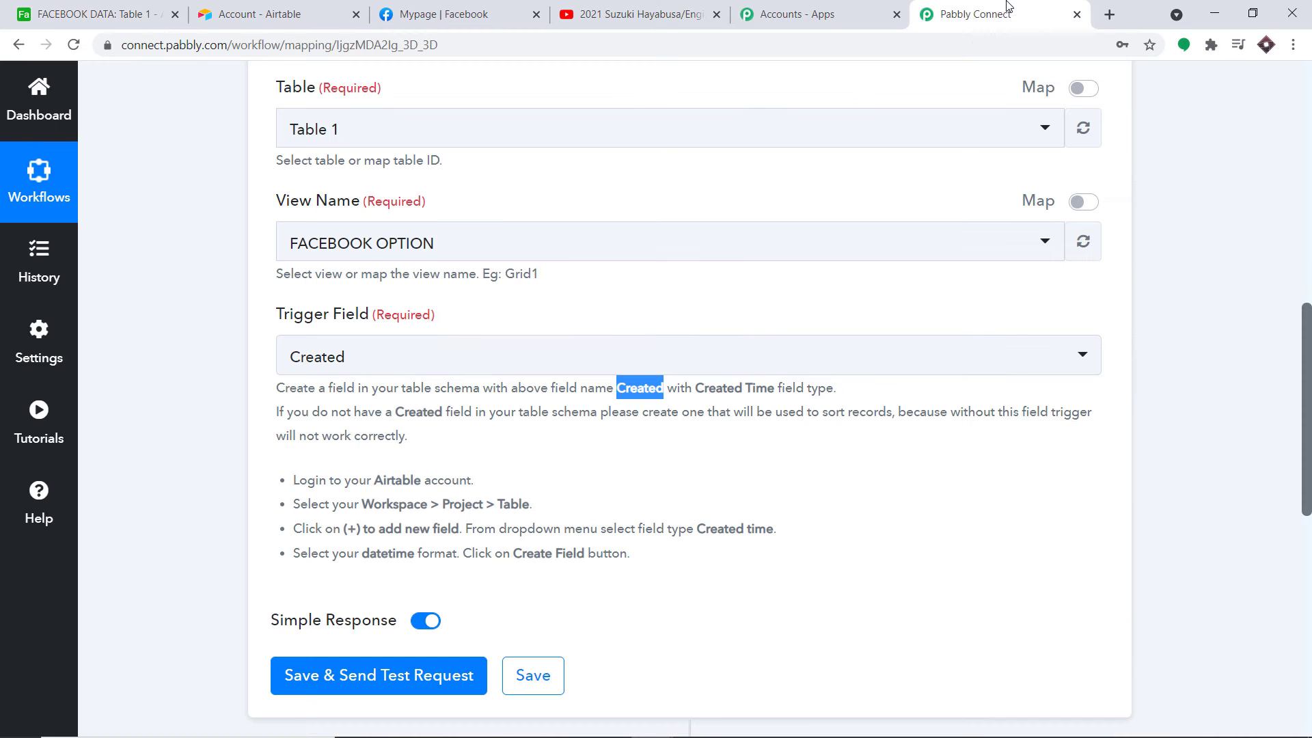
{"action": "scroll", "coordinate": [1168, 318], "scroll_direction": "down", "scroll_amount": 5}
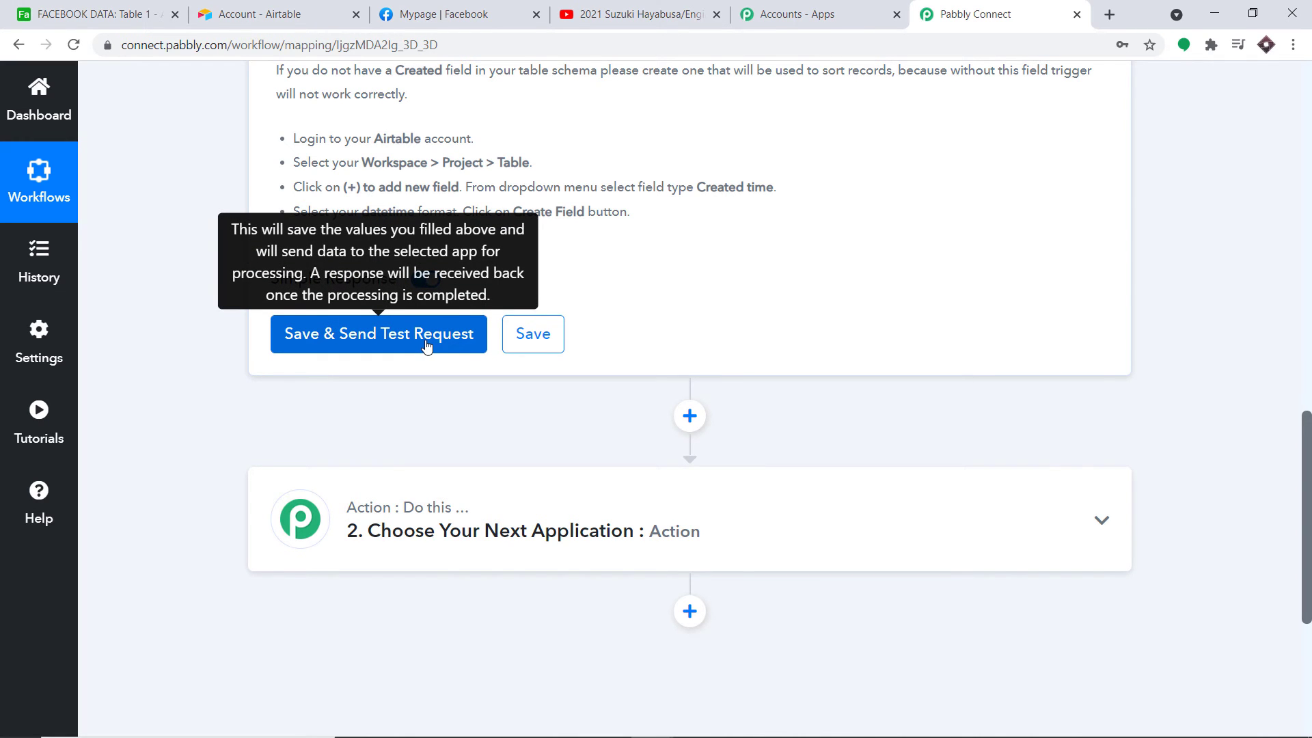
{"action": "scroll", "coordinate": [427, 342], "scroll_direction": "up", "scroll_amount": 4}
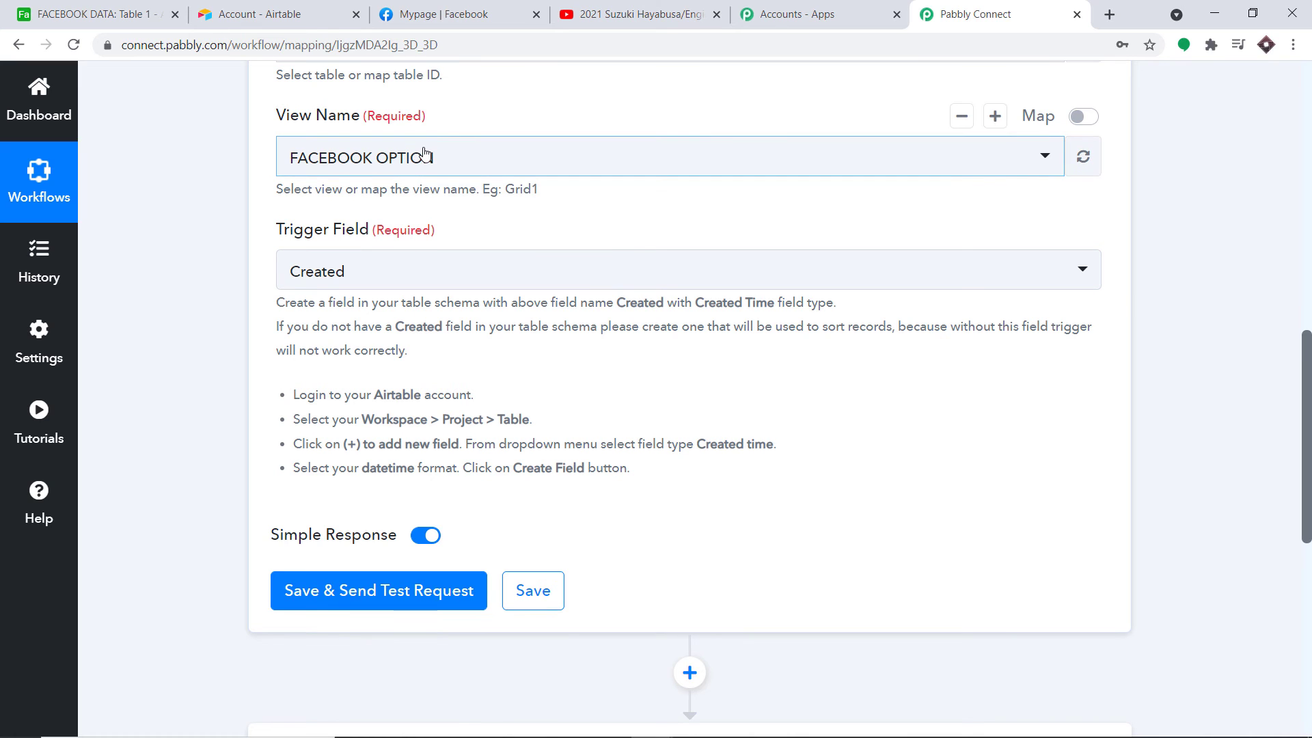
{"action": "left_click", "coordinate": [148, 9]}
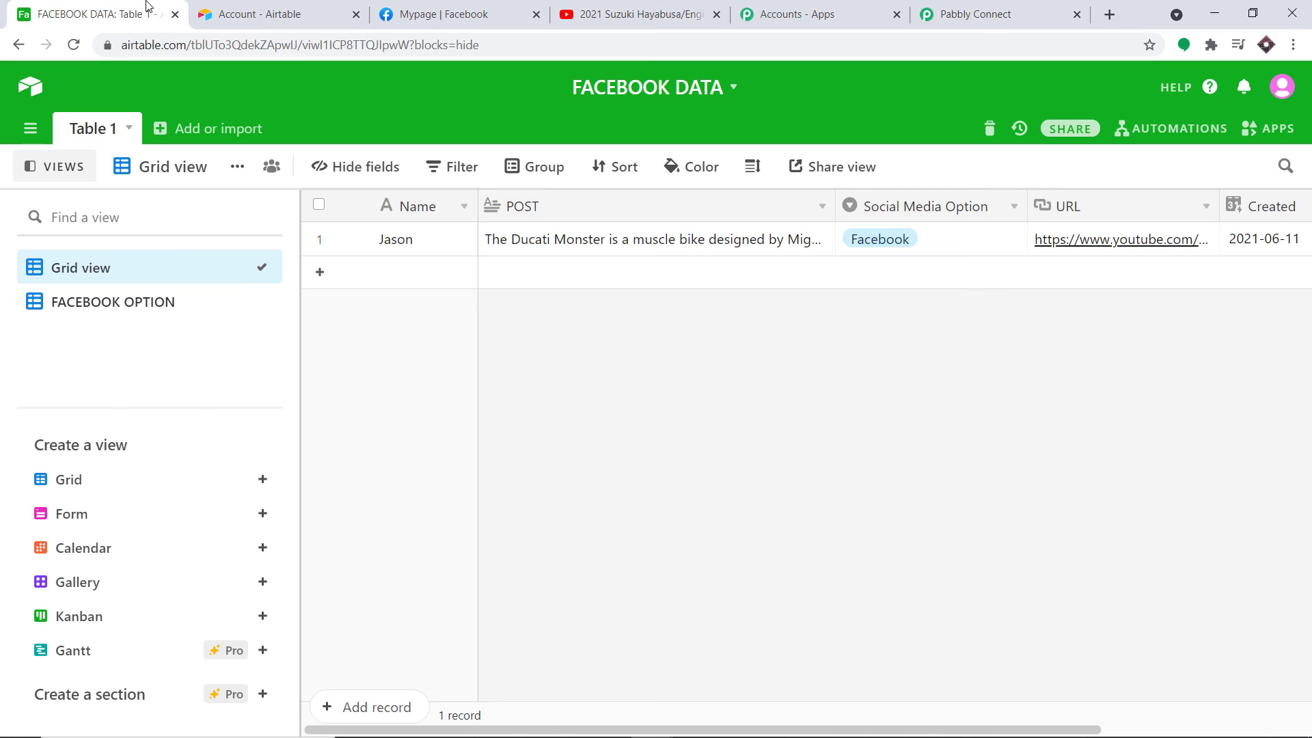
{"action": "left_click", "coordinate": [113, 302]}
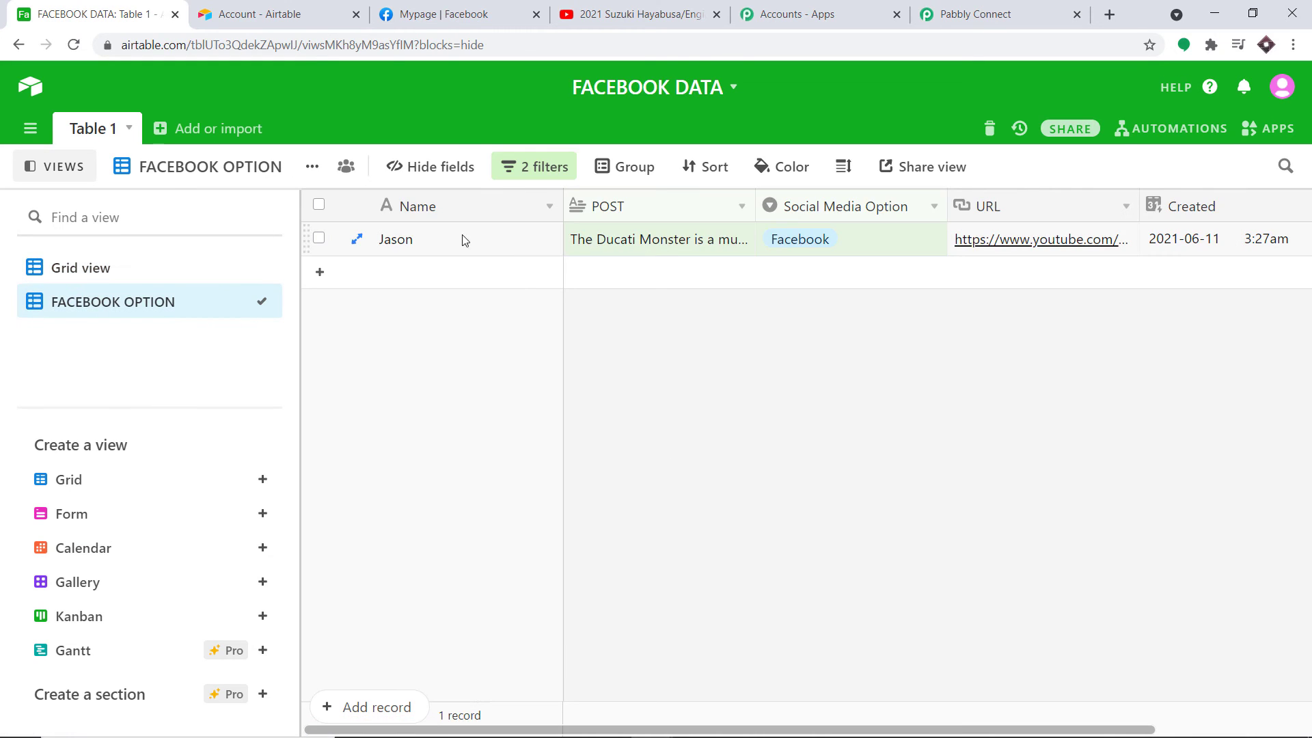
- Switch to Pabbly Connect, then save the Airtable trigger and send its test request
{"action": "left_click", "coordinate": [1092, 7]}
{"action": "scroll", "coordinate": [622, 260], "scroll_direction": "down", "scroll_amount": 3}
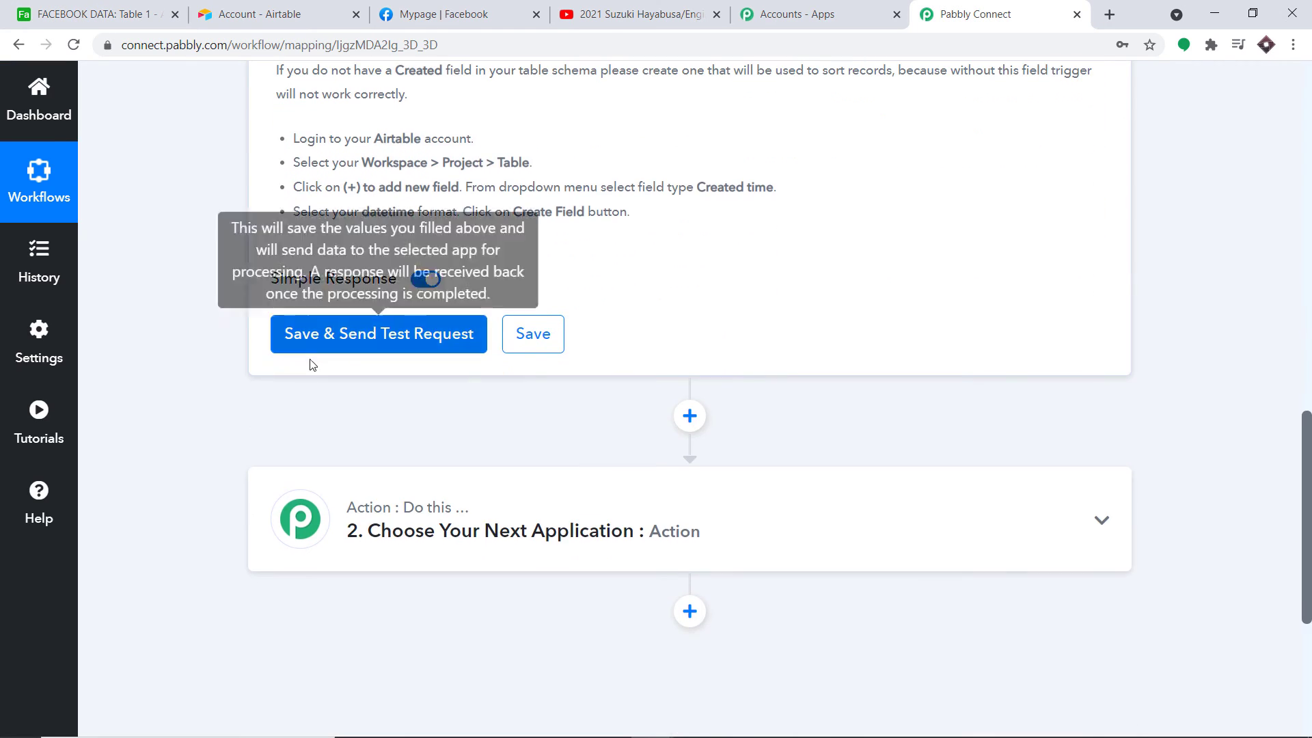
{"action": "left_click", "coordinate": [344, 335]}
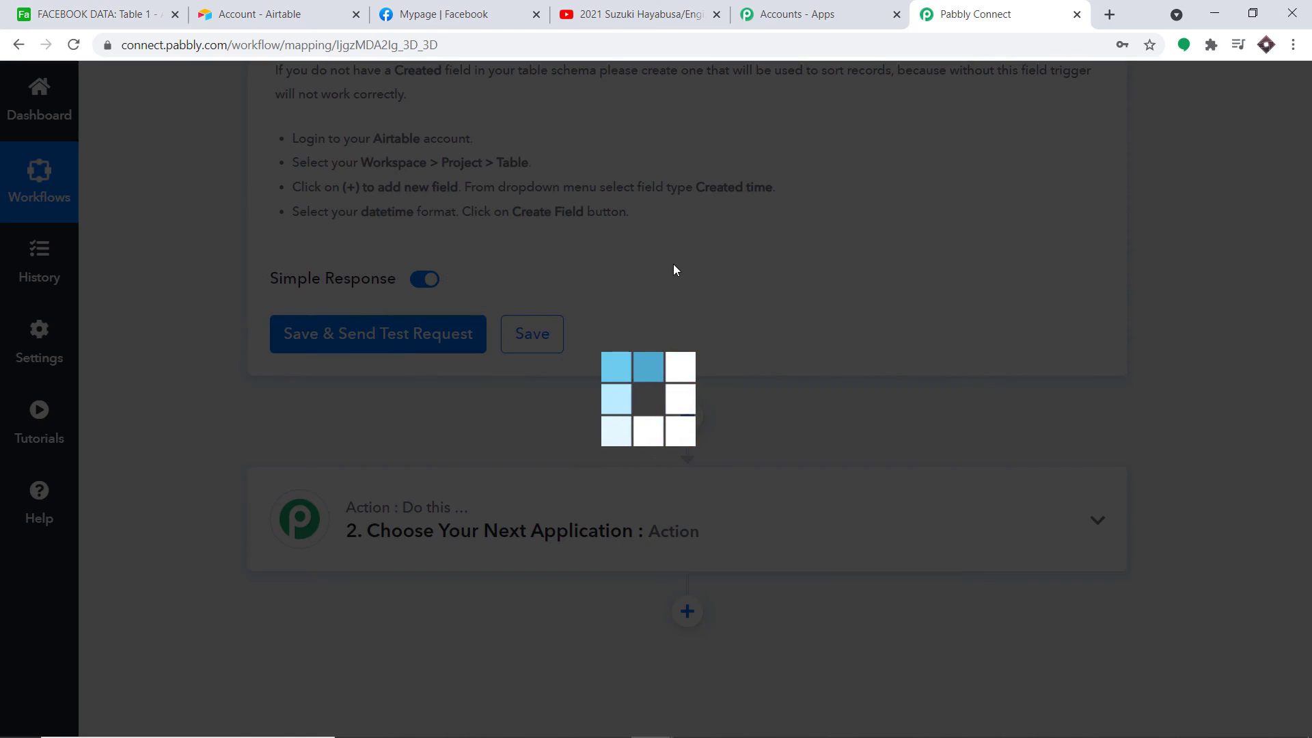
- Examine the Name, POST, Social Media Option and URL values in the trigger's received response, enlarging the long POST and URL values
{"action": "scroll", "coordinate": [684, 280], "scroll_direction": "down", "scroll_amount": 3}
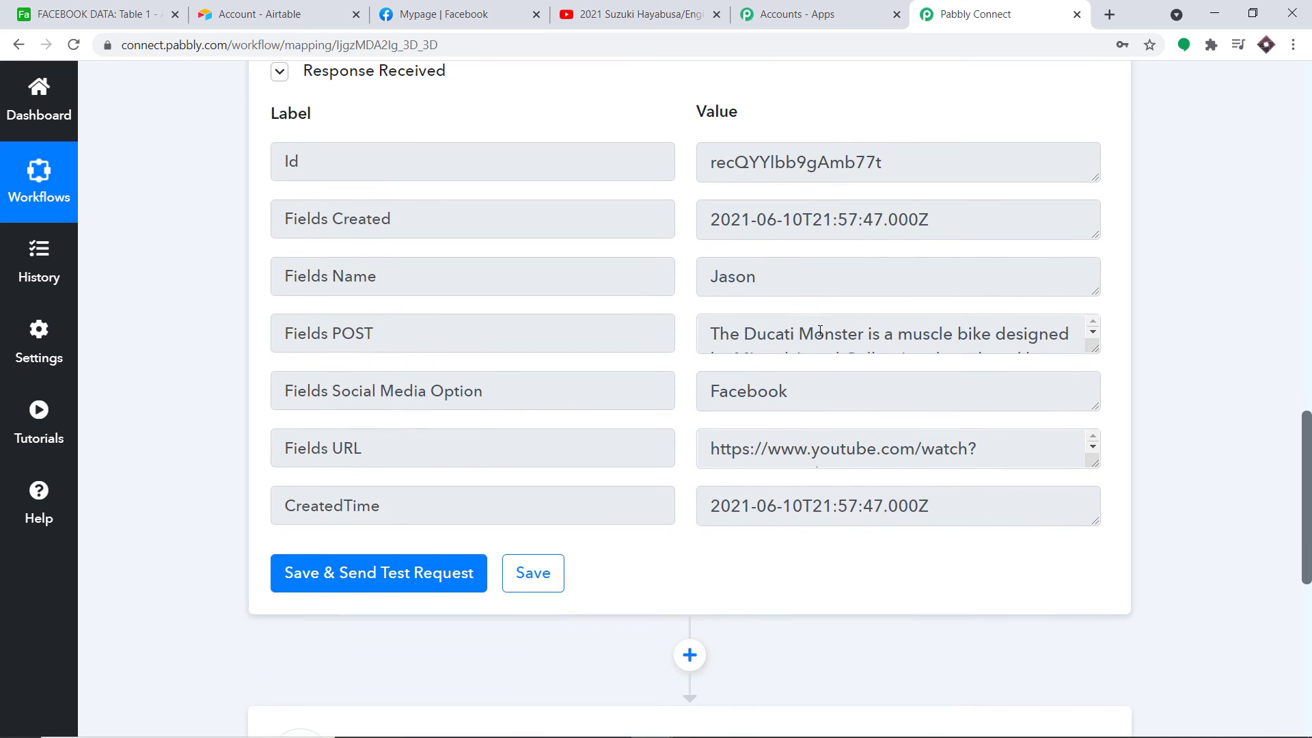
{"action": "left_click_drag", "start_coordinate": [763, 281], "coordinate": [691, 285]}
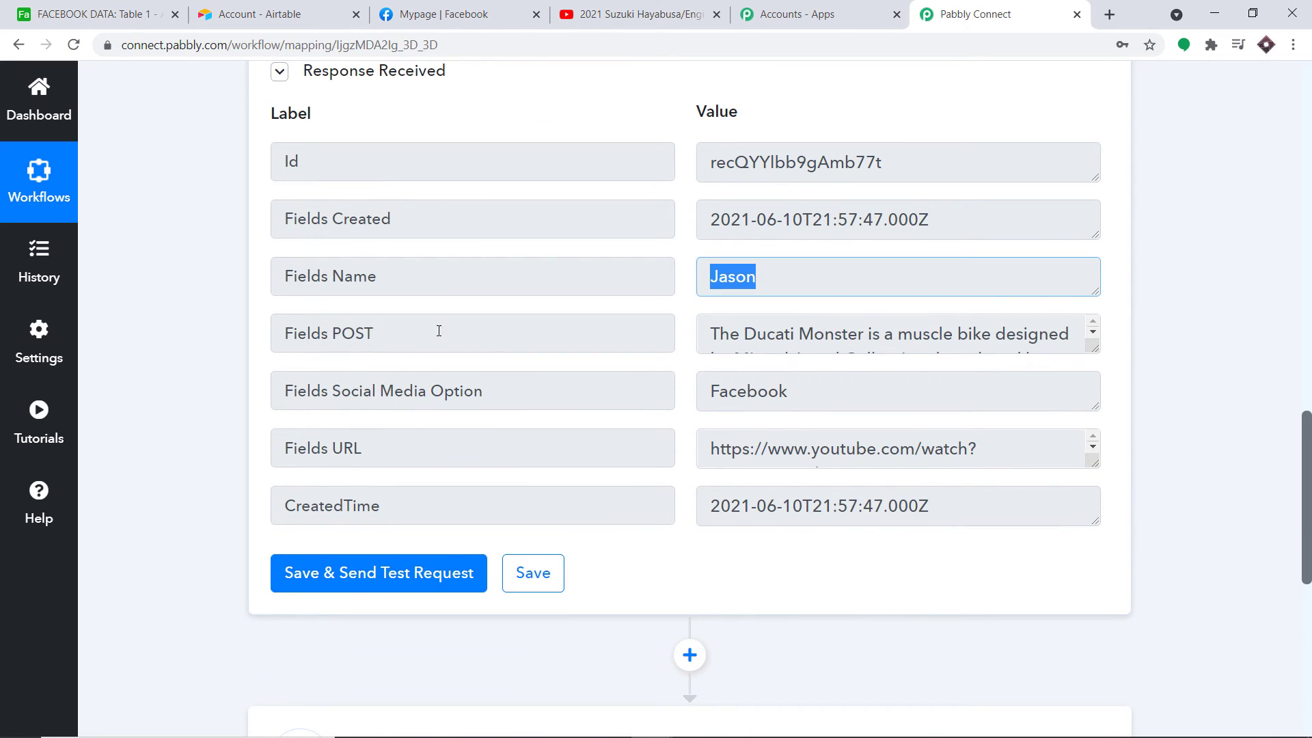
{"action": "left_click", "coordinate": [1094, 352]}
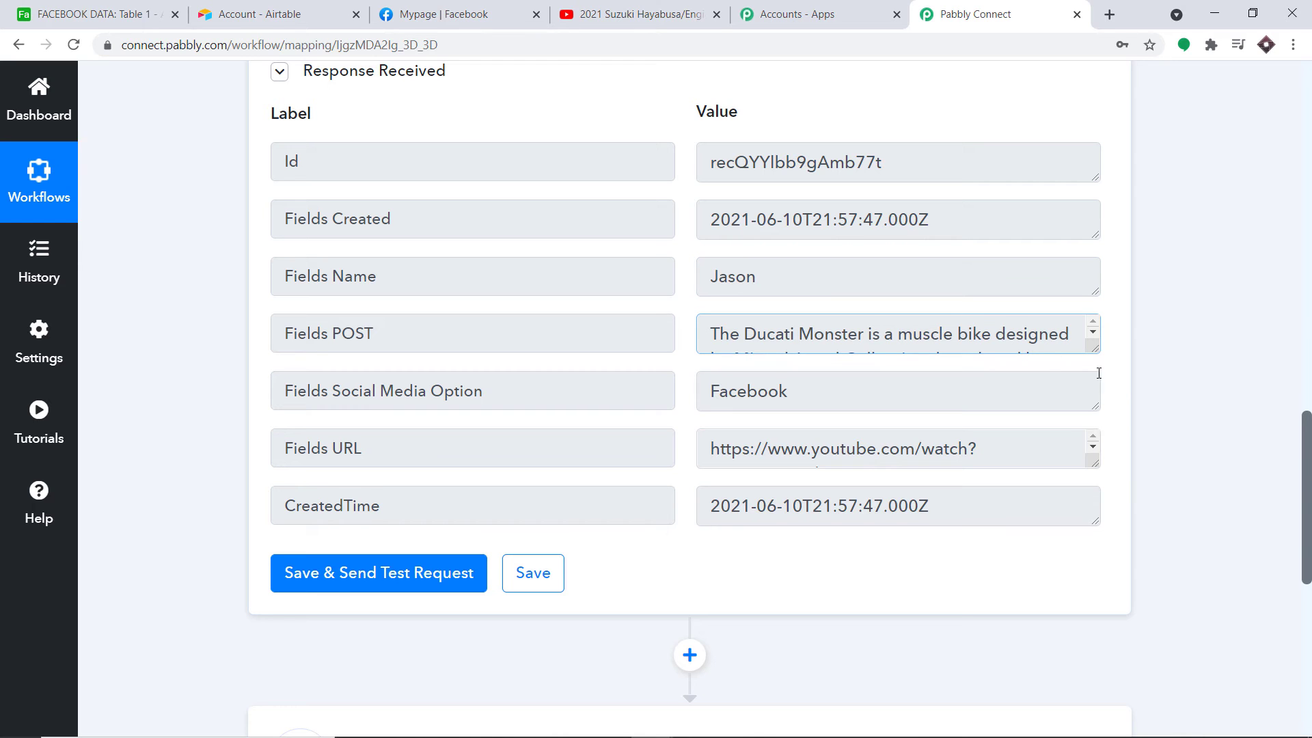
{"action": "left_click_drag", "start_coordinate": [1097, 353], "coordinate": [1085, 455]}
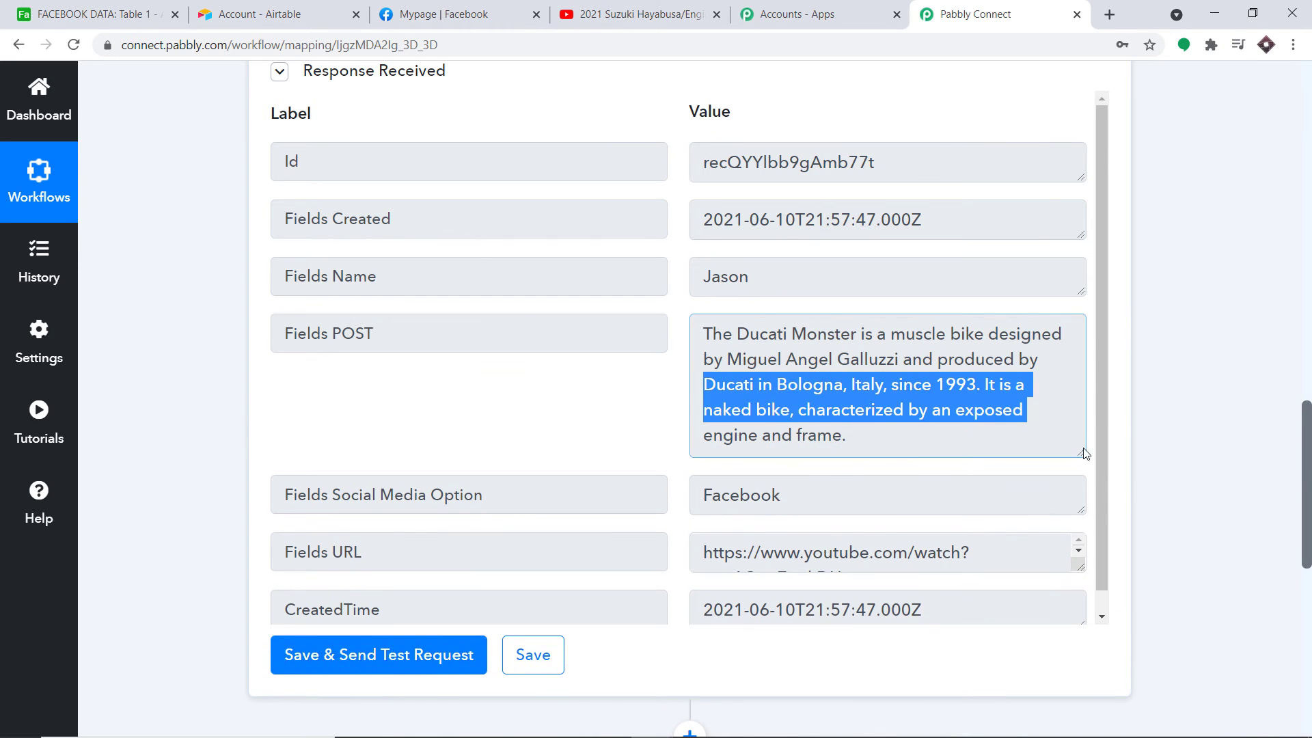
{"action": "left_click", "coordinate": [1034, 436]}
{"action": "scroll", "coordinate": [1034, 436], "scroll_direction": "down", "scroll_amount": 1}
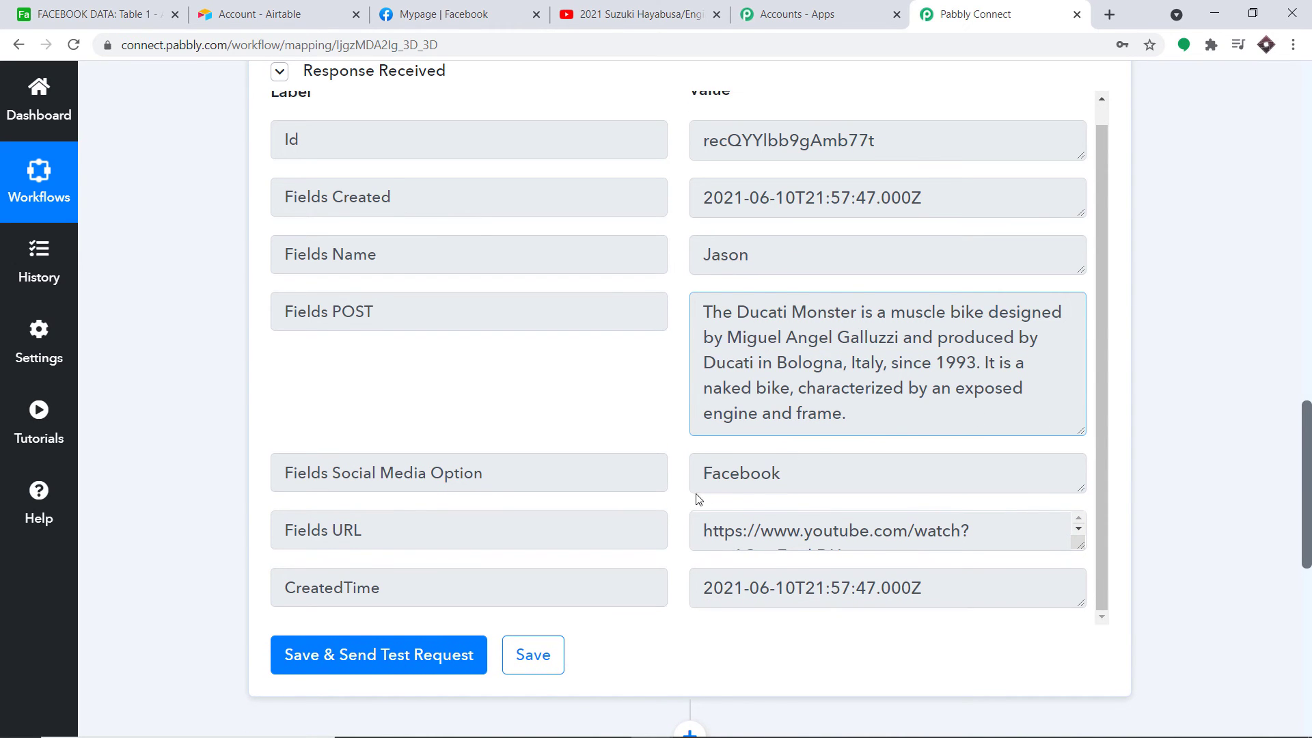
{"action": "left_click_drag", "start_coordinate": [1081, 546], "coordinate": [1084, 629]}
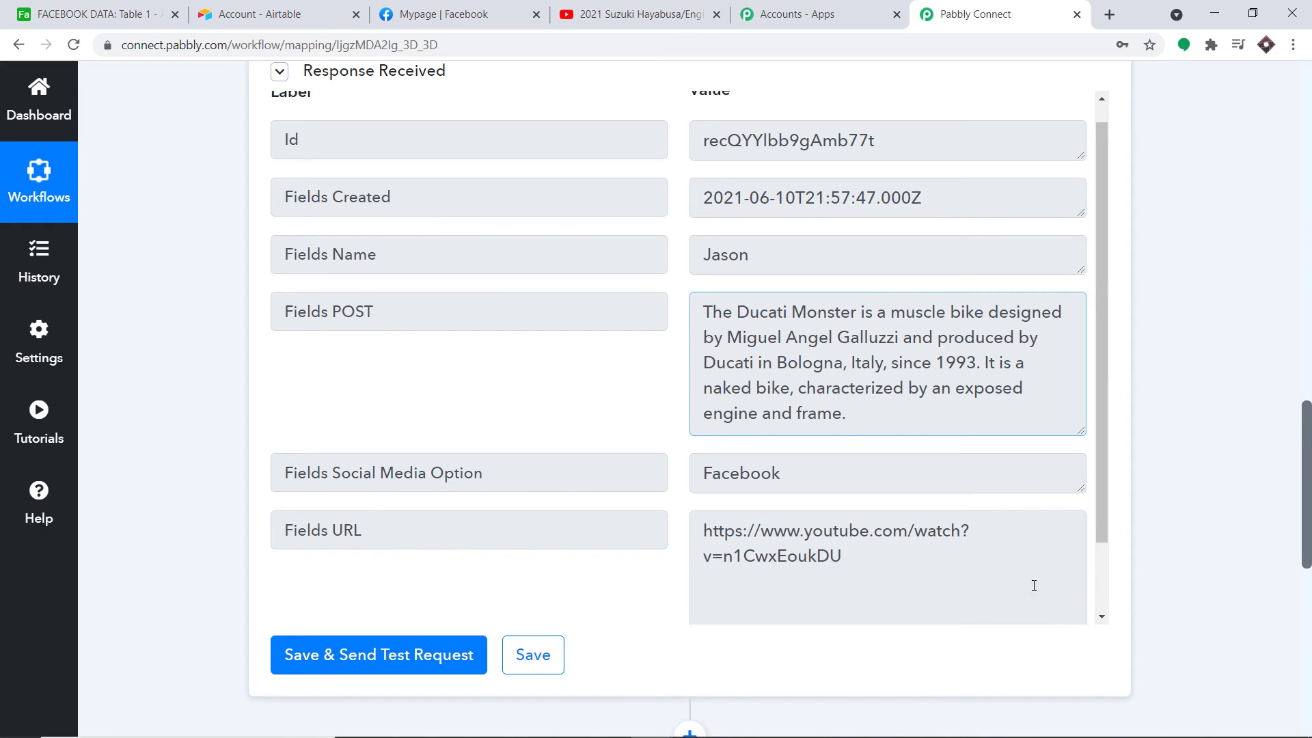
{"action": "left_click_drag", "start_coordinate": [879, 564], "coordinate": [677, 545]}
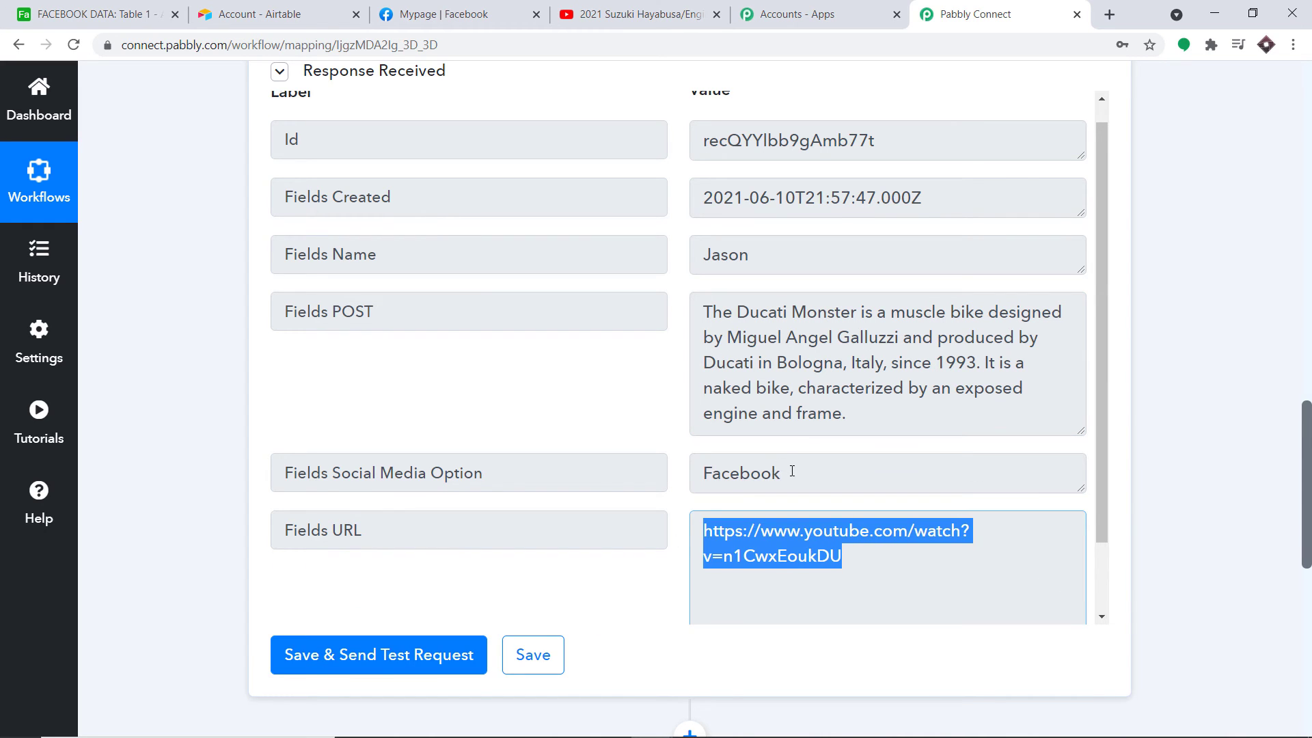
{"action": "left_click_drag", "start_coordinate": [792, 471], "coordinate": [681, 483]}
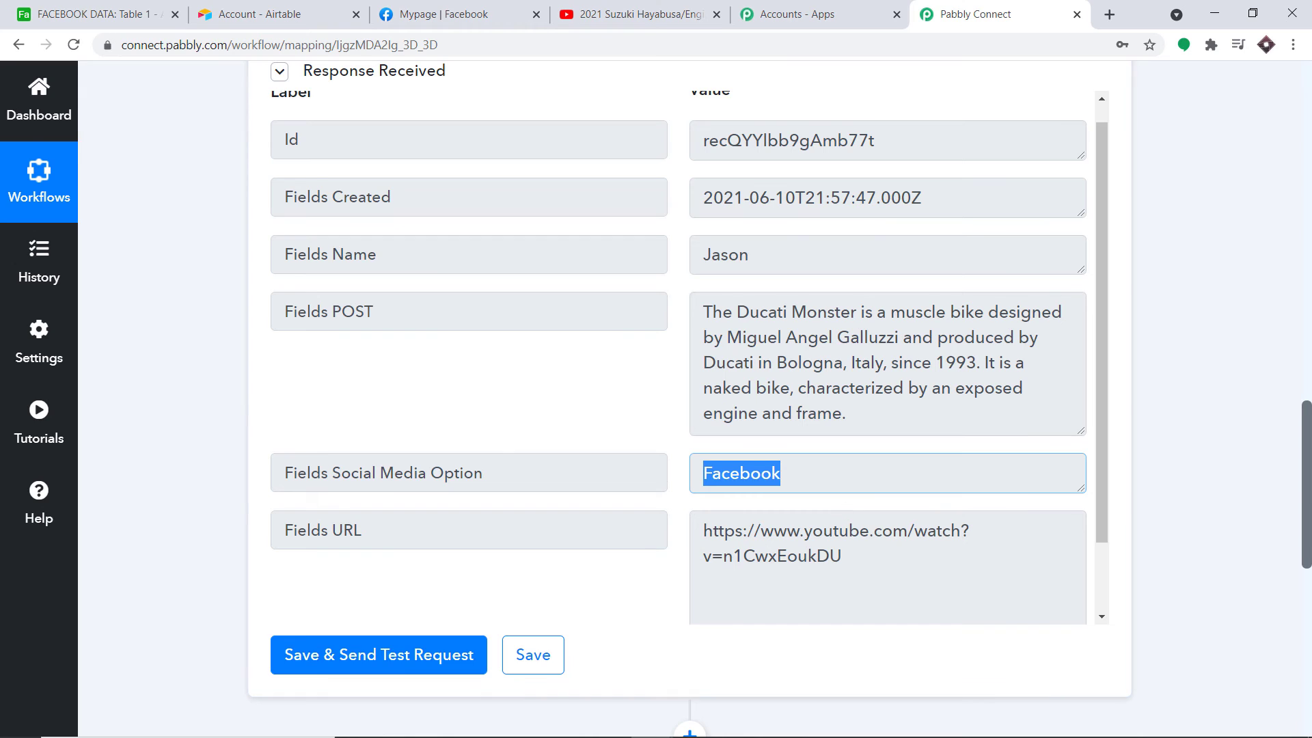
- Set the workflow's second step to the Facebook Pages app with the Create Page Post action event
{"action": "left_click_drag", "start_coordinate": [1307, 496], "coordinate": [1309, 546]}
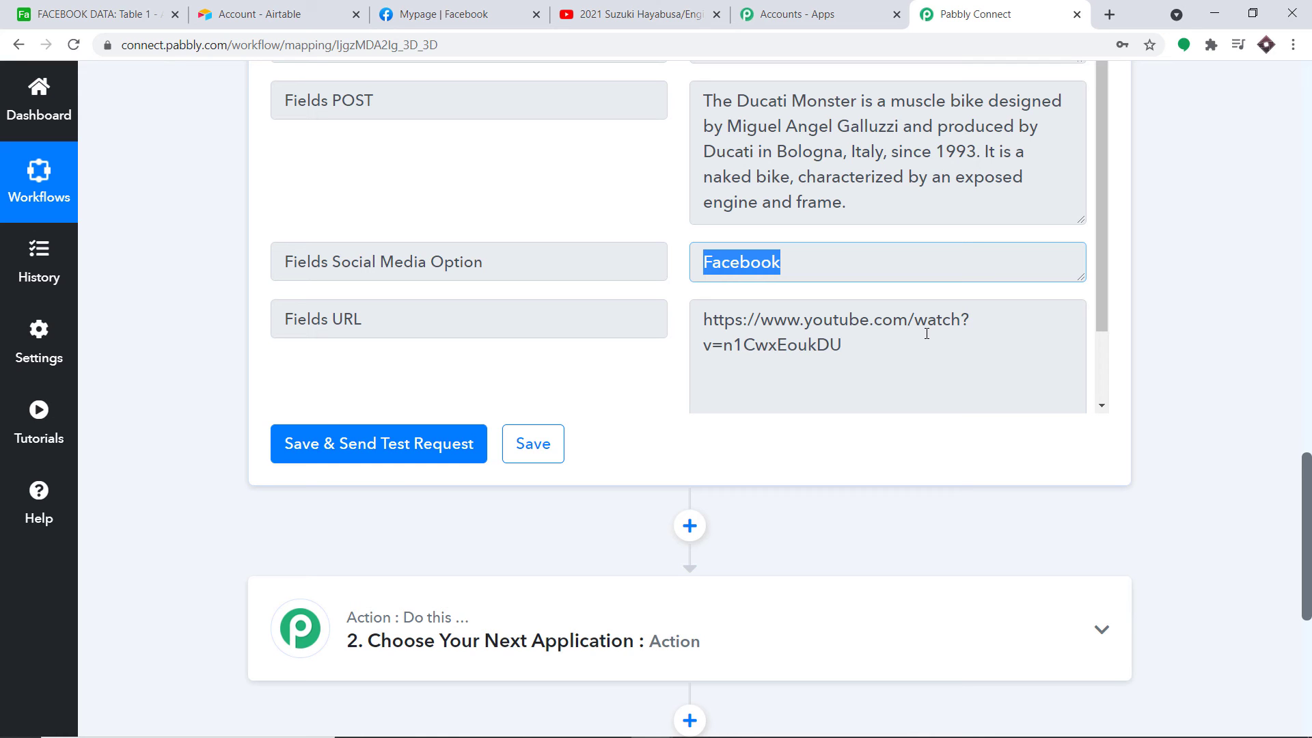
{"action": "scroll", "coordinate": [1151, 413], "scroll_direction": "down", "scroll_amount": 5}
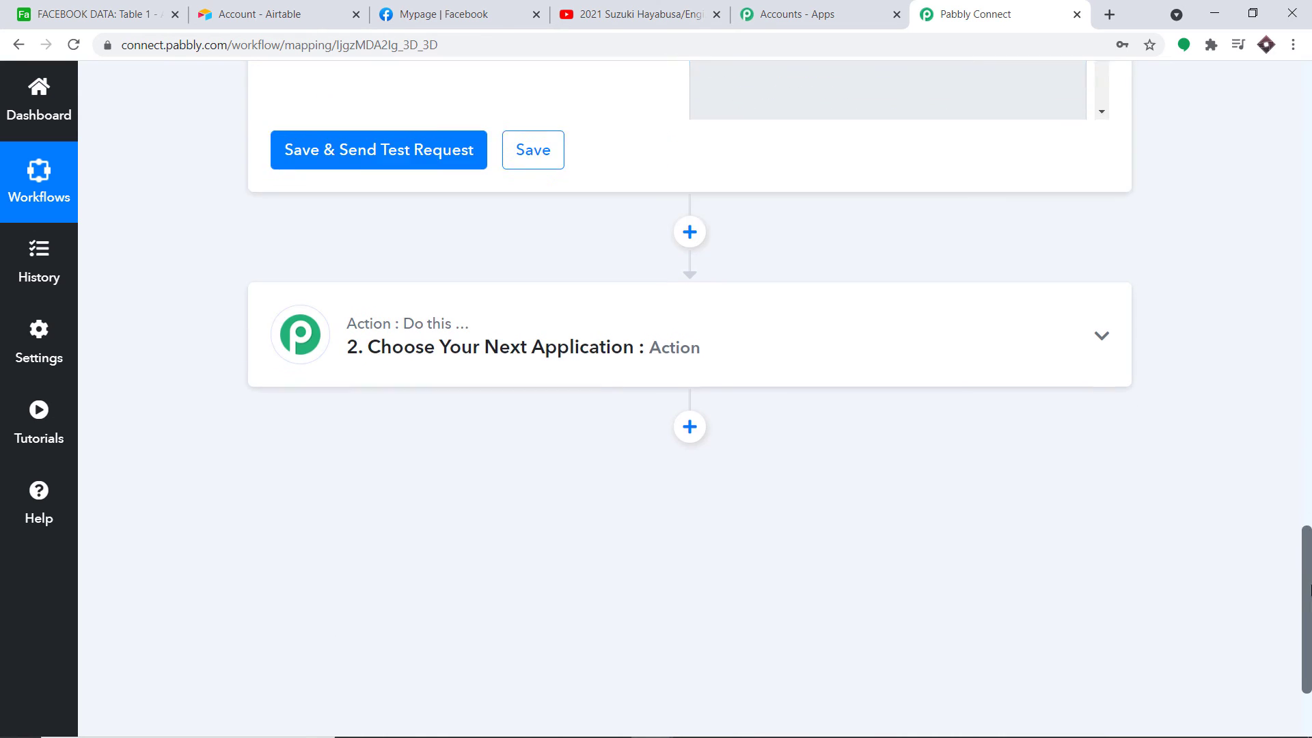
{"action": "left_click", "coordinate": [457, 294]}
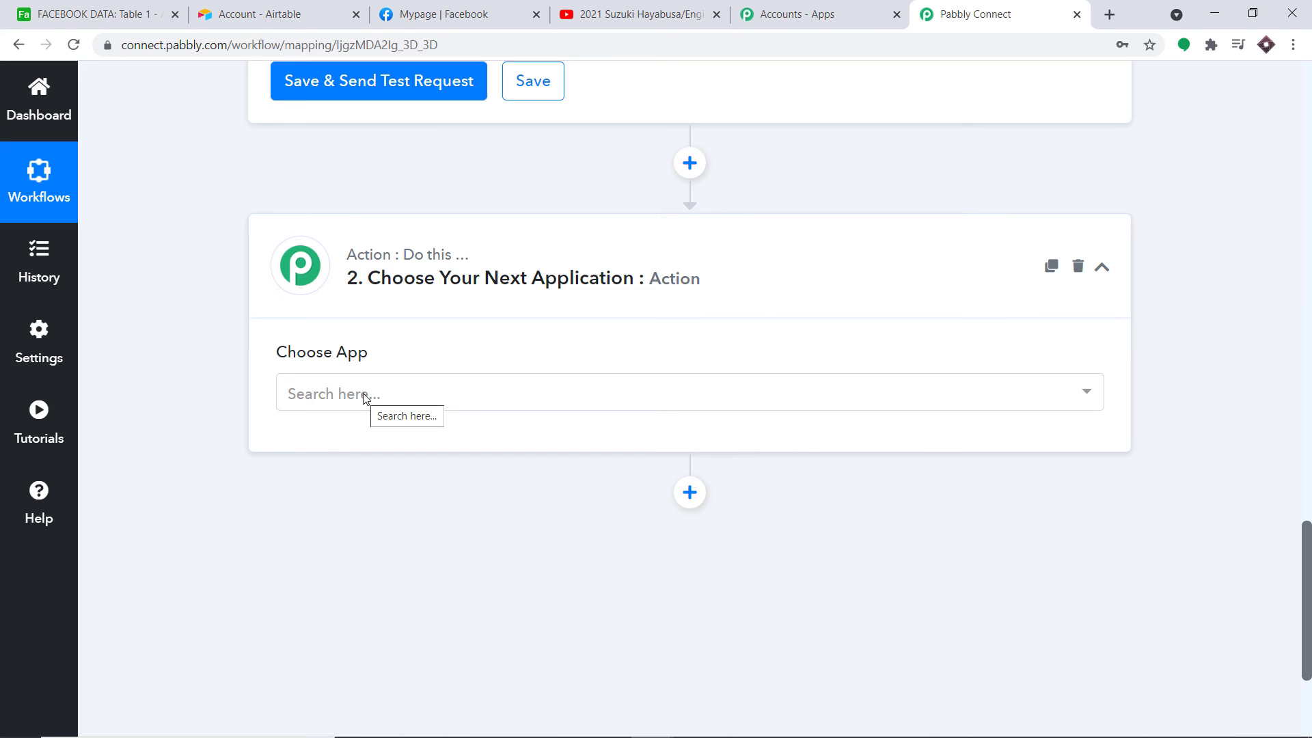
{"action": "left_click", "coordinate": [365, 396]}
{"action": "type", "text": "fac"}
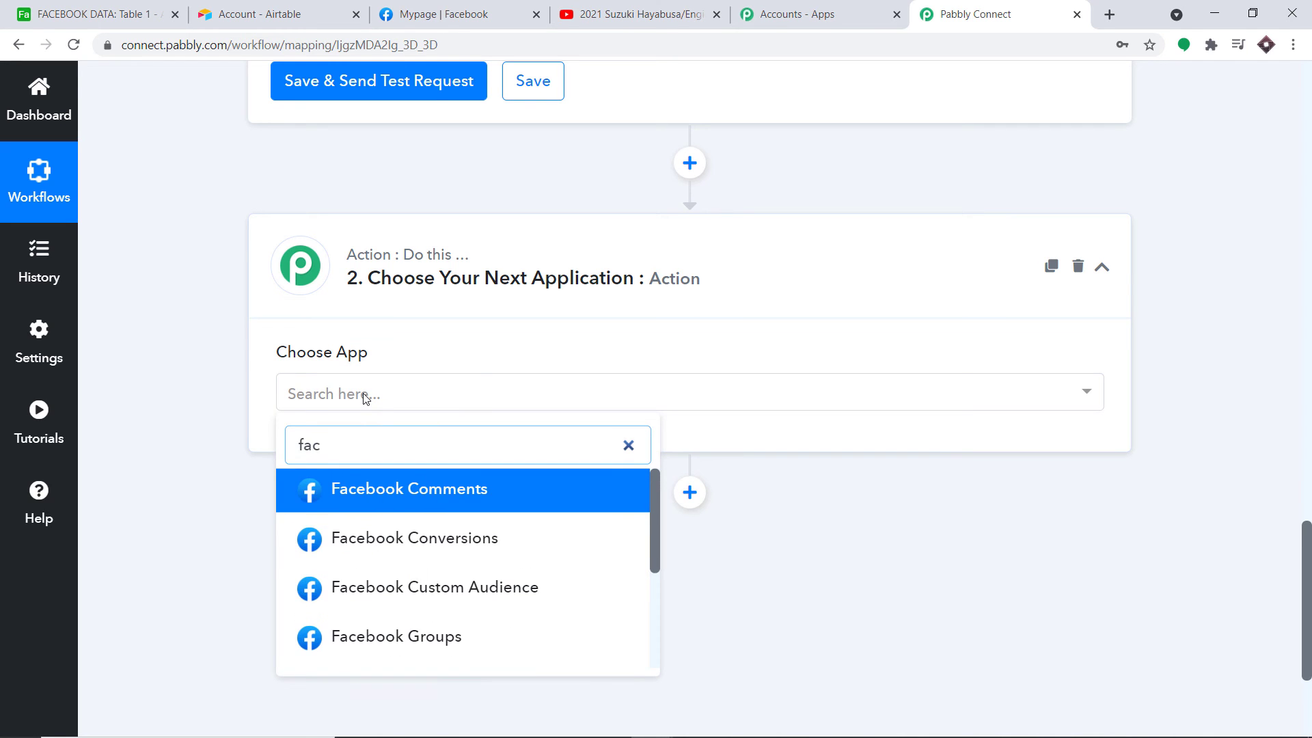
{"action": "scroll", "coordinate": [484, 499], "scroll_direction": "down", "scroll_amount": 2}
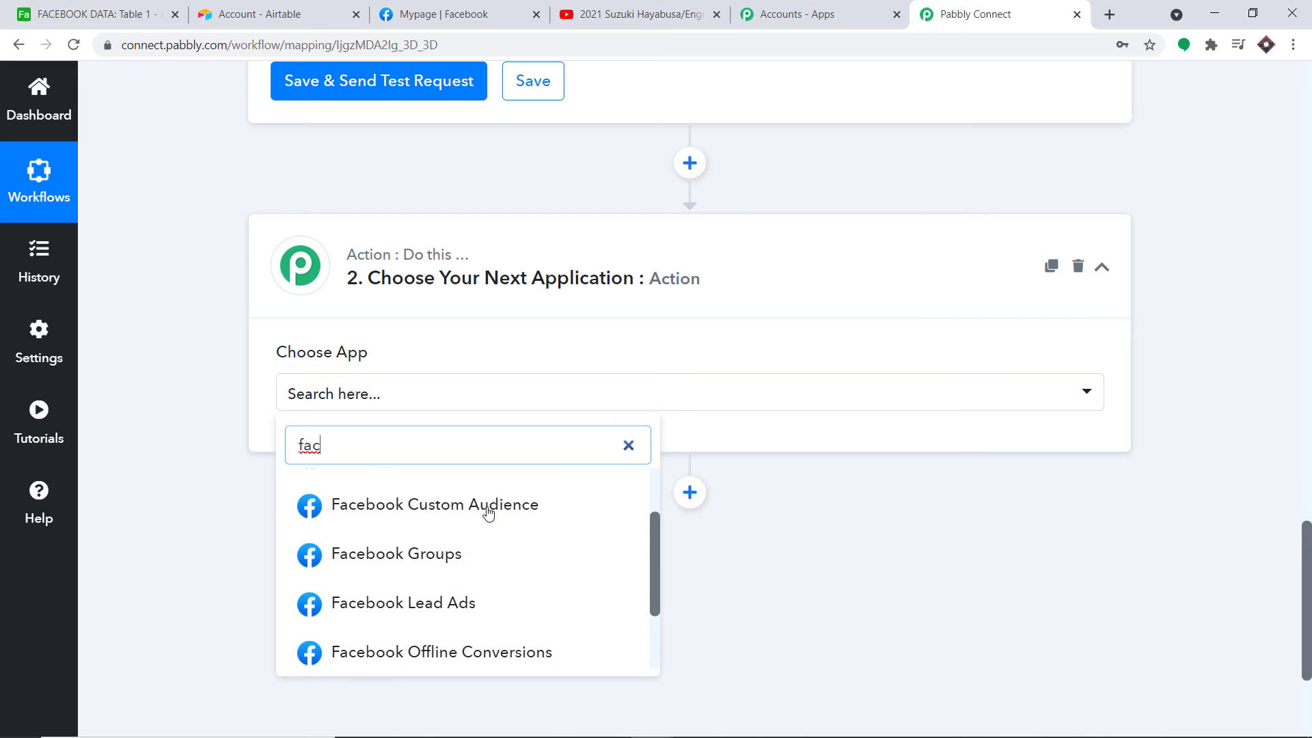
{"action": "scroll", "coordinate": [488, 524], "scroll_direction": "down", "scroll_amount": 2}
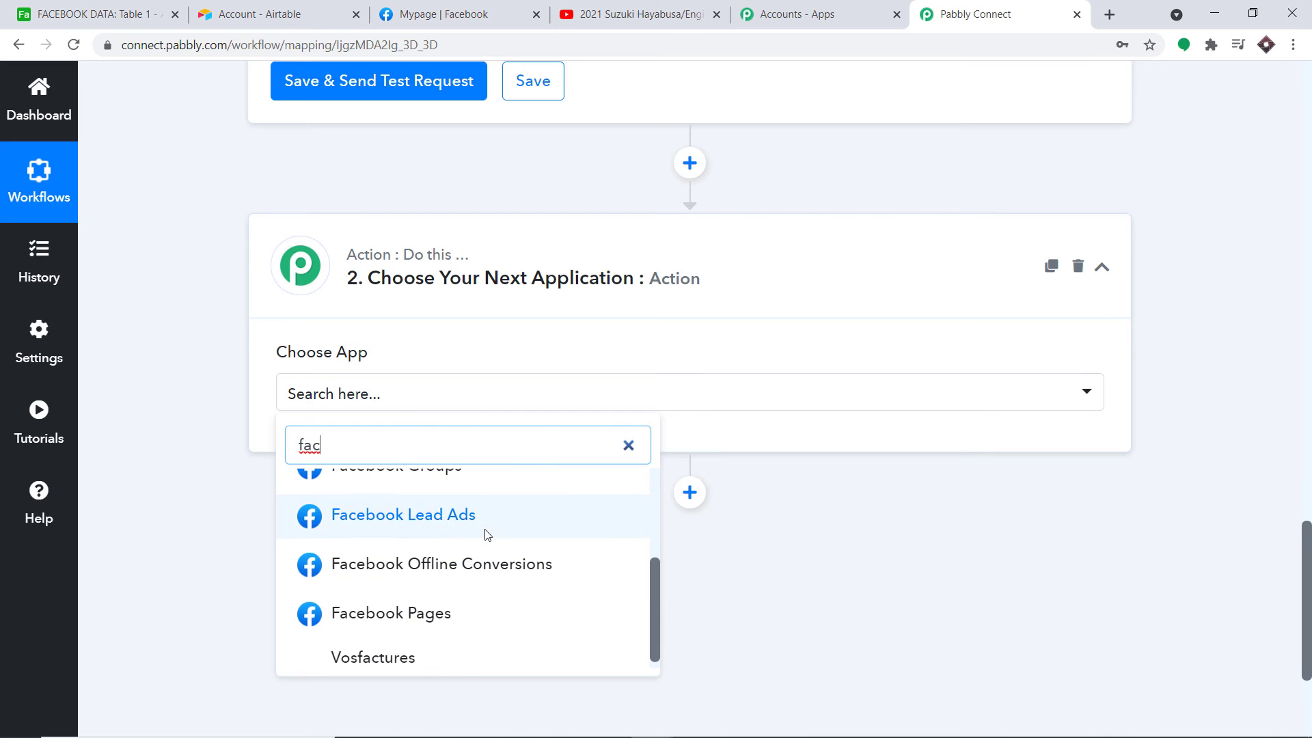
{"action": "left_click", "coordinate": [429, 615]}
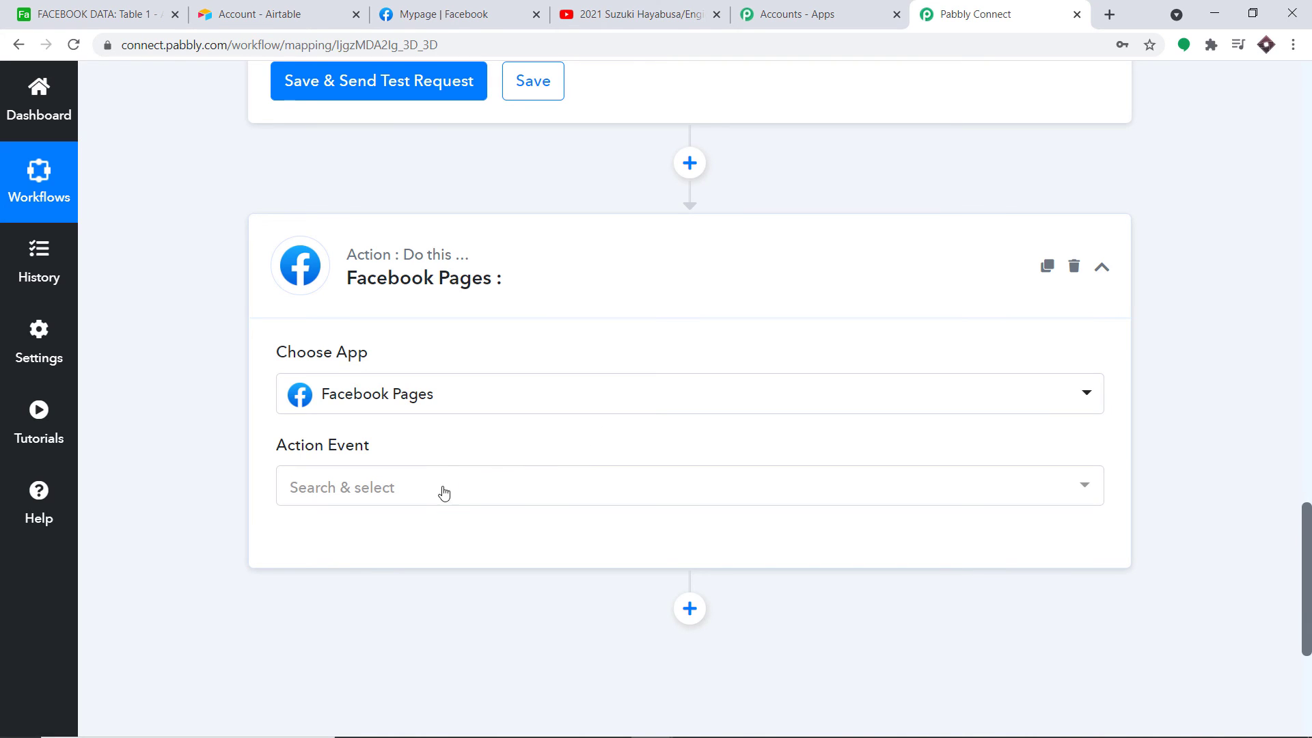
{"action": "left_click", "coordinate": [452, 491]}
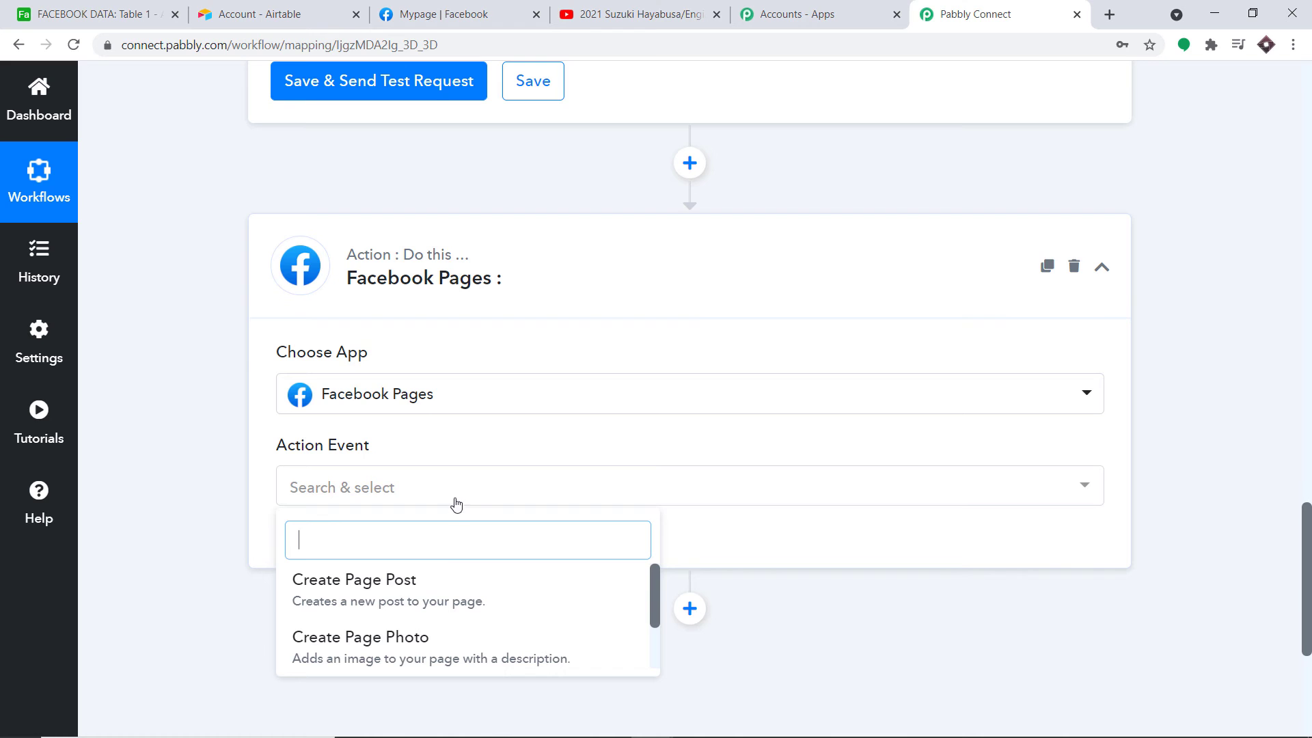
{"action": "left_click", "coordinate": [430, 594]}
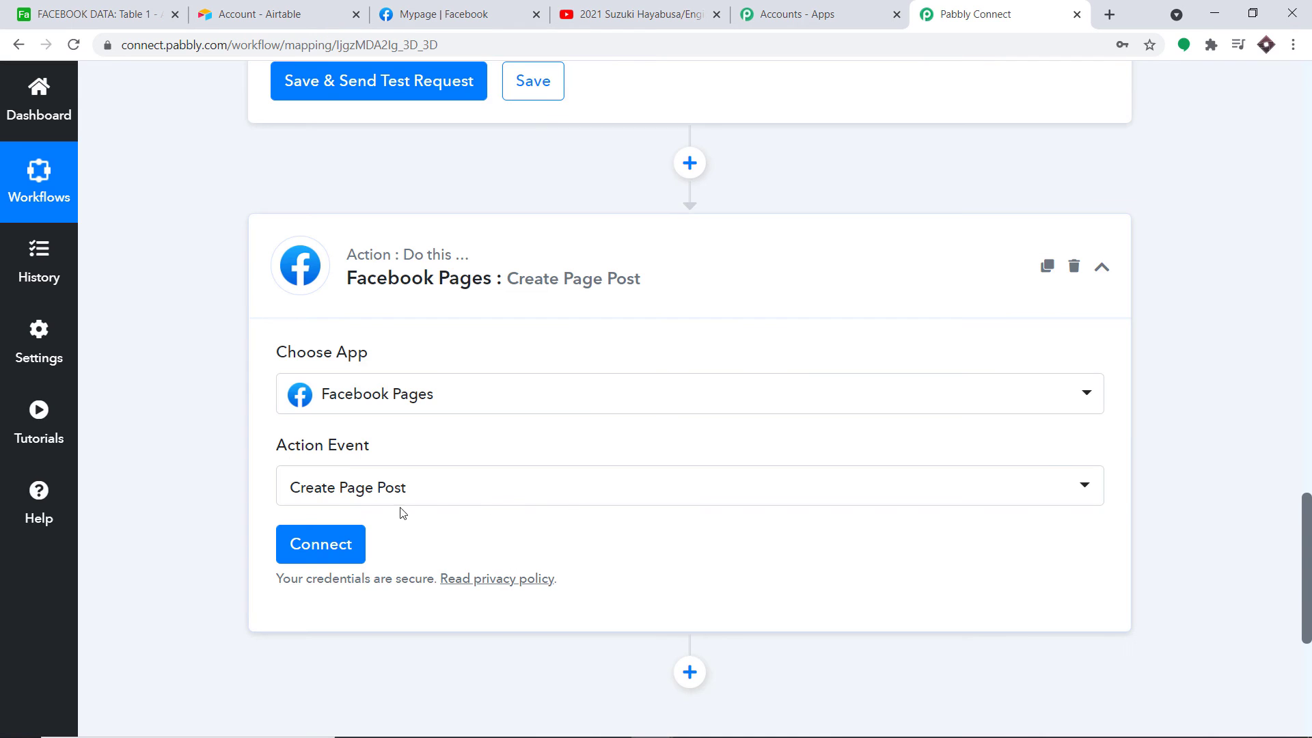
- Connect the Create Page Post action to Facebook Pages through a new authorized connection
{"action": "left_click", "coordinate": [308, 546]}
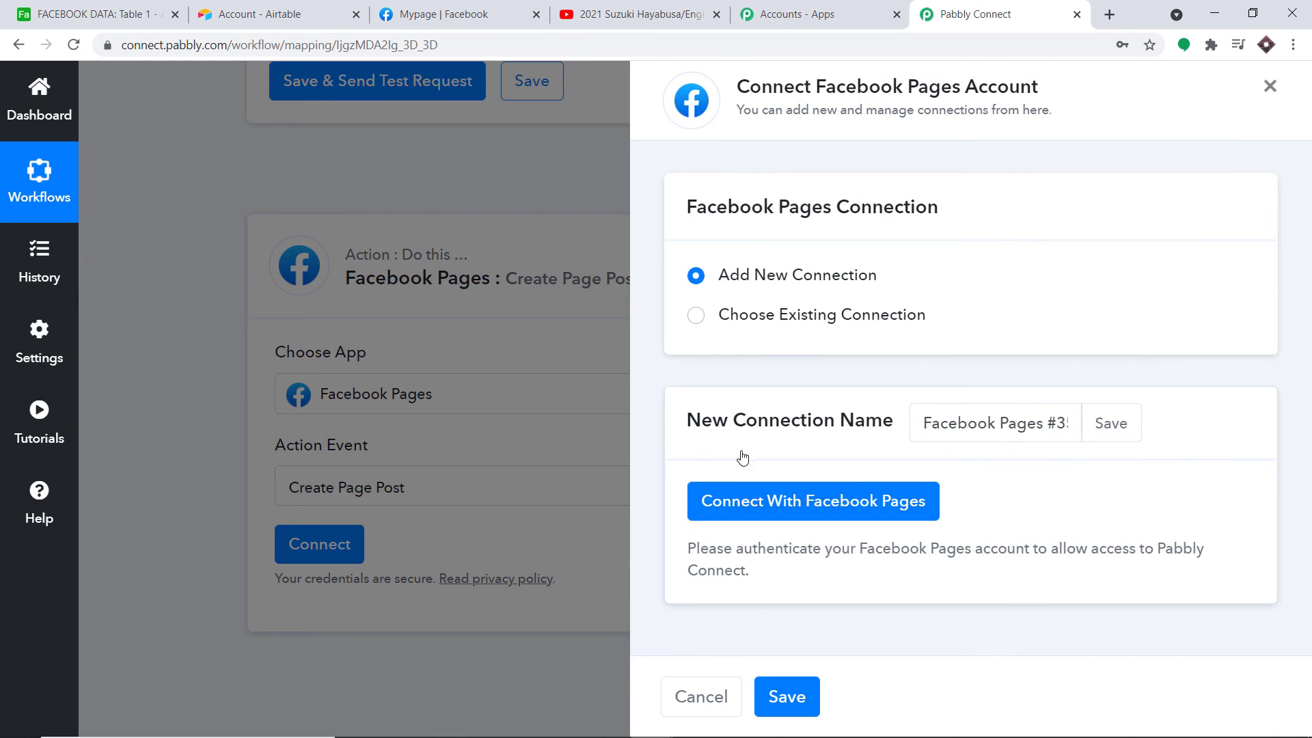
{"action": "left_click", "coordinate": [818, 503]}
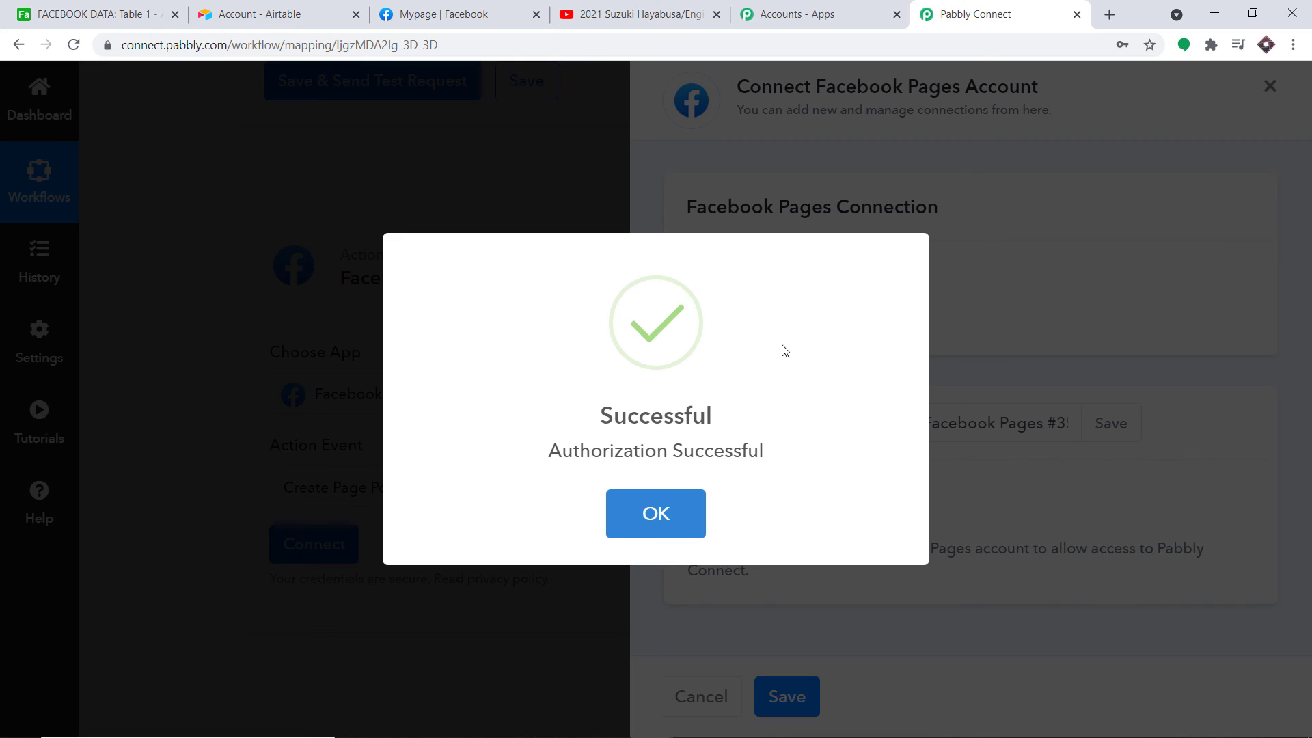
{"action": "scroll", "coordinate": [787, 329], "scroll_direction": "down", "scroll_amount": 7}
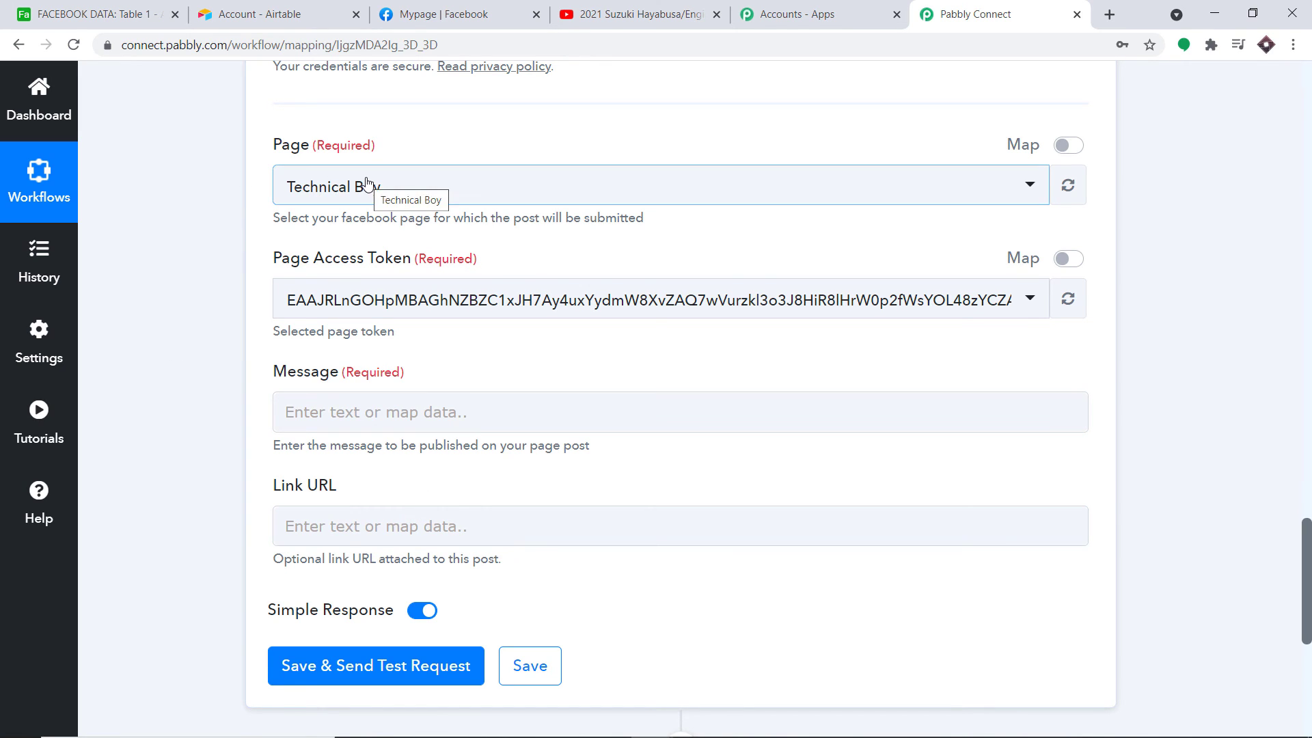
- Switch to Facebook and look through the list of managed pages for Mypage
{"action": "left_click", "coordinate": [444, 13]}
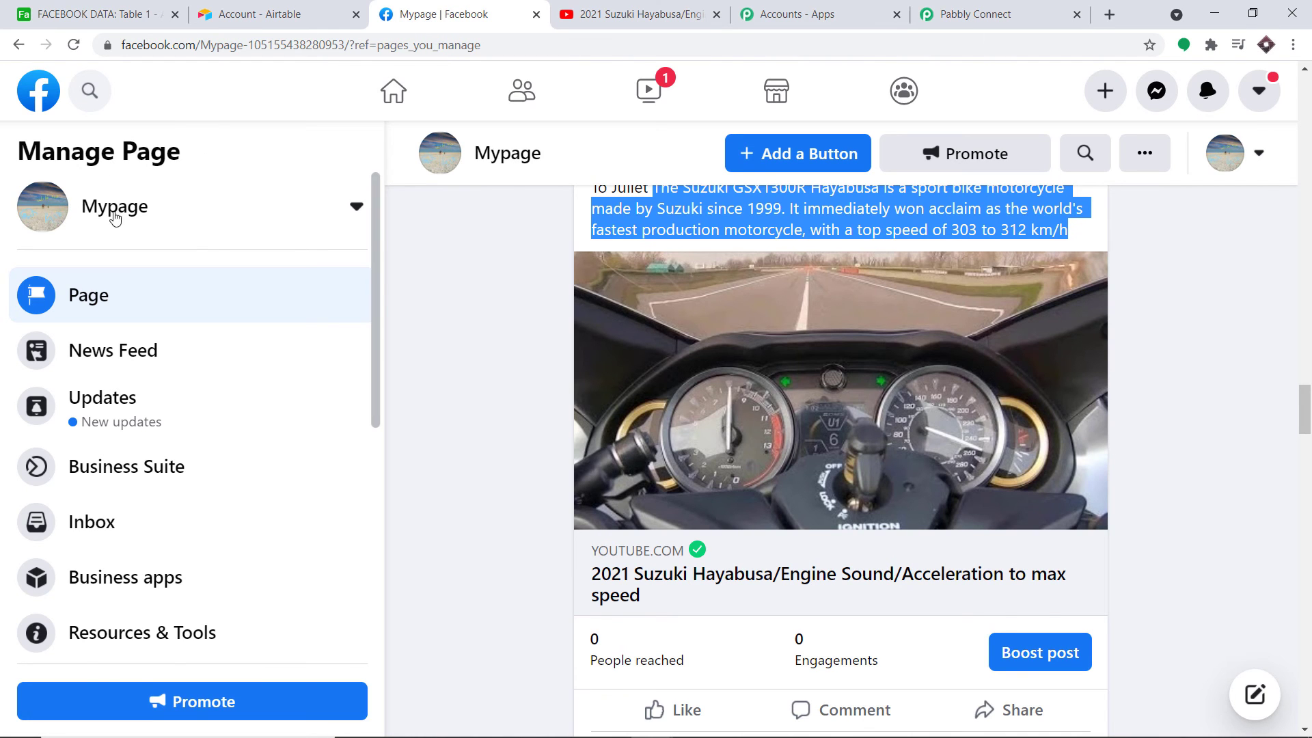
{"action": "left_click", "coordinate": [41, 96]}
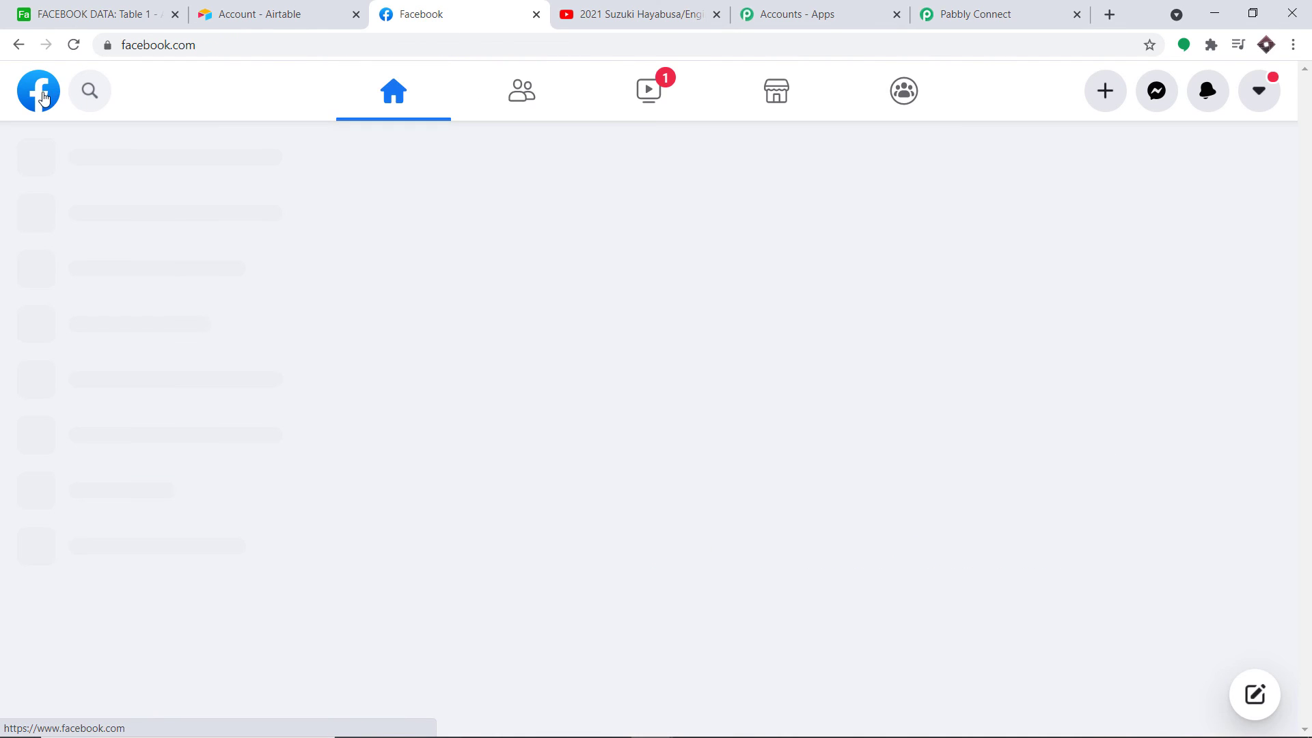
{"action": "left_click", "coordinate": [47, 309]}
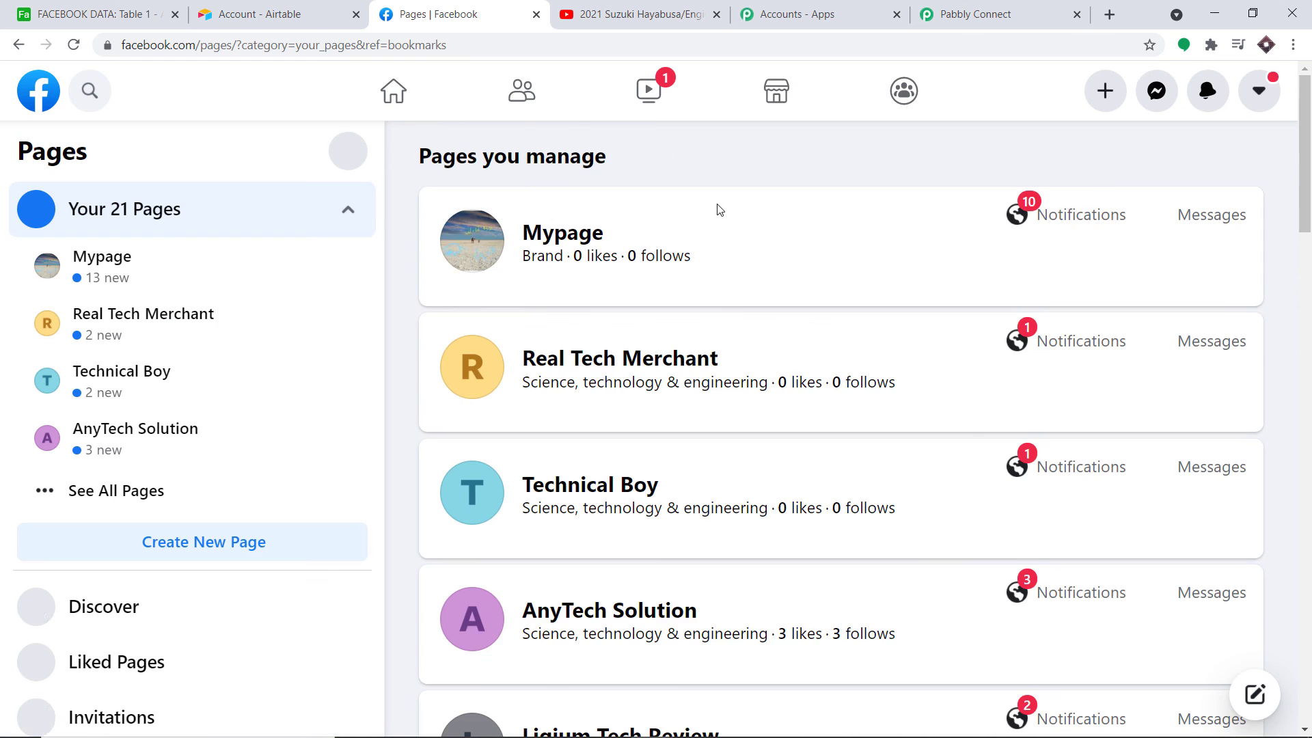
{"action": "scroll", "coordinate": [699, 232], "scroll_direction": "down", "scroll_amount": 20}
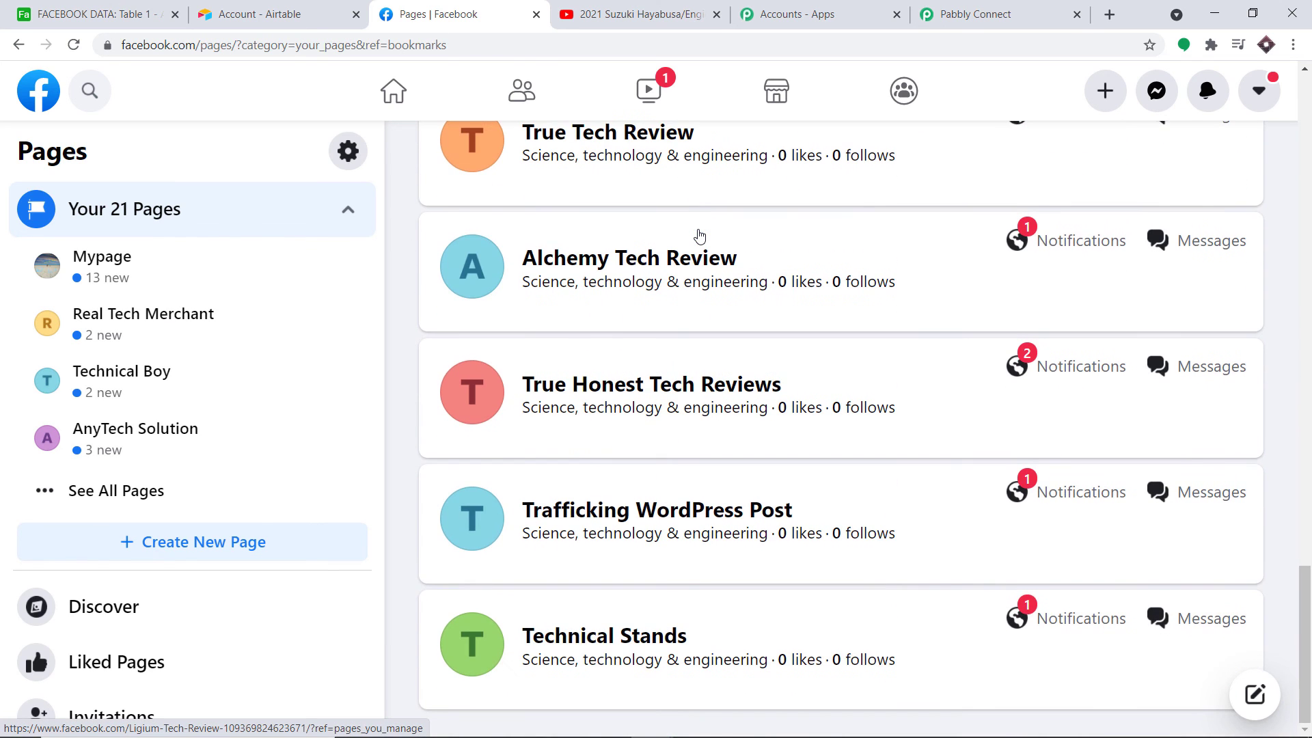
{"action": "scroll", "coordinate": [699, 235], "scroll_direction": "up", "scroll_amount": 15}
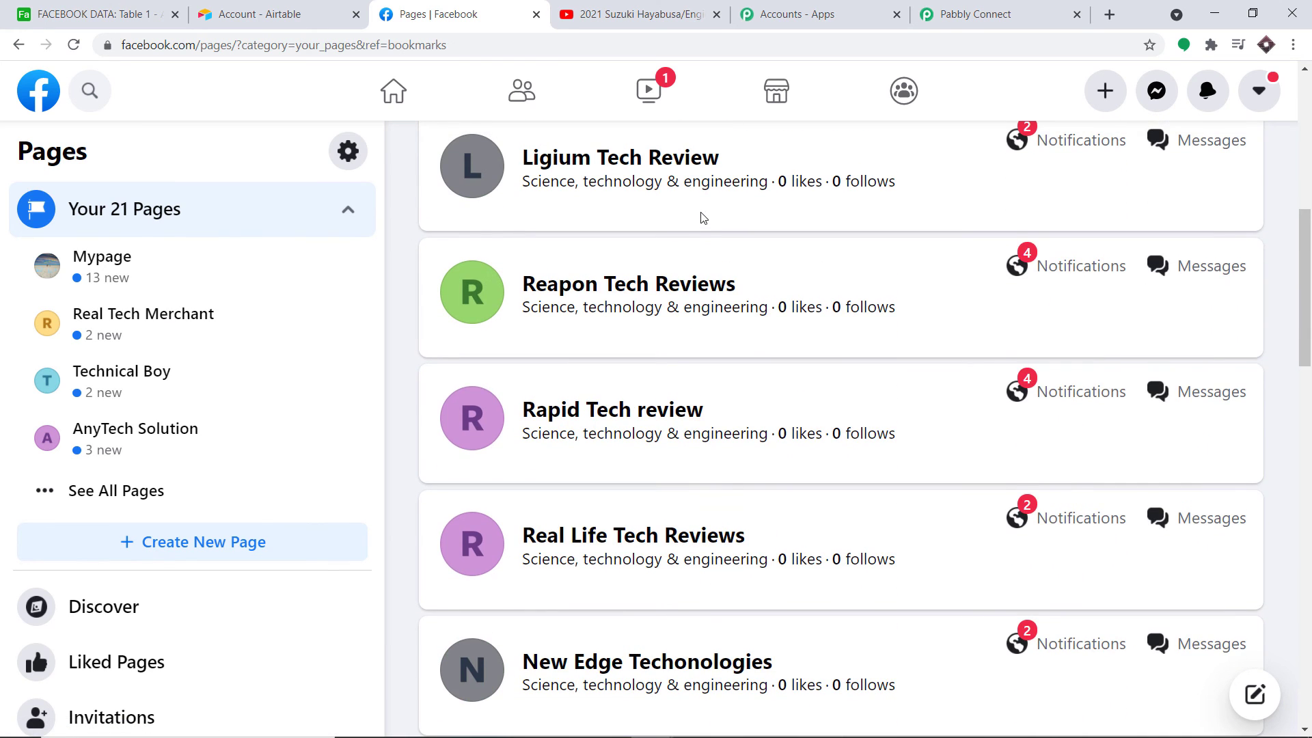
{"action": "scroll", "coordinate": [703, 217], "scroll_direction": "up", "scroll_amount": 8}
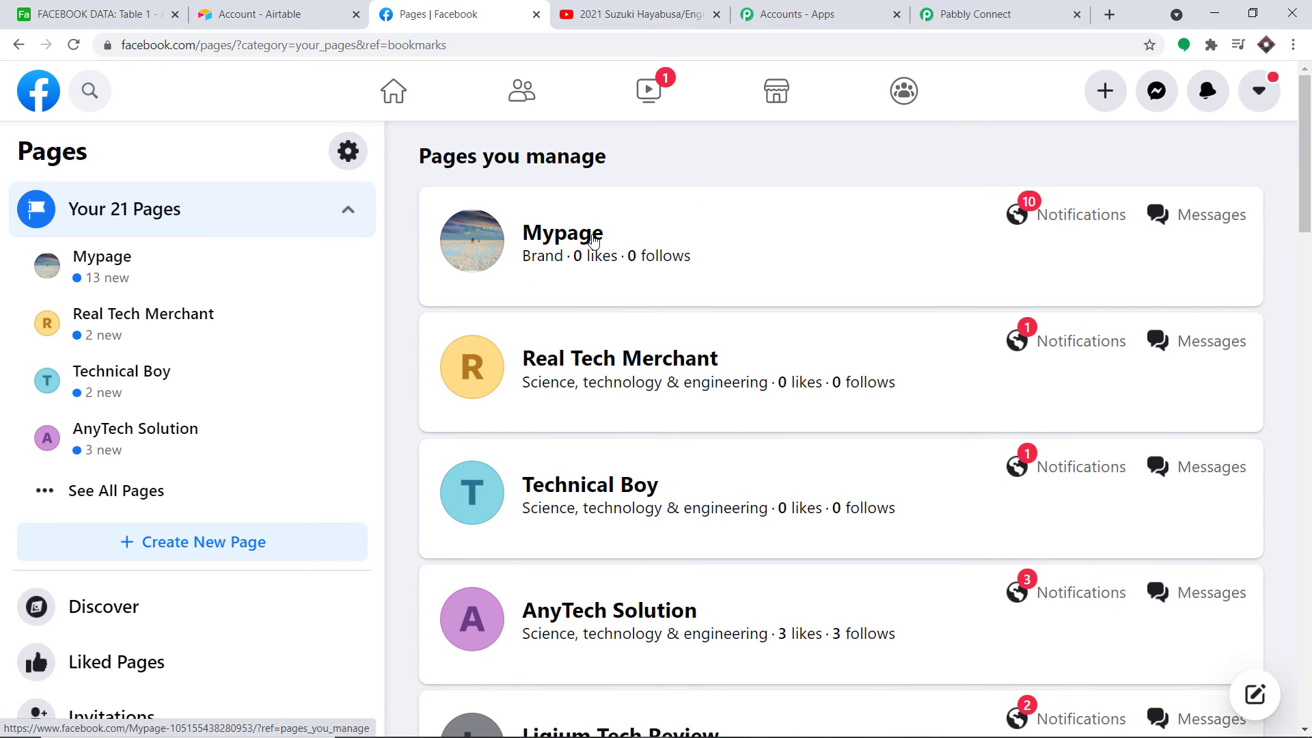
- Return to Pabbly Connect and choose Mypage as the page for the Create Page Post action
{"action": "left_click", "coordinate": [937, 16]}
{"action": "left_click", "coordinate": [347, 185]}
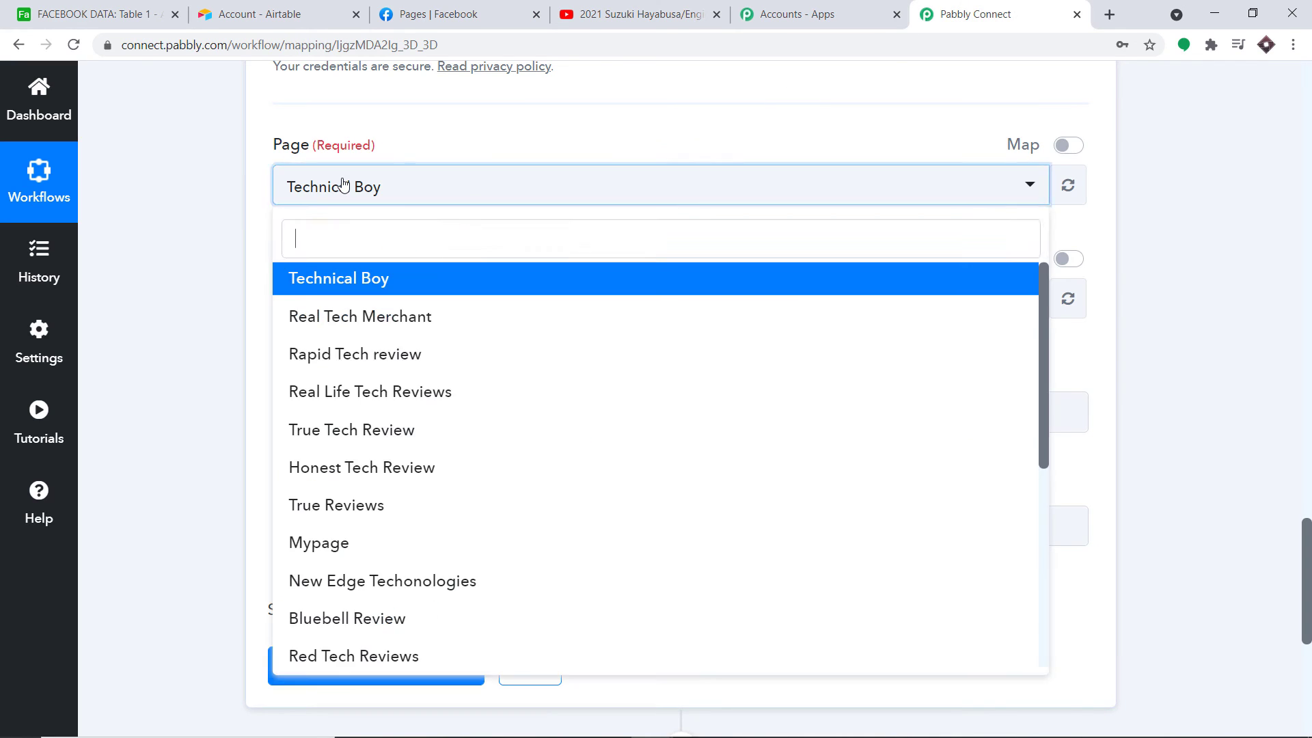
{"action": "scroll", "coordinate": [430, 291], "scroll_direction": "down", "scroll_amount": 3}
{"action": "scroll", "coordinate": [430, 290], "scroll_direction": "down", "scroll_amount": 2}
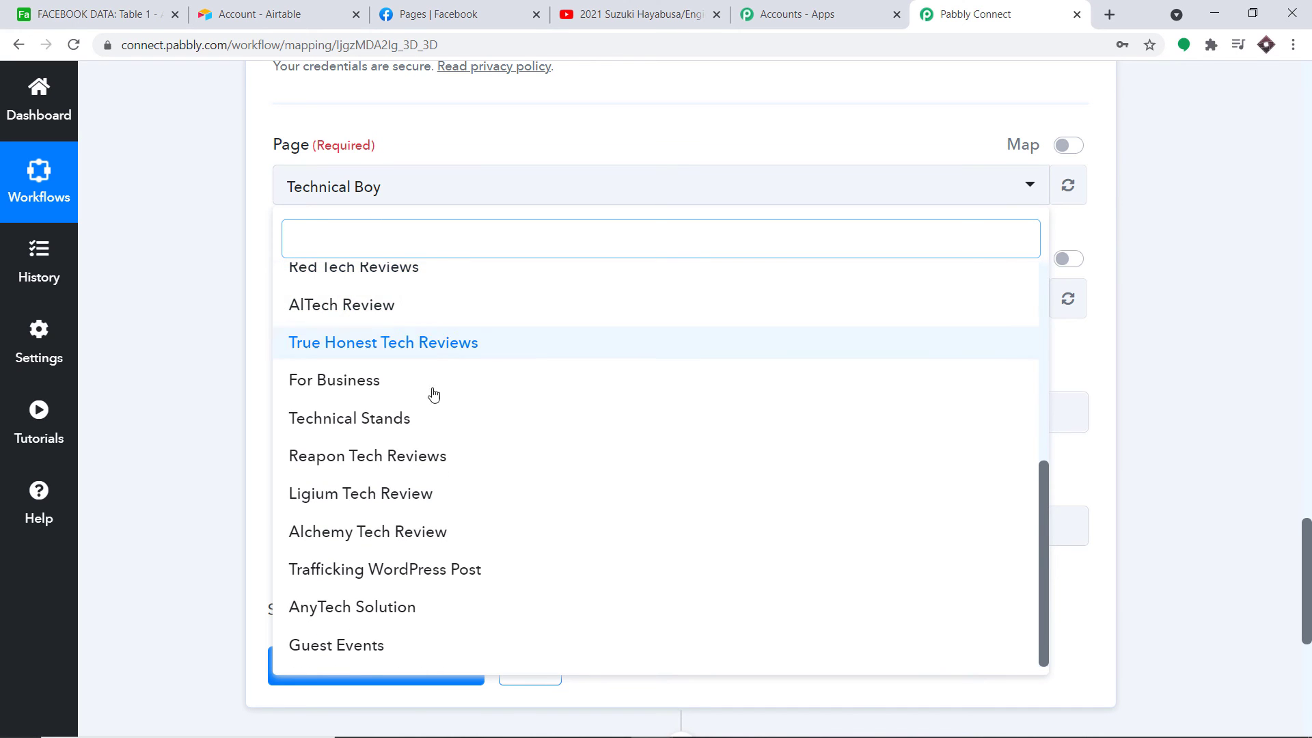
{"action": "scroll", "coordinate": [441, 396], "scroll_direction": "up", "scroll_amount": 5}
{"action": "scroll", "coordinate": [441, 379], "scroll_direction": "up", "scroll_amount": 4}
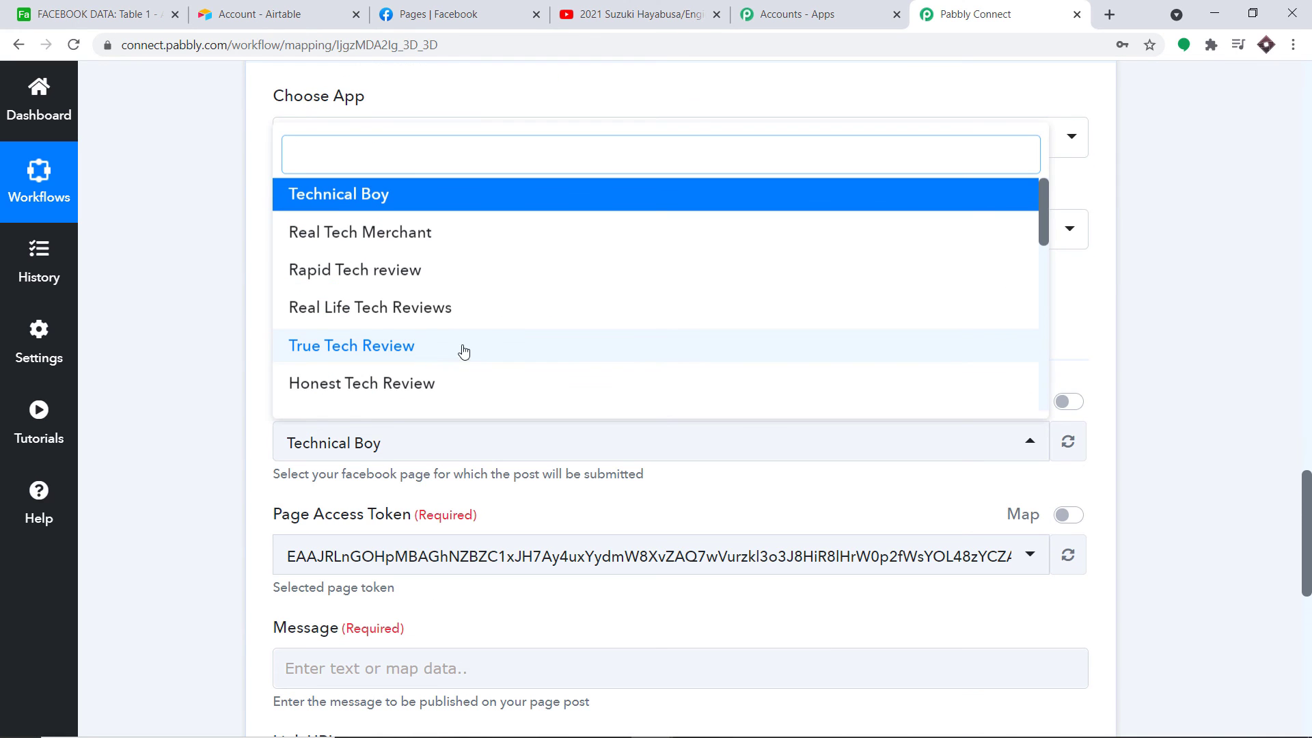
{"action": "scroll", "coordinate": [681, 330], "scroll_direction": "down", "scroll_amount": 5}
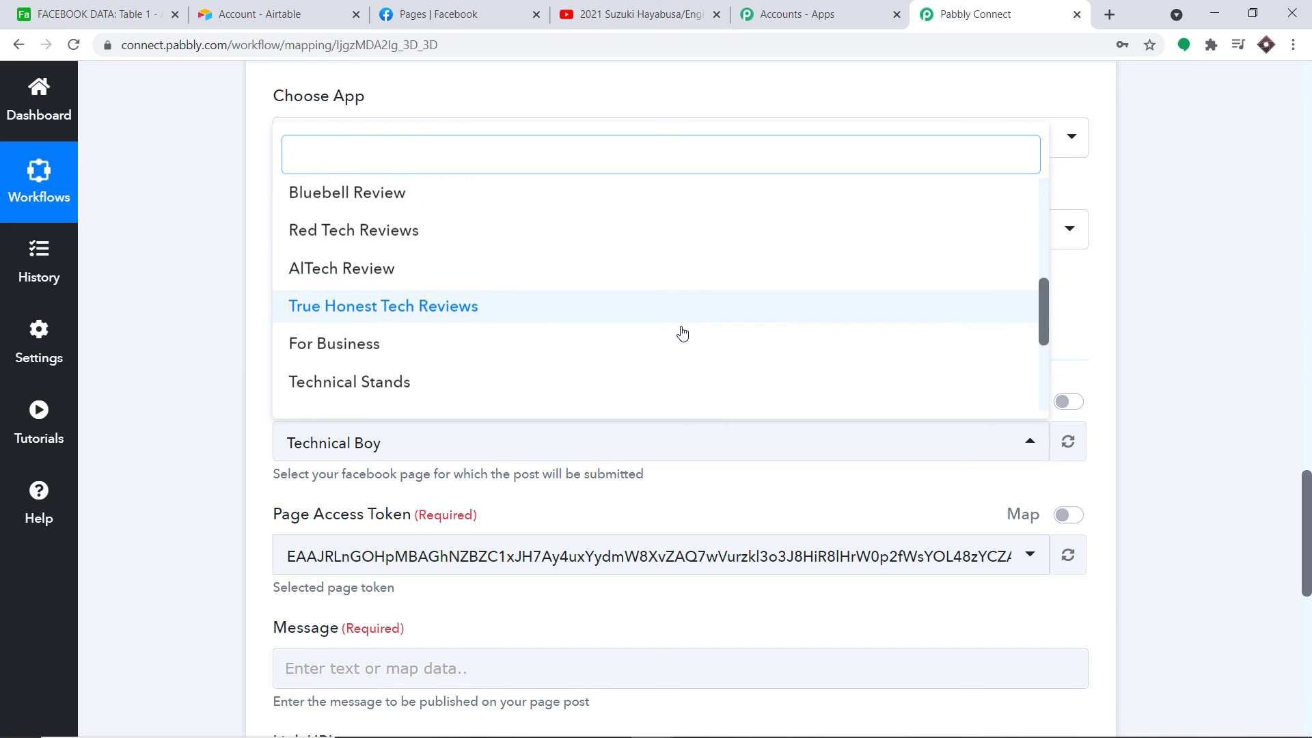
{"action": "scroll", "coordinate": [681, 331], "scroll_direction": "up", "scroll_amount": 5}
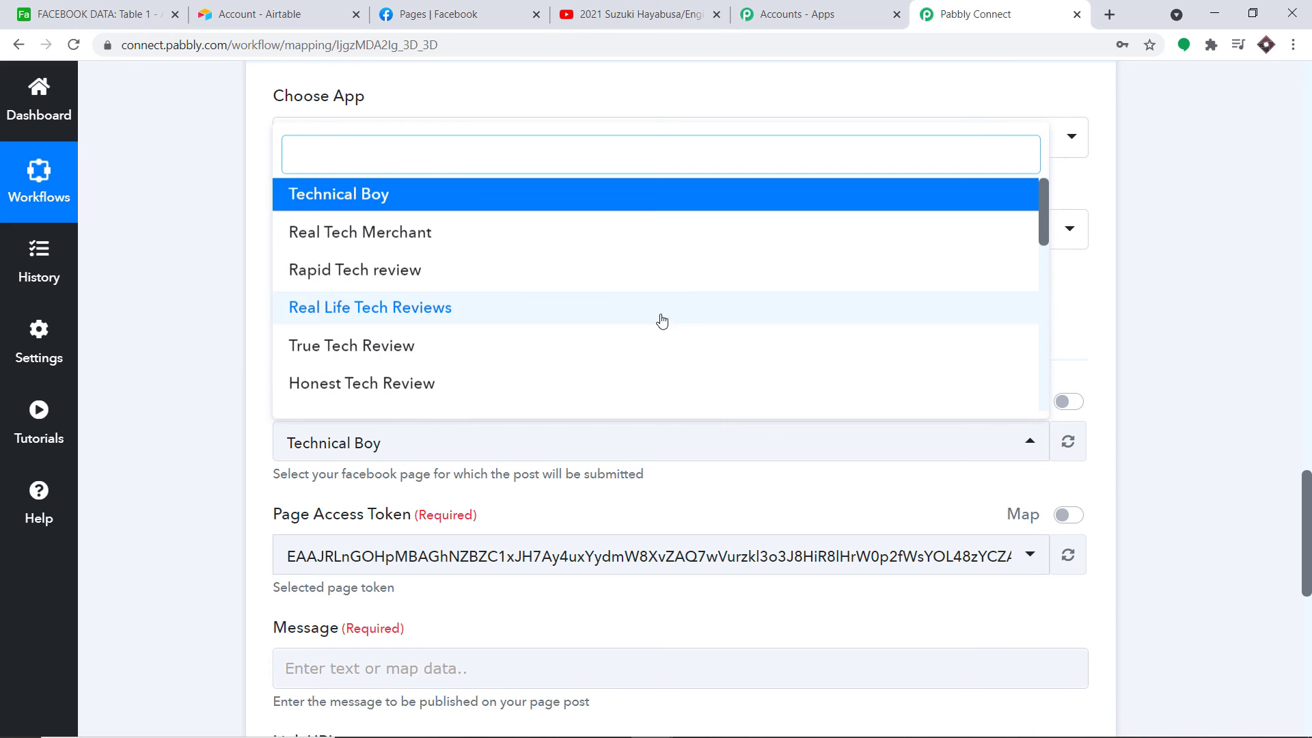
{"action": "scroll", "coordinate": [649, 314], "scroll_direction": "down", "scroll_amount": 3}
{"action": "left_click", "coordinate": [403, 295]}
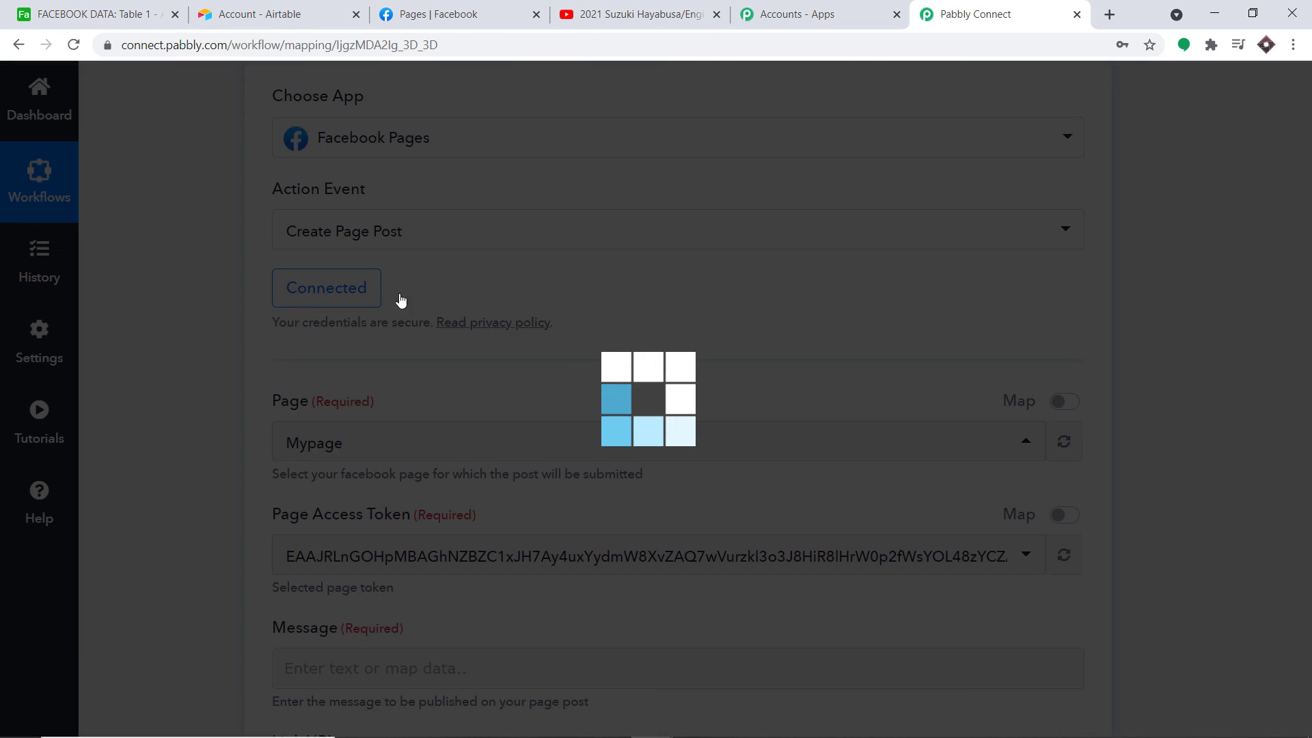
{"action": "scroll", "coordinate": [643, 292], "scroll_direction": "down", "scroll_amount": 4}
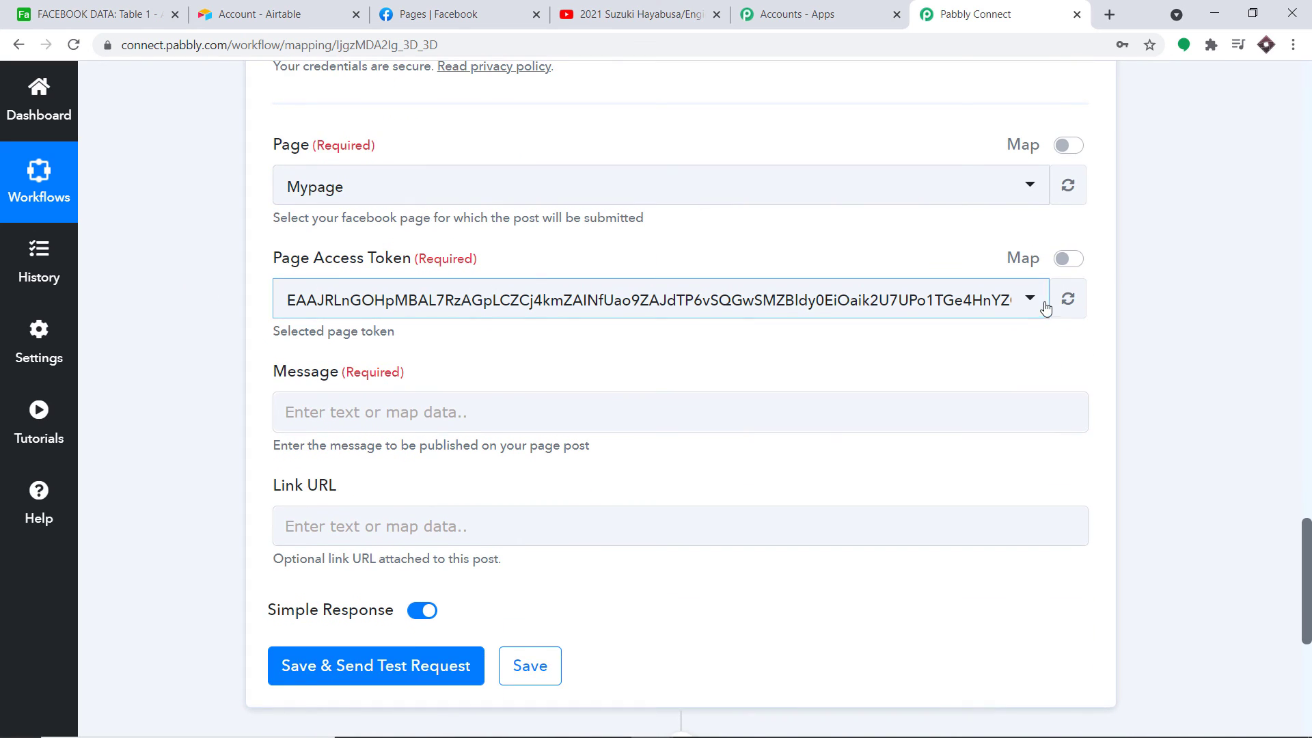
- Start the post's Message with "By", the mapped Fields Name value from the Airtable trigger, and a colon
{"action": "scroll", "coordinate": [581, 287], "scroll_direction": "down", "scroll_amount": 1}
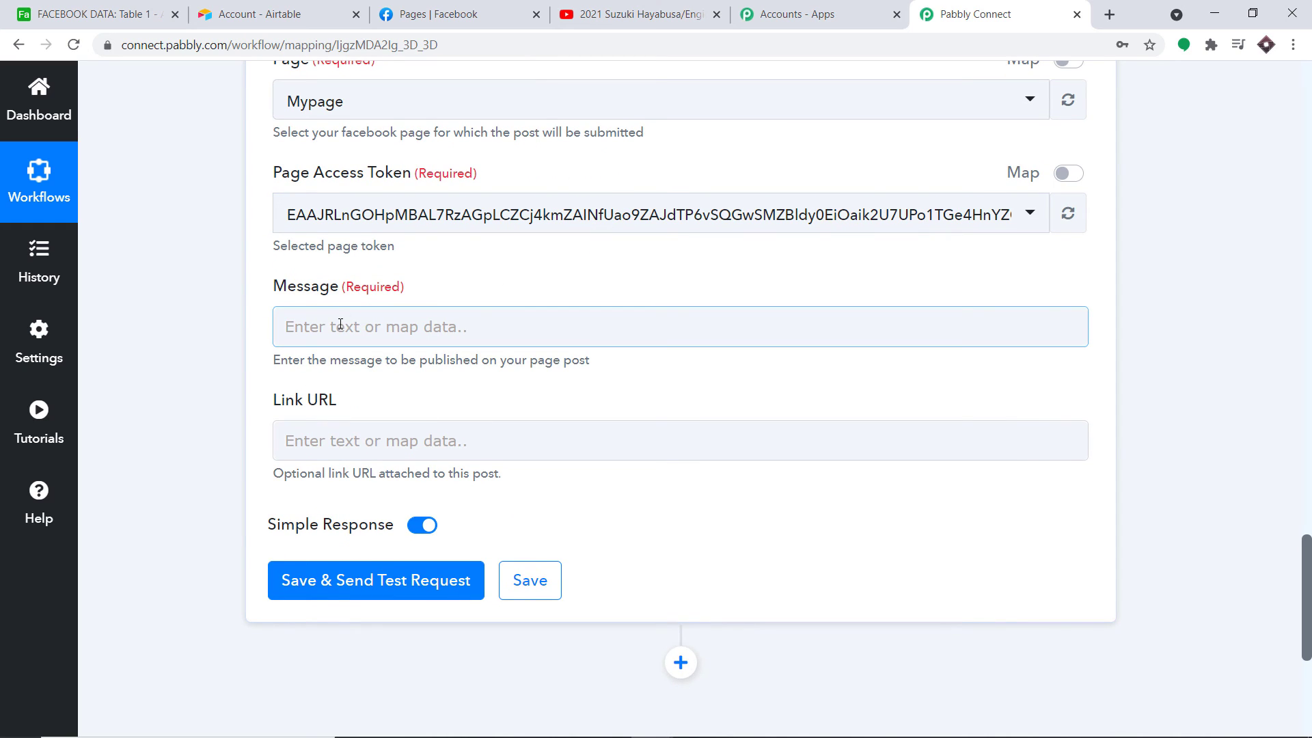
{"action": "left_click", "coordinate": [341, 325]}
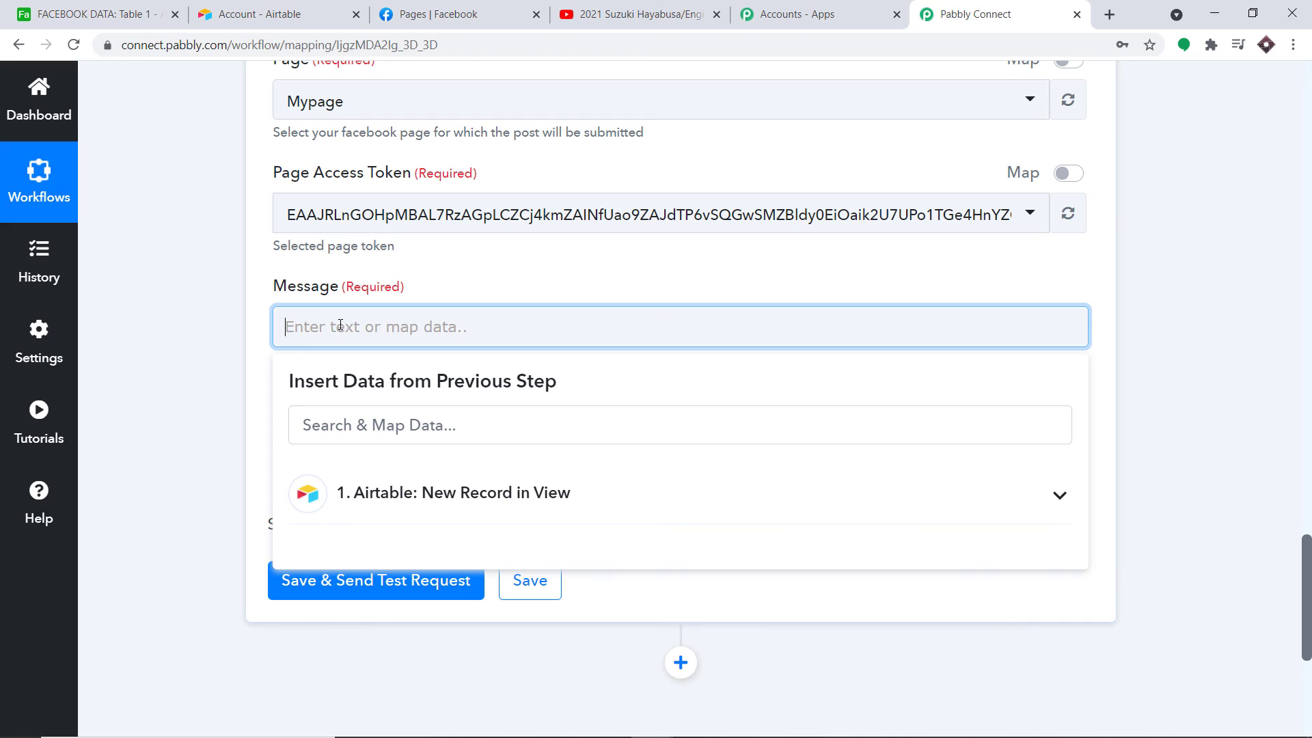
{"action": "type", "text": "B"}
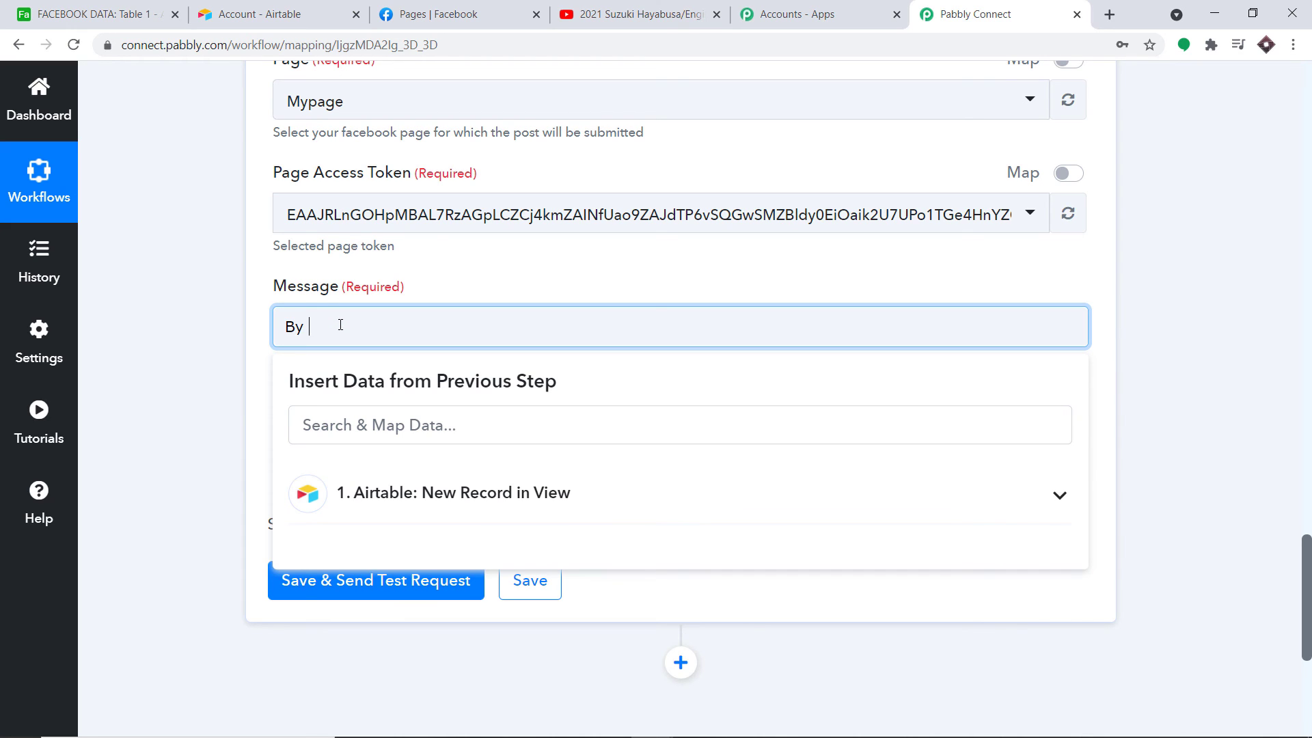
{"action": "type", "text": "y"}
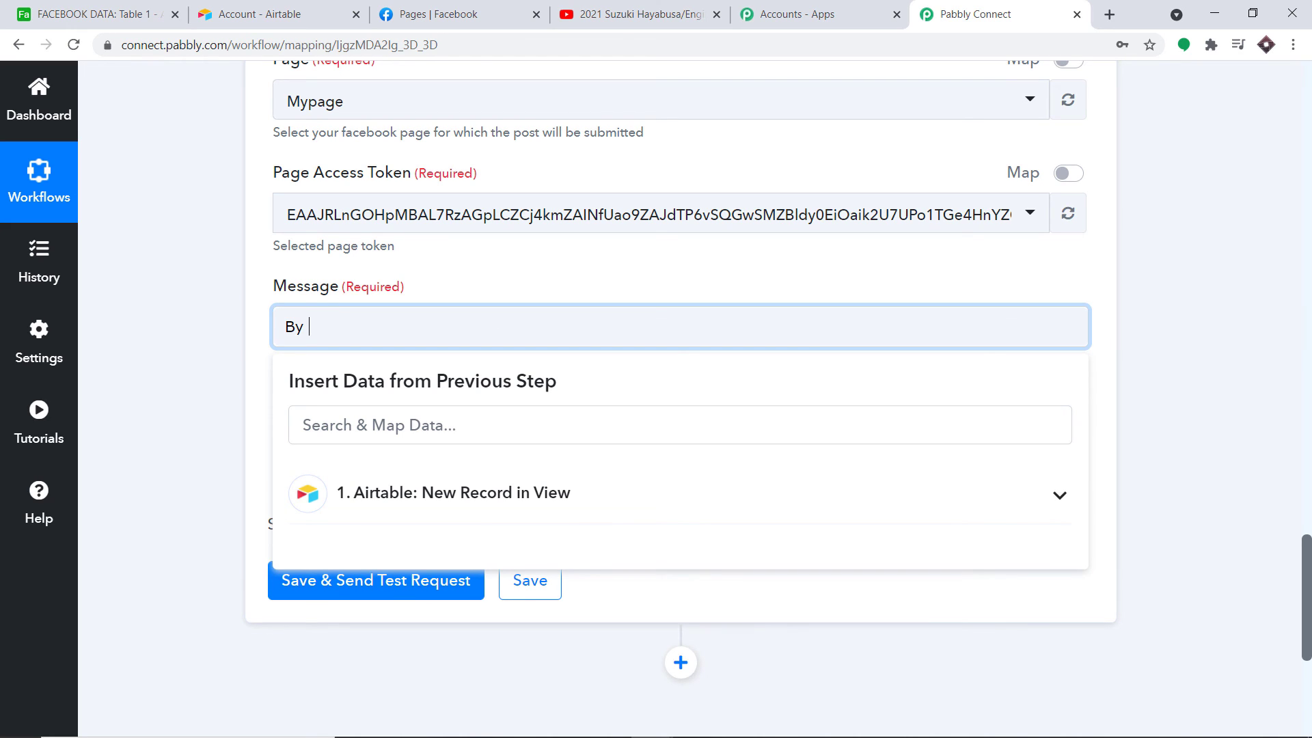
{"action": "left_click", "coordinate": [393, 492]}
{"action": "scroll", "coordinate": [404, 540], "scroll_direction": "down", "scroll_amount": 1}
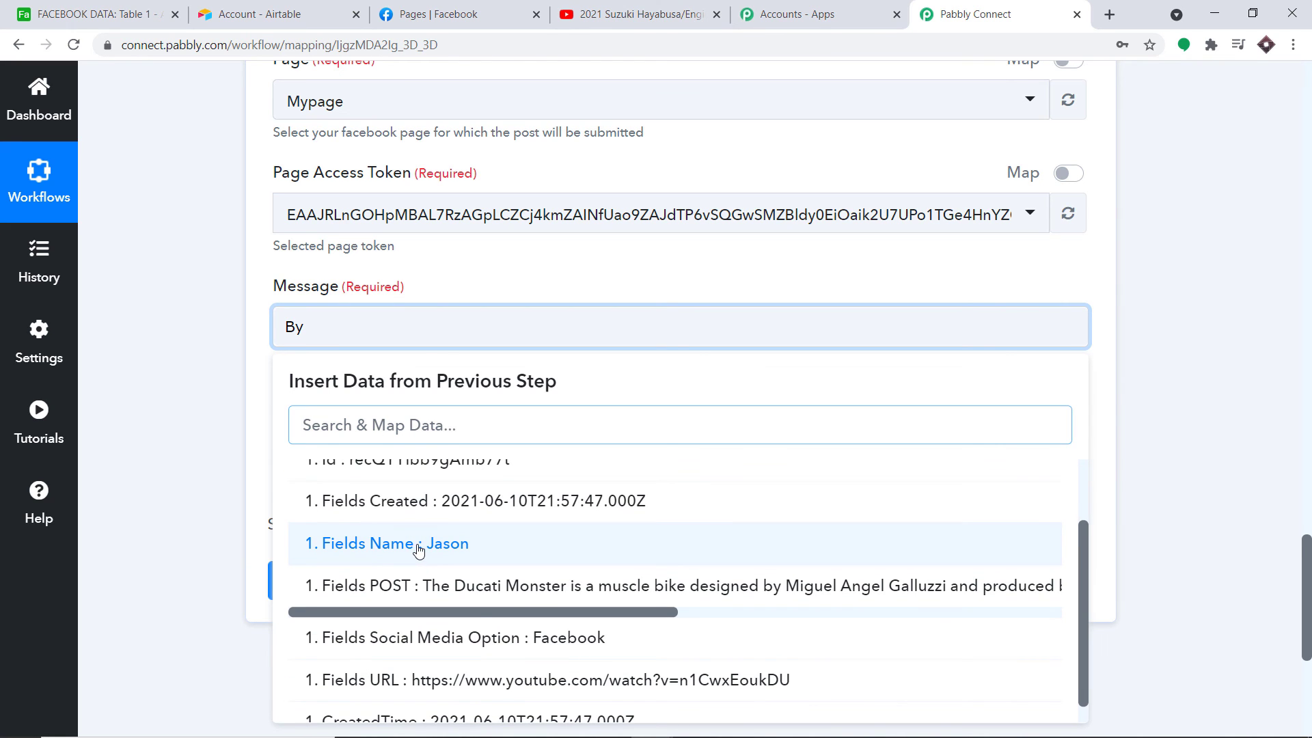
{"action": "left_click", "coordinate": [418, 549]}
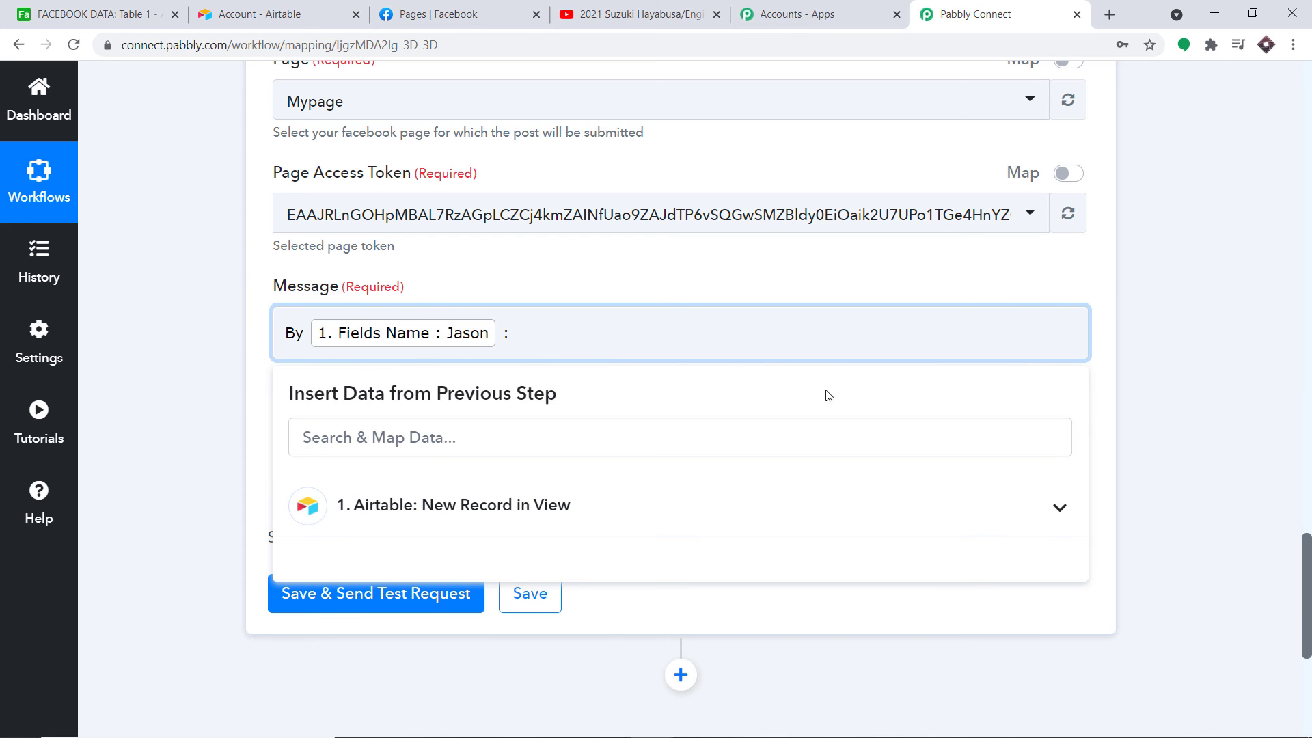
- Review the POST text in the trigger's response and map Fields POST after the colon in the Message
{"action": "scroll", "coordinate": [828, 395], "scroll_direction": "up", "scroll_amount": 10}
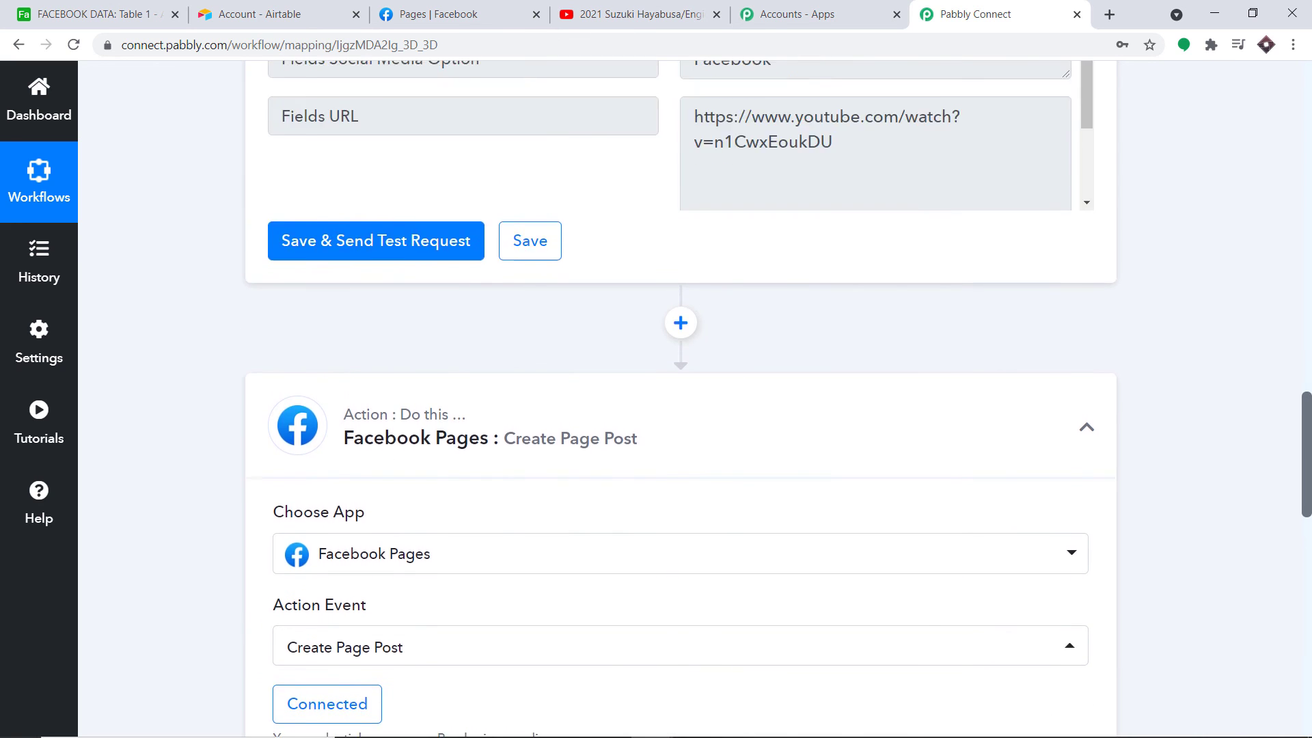
{"action": "scroll", "coordinate": [969, 381], "scroll_direction": "up", "scroll_amount": 7}
{"action": "left_click_drag", "start_coordinate": [887, 477], "coordinate": [696, 371]}
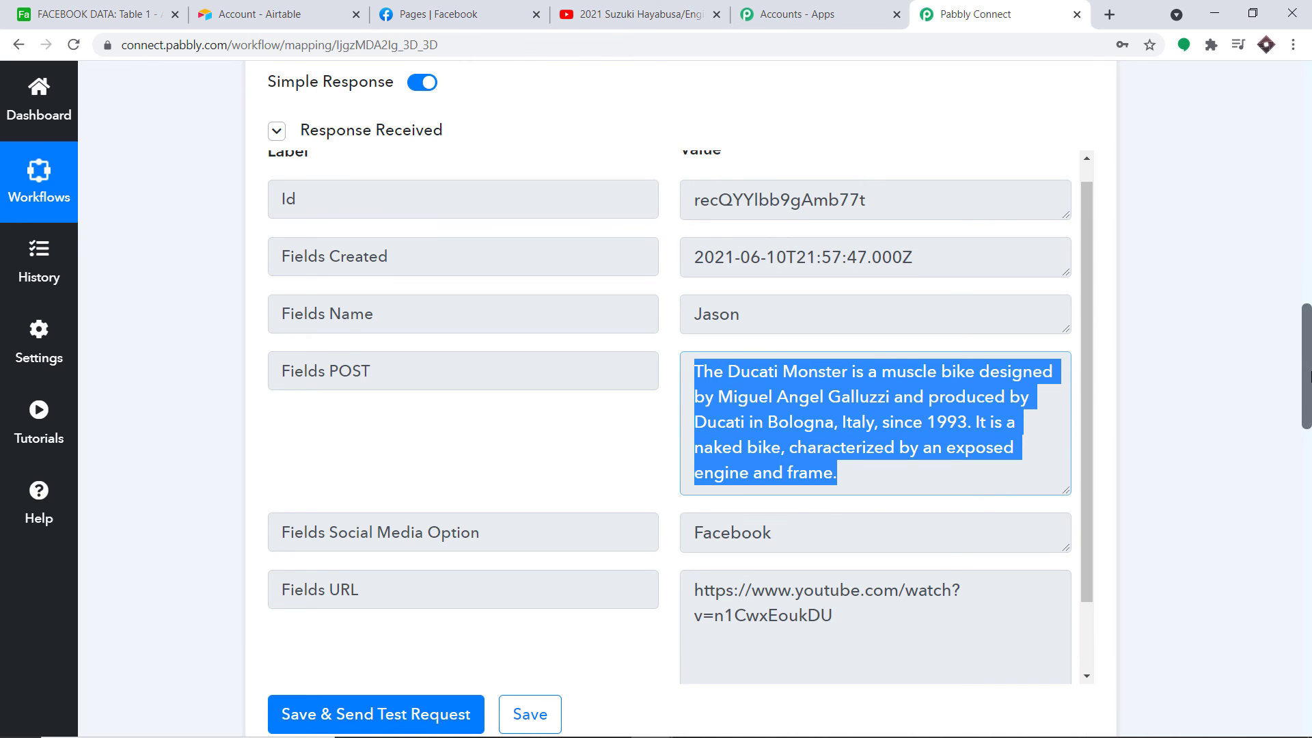
{"action": "scroll", "coordinate": [497, 176], "scroll_direction": "down", "scroll_amount": 12}
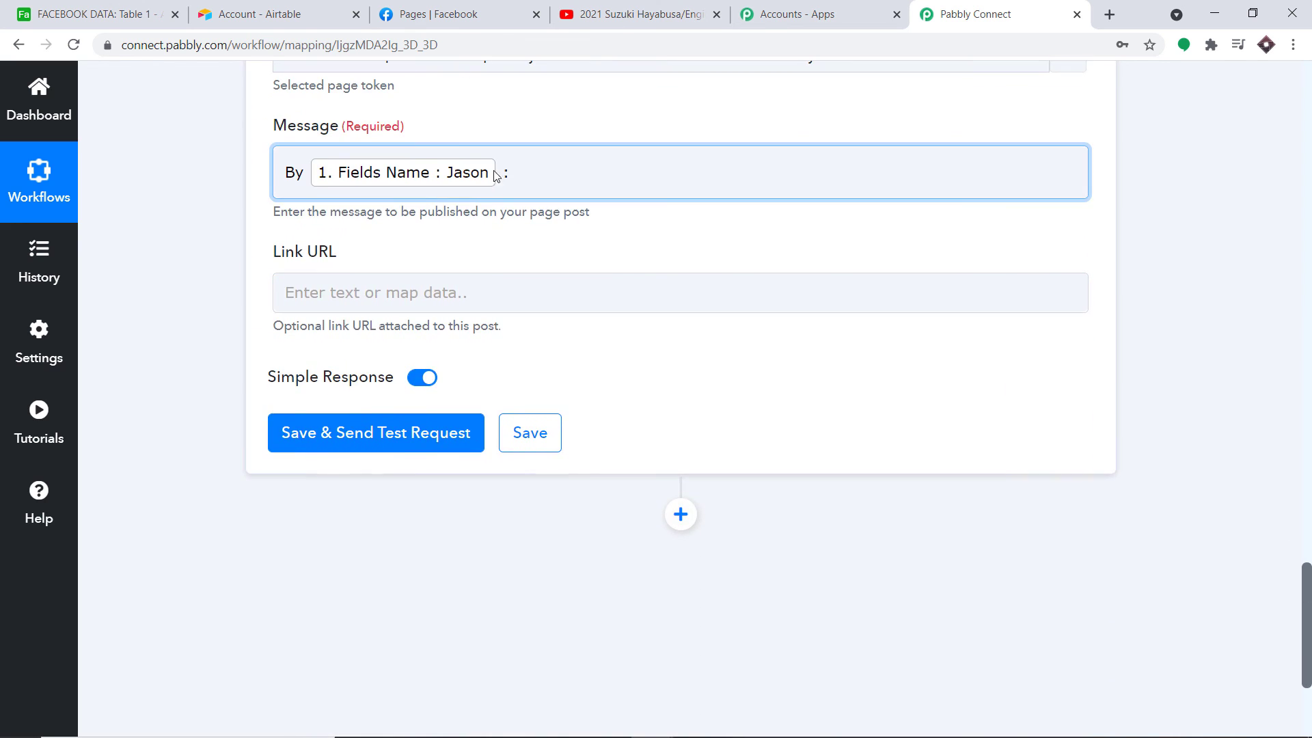
{"action": "left_click", "coordinate": [519, 176]}
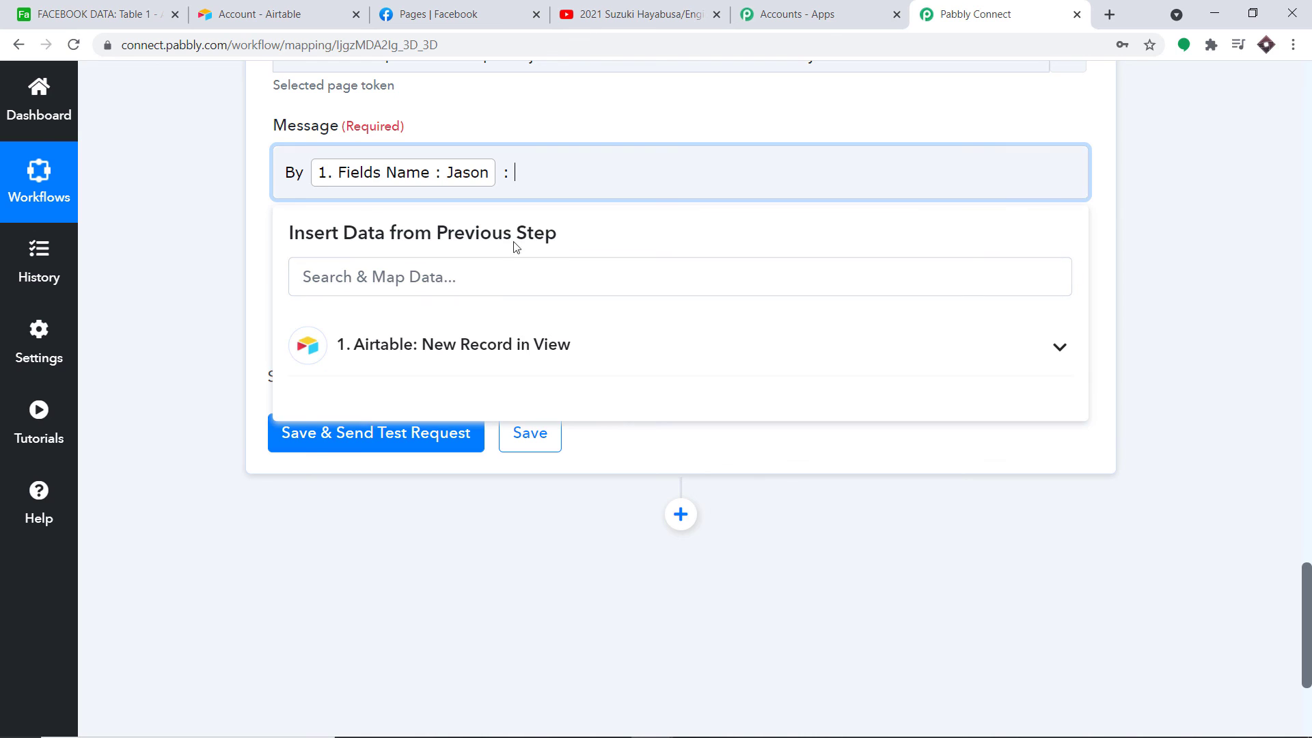
{"action": "left_click", "coordinate": [480, 342]}
{"action": "left_click", "coordinate": [482, 521]}
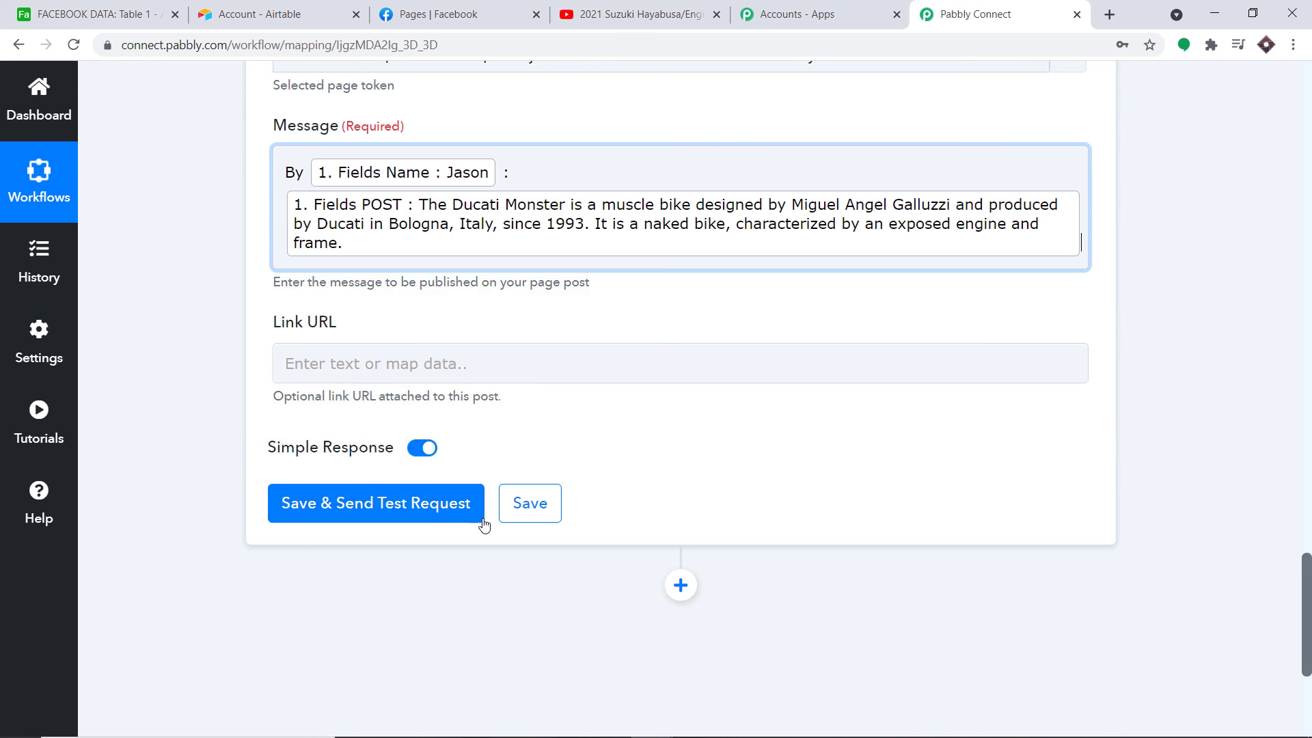
{"action": "left_click", "coordinate": [1157, 247]}
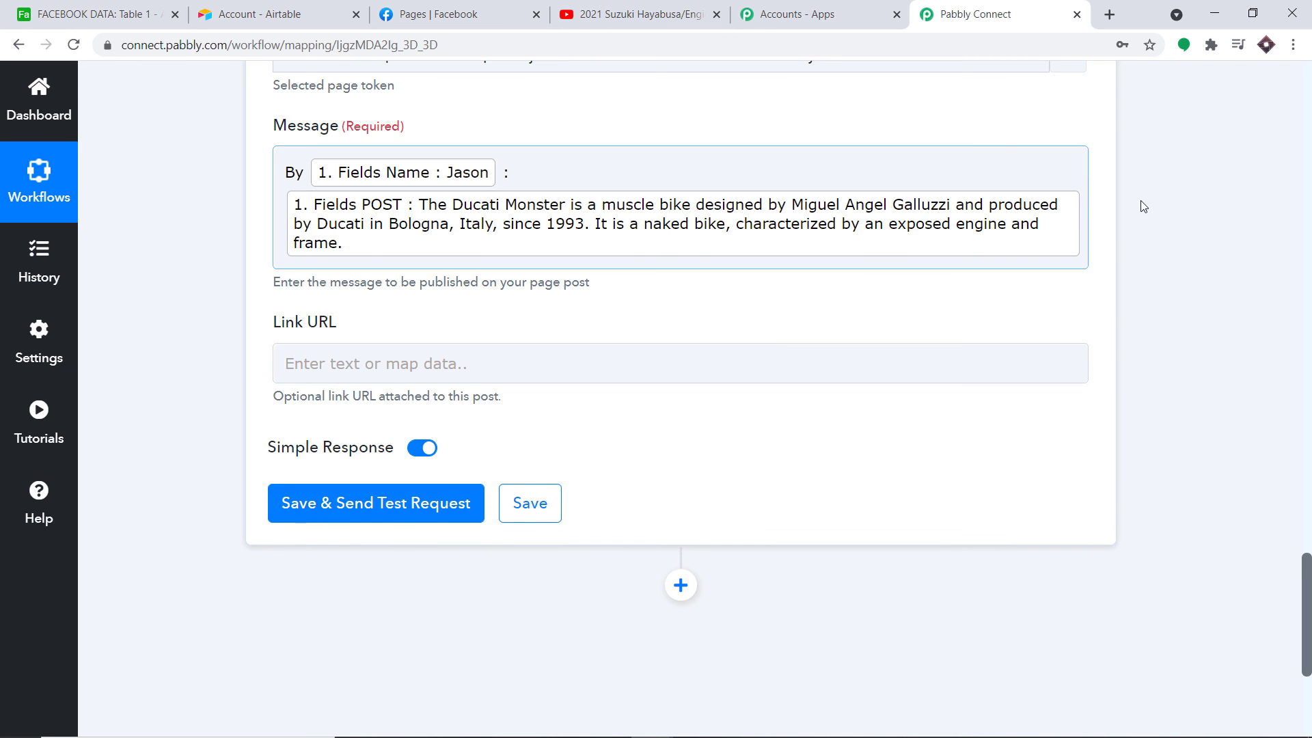
- Map the Airtable trigger's Fields URL value into Link URL, then save the action and send a test request
{"action": "scroll", "coordinate": [1162, 205], "scroll_direction": "down", "scroll_amount": 1}
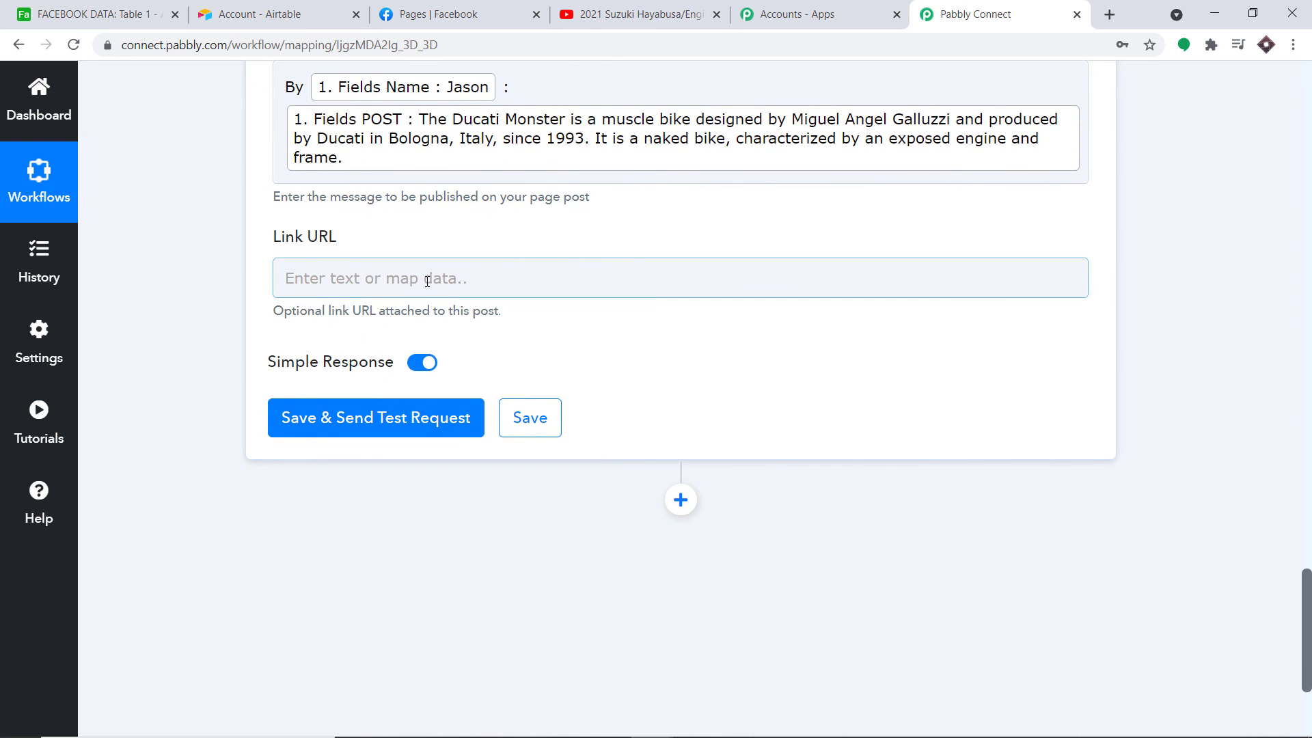
{"action": "left_click", "coordinate": [427, 281]}
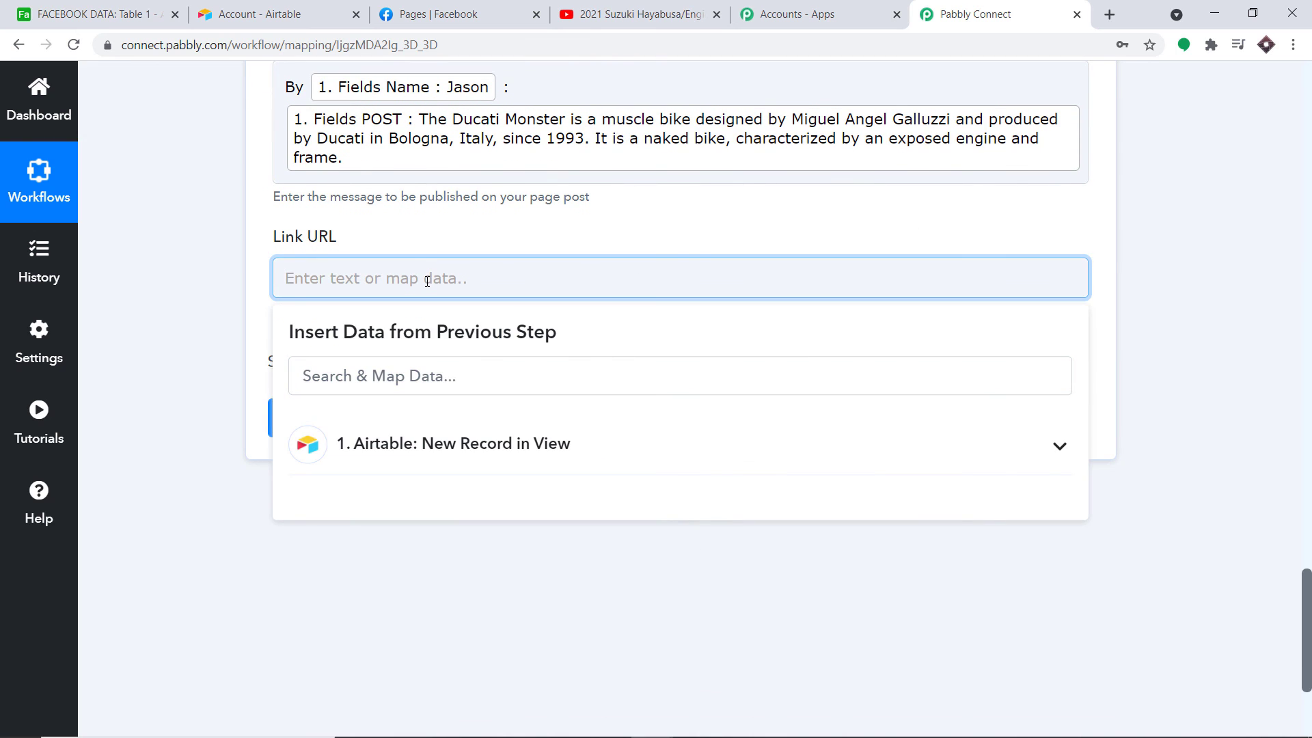
{"action": "left_click", "coordinate": [431, 435]}
{"action": "left_click", "coordinate": [383, 657]}
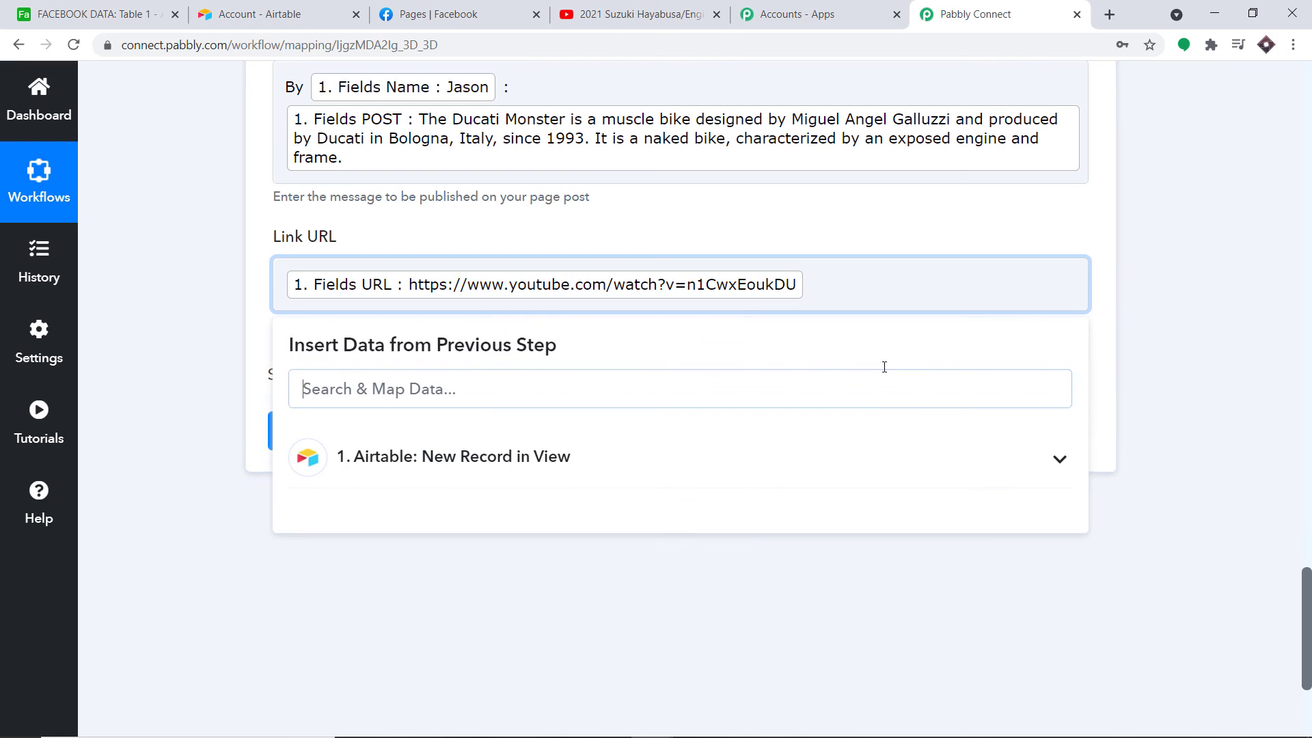
{"action": "left_click", "coordinate": [1211, 262]}
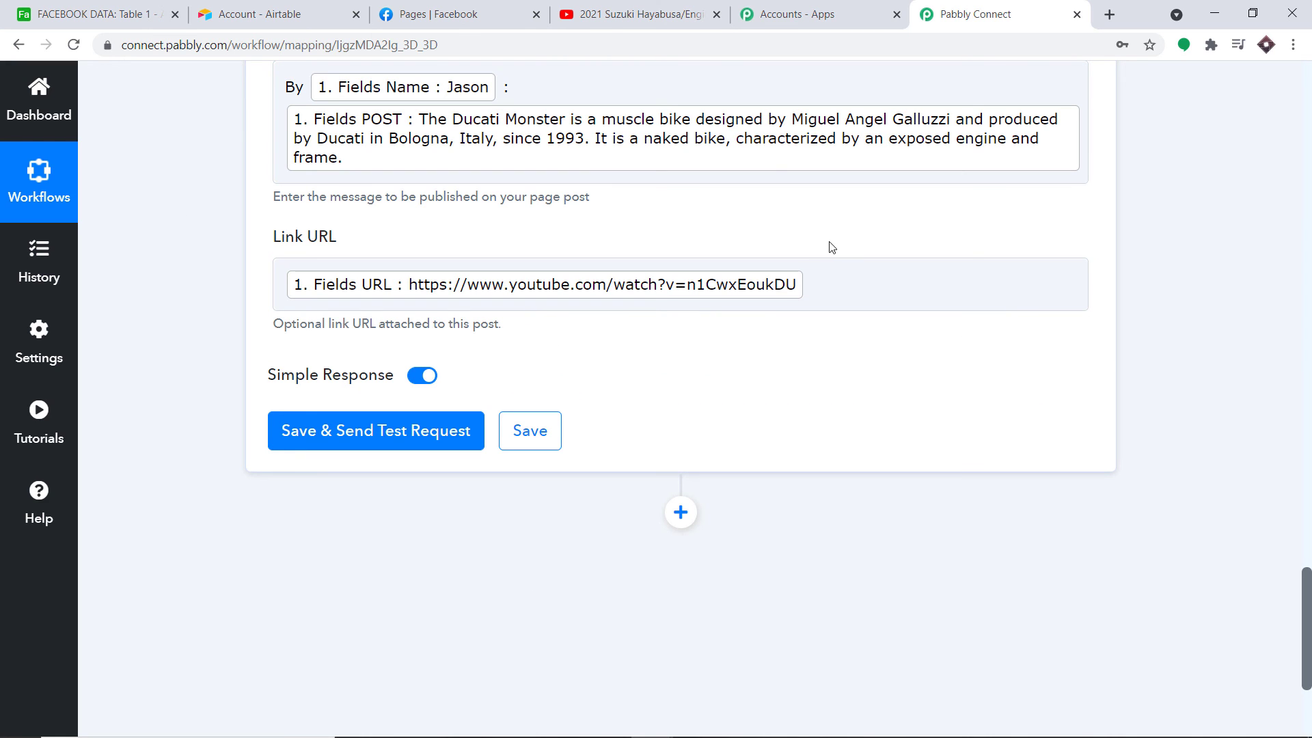
{"action": "left_click", "coordinate": [461, 429]}
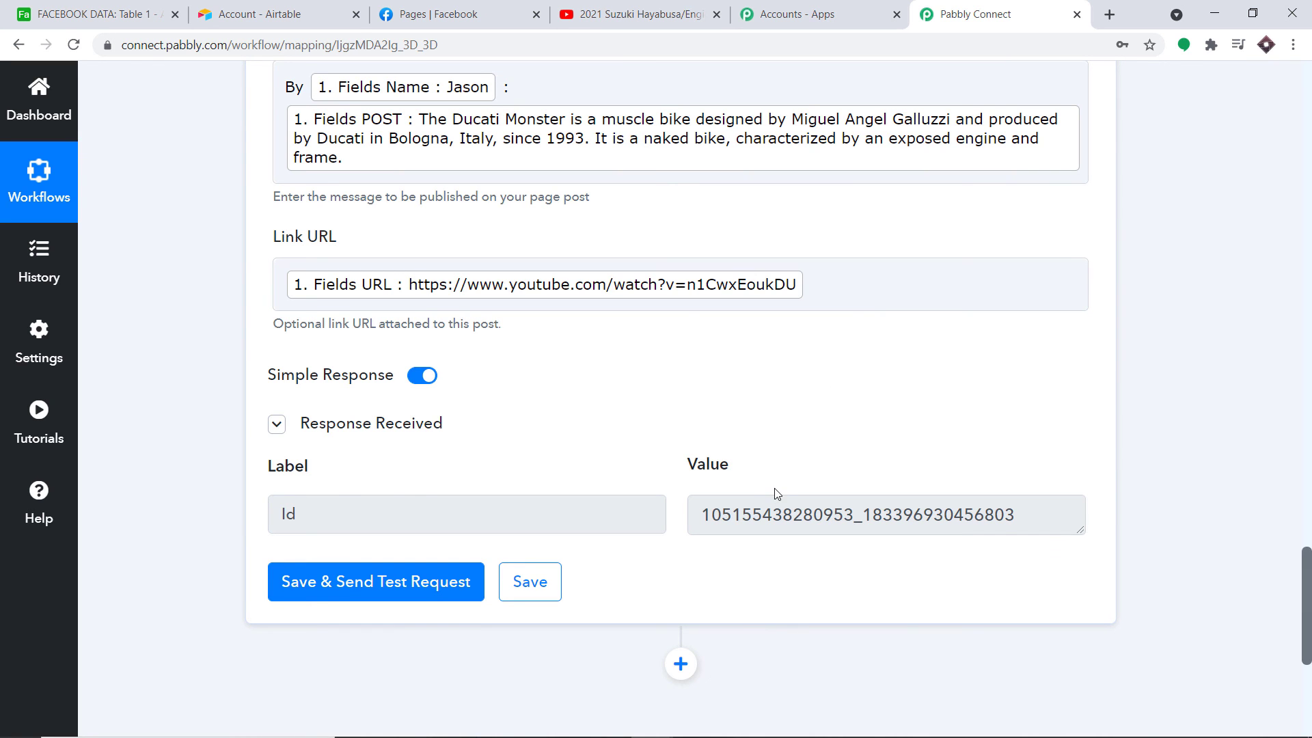
- Switch to Facebook, open Mypage and look through the page as far as its published posts
{"action": "left_click", "coordinate": [440, 13]}
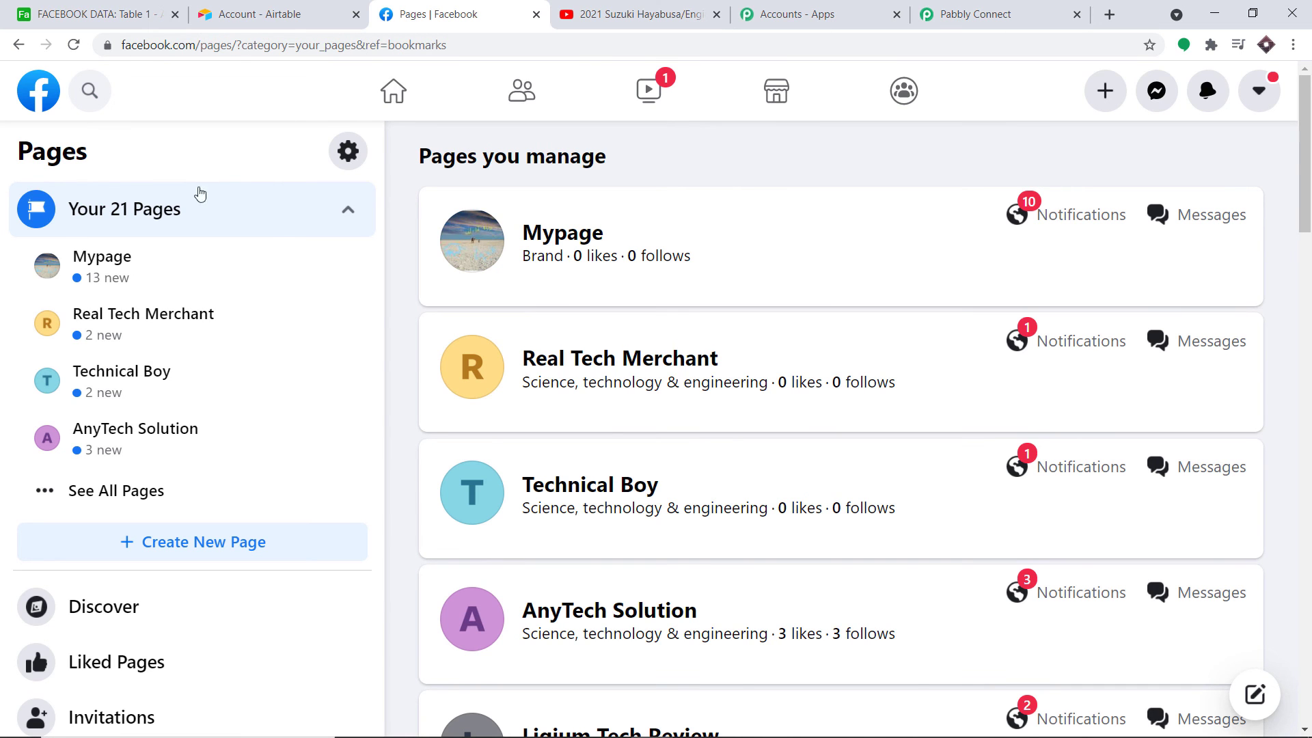
{"action": "left_click", "coordinate": [576, 239]}
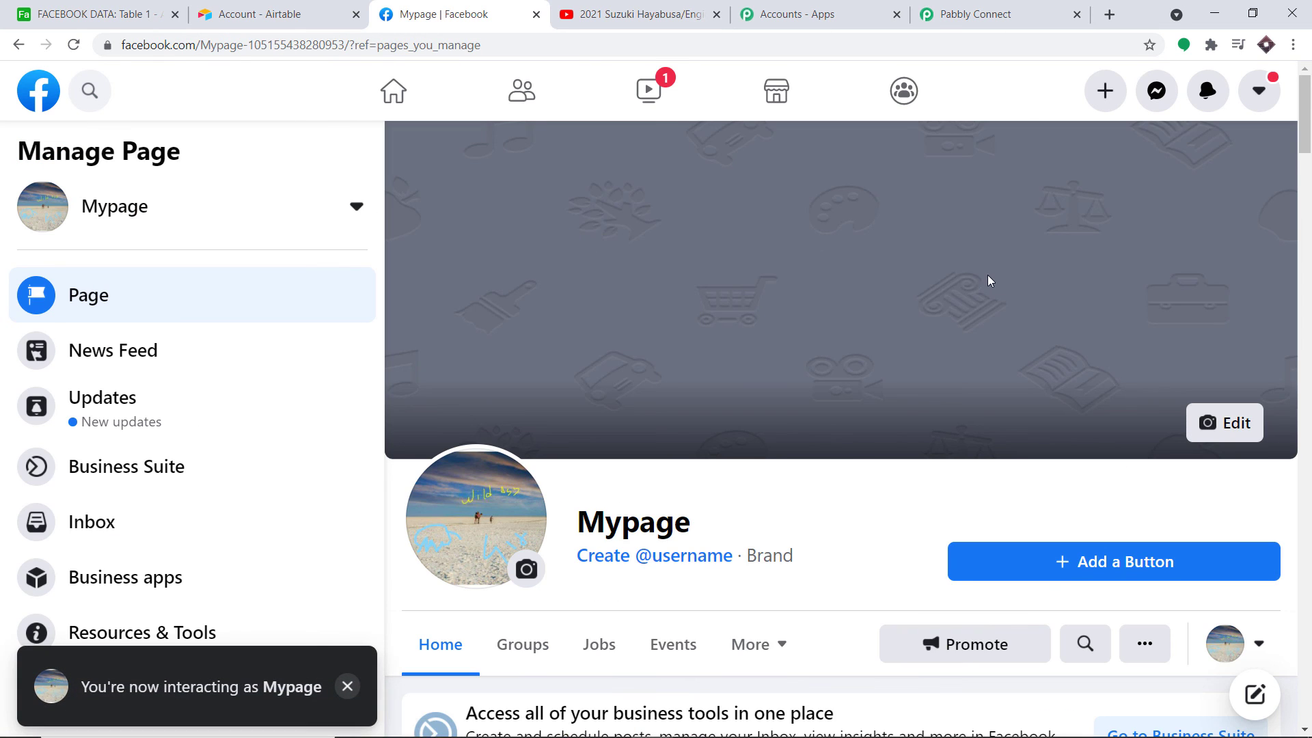
{"action": "scroll", "coordinate": [990, 280], "scroll_direction": "down", "scroll_amount": 15}
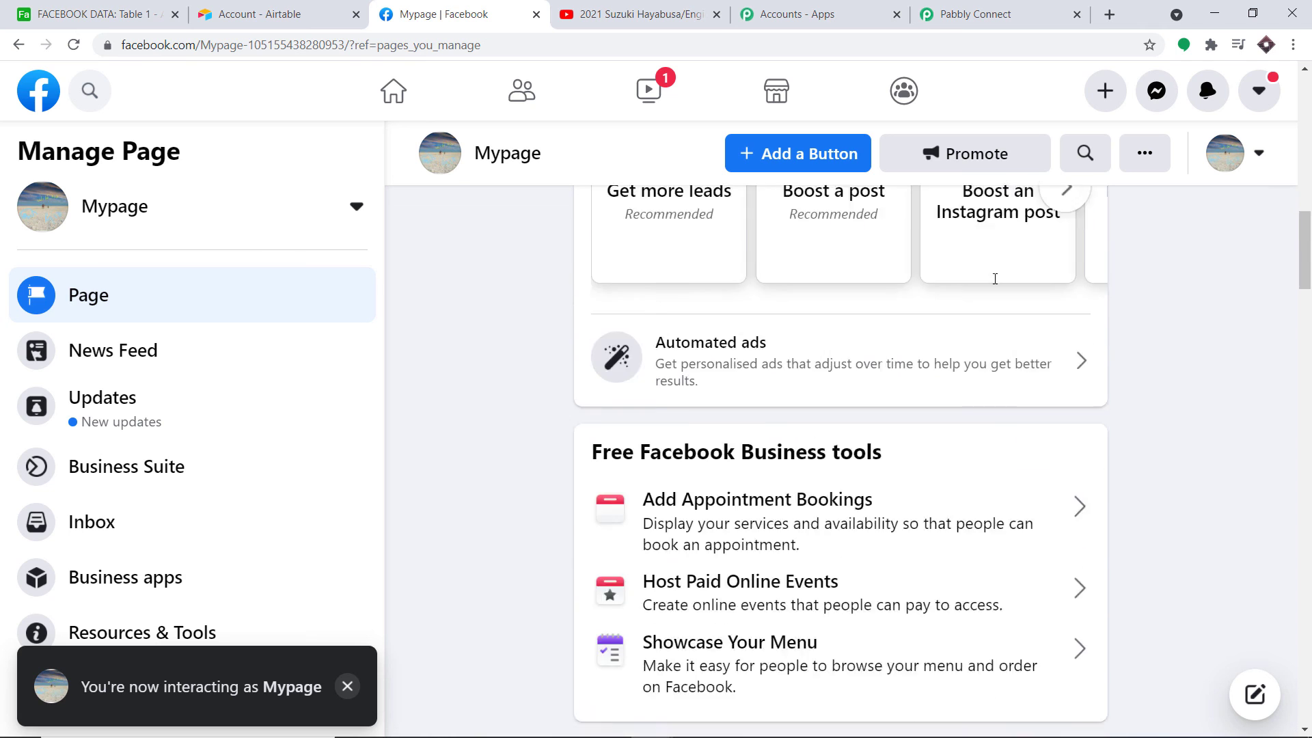
{"action": "scroll", "coordinate": [995, 280], "scroll_direction": "down", "scroll_amount": 20}
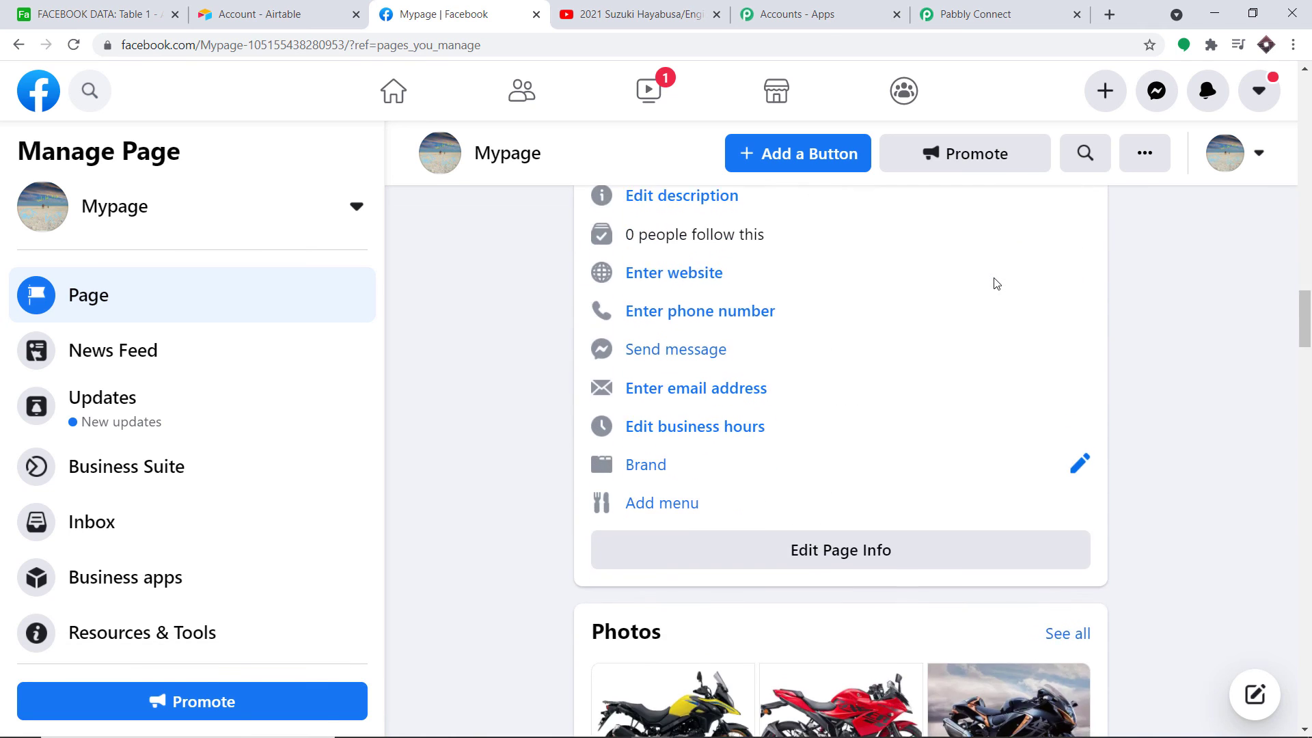
{"action": "scroll", "coordinate": [996, 282], "scroll_direction": "down", "scroll_amount": 20}
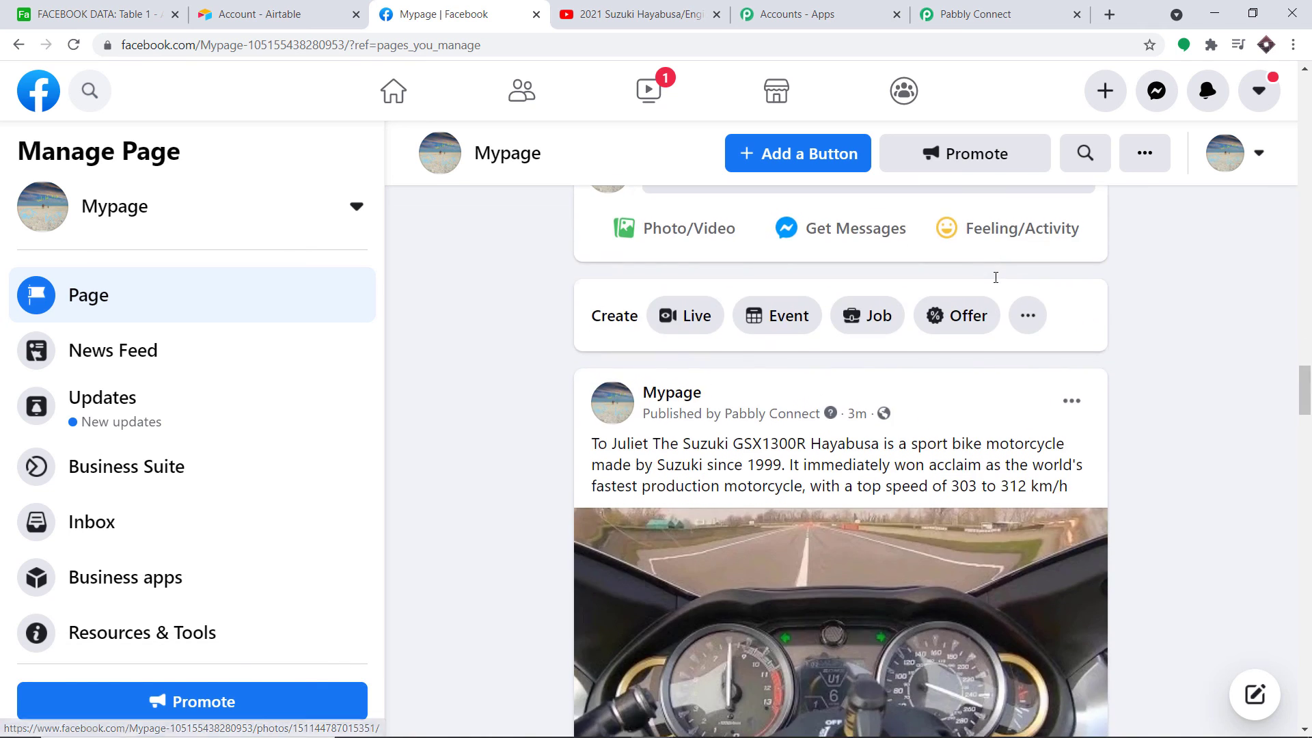
- Reload Mypage and examine the newest post's author name, message text and linked video
{"action": "left_click", "coordinate": [69, 51]}
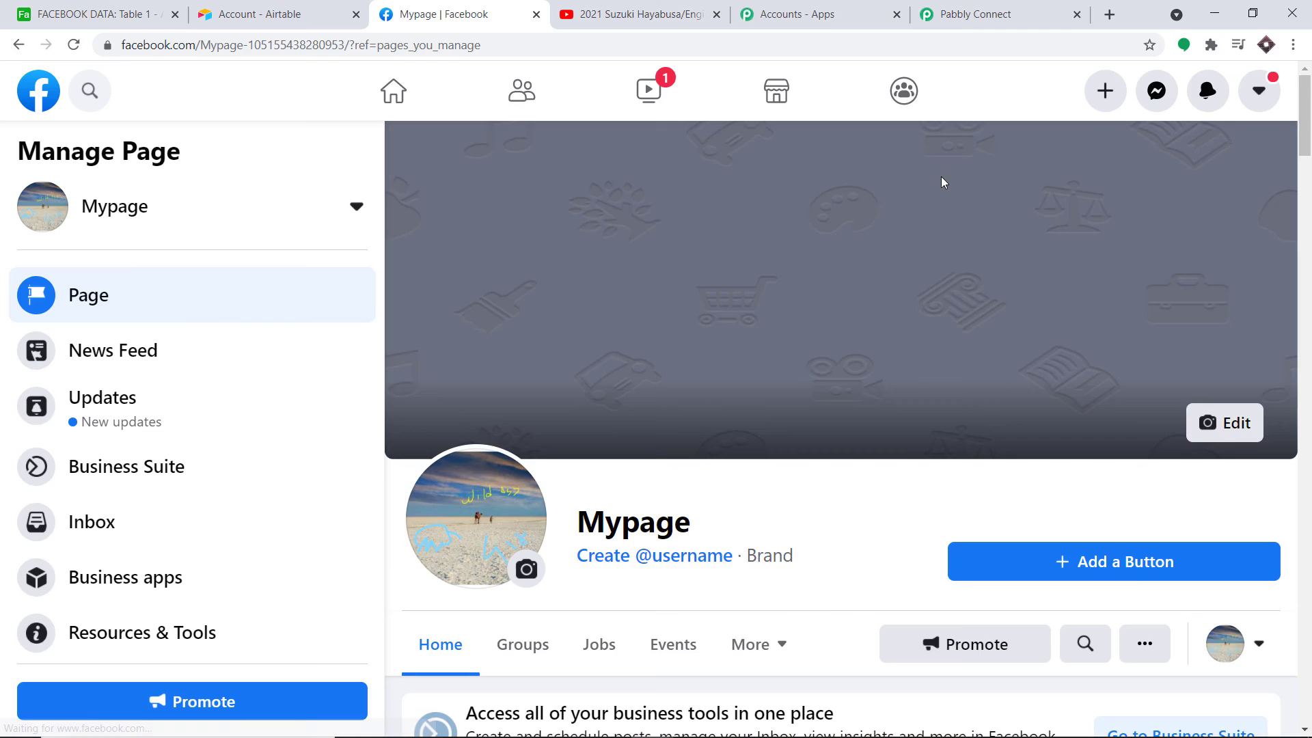
{"action": "scroll", "coordinate": [937, 269], "scroll_direction": "down", "scroll_amount": 7}
{"action": "scroll", "coordinate": [943, 285], "scroll_direction": "down", "scroll_amount": 10}
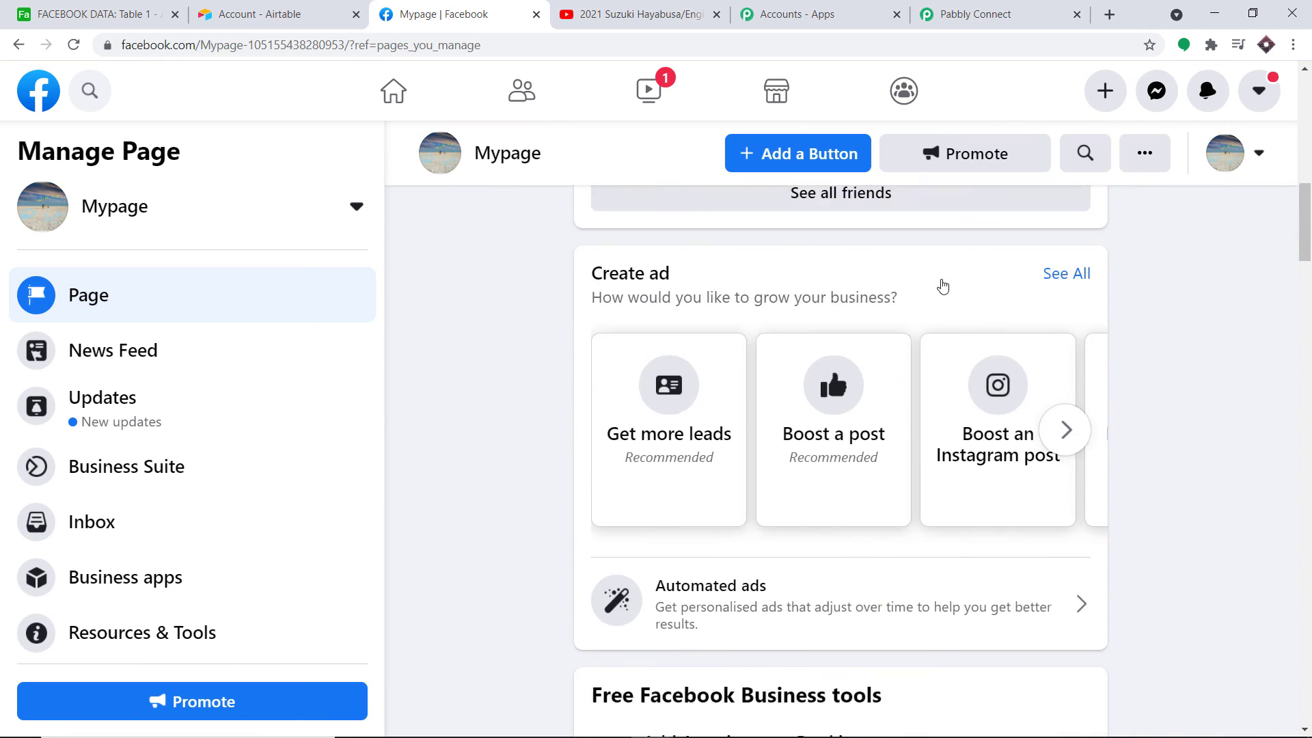
{"action": "scroll", "coordinate": [943, 285], "scroll_direction": "down", "scroll_amount": 10}
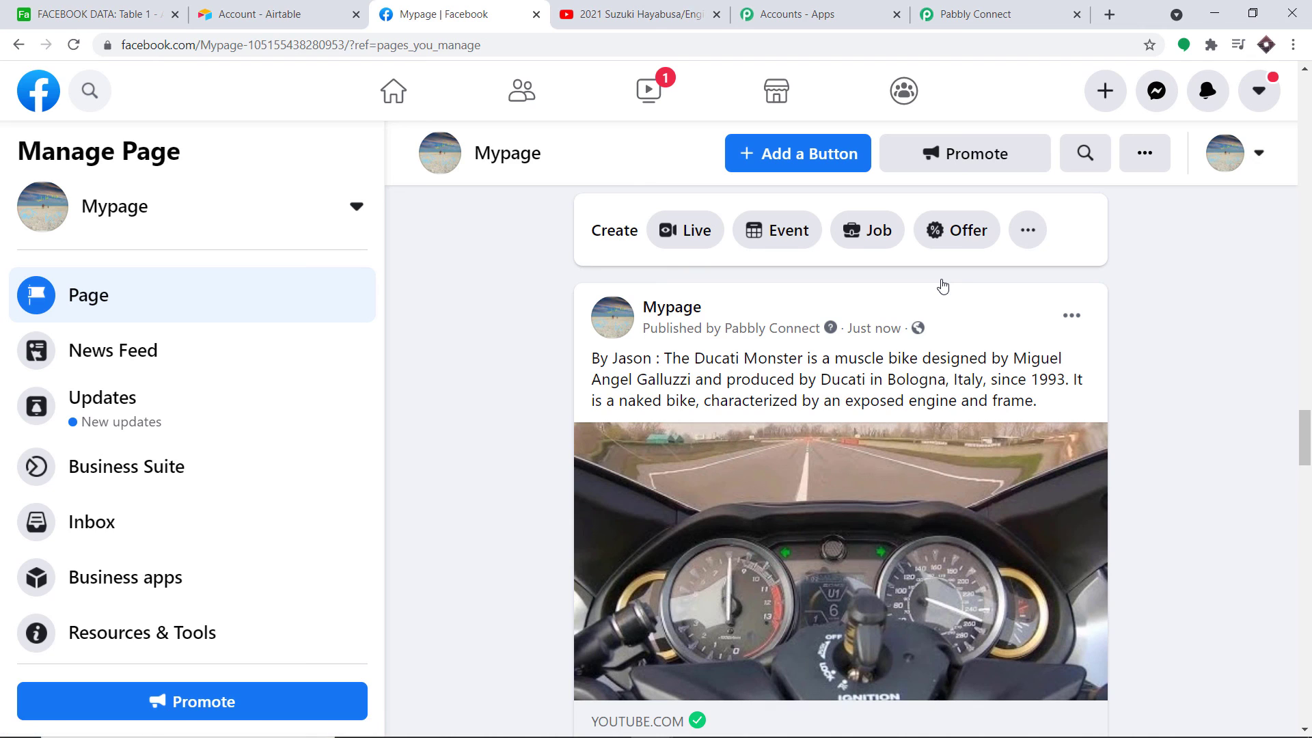
{"action": "scroll", "coordinate": [943, 286], "scroll_direction": "down", "scroll_amount": 1}
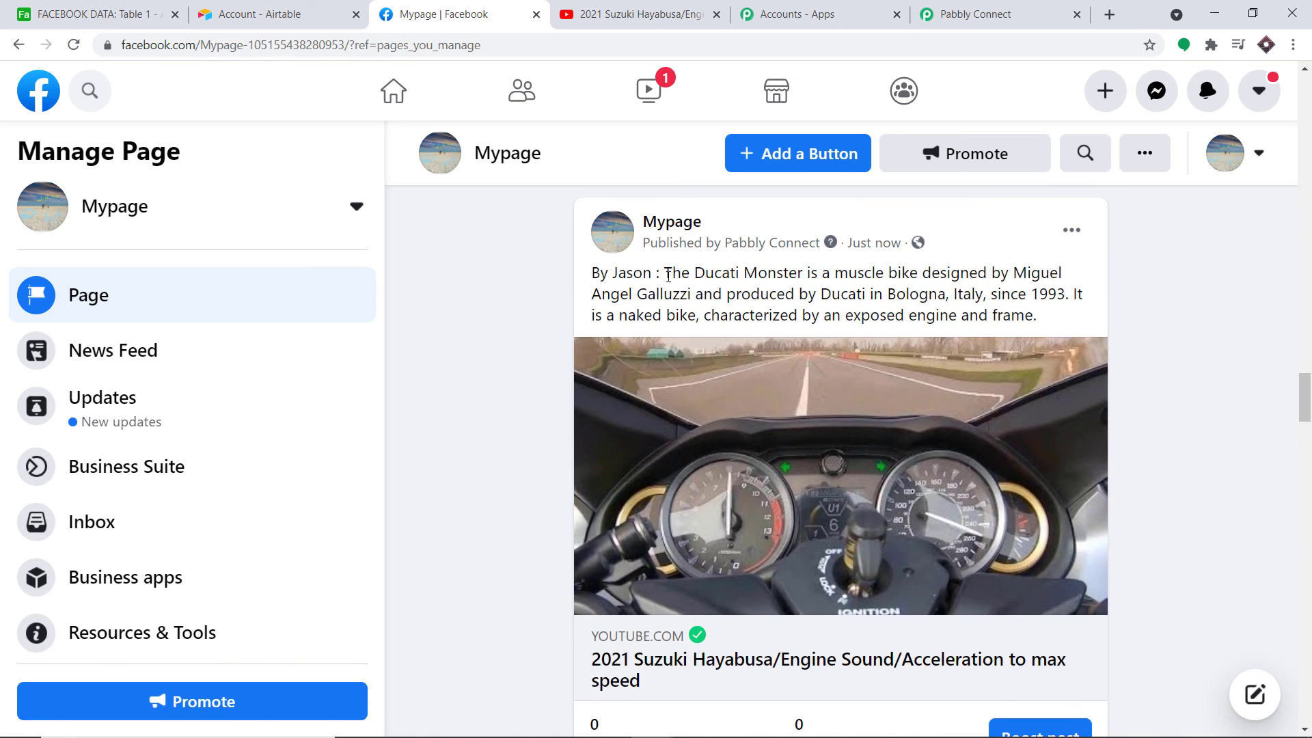
{"action": "left_click_drag", "start_coordinate": [675, 275], "coordinate": [1053, 325]}
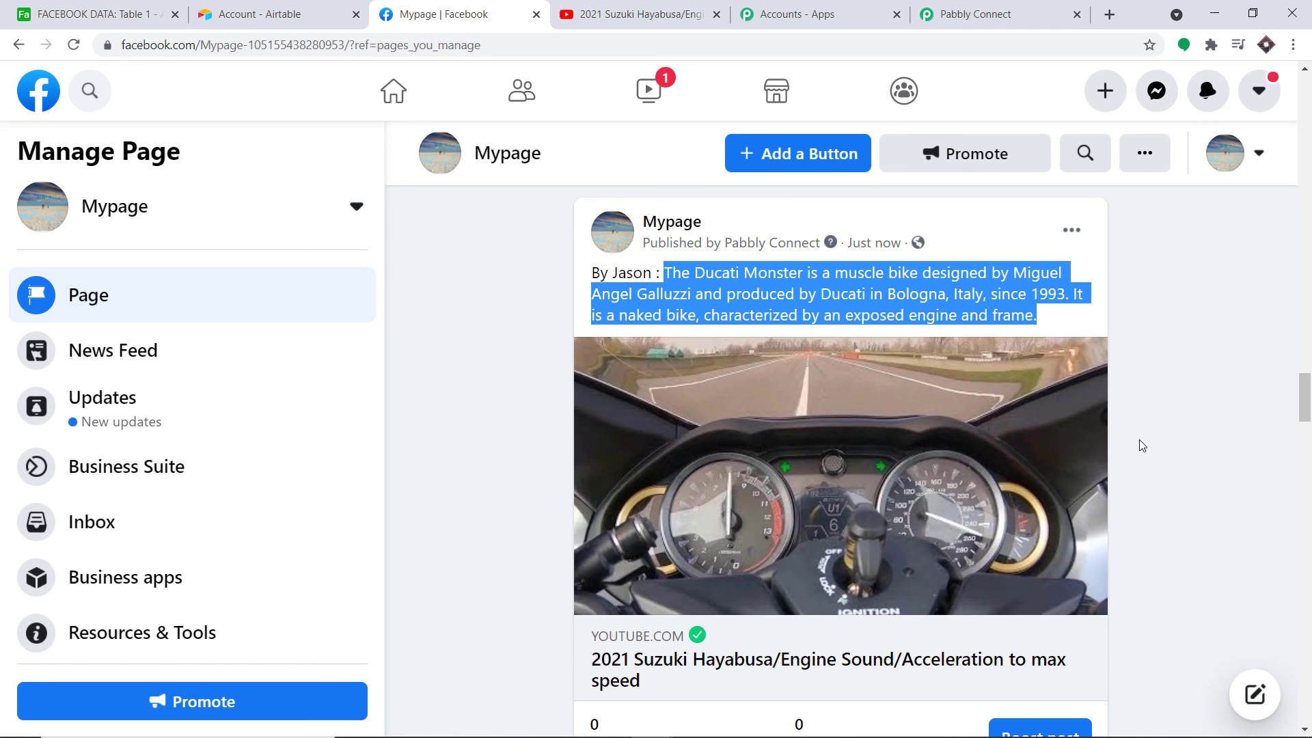
{"action": "left_click", "coordinate": [1160, 387]}
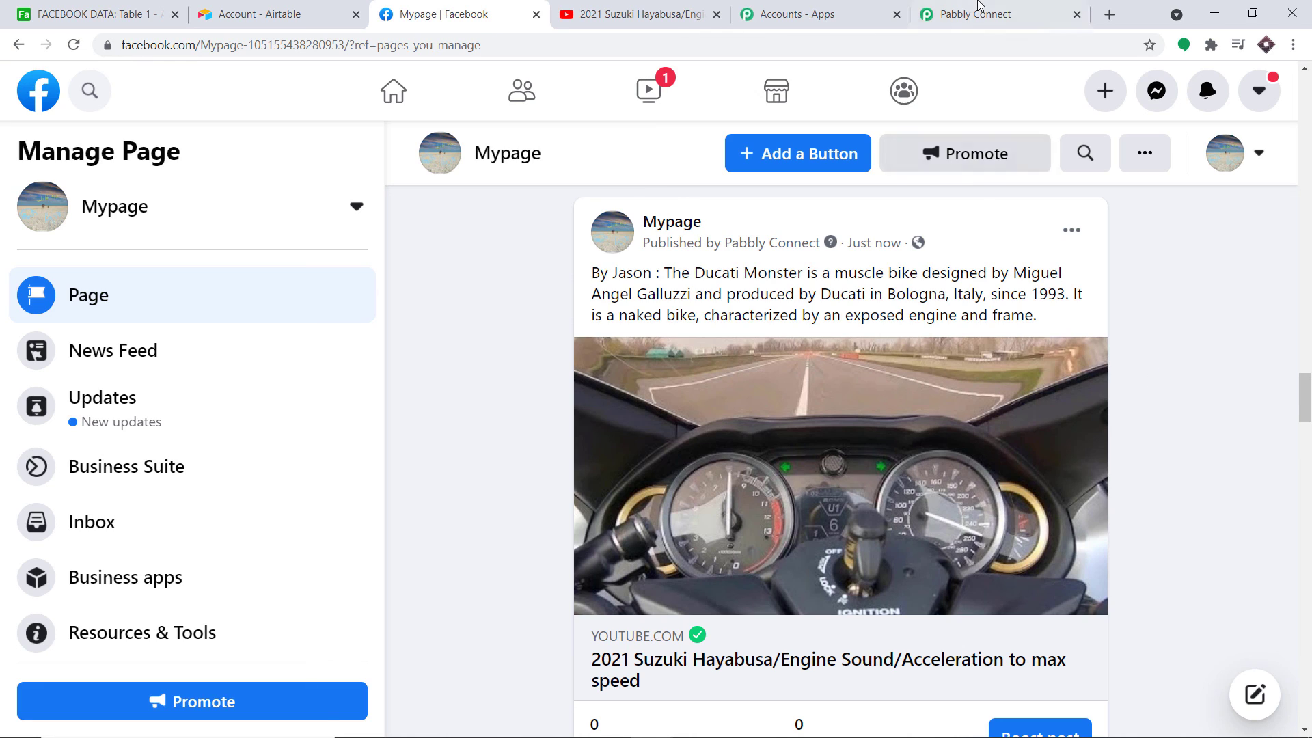
- Return to Pabbly Connect and collapse both the Facebook Pages action and the Airtable trigger in the workflow
{"action": "left_click", "coordinate": [982, 12]}
{"action": "scroll", "coordinate": [681, 397], "scroll_direction": "up", "scroll_amount": 9}
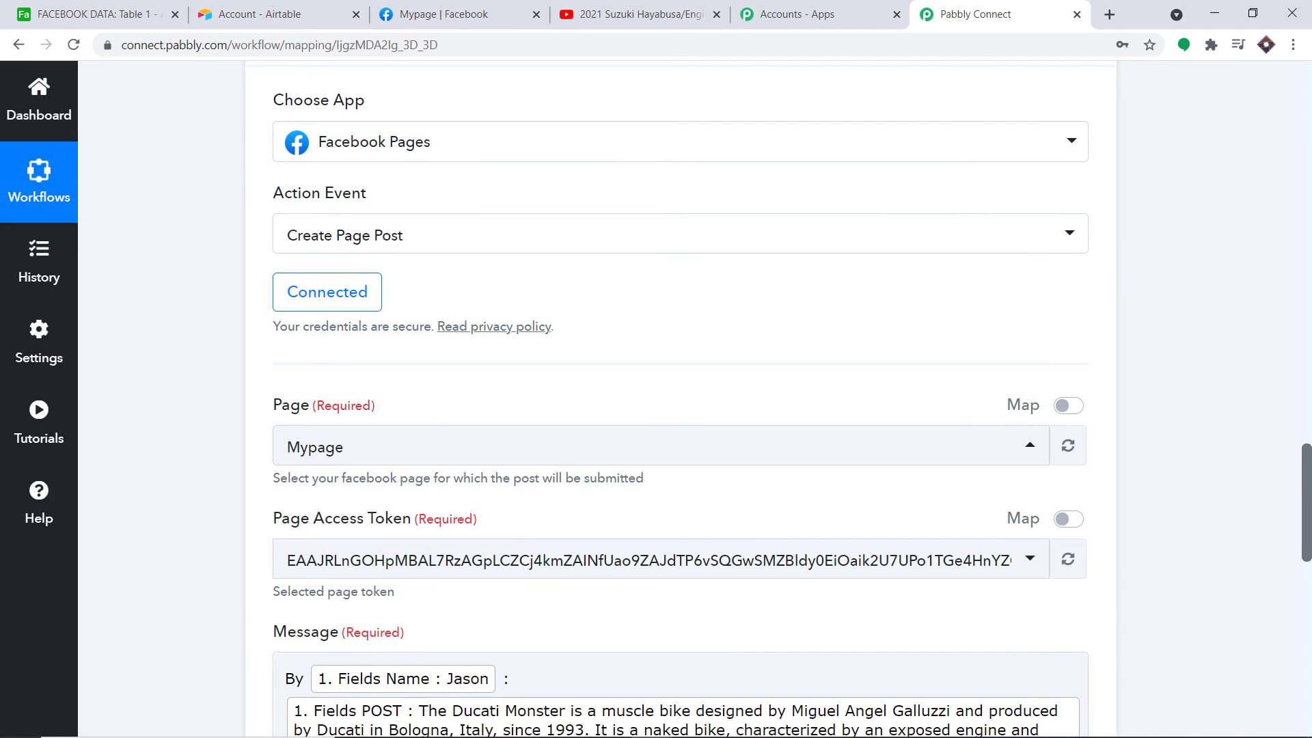
{"action": "scroll", "coordinate": [542, 277], "scroll_direction": "up", "scroll_amount": 4}
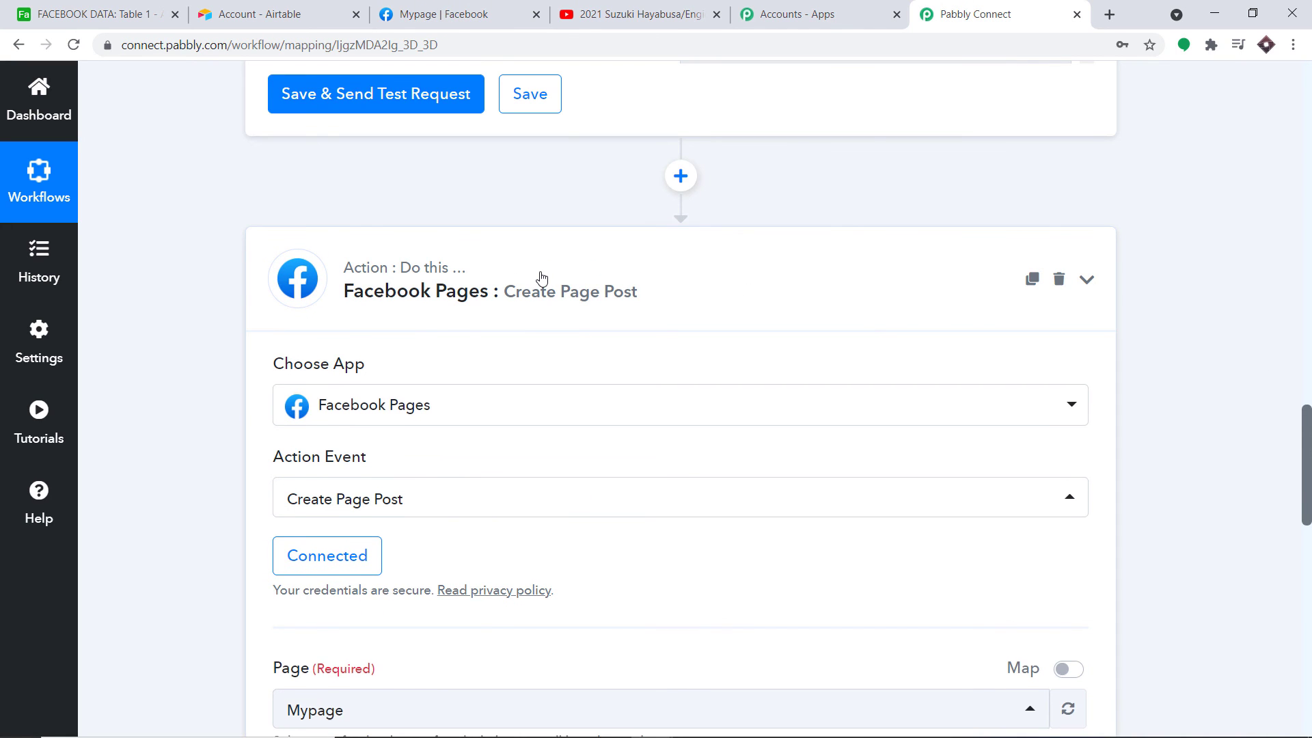
{"action": "left_click", "coordinate": [540, 277]}
{"action": "left_click_drag", "start_coordinate": [1307, 677], "coordinate": [1310, 383]}
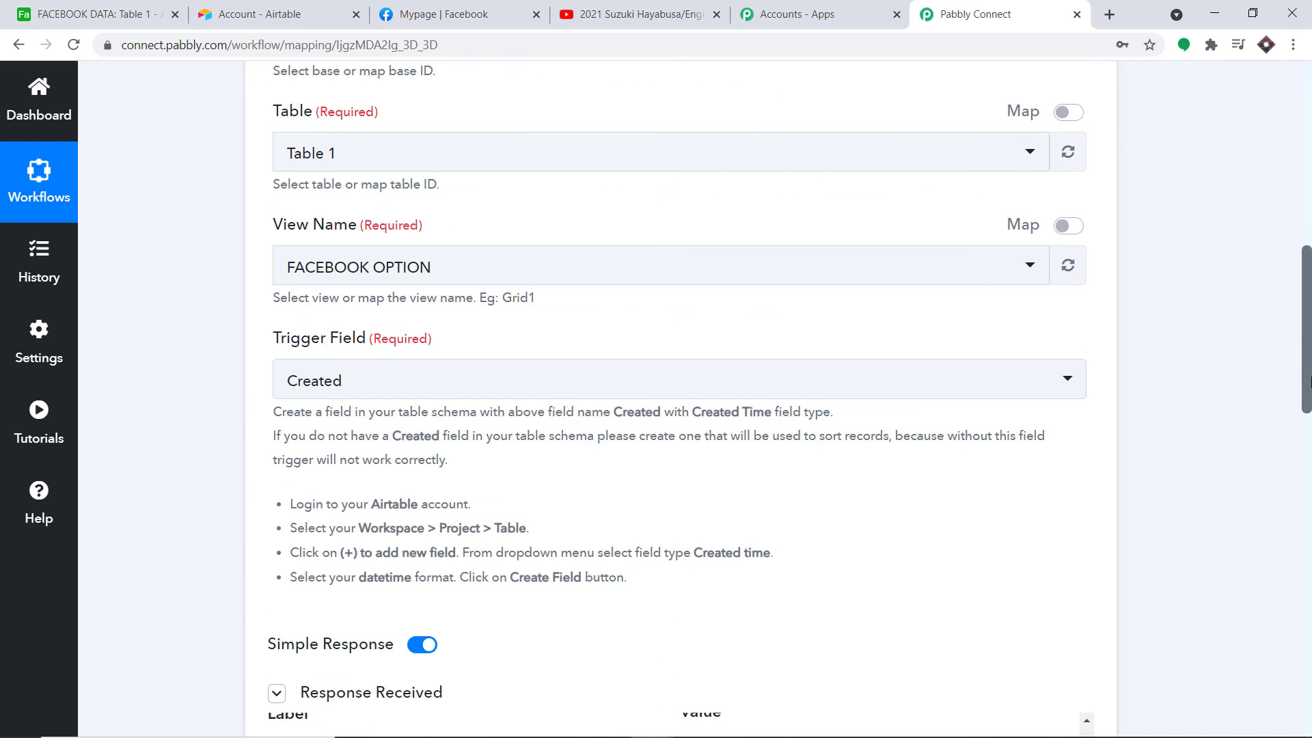
{"action": "scroll", "coordinate": [1284, 267], "scroll_direction": "up", "scroll_amount": 5}
{"action": "left_click_drag", "start_coordinate": [1279, 253], "coordinate": [1307, 175]}
{"action": "left_click", "coordinate": [829, 251]}
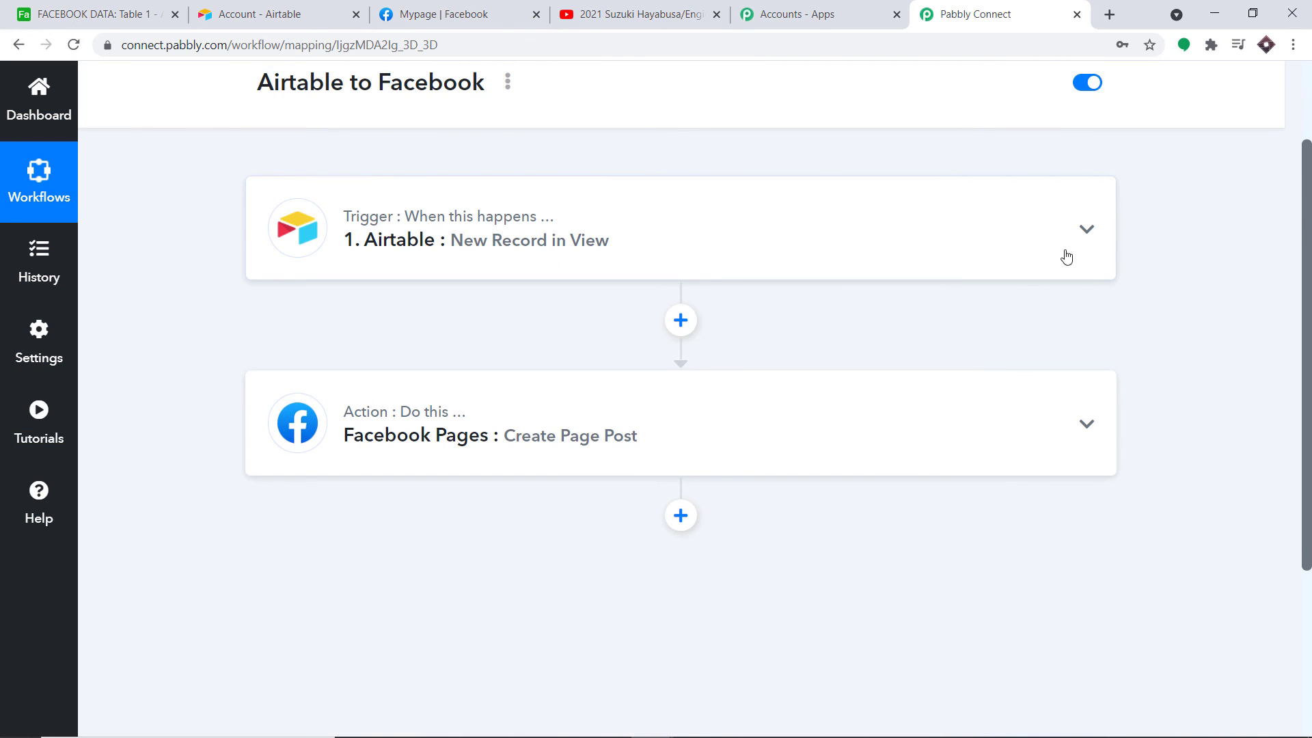